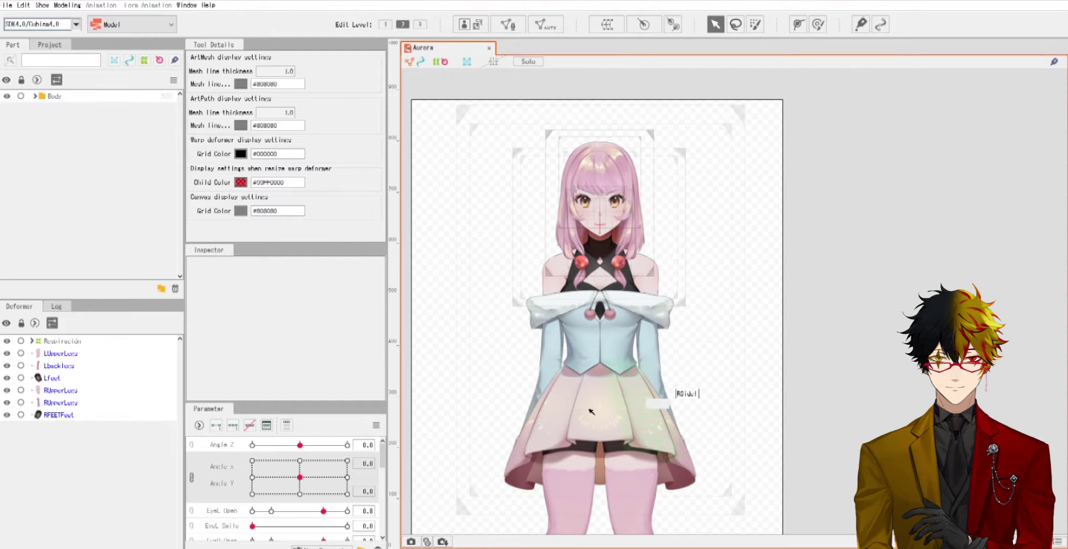
Step: Test the head's small tilt with the combined Angle X and Angle Y parameter, and reset both angles to 0
{"action": "scroll", "coordinate": [687, 336], "scroll_direction": "down", "scroll_amount": 3}
{"action": "scroll", "coordinate": [664, 321], "scroll_direction": "up", "scroll_amount": 5}
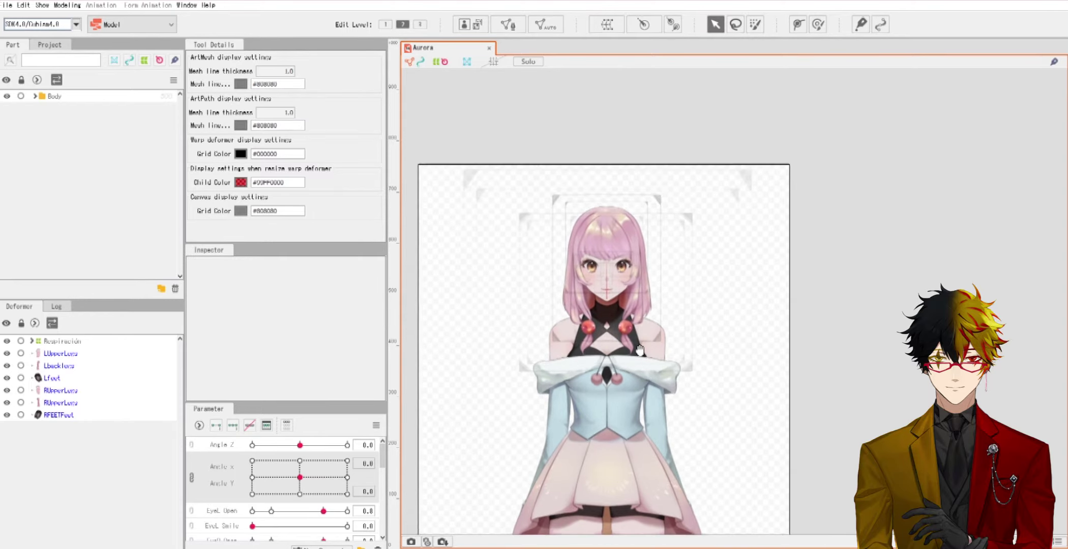
{"action": "mouse_move", "coordinate": [307, 483]}
{"action": "left_mouse_down"}
{"action": "mouse_move", "coordinate": [322, 483]}
{"action": "mouse_move", "coordinate": [266, 455]}
{"action": "mouse_move", "coordinate": [301, 494]}
{"action": "mouse_move", "coordinate": [313, 481]}
{"action": "mouse_move", "coordinate": [330, 483]}
{"action": "mouse_move", "coordinate": [344, 501]}
{"action": "mouse_move", "coordinate": [284, 491]}
{"action": "mouse_move", "coordinate": [301, 480]}
{"action": "left_mouse_up"}
{"action": "left_click", "coordinate": [366, 462]}
{"action": "key", "text": "Return"}
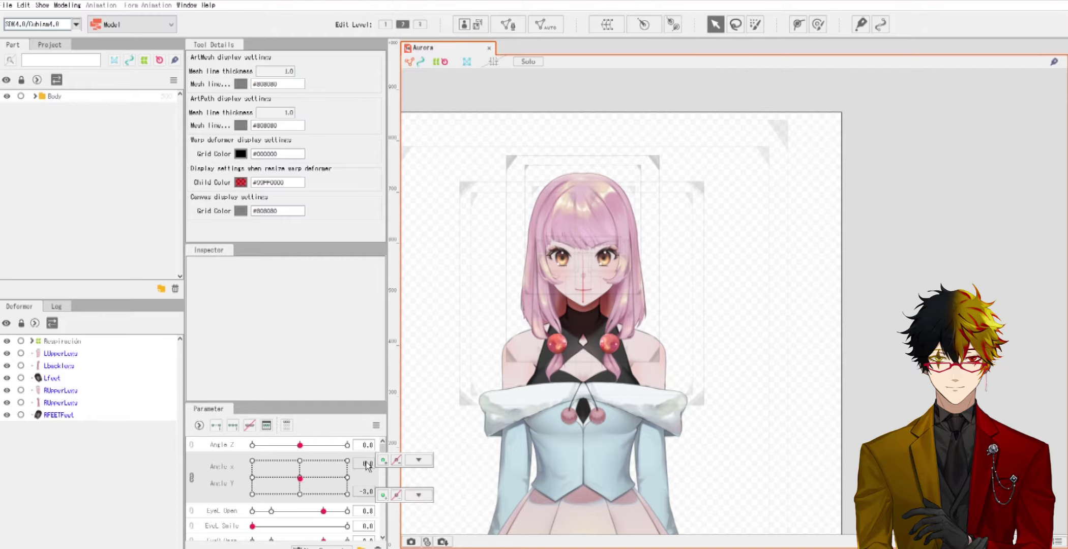
{"action": "left_click", "coordinate": [367, 490]}
{"action": "type", "text": "0"}
{"action": "key", "text": "Return"}
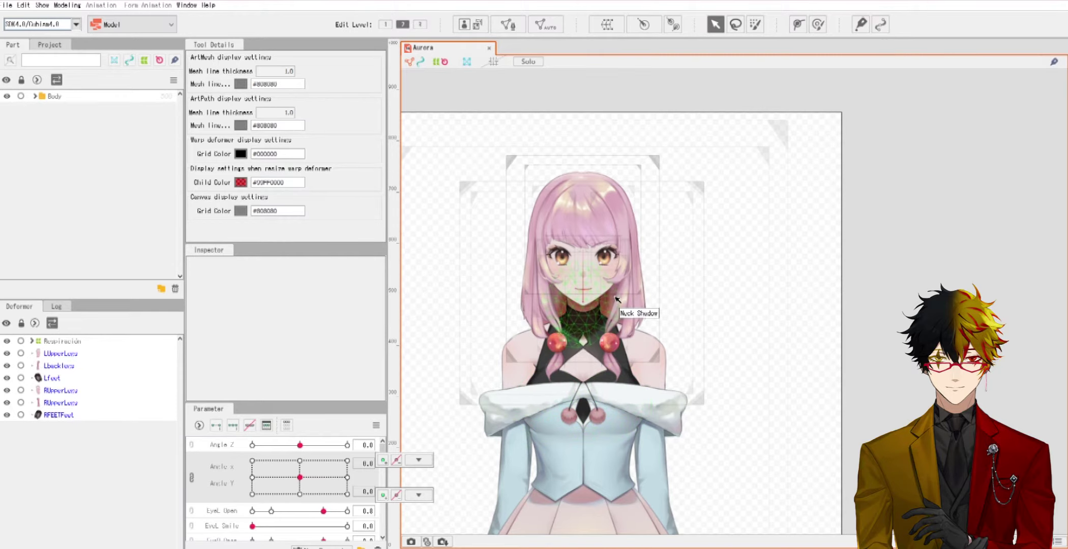
Step: Replicate the Body Z parameter twice
{"action": "scroll", "coordinate": [348, 467], "scroll_direction": "down", "scroll_amount": 1}
{"action": "scroll", "coordinate": [348, 467], "scroll_direction": "down", "scroll_amount": 3}
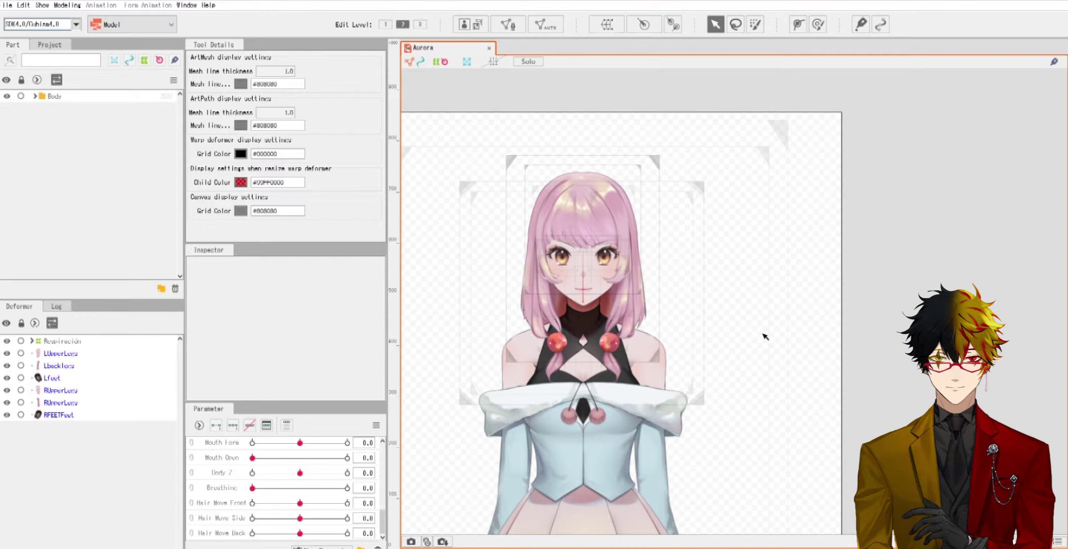
{"action": "scroll", "coordinate": [652, 336], "scroll_direction": "up", "scroll_amount": 3}
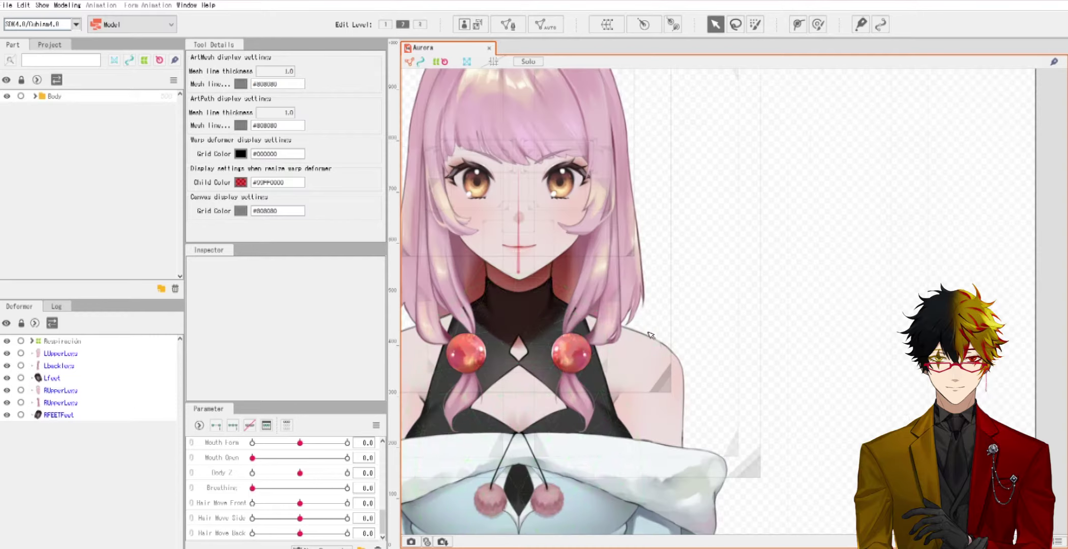
{"action": "right_click", "coordinate": [227, 476]}
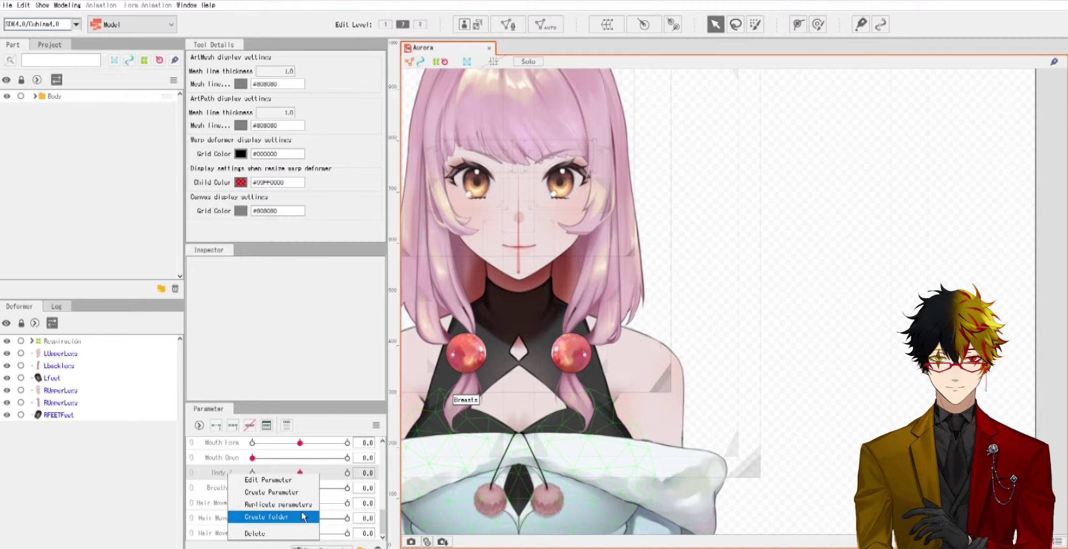
{"action": "left_click", "coordinate": [304, 504]}
{"action": "right_click", "coordinate": [234, 486]}
{"action": "left_click", "coordinate": [252, 517]}
Step: Rename the first Body Z copy as Body X and set its ID to ParamBodyAngleX
{"action": "right_click", "coordinate": [231, 489]}
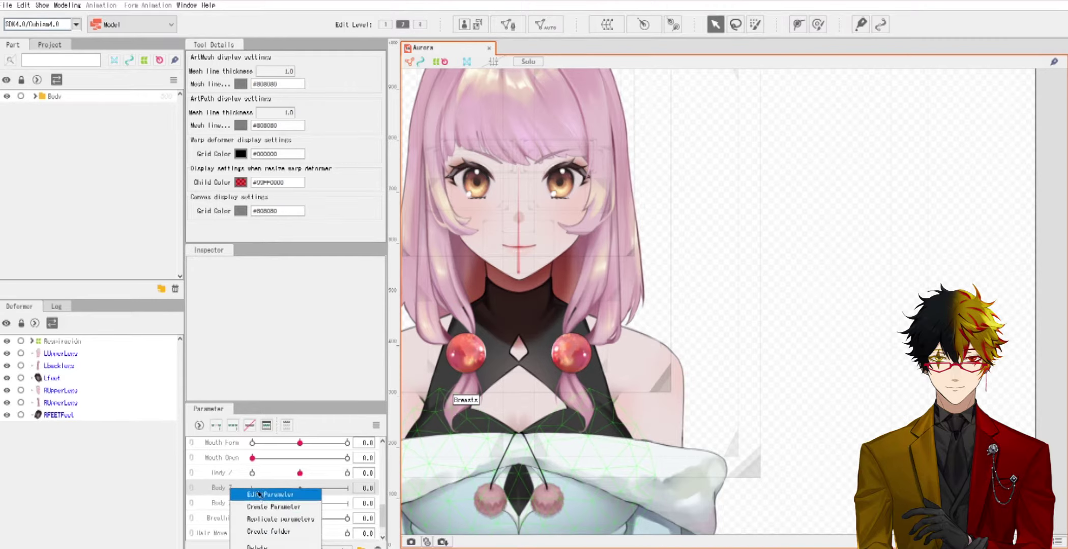
{"action": "left_click", "coordinate": [239, 493]}
{"action": "left_click", "coordinate": [515, 223]}
{"action": "type", "text": "X"}
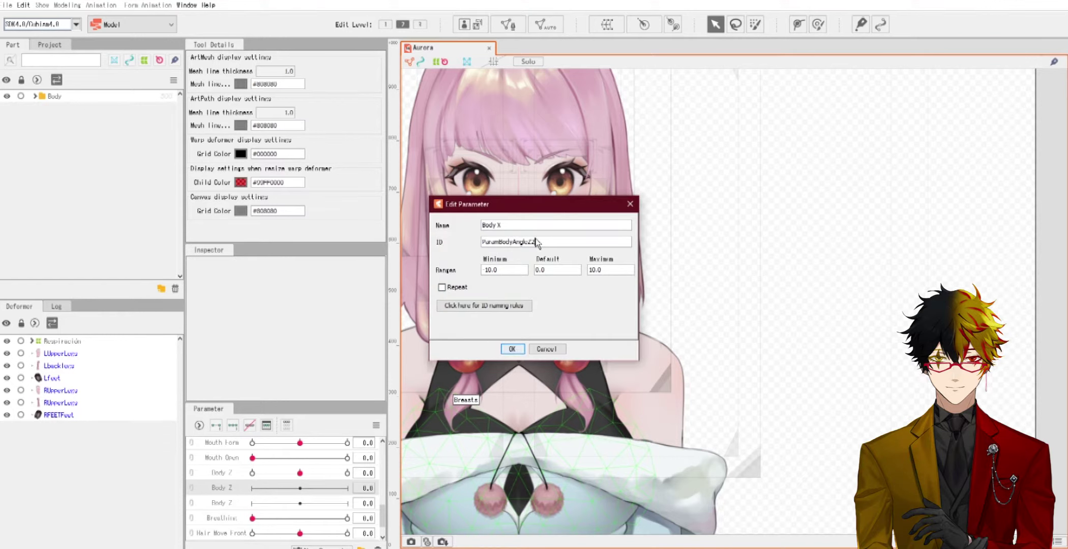
{"action": "left_click_drag", "start_coordinate": [537, 243], "coordinate": [532, 243]}
{"action": "type", "text": "X"}
{"action": "left_click", "coordinate": [512, 350]}
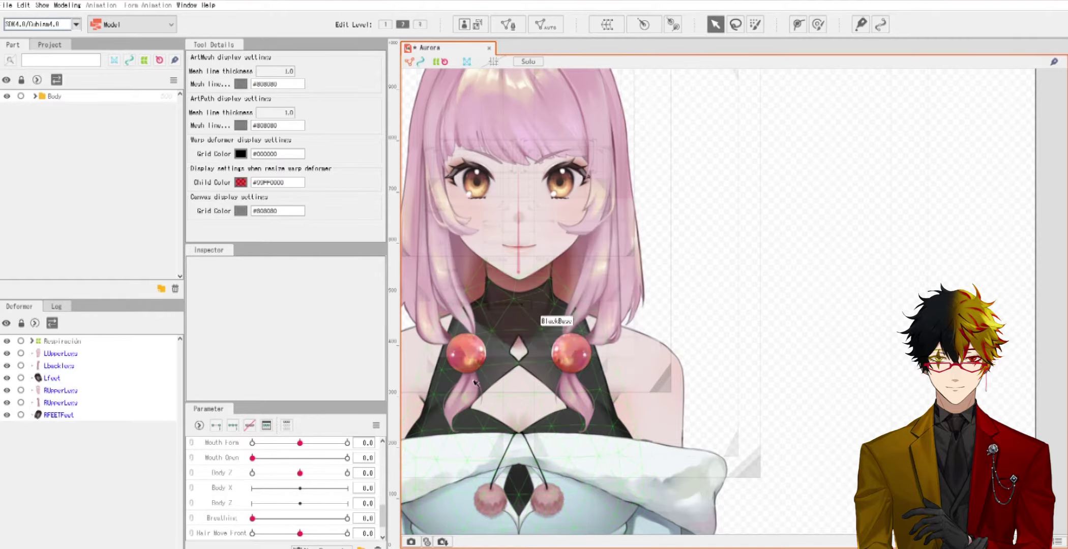
Step: Rename the second Body Z copy as Body Y and set its ID to ParamBodyAngleY
{"action": "right_click", "coordinate": [234, 503]}
{"action": "left_click", "coordinate": [273, 507]}
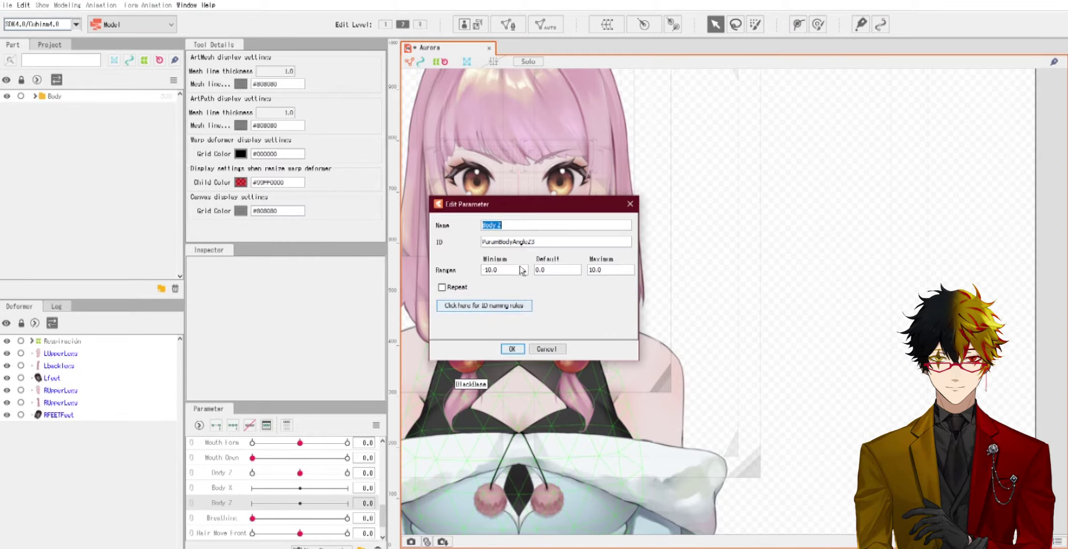
{"action": "key", "text": "BackSpace"}
{"action": "type", "text": "Y"}
{"action": "left_click", "coordinate": [560, 243]}
{"action": "key", "text": "BackSpace"}
{"action": "key", "text": "BackSpace"}
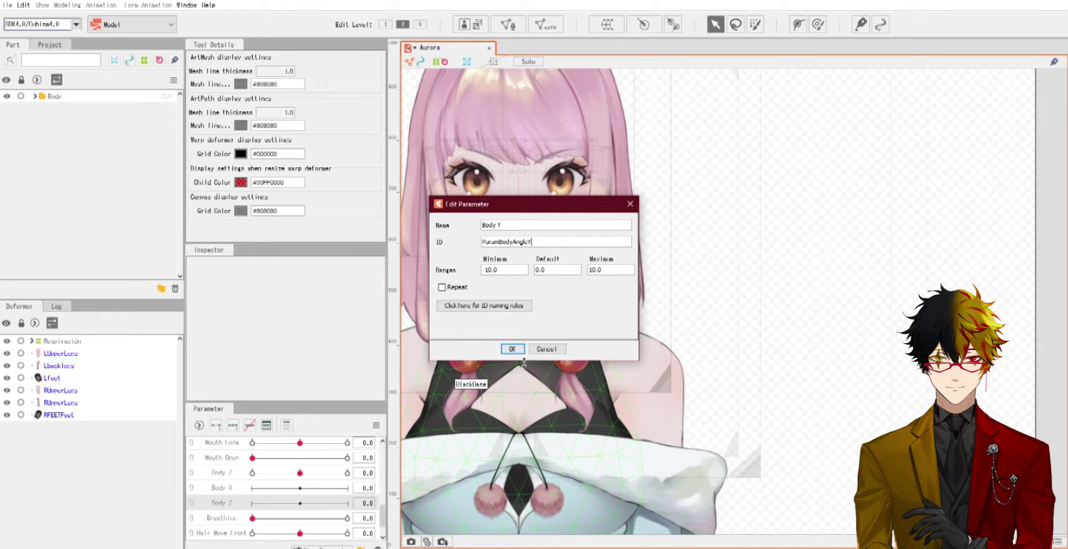
{"action": "left_click", "coordinate": [520, 352]}
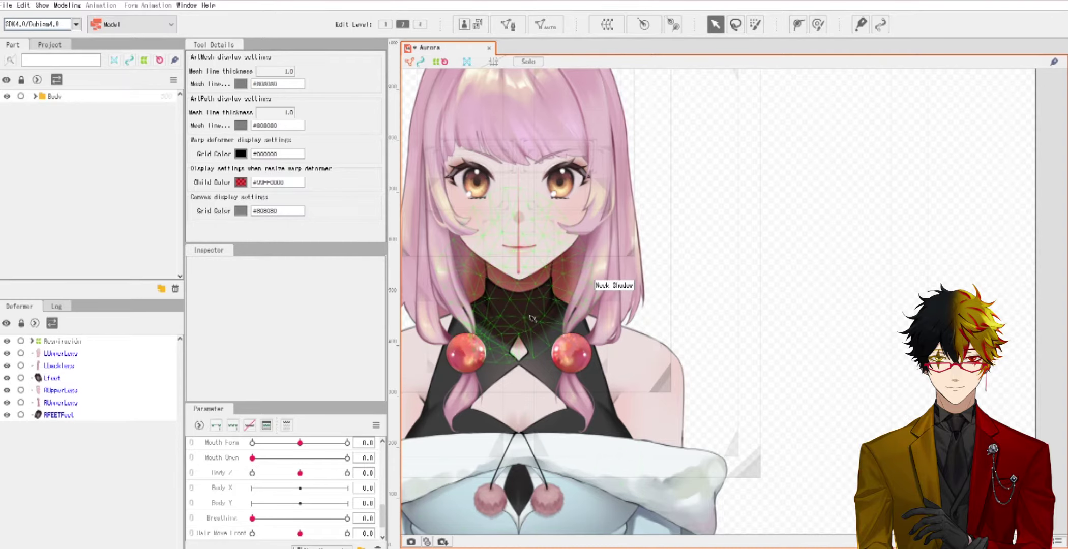
Step: Preview how the neck follows the head at Angle X 30 and Angle Y 30, and reset both angles to 0
{"action": "scroll", "coordinate": [268, 480], "scroll_direction": "up", "scroll_amount": 10}
{"action": "left_click_drag", "start_coordinate": [299, 480], "coordinate": [360, 446]}
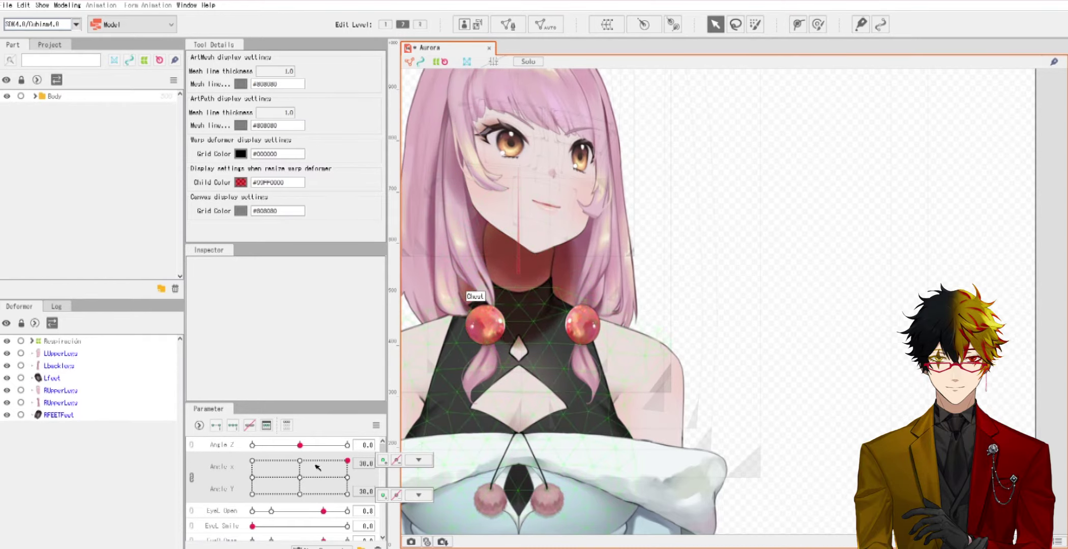
{"action": "scroll", "coordinate": [353, 464], "scroll_direction": "down", "scroll_amount": 10}
{"action": "left_click", "coordinate": [367, 462]}
{"action": "type", "text": "0"}
{"action": "key", "text": "Return"}
{"action": "key", "text": "Tab"}
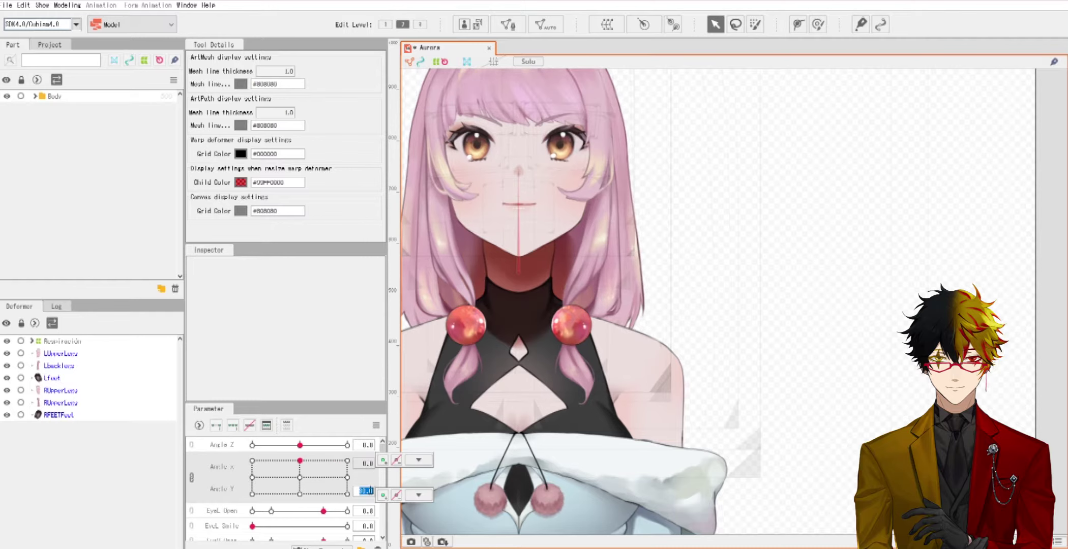
{"action": "type", "text": "0"}
{"action": "key", "text": "Return"}
{"action": "left_click", "coordinate": [419, 494]}
Step: Create a warp deformer named cuello XY as parent of Deformador cuello Z, with 2 × 2 Bezier and 5 × 5 conversion divisions
{"action": "left_click", "coordinate": [550, 293]}
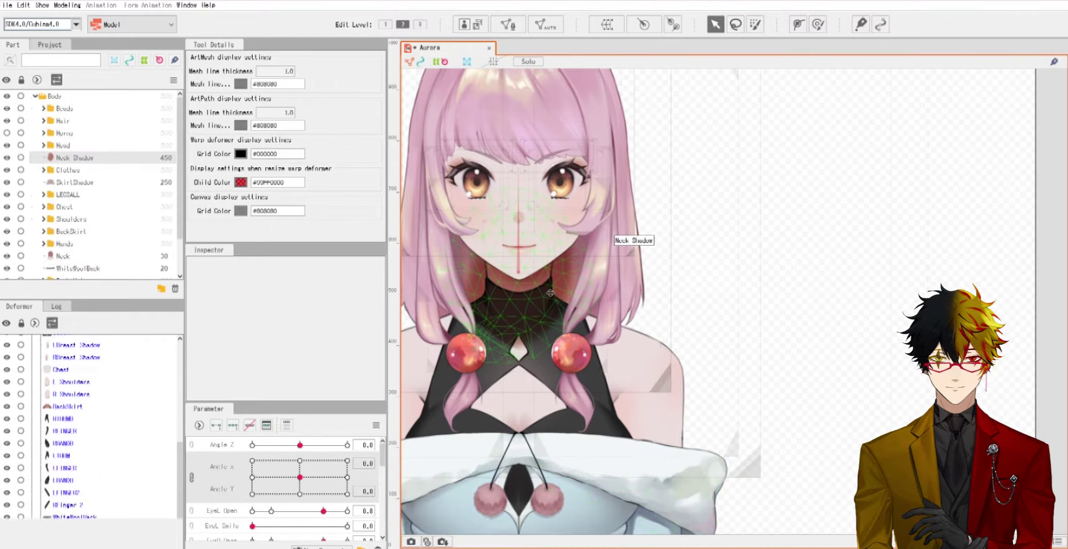
{"action": "scroll", "coordinate": [107, 539], "scroll_direction": "down", "scroll_amount": 1}
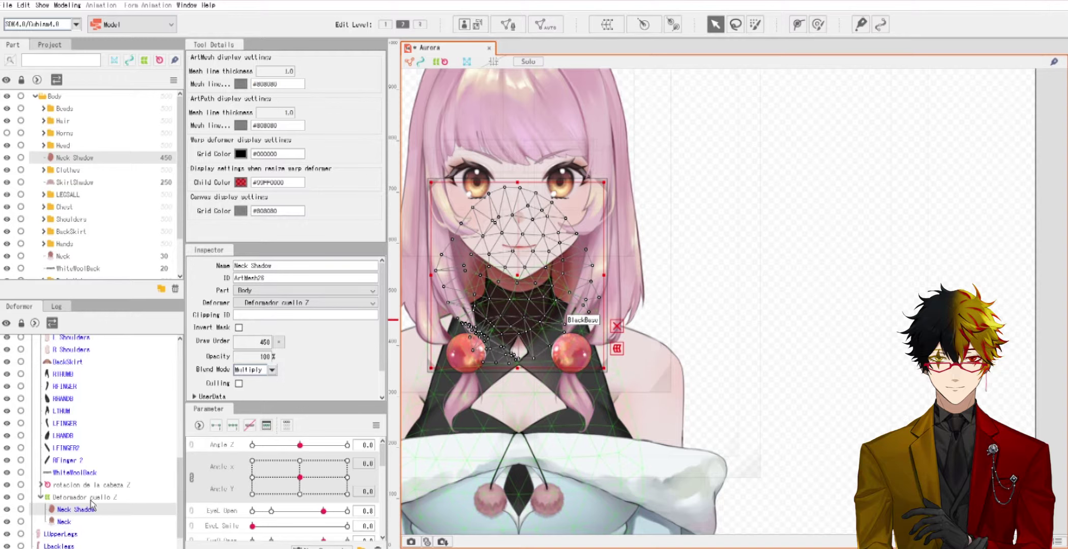
{"action": "left_click", "coordinate": [61, 523], "text": "ctrl"}
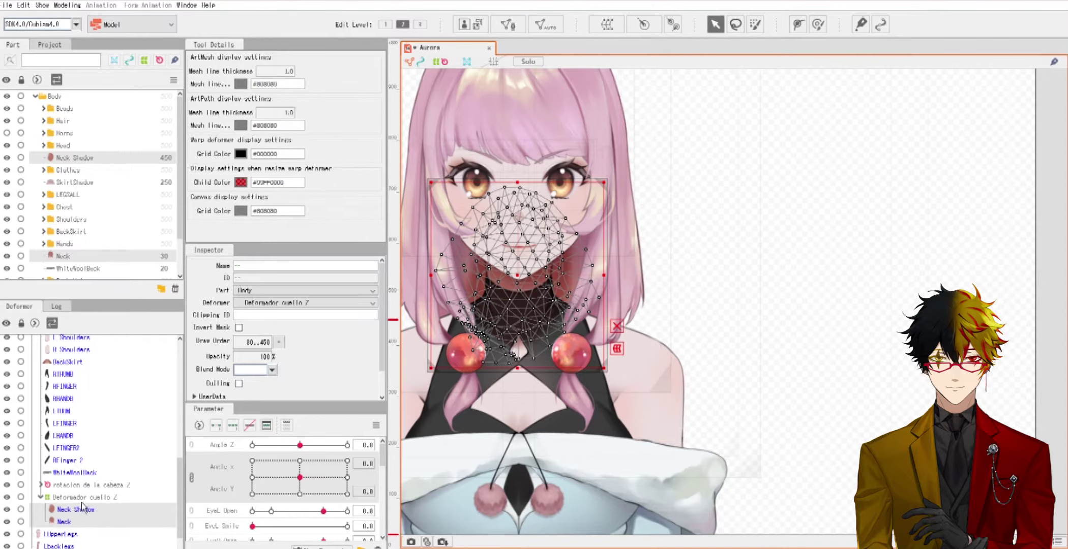
{"action": "left_click", "coordinate": [72, 522]}
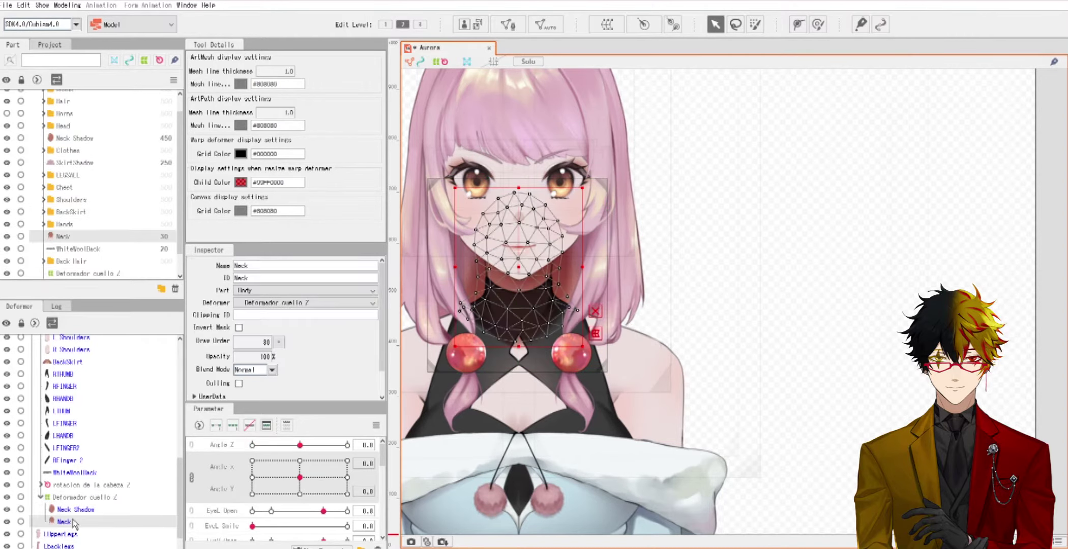
{"action": "left_click", "coordinate": [81, 497]}
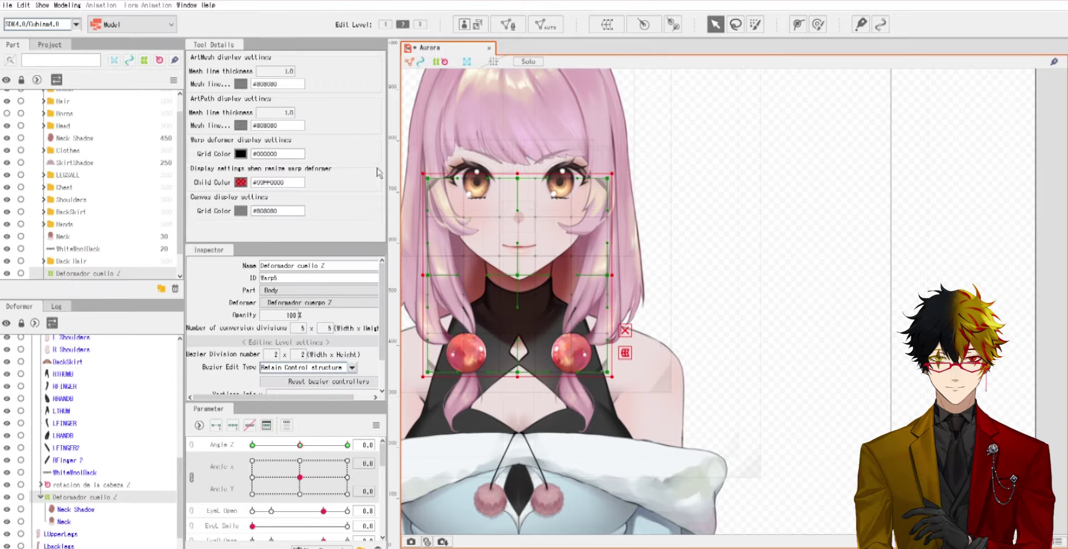
{"action": "left_click", "coordinate": [607, 24]}
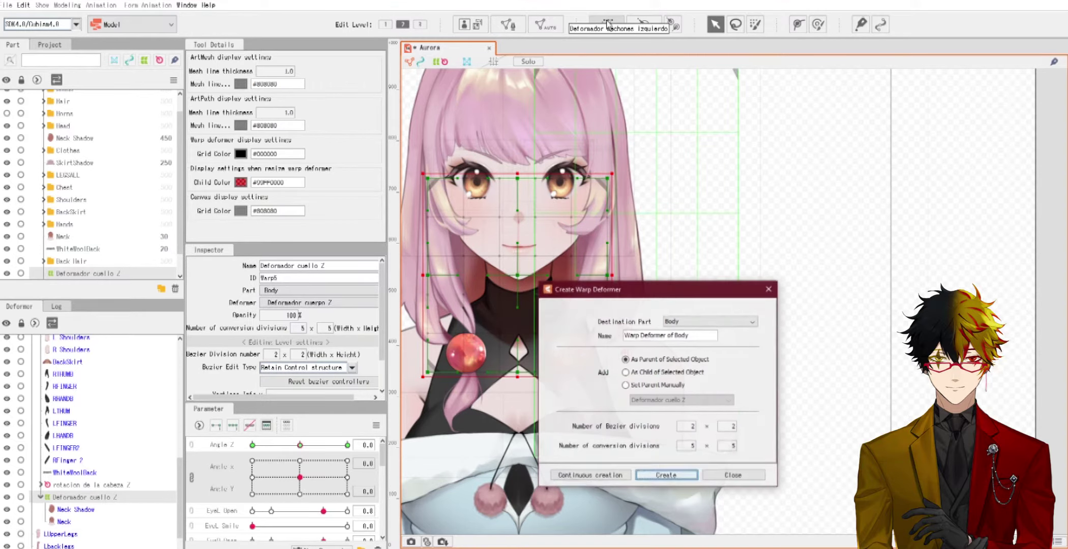
{"action": "triple_click", "coordinate": [684, 333]}
{"action": "type", "text": "cuello XY"}
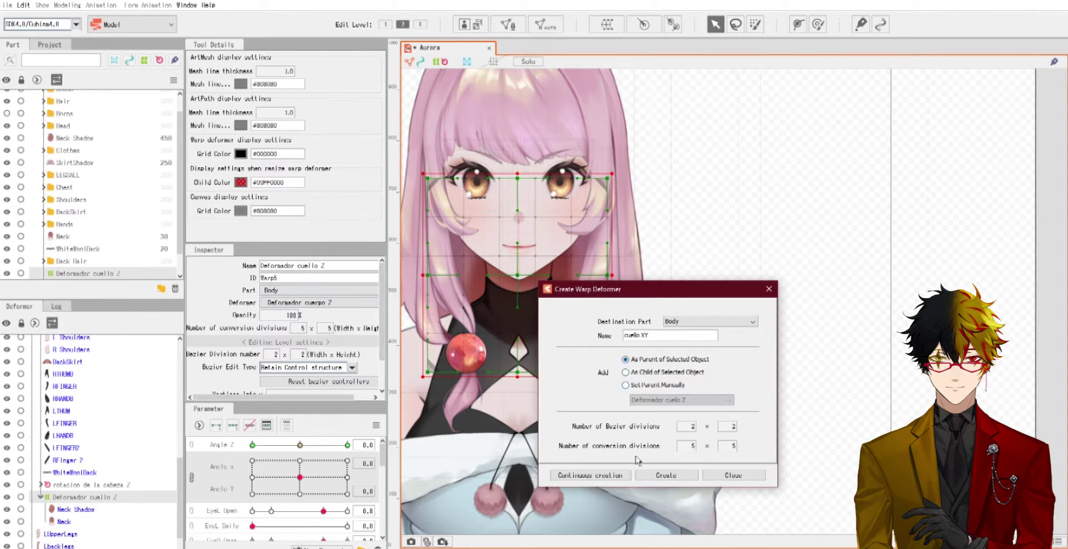
{"action": "left_click", "coordinate": [666, 475]}
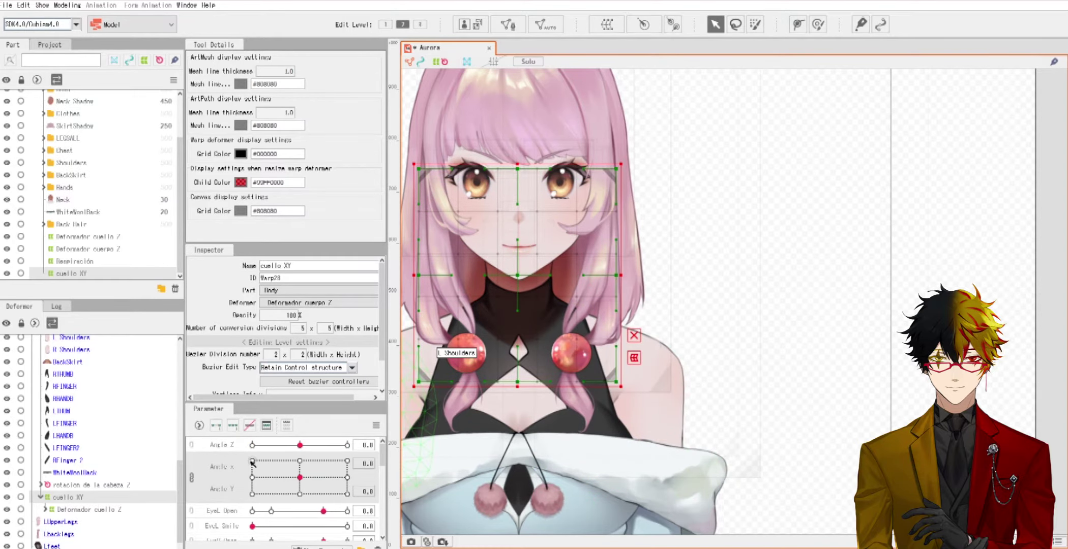
Step: Add three keyforms on Angle X and Angle Y to the cuello XY deformer and unlink the two parameters
{"action": "left_click", "coordinate": [232, 426]}
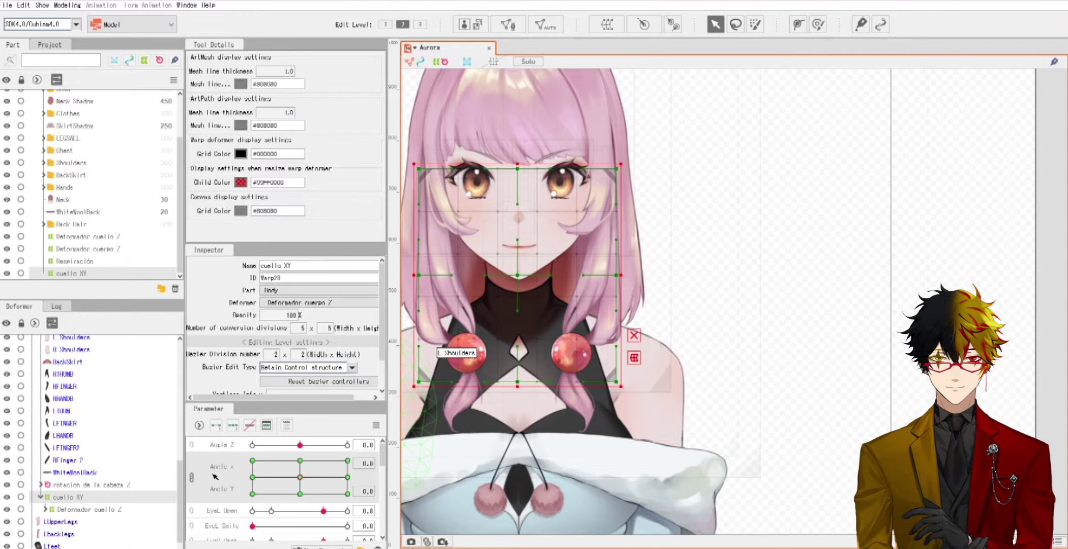
{"action": "left_click", "coordinate": [192, 478]}
Step: At Angle X -30, nudge the cuello XY grid beside the cheek toward the turned face with the deform brush
{"action": "left_click_drag", "start_coordinate": [300, 460], "coordinate": [203, 460]}
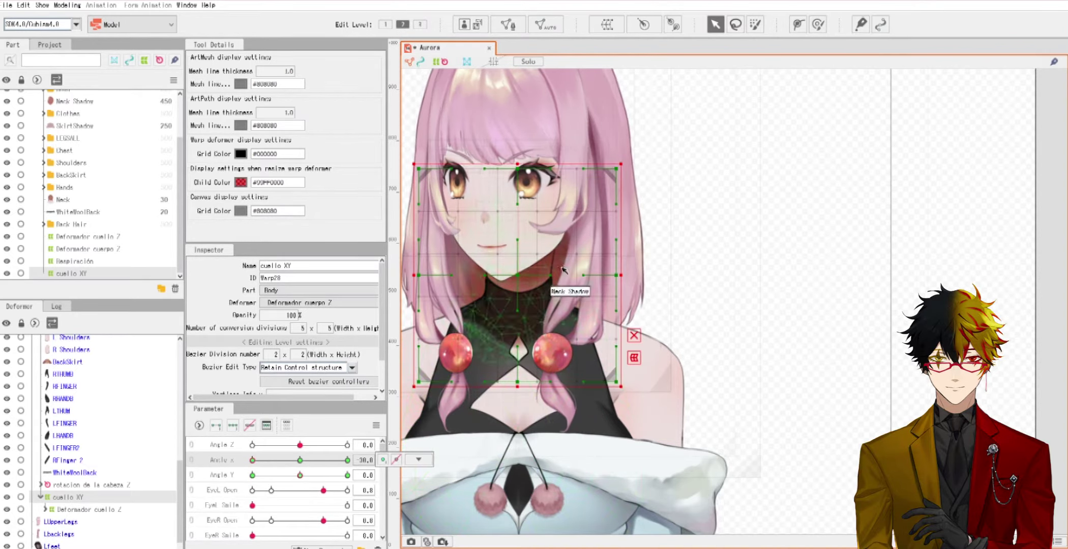
{"action": "left_click", "coordinate": [816, 25]}
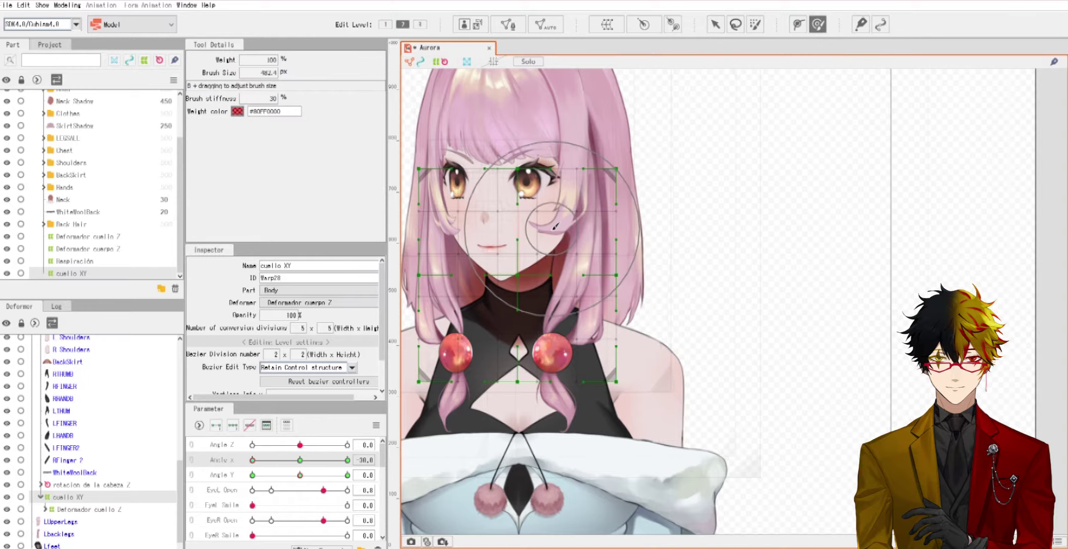
{"action": "scroll", "coordinate": [594, 222], "scroll_direction": "up", "scroll_amount": 2}
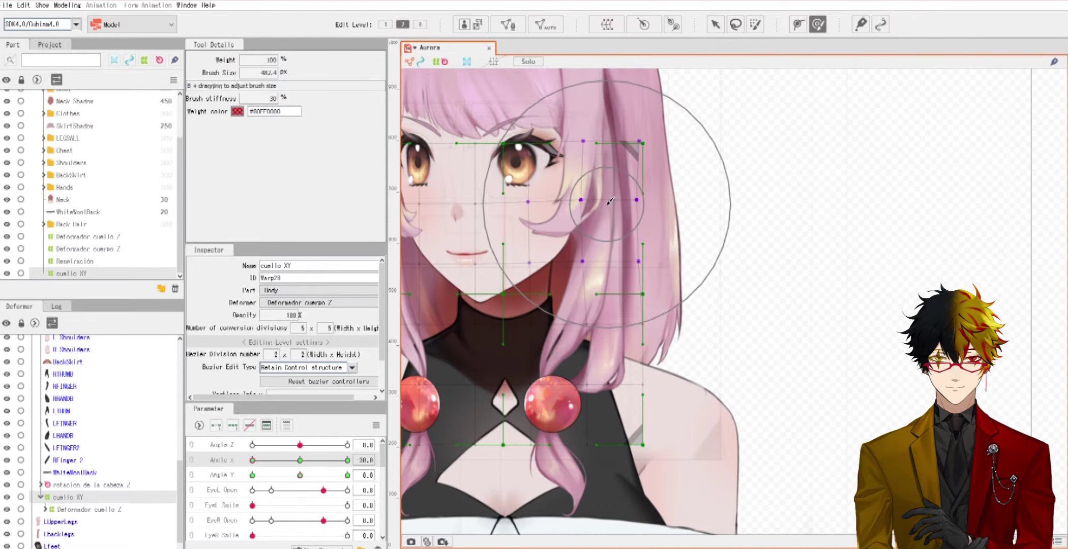
{"action": "left_click_drag", "start_coordinate": [607, 205], "coordinate": [602, 204]}
{"action": "scroll", "coordinate": [605, 202], "scroll_direction": "down", "scroll_amount": 2}
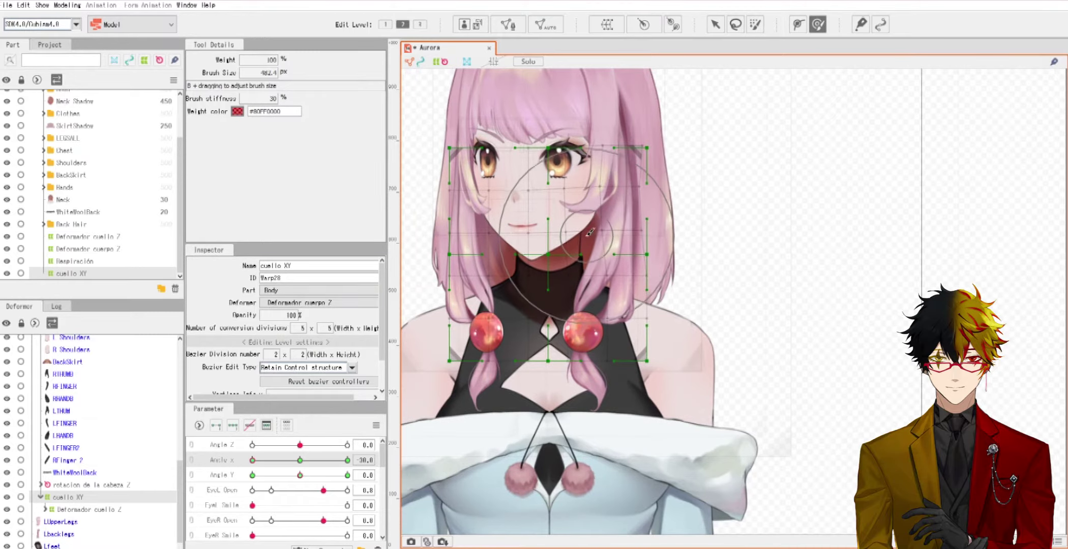
Step: Return Angle X to 0 and reduce the deform brush size to about 449.7 px
{"action": "left_click_drag", "start_coordinate": [260, 459], "coordinate": [302, 464]}
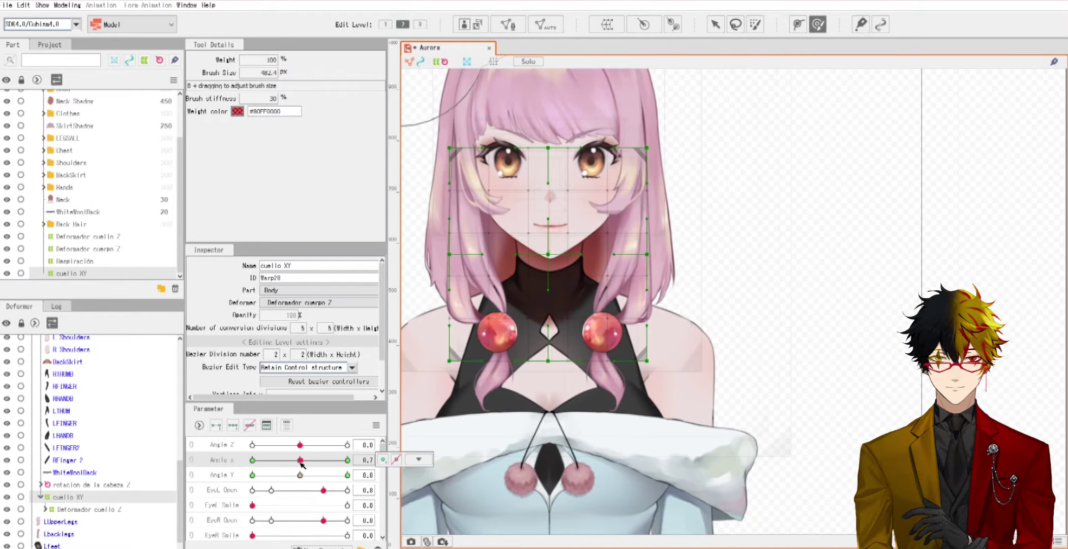
{"action": "scroll", "coordinate": [585, 198], "scroll_direction": "up", "scroll_amount": 2}
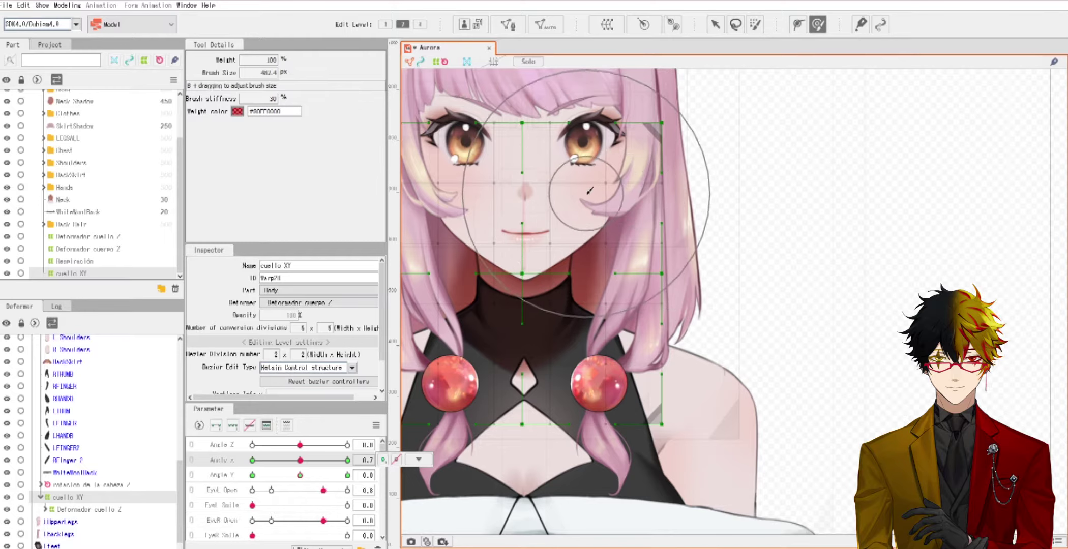
{"action": "mouse_move", "coordinate": [606, 194]}
{"action": "left_mouse_down"}
{"action": "mouse_move", "coordinate": [592, 223]}
{"action": "mouse_move", "coordinate": [570, 235]}
{"action": "mouse_move", "coordinate": [630, 211]}
{"action": "left_mouse_up"}
{"action": "key", "text": "v"}
{"action": "key", "text": "b"}
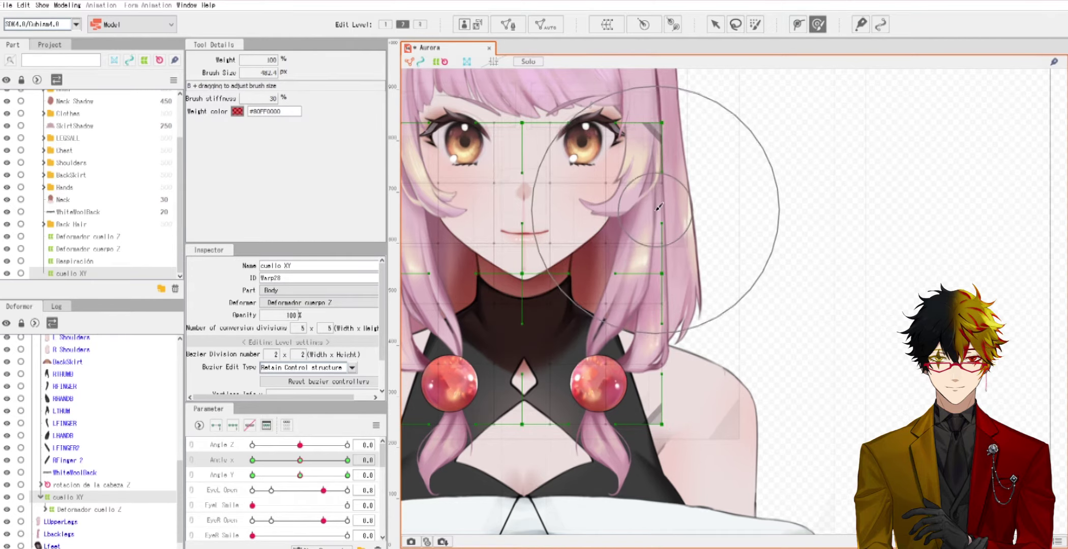
{"action": "key", "text": "b"}
{"action": "left_click_drag", "start_coordinate": [663, 202], "coordinate": [717, 321]}
{"action": "mouse_move", "coordinate": [599, 213]}
{"action": "left_mouse_down"}
{"action": "mouse_move", "coordinate": [574, 217]}
{"action": "mouse_move", "coordinate": [613, 217]}
{"action": "mouse_move", "coordinate": [619, 199]}
{"action": "mouse_move", "coordinate": [572, 215]}
{"action": "mouse_move", "coordinate": [611, 201]}
{"action": "mouse_move", "coordinate": [635, 209]}
{"action": "mouse_move", "coordinate": [651, 262]}
{"action": "mouse_move", "coordinate": [589, 107]}
{"action": "mouse_move", "coordinate": [610, 220]}
{"action": "left_mouse_up"}
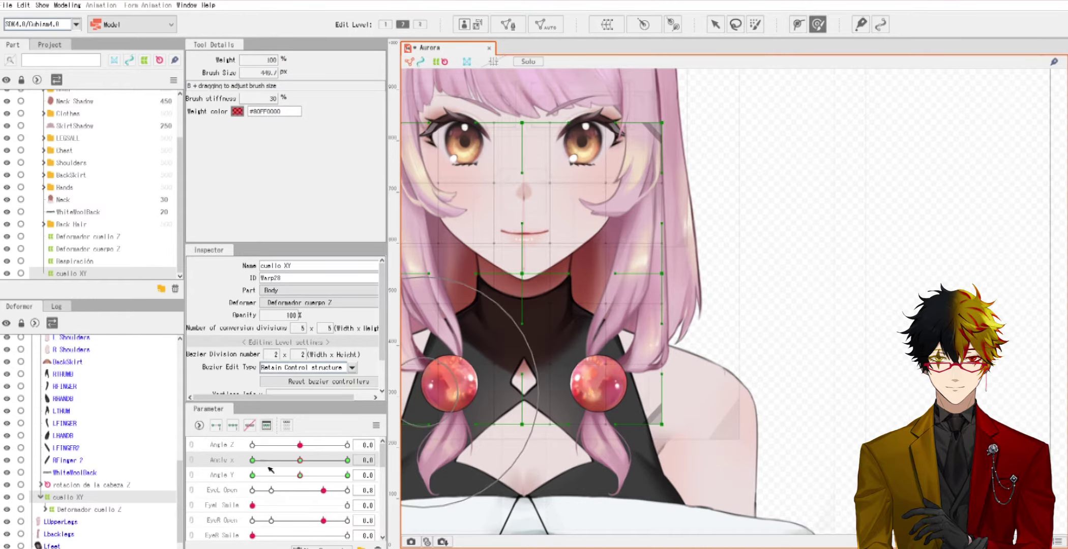
Step: At Angle X 30, nudge the cuello XY grid toward the turned face with the deform brush, and reset Angle X to 0
{"action": "mouse_move", "coordinate": [299, 461]}
{"action": "left_mouse_down"}
{"action": "mouse_move", "coordinate": [207, 462]}
{"action": "mouse_move", "coordinate": [387, 463]}
{"action": "left_mouse_up"}
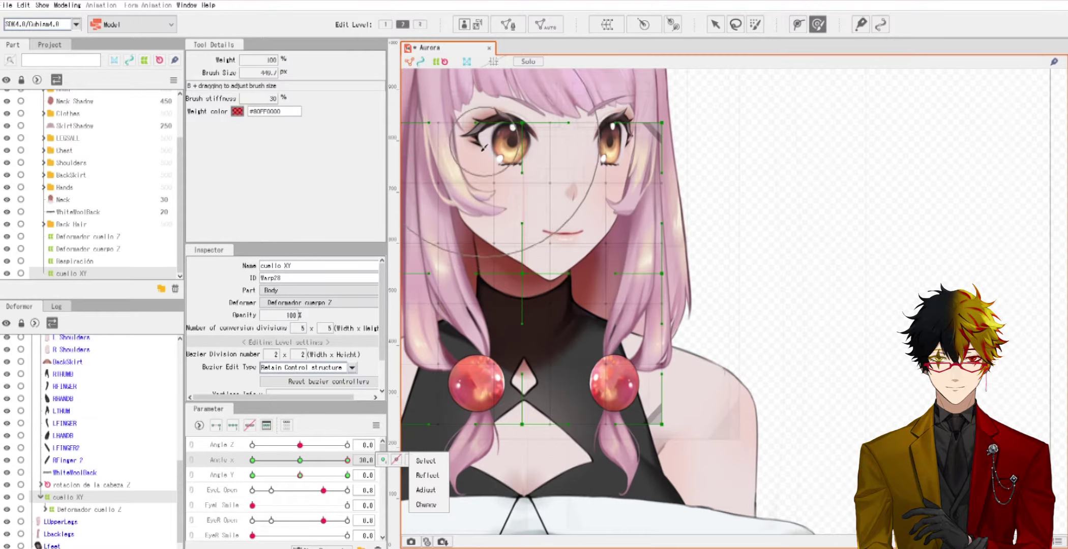
{"action": "left_click_drag", "start_coordinate": [470, 173], "coordinate": [482, 173]}
{"action": "mouse_move", "coordinate": [348, 461]}
{"action": "left_mouse_down"}
{"action": "mouse_move", "coordinate": [239, 461]}
{"action": "mouse_move", "coordinate": [358, 455]}
{"action": "left_mouse_up"}
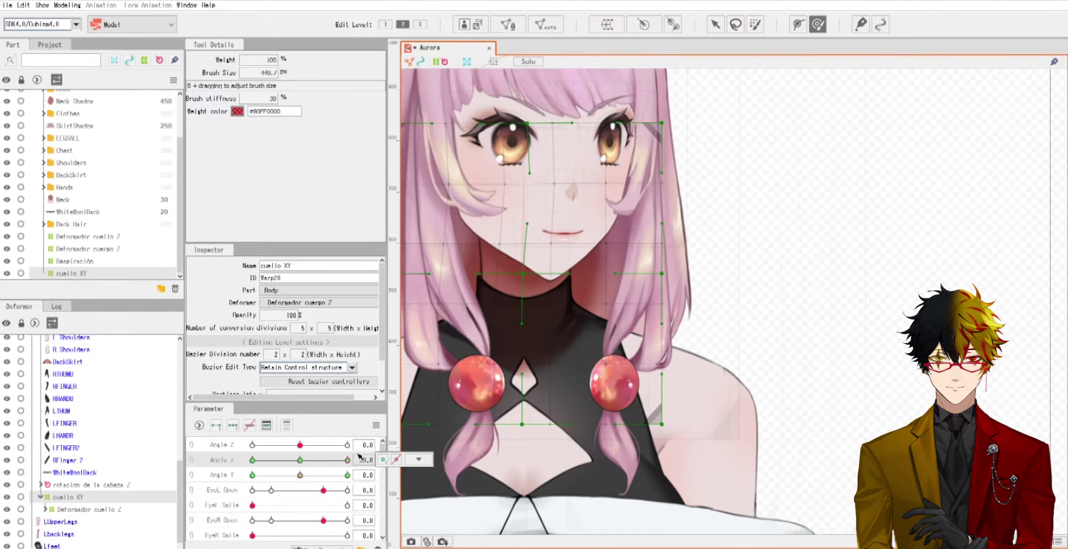
{"action": "left_click", "coordinate": [366, 459]}
{"action": "type", "text": "0"}
{"action": "key", "text": "Return"}
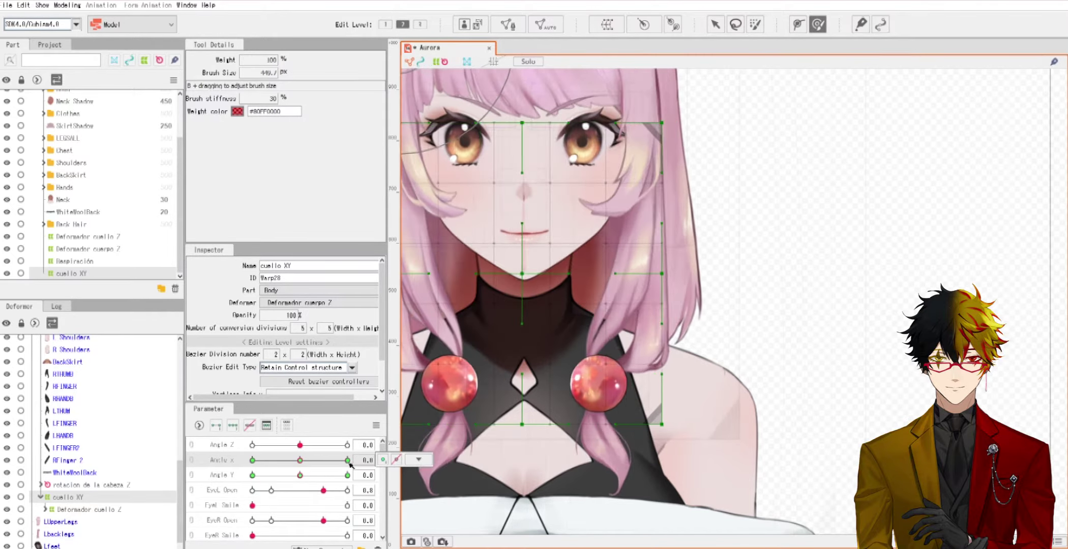
Step: At the maximum Angle Y, push the middle of the cuello XY grid slightly upward with the deform brush
{"action": "left_click_drag", "start_coordinate": [300, 476], "coordinate": [370, 501]}
{"action": "left_click_drag", "start_coordinate": [530, 196], "coordinate": [531, 186]}
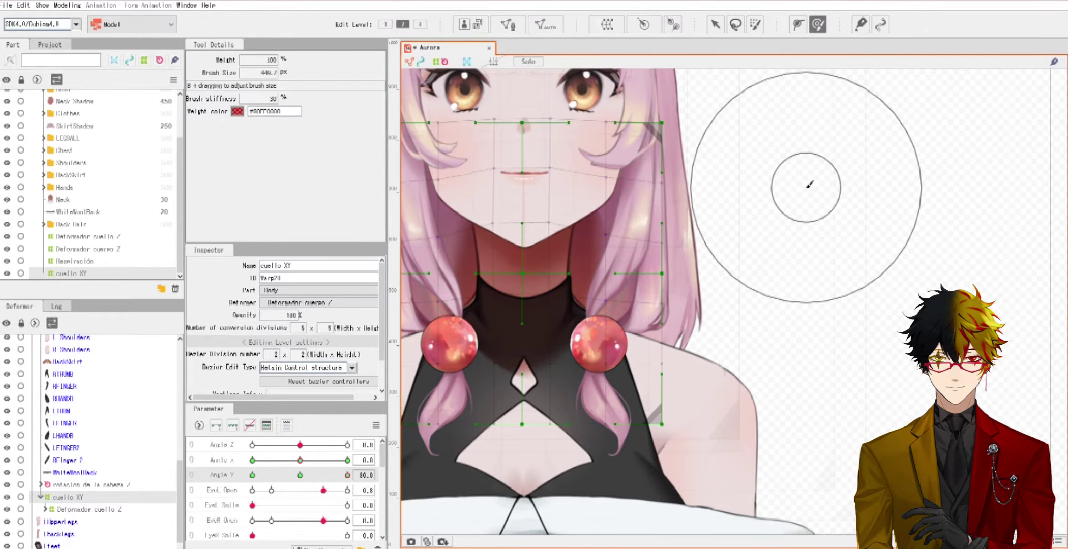
Step: Deselect the cuello XY deformer with the arrow tool, and return Angle Y to 0
{"action": "scroll", "coordinate": [409, 347], "scroll_direction": "up", "scroll_amount": 2}
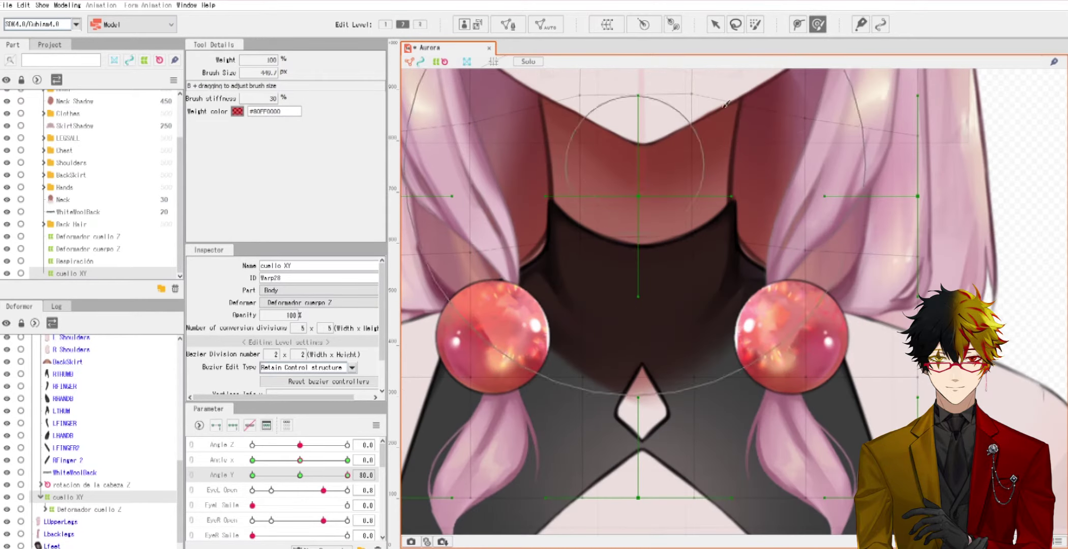
{"action": "key", "text": "v"}
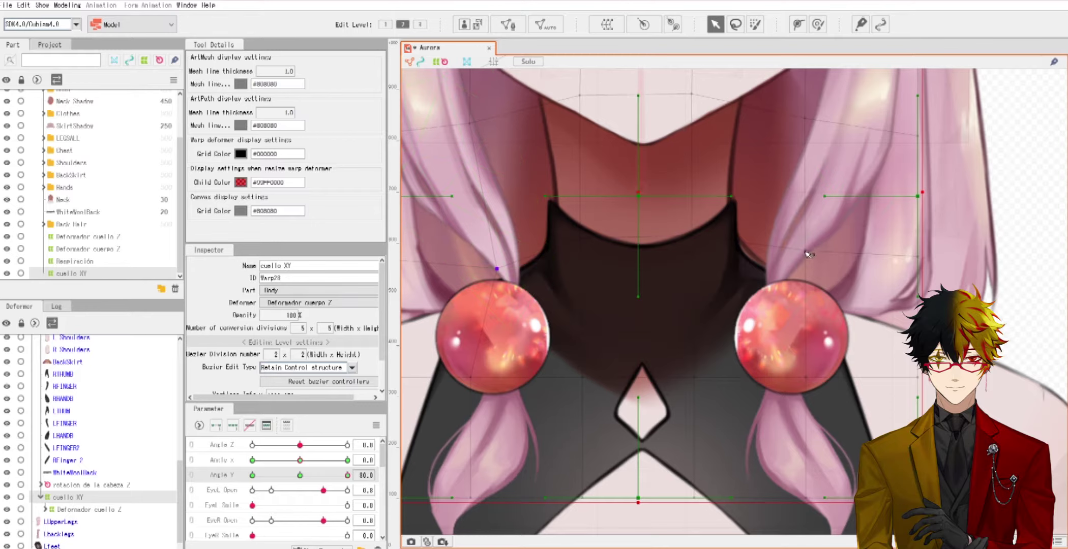
{"action": "scroll", "coordinate": [642, 332], "scroll_direction": "down", "scroll_amount": 3}
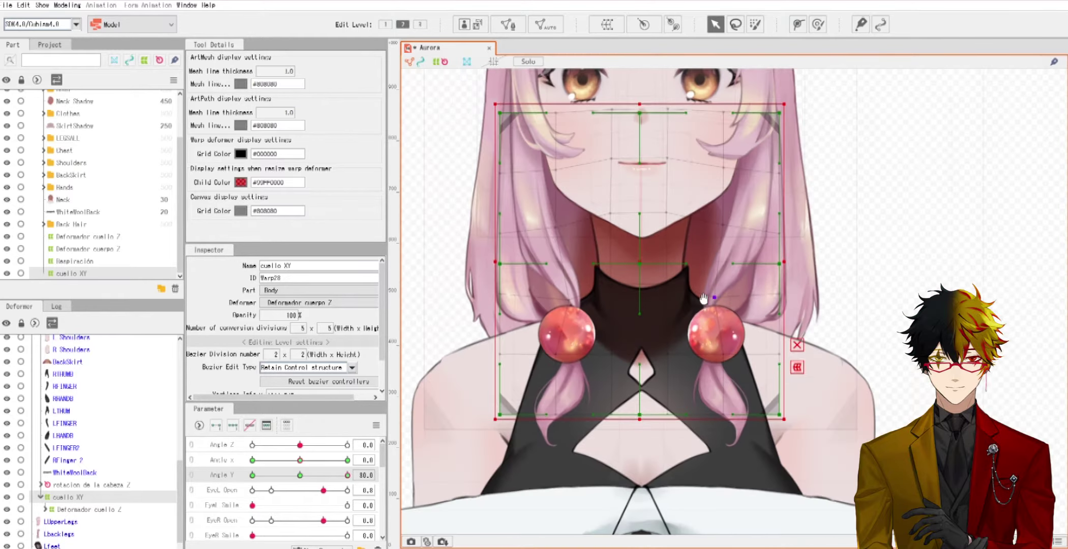
{"action": "left_click", "coordinate": [997, 220]}
{"action": "left_click", "coordinate": [348, 477]}
{"action": "left_click_drag", "start_coordinate": [350, 479], "coordinate": [430, 489]}
{"action": "left_click", "coordinate": [418, 474]}
{"action": "left_click", "coordinate": [427, 520]}
{"action": "left_click", "coordinate": [364, 475]}
{"action": "type", "text": "0"}
{"action": "key", "text": "Return"}
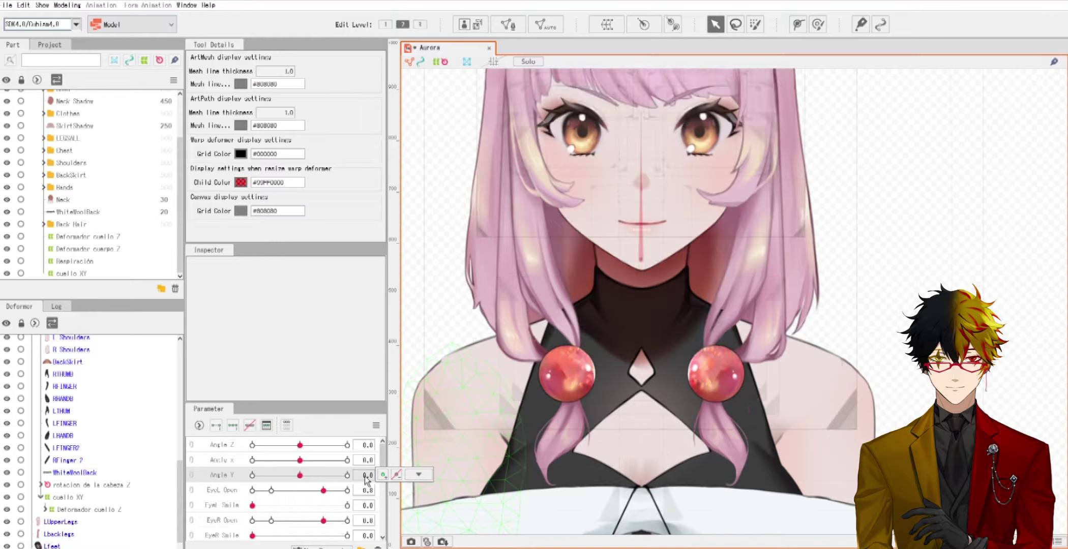
Step: Preview the raised head at the maximum Angle Y, and reset Angle Y to 0
{"action": "left_click_drag", "start_coordinate": [301, 475], "coordinate": [355, 476]}
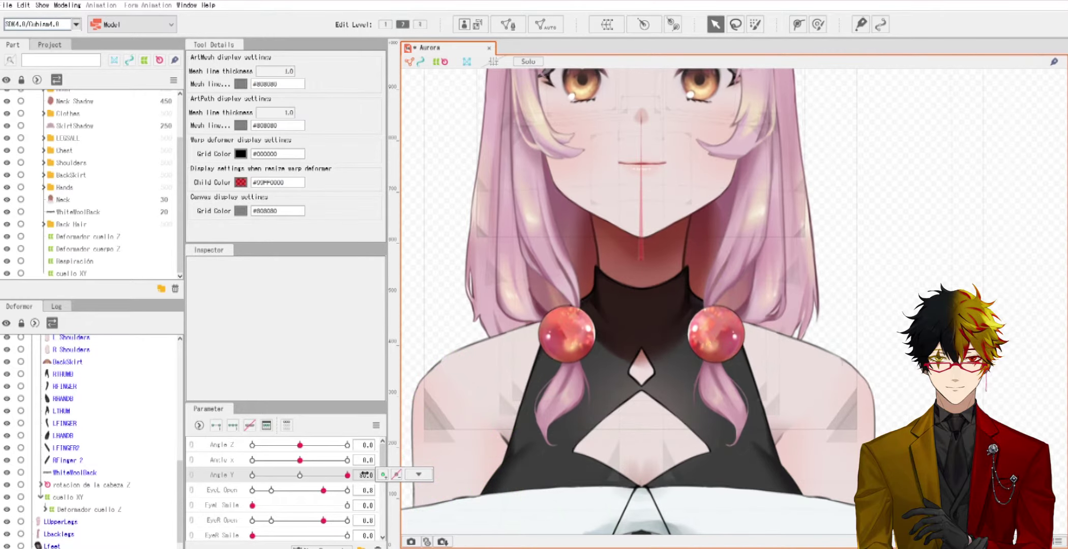
{"action": "scroll", "coordinate": [648, 440], "scroll_direction": "down", "scroll_amount": 3}
{"action": "left_click", "coordinate": [366, 475]}
{"action": "type", "text": "0"}
{"action": "key", "text": "Return"}
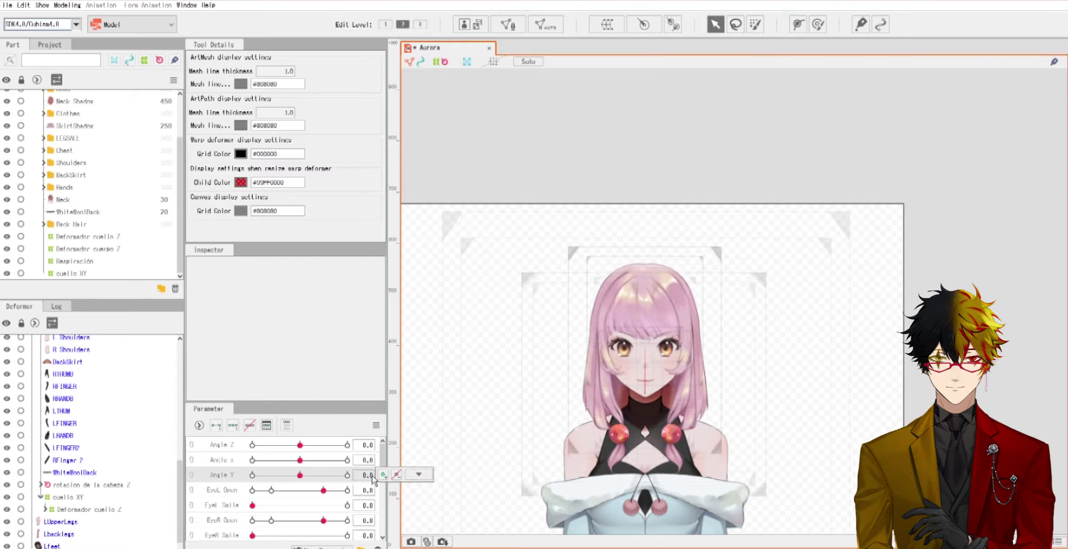
Step: Link Angle X and Angle Y for the cuello XY deformer and synthesize its corner forms
{"action": "left_click", "coordinate": [70, 497]}
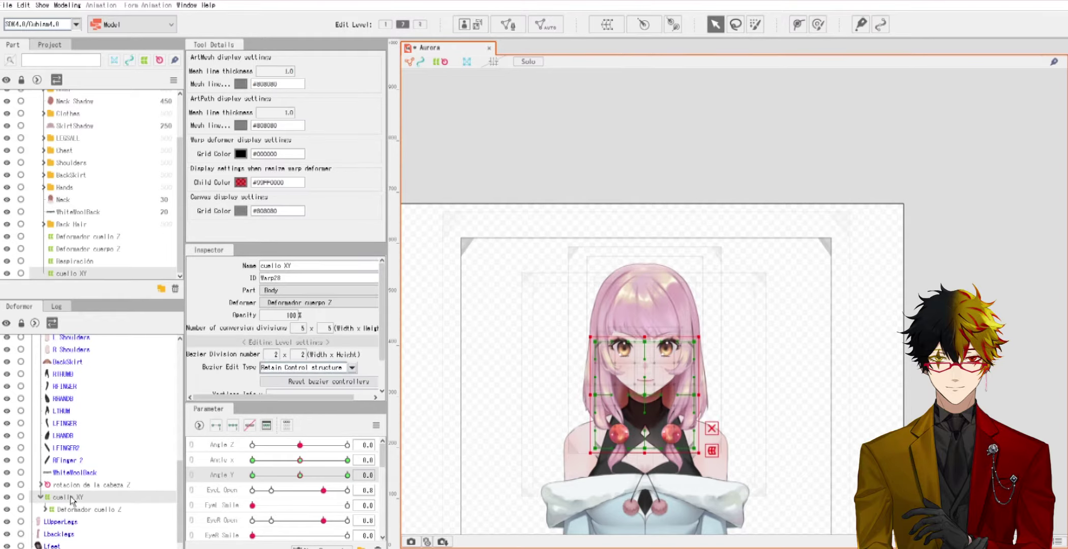
{"action": "left_click", "coordinate": [191, 467]}
{"action": "left_click", "coordinate": [376, 425]}
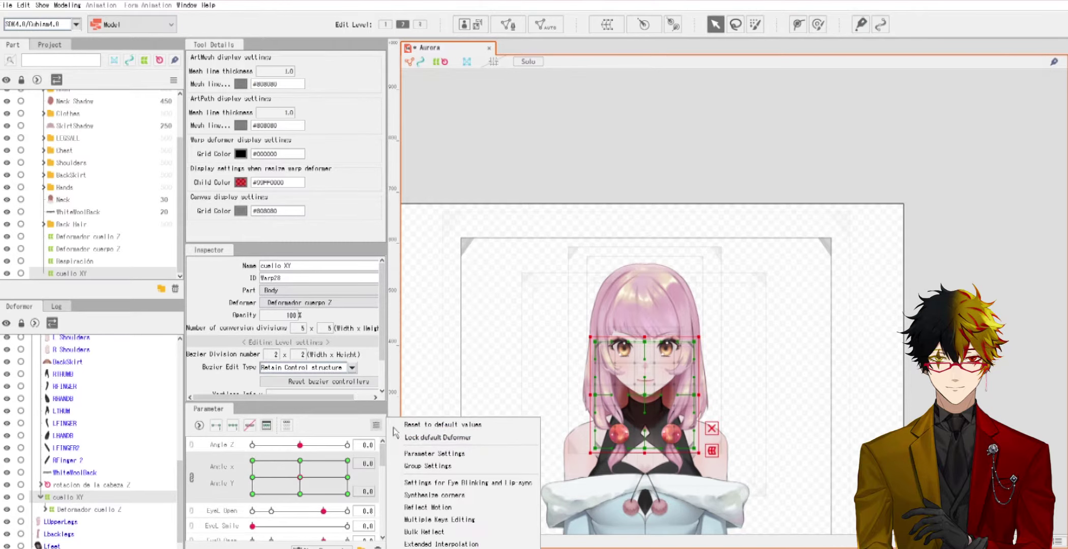
{"action": "left_click", "coordinate": [430, 495]}
{"action": "left_click", "coordinate": [512, 347]}
{"action": "scroll", "coordinate": [653, 397], "scroll_direction": "up", "scroll_amount": 3}
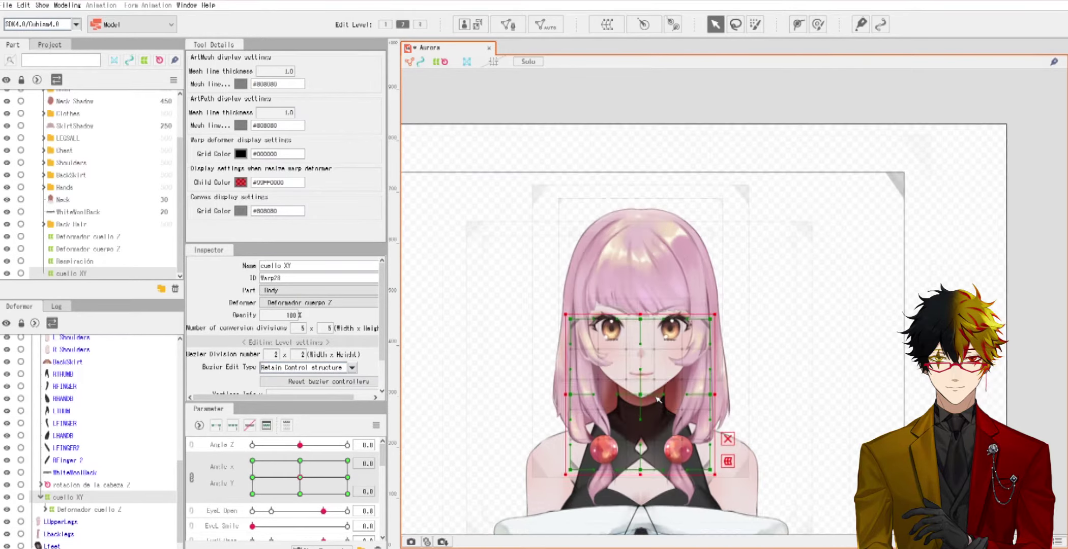
Step: Check the cuello XY grid at the synthesized corners with Angle Y at 30 and Angle X at 30 and -30
{"action": "left_click_drag", "start_coordinate": [306, 483], "coordinate": [355, 446]}
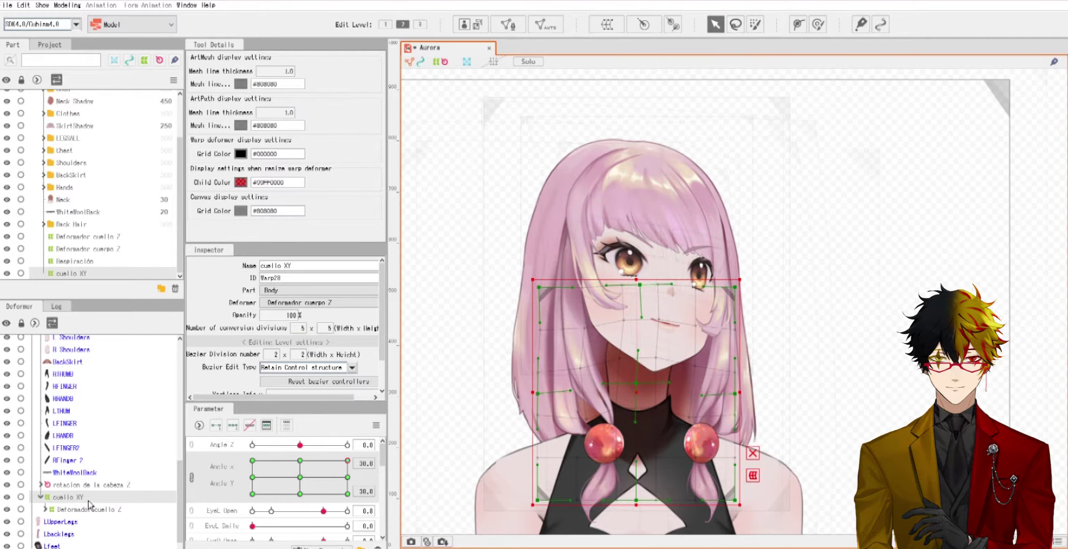
{"action": "left_click", "coordinate": [824, 25]}
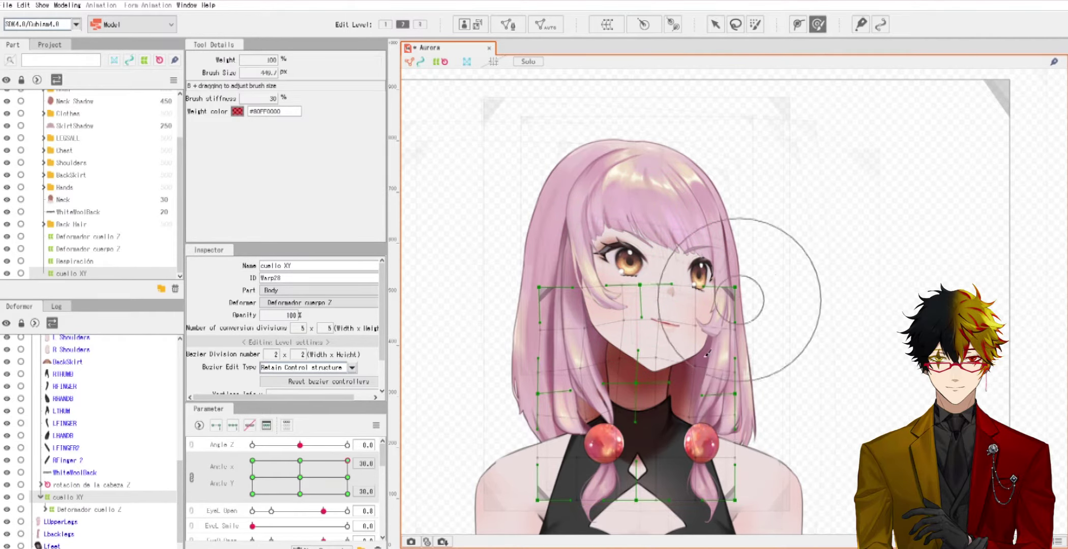
{"action": "scroll", "coordinate": [605, 305], "scroll_direction": "up", "scroll_amount": 2}
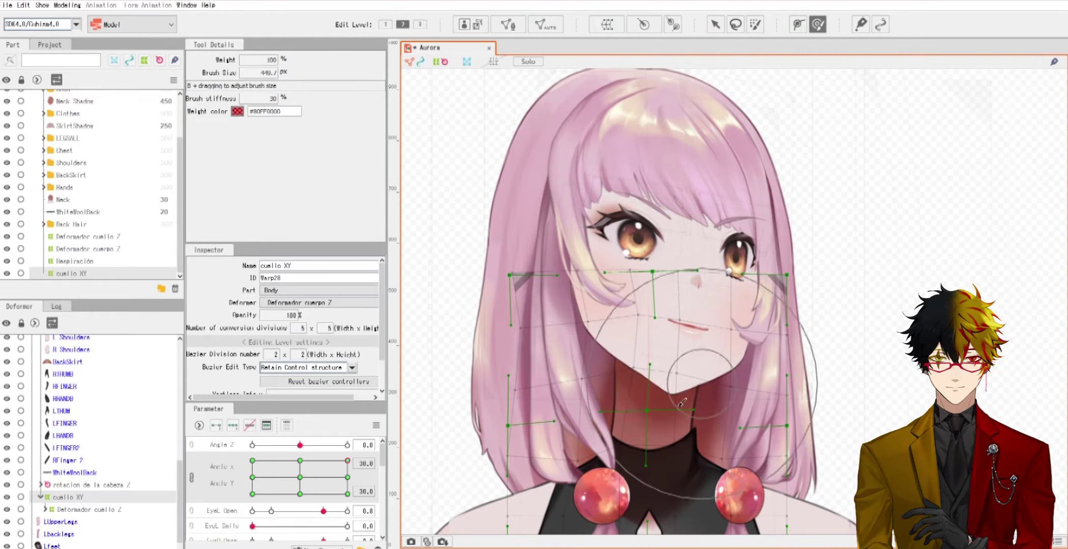
{"action": "left_click_drag", "start_coordinate": [347, 460], "coordinate": [210, 427]}
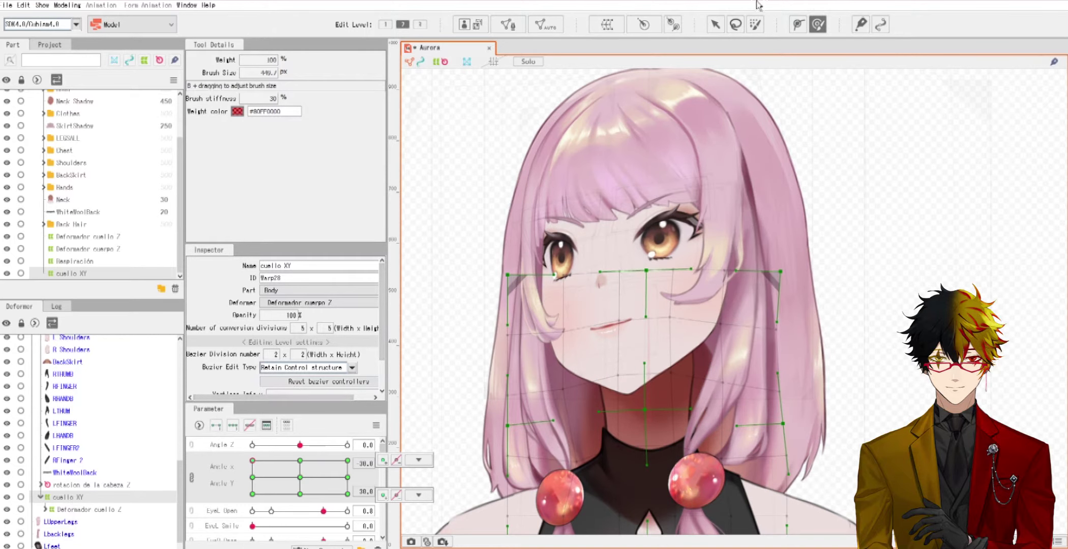
{"action": "key", "text": "v"}
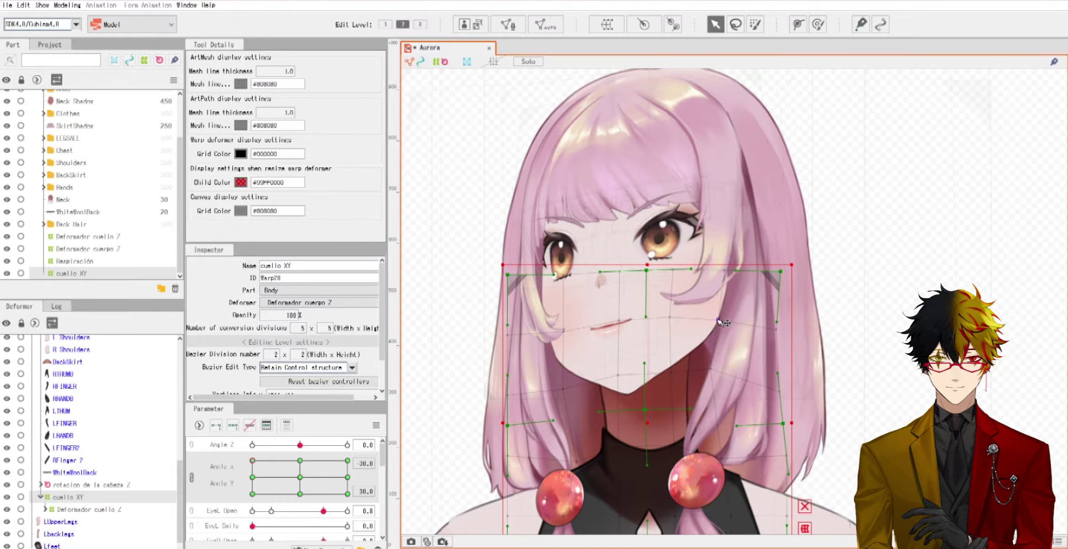
Step: Deselect the cuello XY deformer and reset Angle X and Angle Y to 0
{"action": "scroll", "coordinate": [725, 325], "scroll_direction": "down", "scroll_amount": 3}
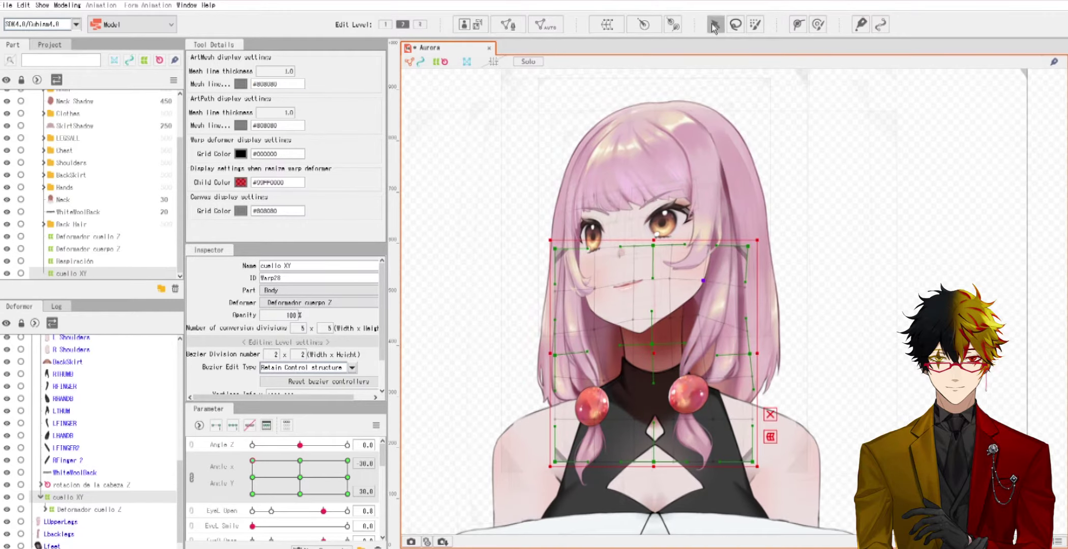
{"action": "left_click", "coordinate": [879, 246]}
{"action": "left_click", "coordinate": [365, 466]}
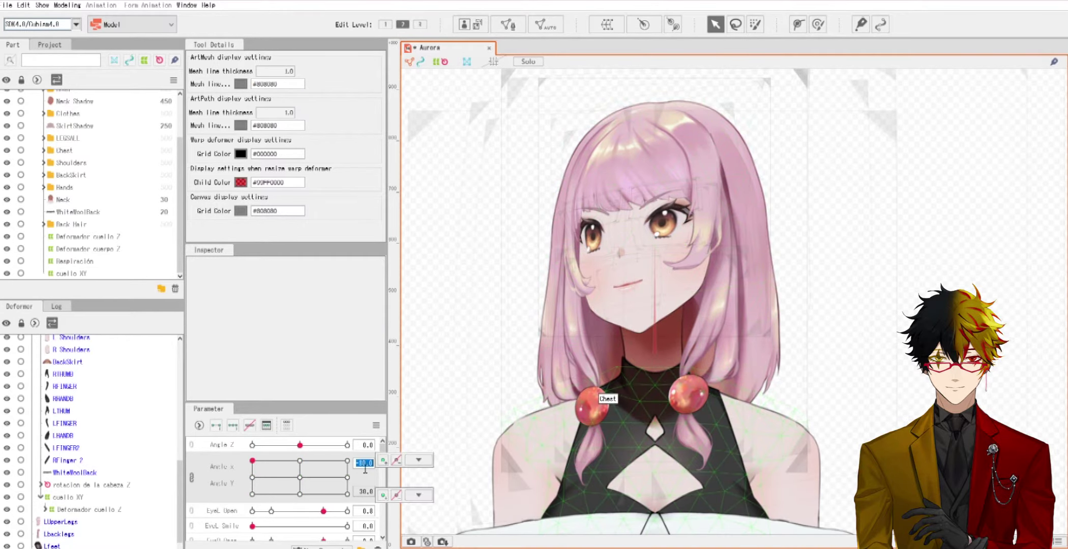
{"action": "type", "text": "0"}
{"action": "key", "text": "Return"}
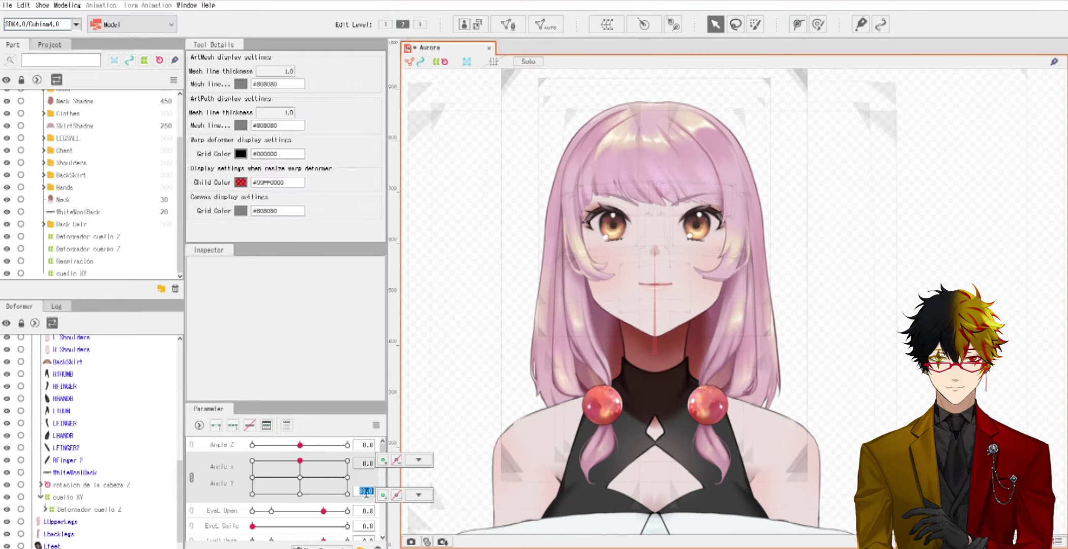
{"action": "left_click_drag", "start_coordinate": [364, 491], "coordinate": [367, 497]}
{"action": "scroll", "coordinate": [765, 444], "scroll_direction": "down", "scroll_amount": 4}
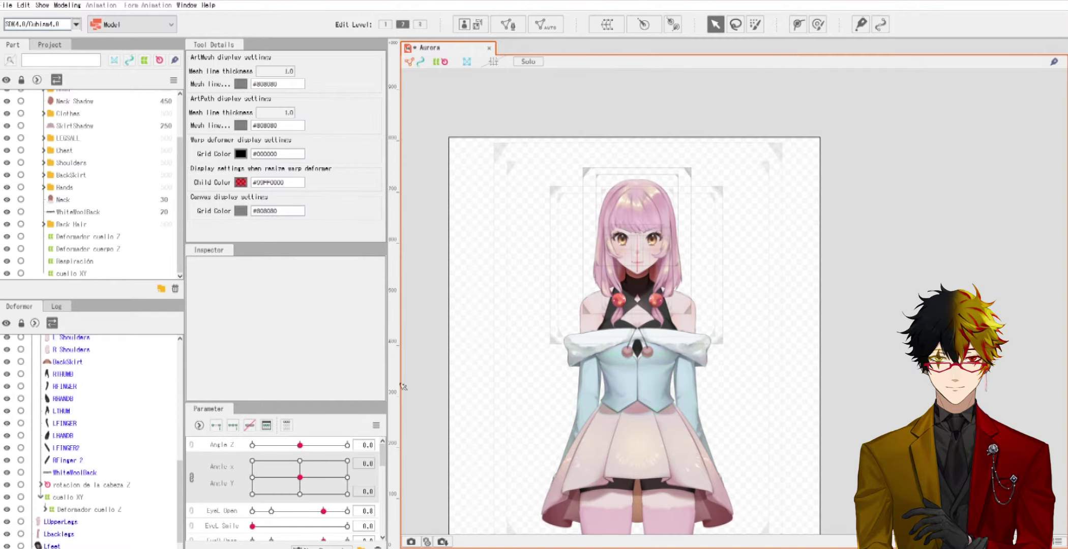
Step: Select the body meshes inside Deformador cuerpo Z, from Cherries through WhiteWoolBack
{"action": "scroll", "coordinate": [93, 482], "scroll_direction": "up", "scroll_amount": 8}
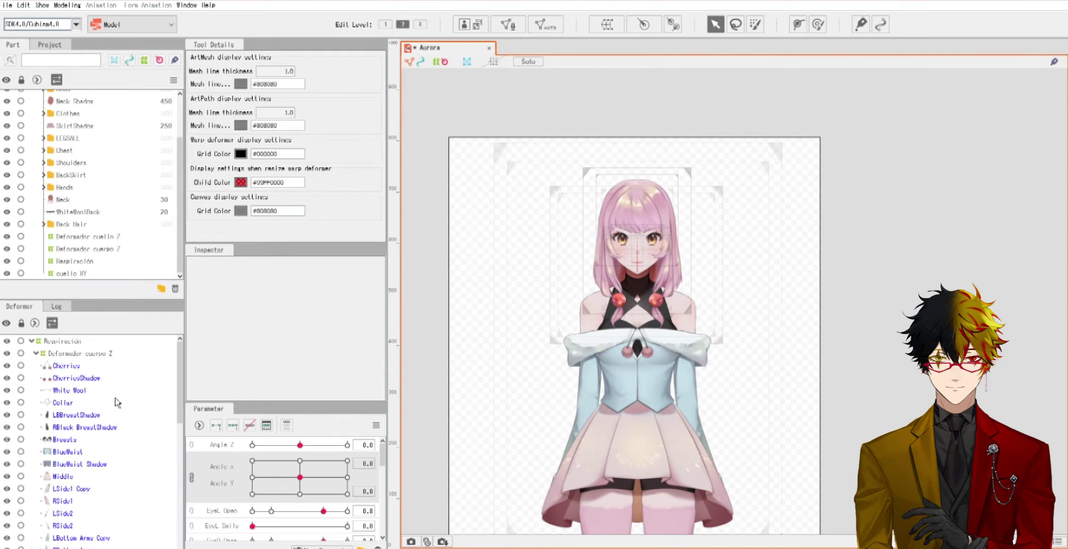
{"action": "left_click", "coordinate": [94, 356]}
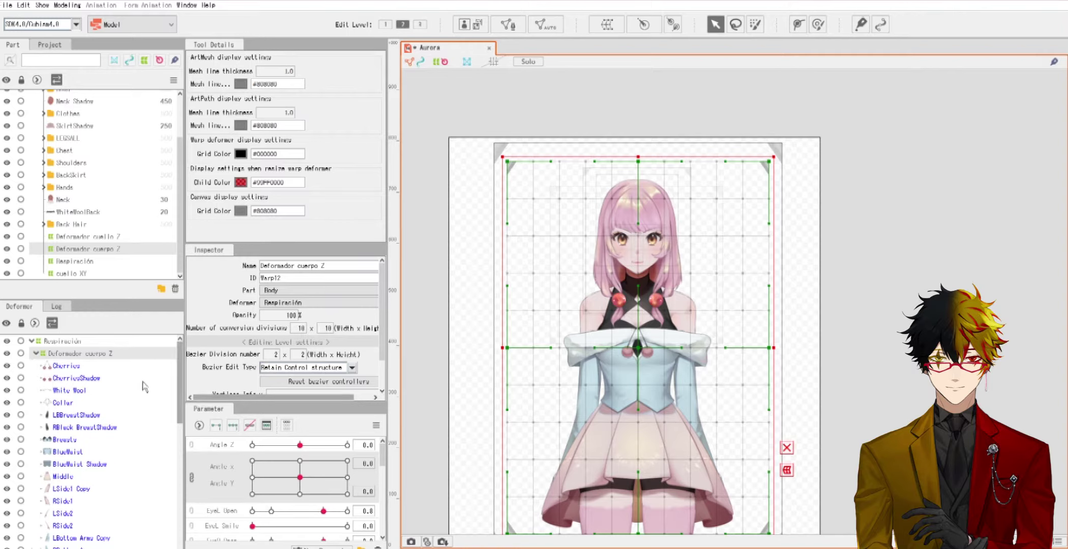
{"action": "left_click", "coordinate": [72, 367]}
{"action": "scroll", "coordinate": [112, 407], "scroll_direction": "down", "scroll_amount": 7}
{"action": "scroll", "coordinate": [113, 409], "scroll_direction": "down", "scroll_amount": 1}
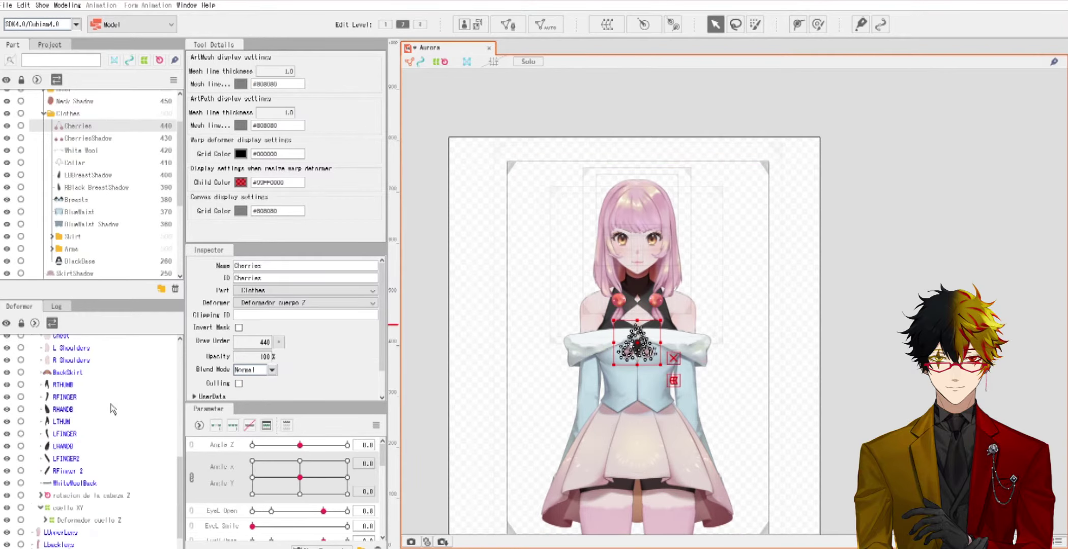
{"action": "left_click", "coordinate": [76, 483]}
{"action": "scroll", "coordinate": [92, 471], "scroll_direction": "up", "scroll_amount": 10}
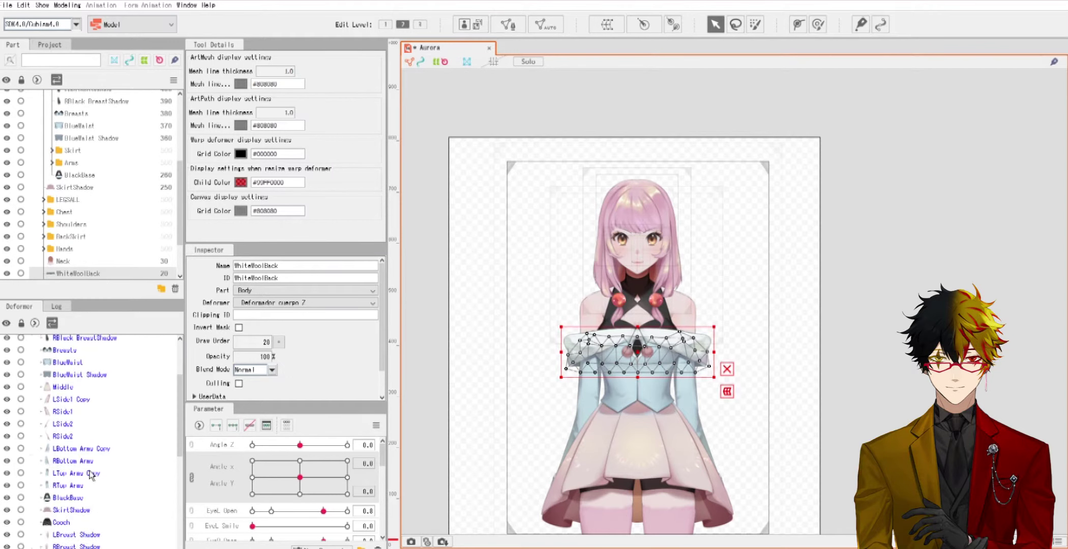
{"action": "left_click", "coordinate": [74, 377], "text": "shift"}
{"action": "scroll", "coordinate": [103, 411], "scroll_direction": "down", "scroll_amount": 5}
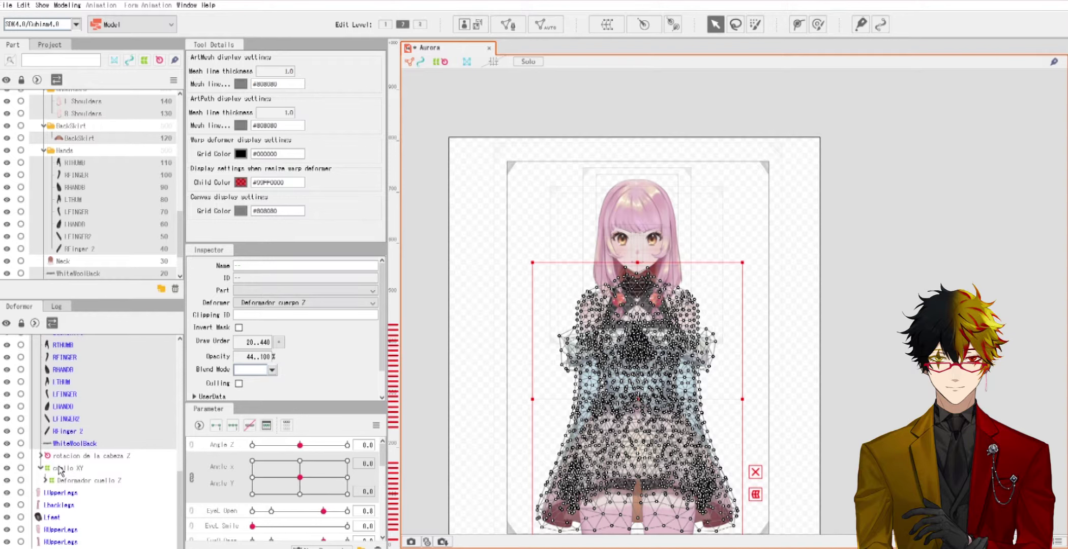
{"action": "scroll", "coordinate": [115, 463], "scroll_direction": "up", "scroll_amount": 5}
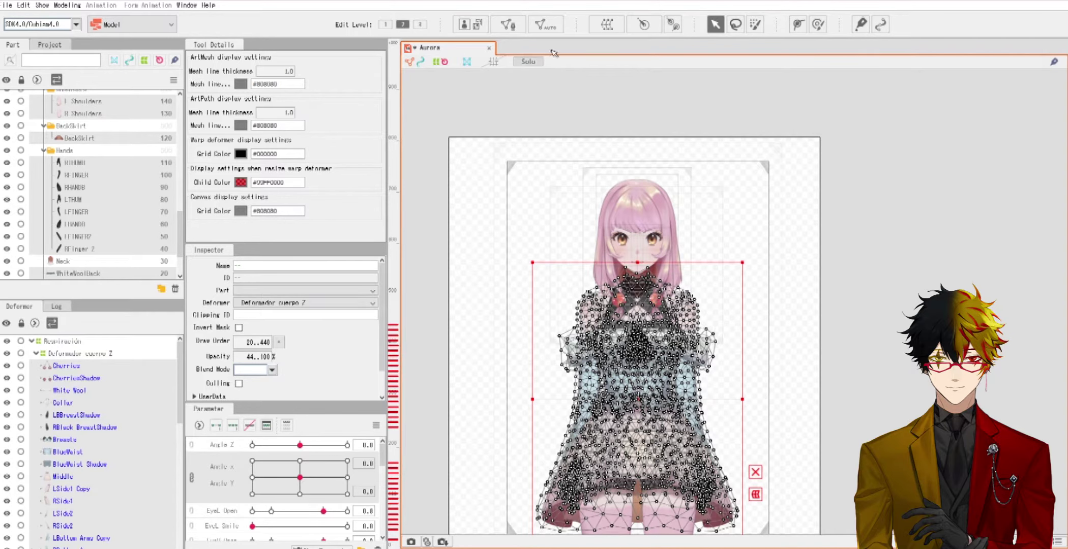
Step: Move the Deformador cuerpo Z warp deformer aside to see which parts it carries, and undo the move
{"action": "left_click", "coordinate": [70, 366]}
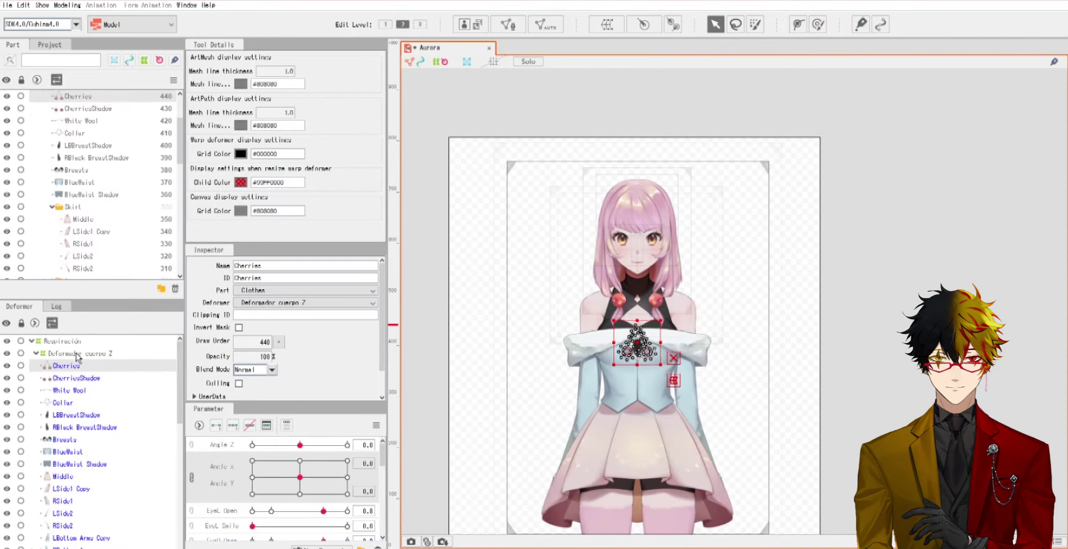
{"action": "left_click", "coordinate": [78, 354]}
{"action": "scroll", "coordinate": [64, 405], "scroll_direction": "down", "scroll_amount": 5}
{"action": "scroll", "coordinate": [63, 406], "scroll_direction": "up", "scroll_amount": 5}
{"action": "left_click_drag", "start_coordinate": [642, 348], "coordinate": [830, 326]}
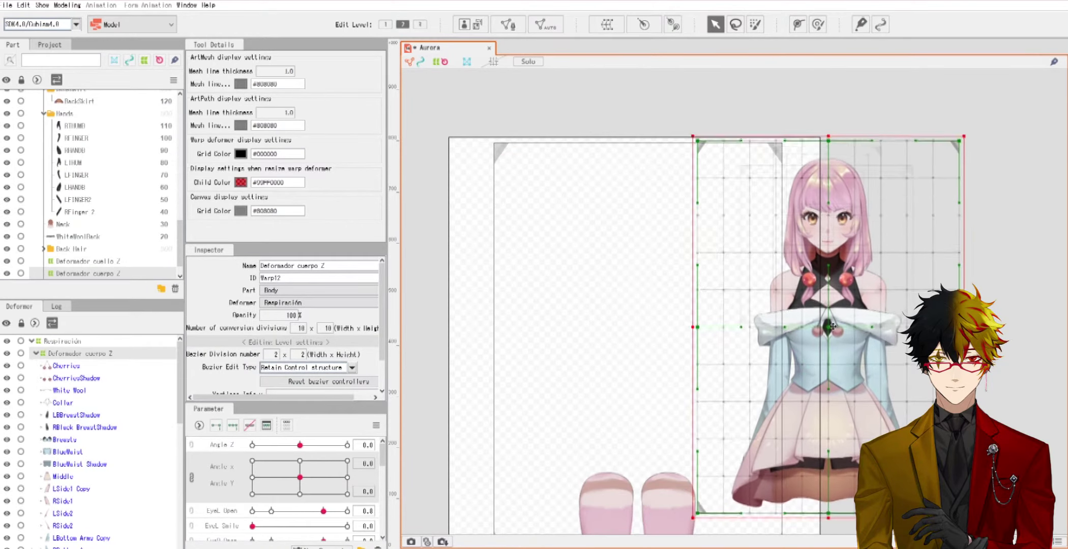
{"action": "scroll", "coordinate": [661, 364], "scroll_direction": "down", "scroll_amount": 5}
{"action": "left_click_drag", "start_coordinate": [649, 372], "coordinate": [641, 355]}
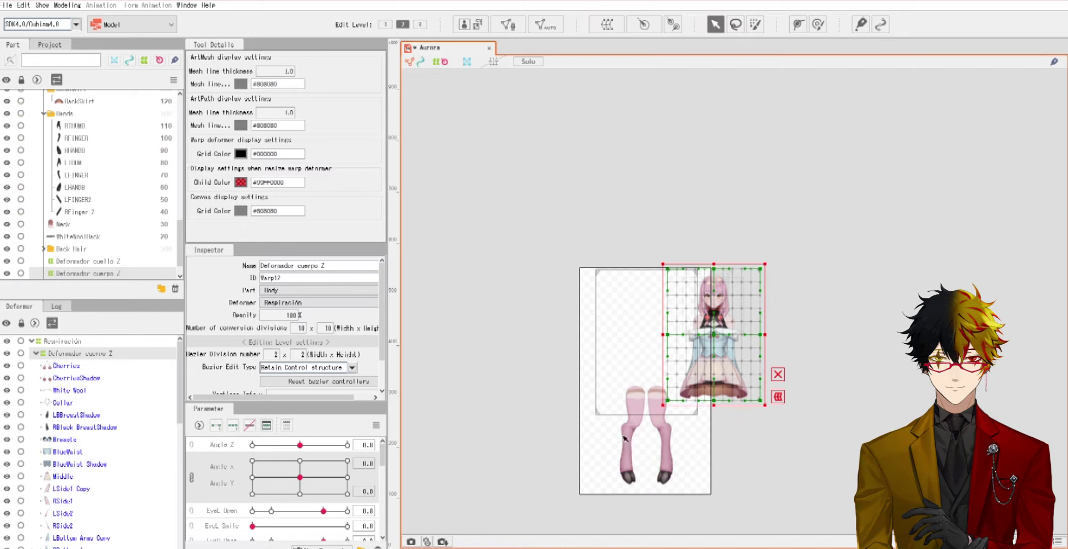
{"action": "key", "text": "ctrl+z"}
{"action": "scroll", "coordinate": [677, 374], "scroll_direction": "up", "scroll_amount": 4}
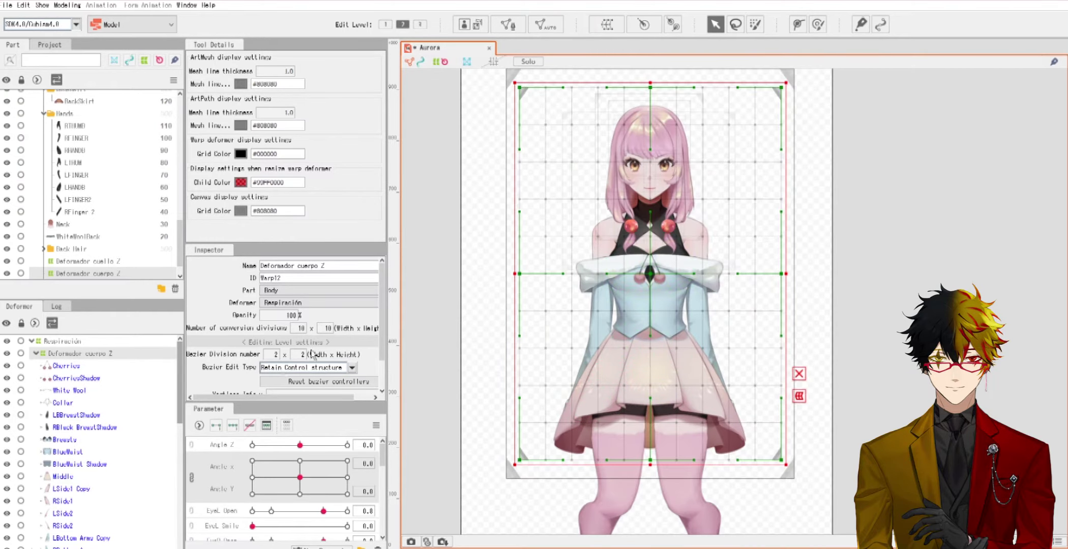
Step: Test-move the rotacion de la cabeza Z rotation deformer, and undo the move
{"action": "scroll", "coordinate": [96, 437], "scroll_direction": "down", "scroll_amount": 10}
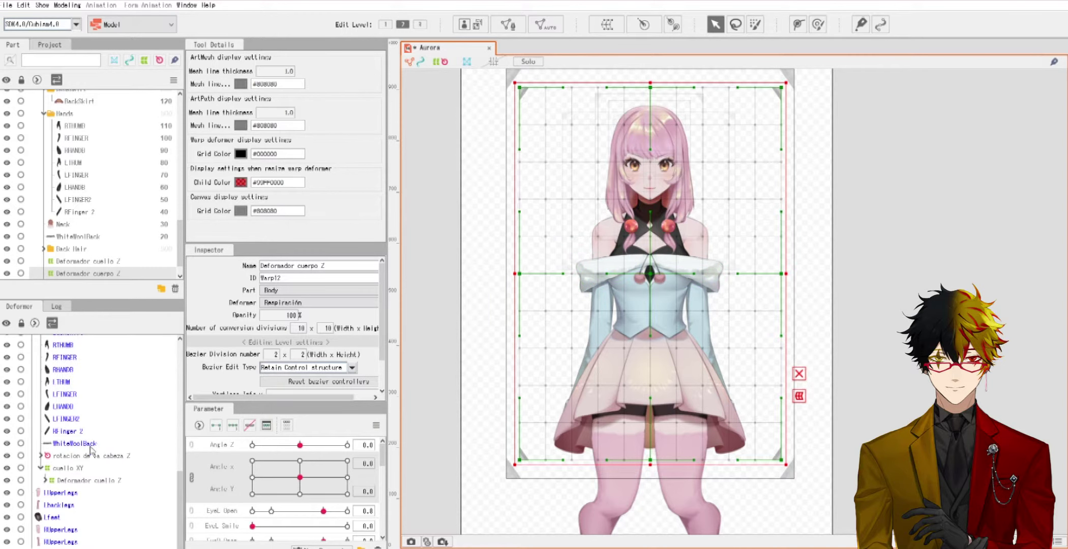
{"action": "left_click", "coordinate": [66, 458]}
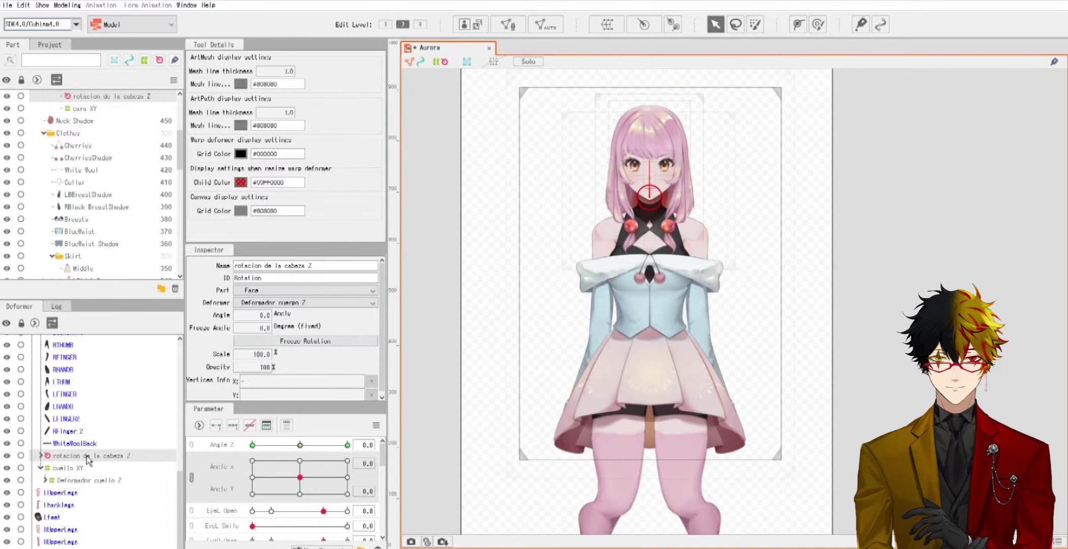
{"action": "left_click_drag", "start_coordinate": [651, 199], "coordinate": [729, 206]}
{"action": "key", "text": "ctrl+z"}
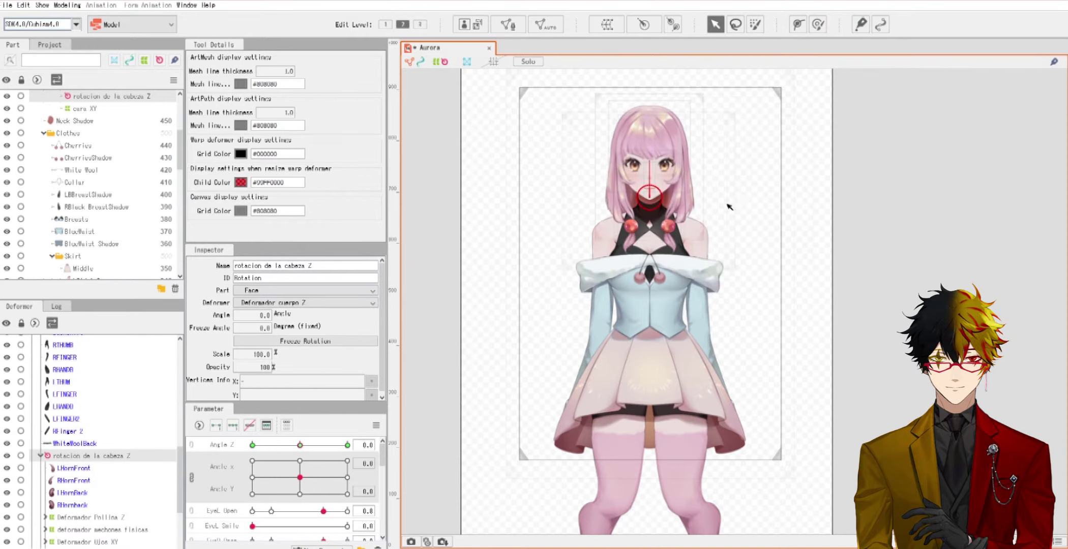
Step: Create a warp deformer named BODY XY in the Clothes part as parent of the meshes from Cherries through WhiteWoolBack
{"action": "scroll", "coordinate": [100, 439], "scroll_direction": "up", "scroll_amount": 8}
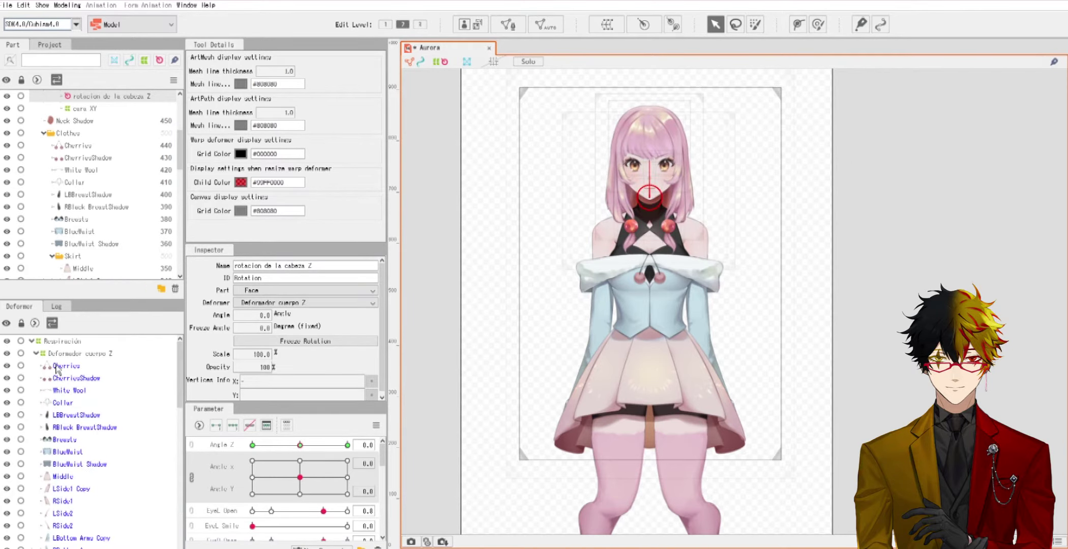
{"action": "left_click", "coordinate": [56, 367]}
{"action": "scroll", "coordinate": [66, 392], "scroll_direction": "down", "scroll_amount": 8}
{"action": "left_click", "coordinate": [76, 350], "text": "shift"}
{"action": "left_click", "coordinate": [607, 24]}
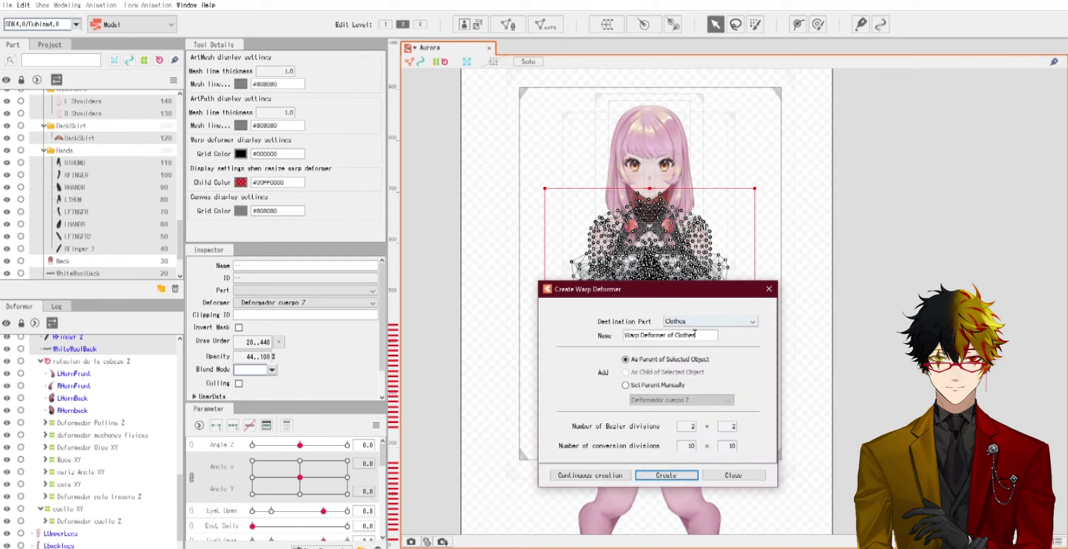
{"action": "type", "text": "BODY XY"}
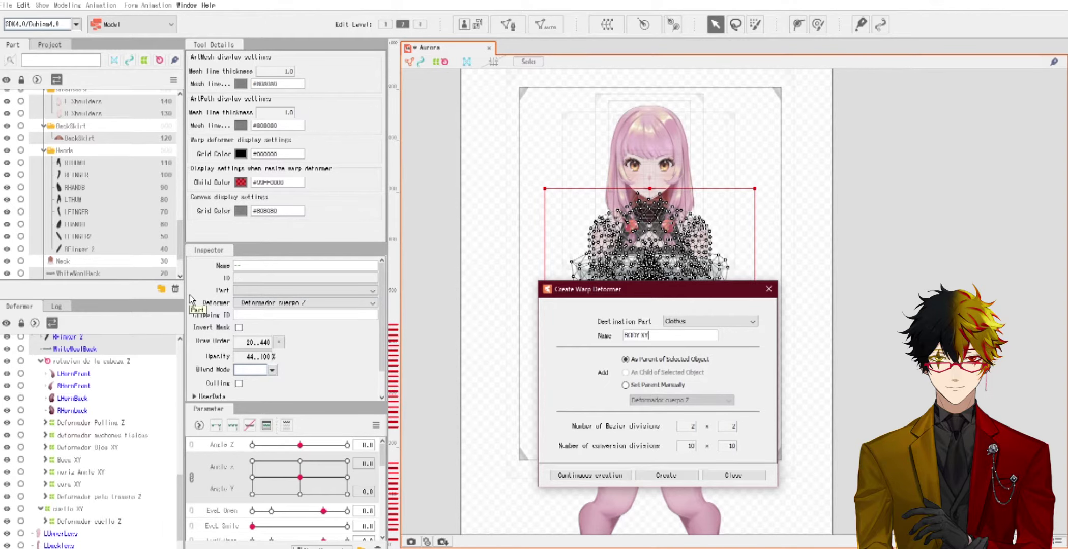
{"action": "left_click", "coordinate": [674, 476]}
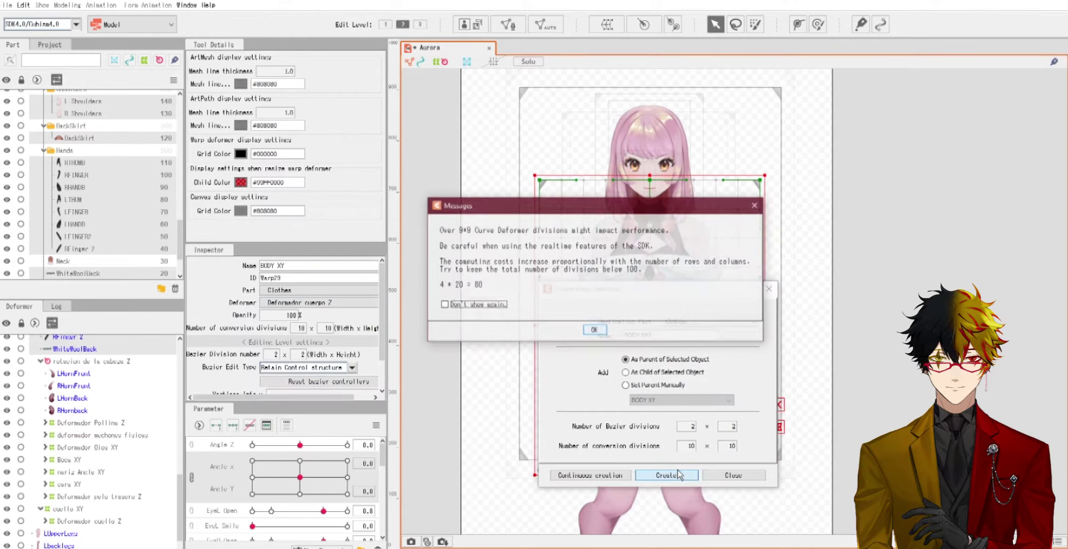
Step: Finish creating the BODY XY warp deformer and set its conversion divisions to 7 × 7
{"action": "left_click", "coordinate": [595, 331]}
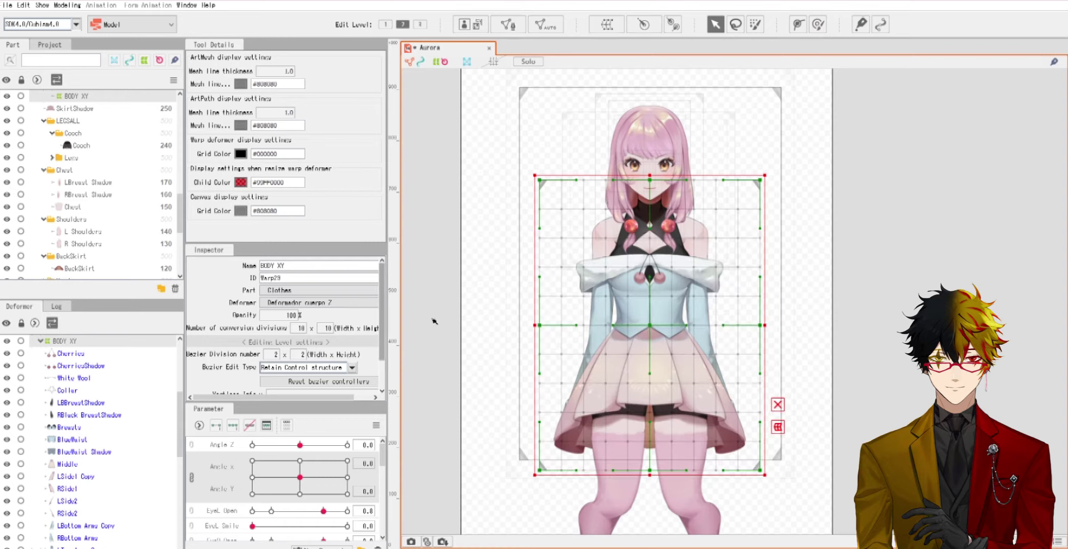
{"action": "left_click", "coordinate": [301, 328]}
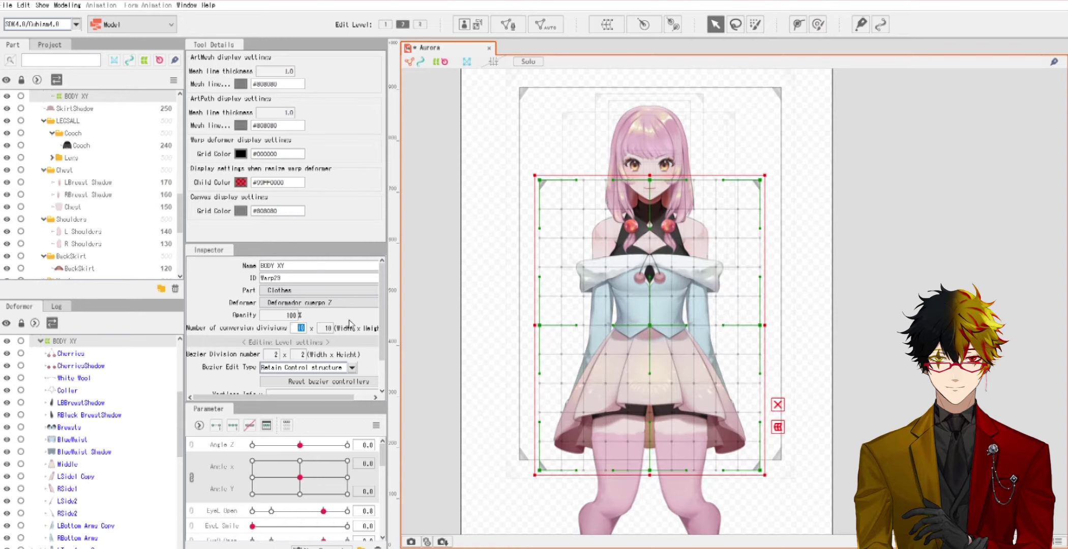
{"action": "type", "text": "7"}
{"action": "key", "text": "Return"}
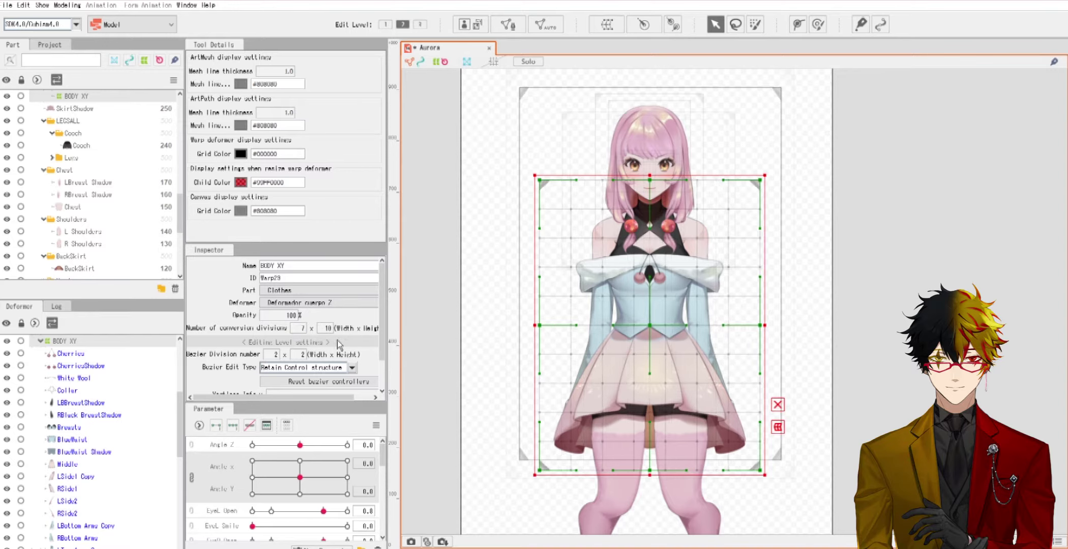
{"action": "left_click", "coordinate": [334, 332]}
{"action": "type", "text": "7"}
{"action": "key", "text": "Return"}
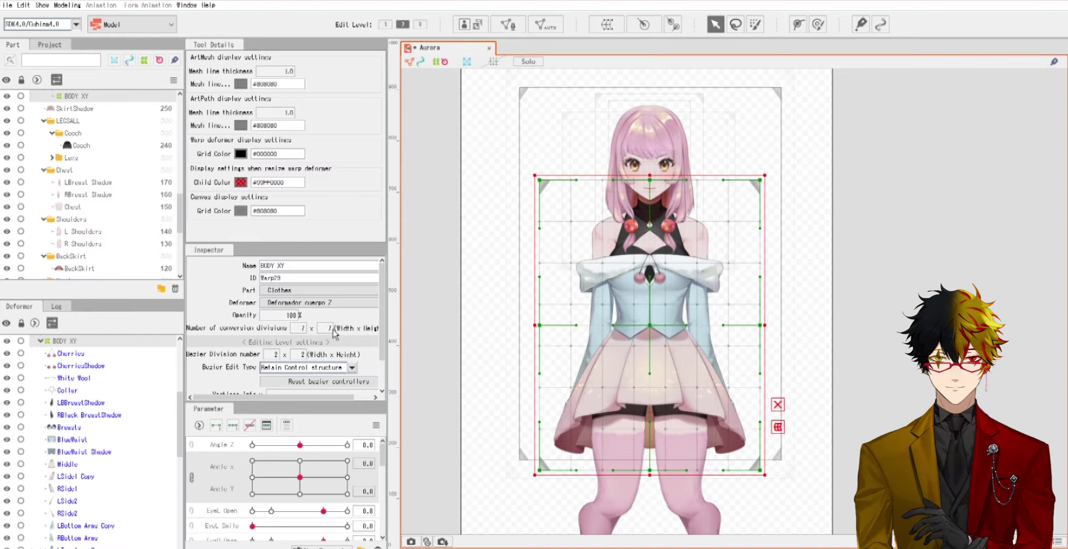
Step: Test-move the BODY XY warp deformer sideways to check which parts it carries, and undo the move
{"action": "scroll", "coordinate": [732, 268], "scroll_direction": "down", "scroll_amount": 3}
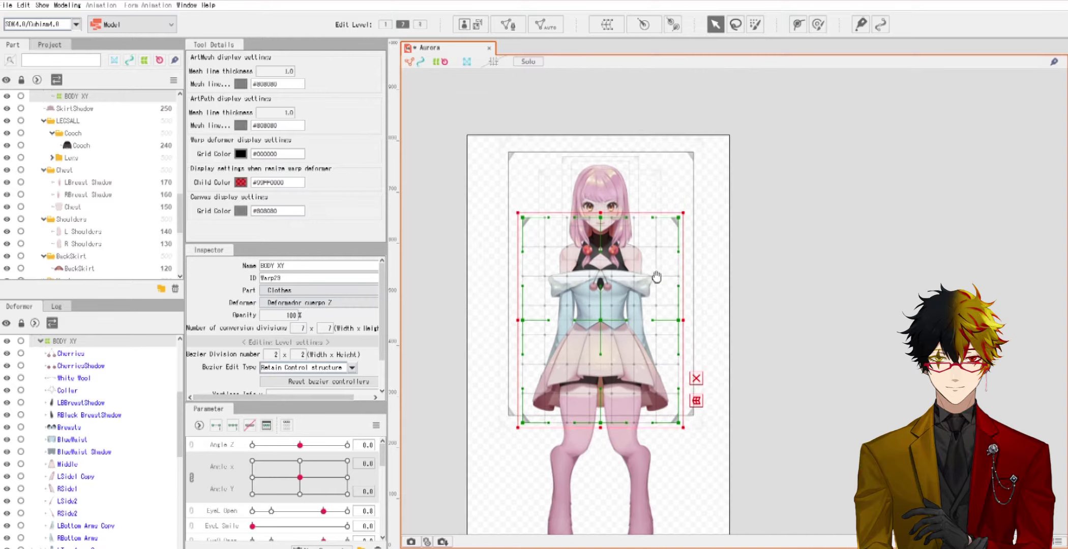
{"action": "scroll", "coordinate": [60, 436], "scroll_direction": "up", "scroll_amount": 4}
{"action": "scroll", "coordinate": [60, 436], "scroll_direction": "up", "scroll_amount": 2}
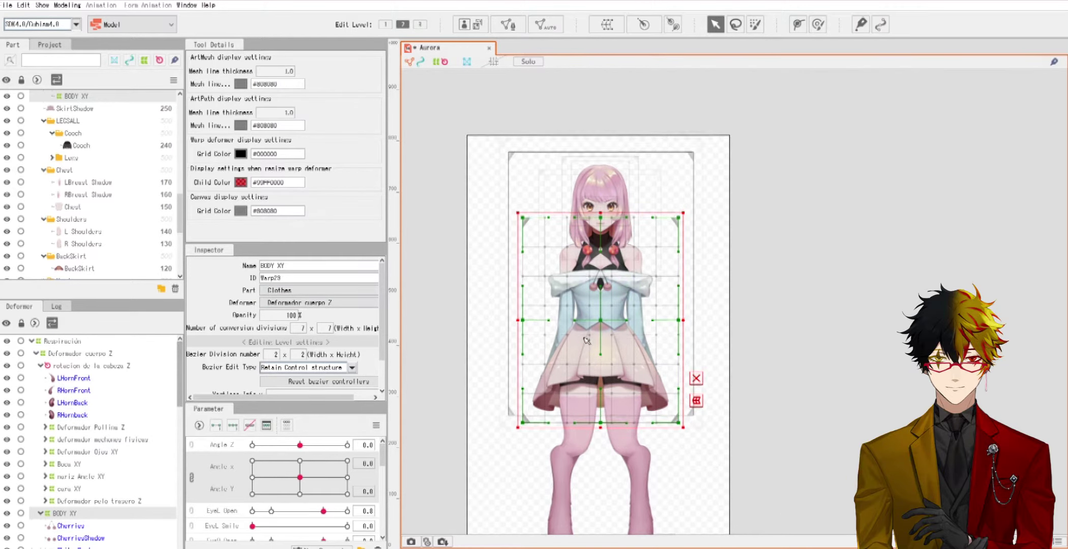
{"action": "scroll", "coordinate": [587, 340], "scroll_direction": "up", "scroll_amount": 2}
{"action": "left_click_drag", "start_coordinate": [607, 310], "coordinate": [704, 319]}
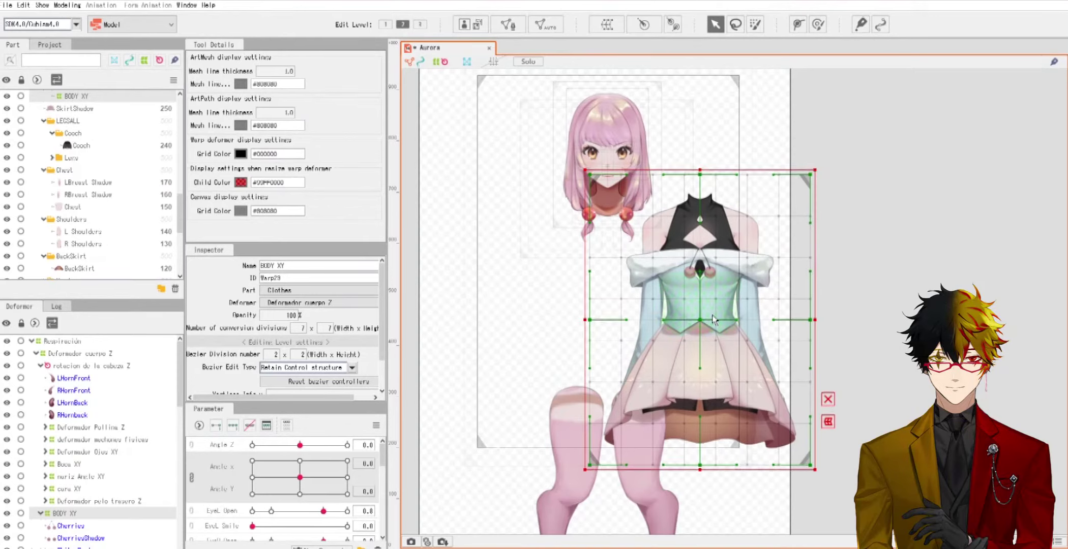
{"action": "key", "text": "ctrl+z"}
Step: Test-bend BODY XY by shifting its centre and upper-middle control points sideways, and undo both changes
{"action": "left_click", "coordinate": [740, 389]}
{"action": "left_click_drag", "start_coordinate": [609, 314], "coordinate": [591, 313]}
{"action": "left_click_drag", "start_coordinate": [612, 175], "coordinate": [592, 176]}
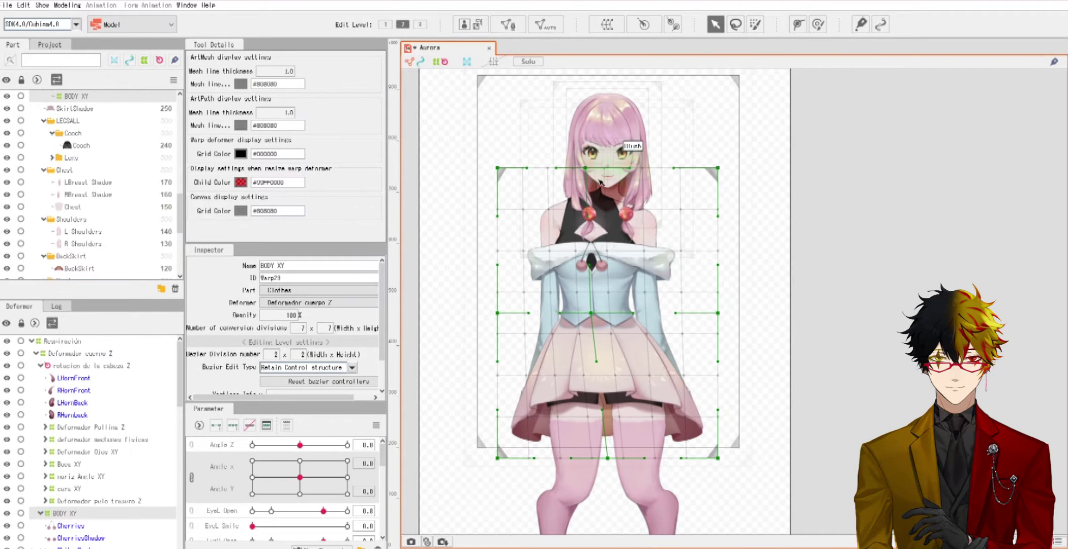
{"action": "key", "text": "ctrl+z"}
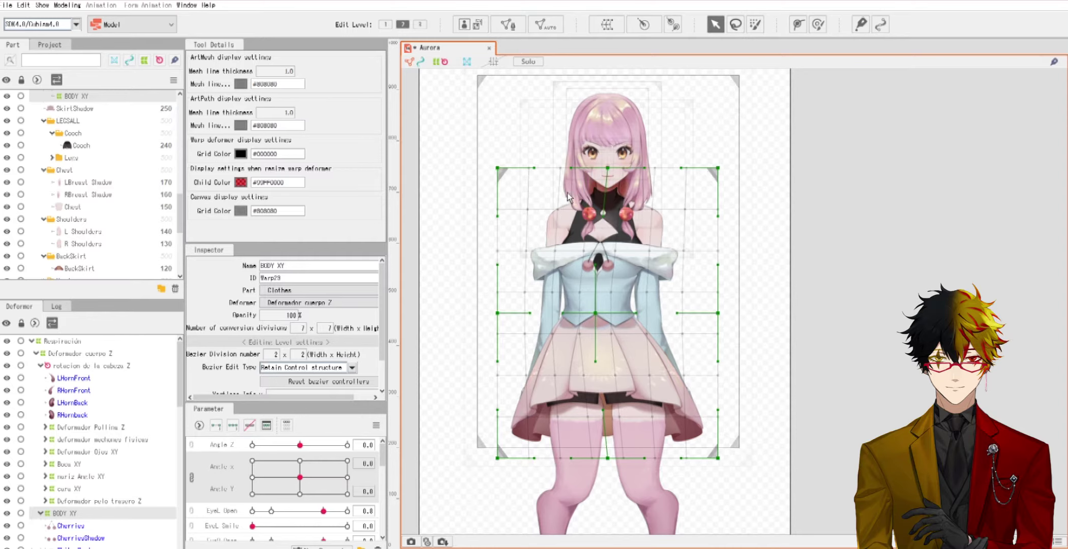
{"action": "key", "text": "ctrl+z"}
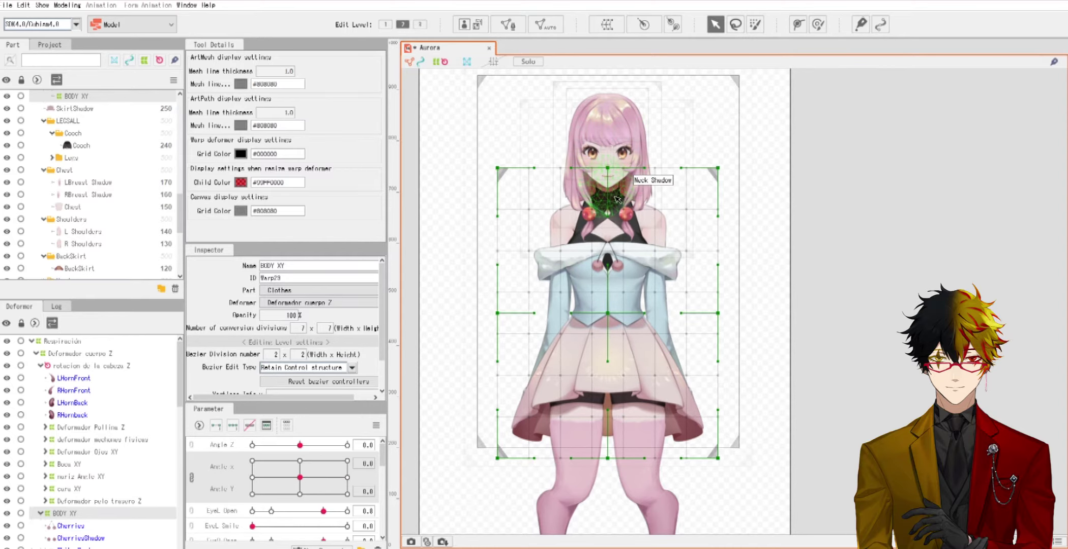
Step: Set BODY XY as the parent deformer of the rotacion de la cabeza Z rotation deformer
{"action": "scroll", "coordinate": [616, 198], "scroll_direction": "up", "scroll_amount": 3}
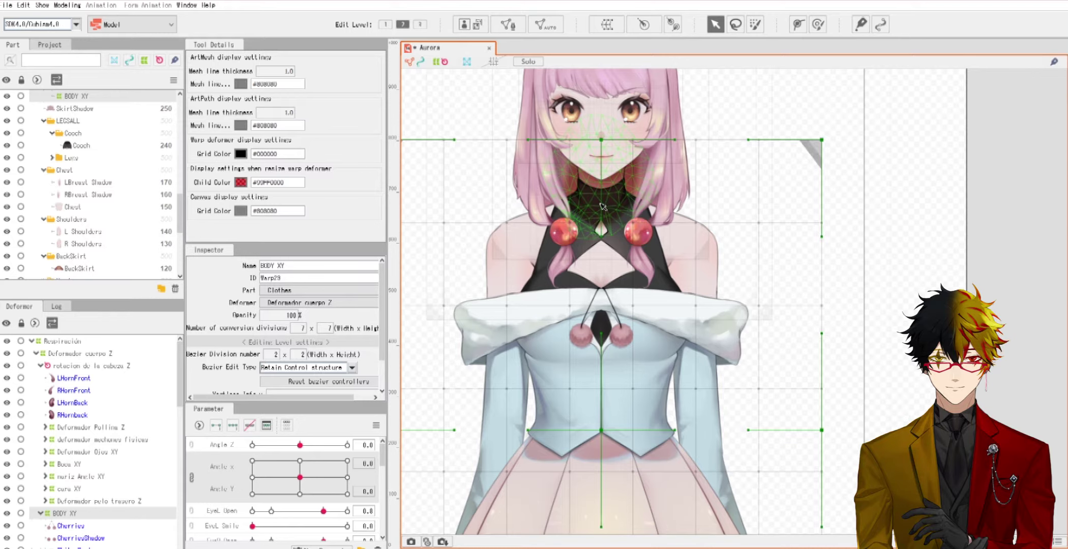
{"action": "scroll", "coordinate": [263, 495], "scroll_direction": "down", "scroll_amount": 5}
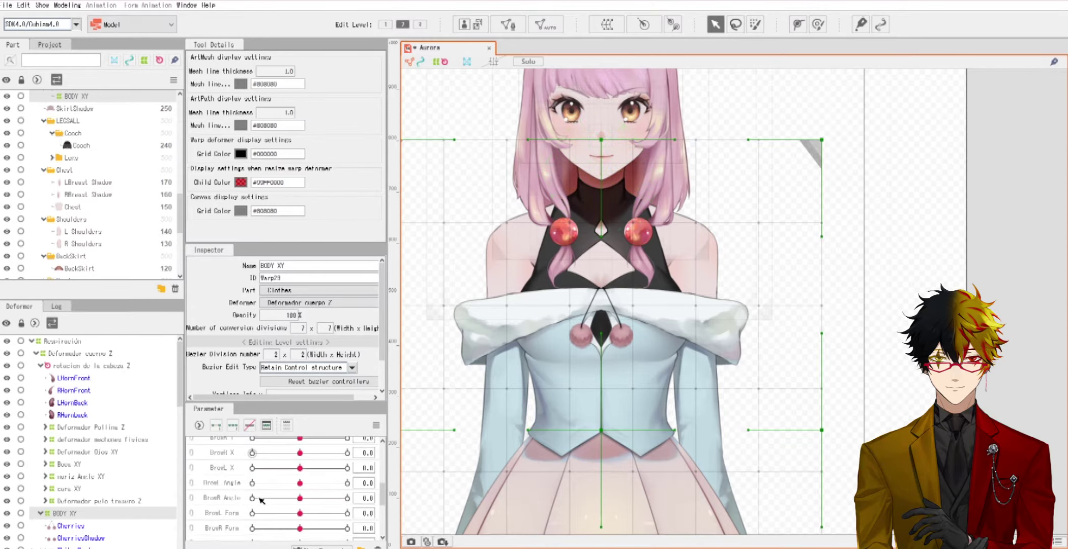
{"action": "scroll", "coordinate": [619, 206], "scroll_direction": "down", "scroll_amount": 3}
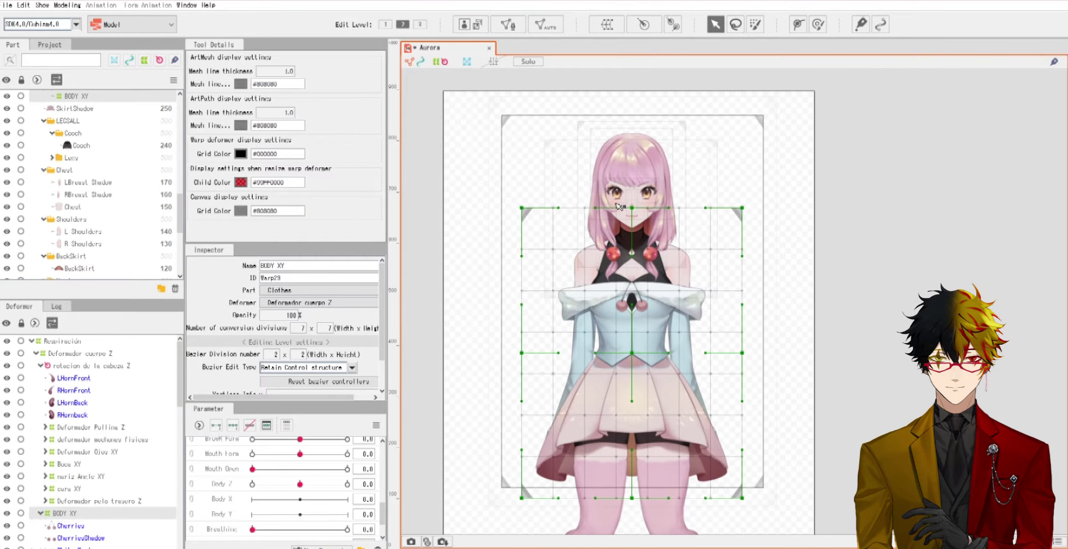
{"action": "scroll", "coordinate": [118, 493], "scroll_direction": "down", "scroll_amount": 10}
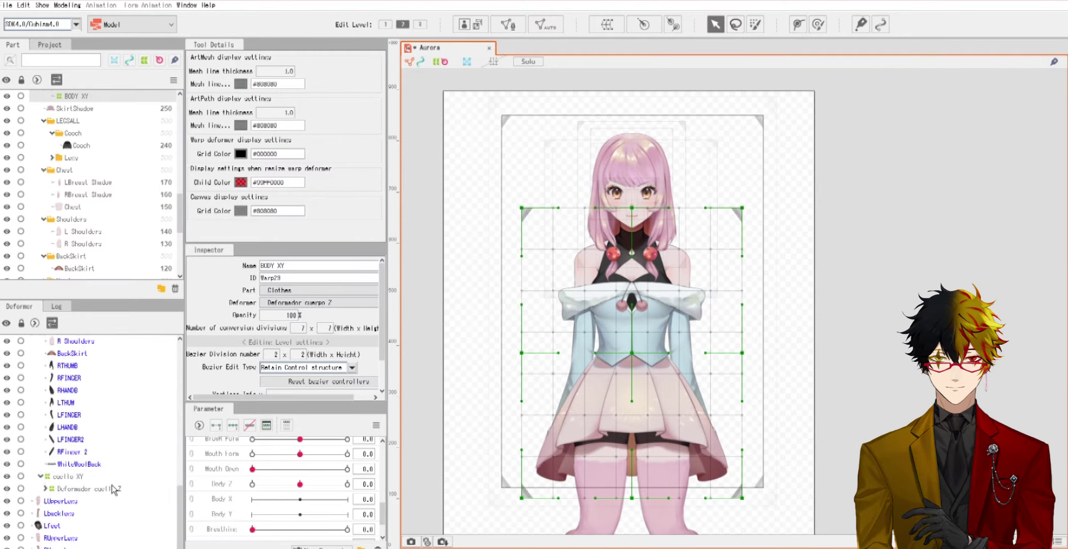
{"action": "scroll", "coordinate": [109, 483], "scroll_direction": "up", "scroll_amount": 10}
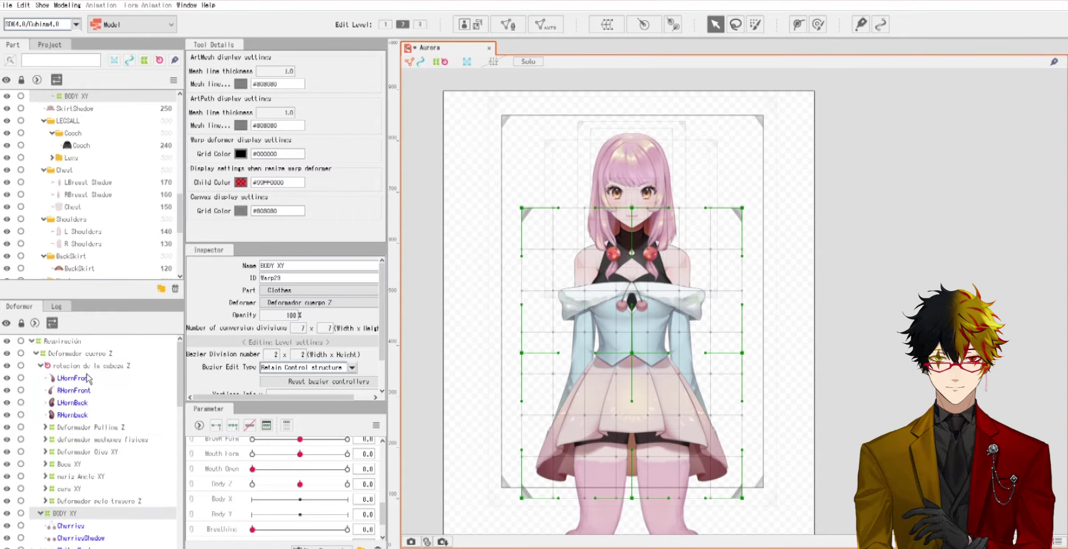
{"action": "left_click", "coordinate": [98, 366]}
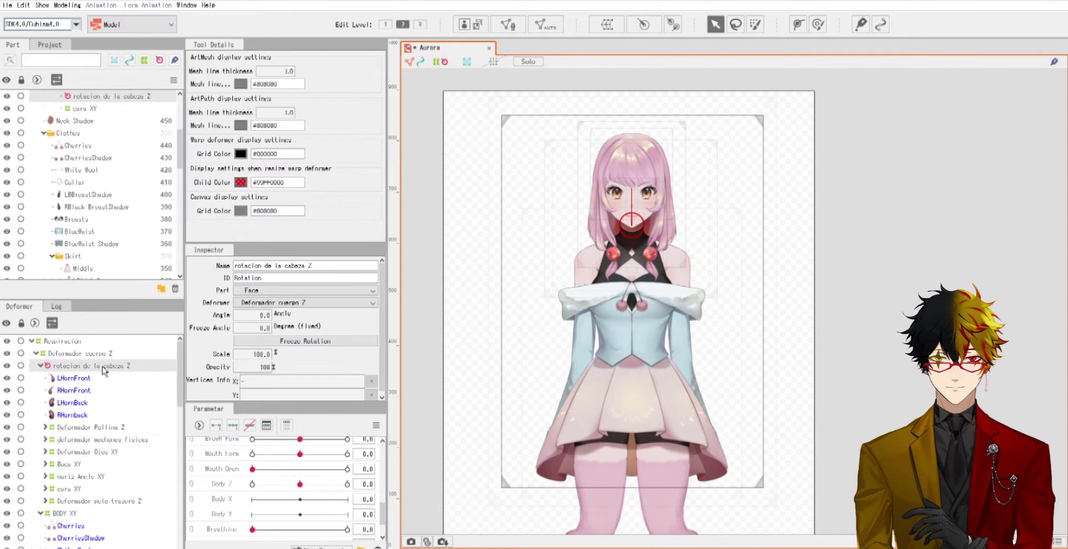
{"action": "left_click", "coordinate": [303, 302]}
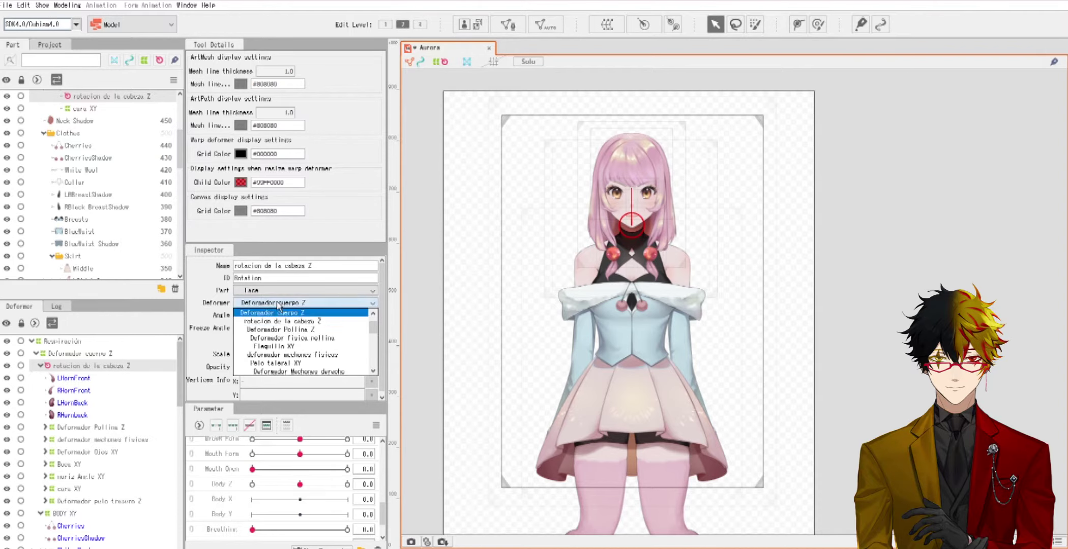
{"action": "scroll", "coordinate": [303, 355], "scroll_direction": "down", "scroll_amount": 8}
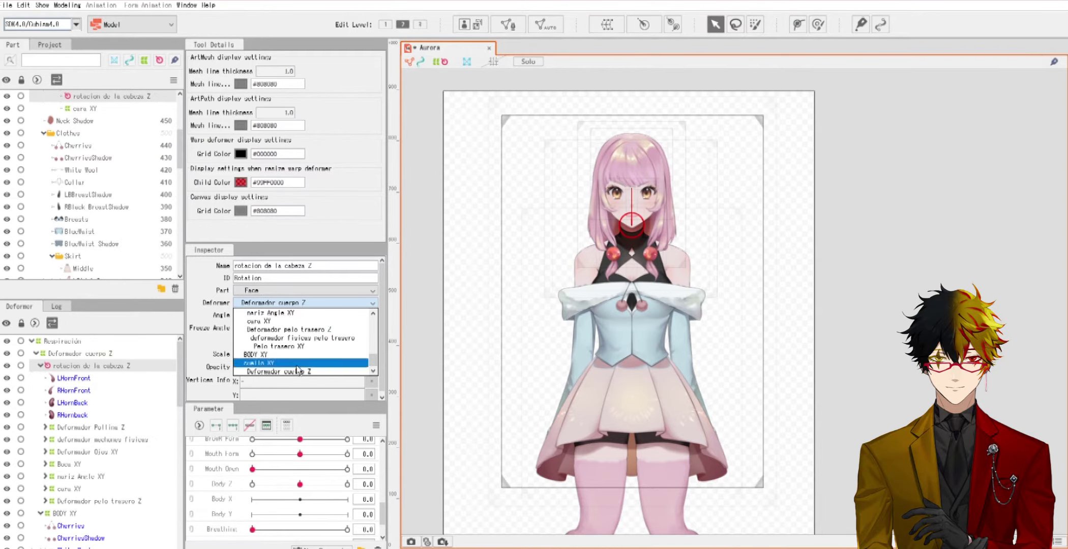
{"action": "left_click", "coordinate": [281, 355]}
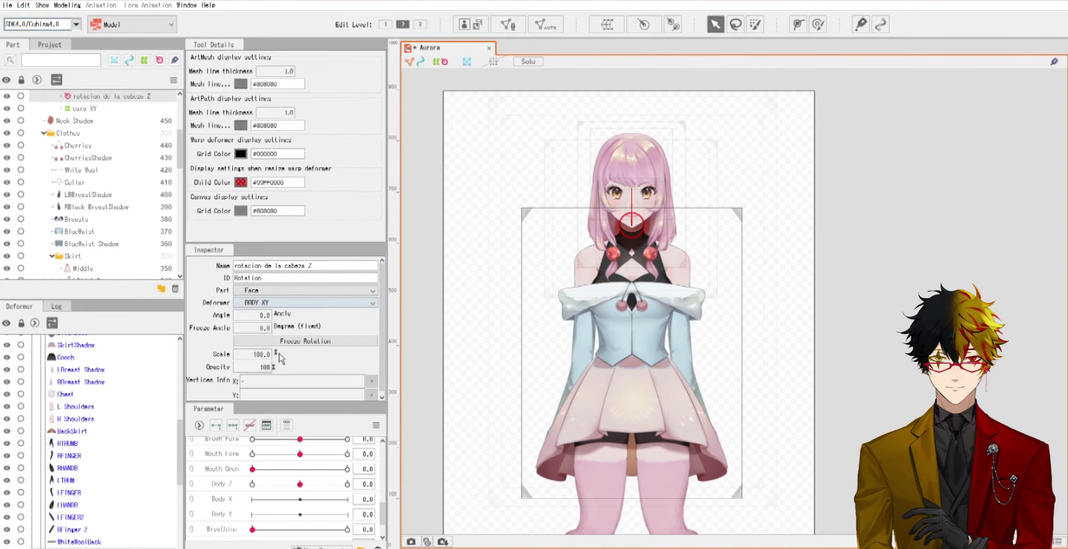
{"action": "left_click", "coordinate": [427, 329]}
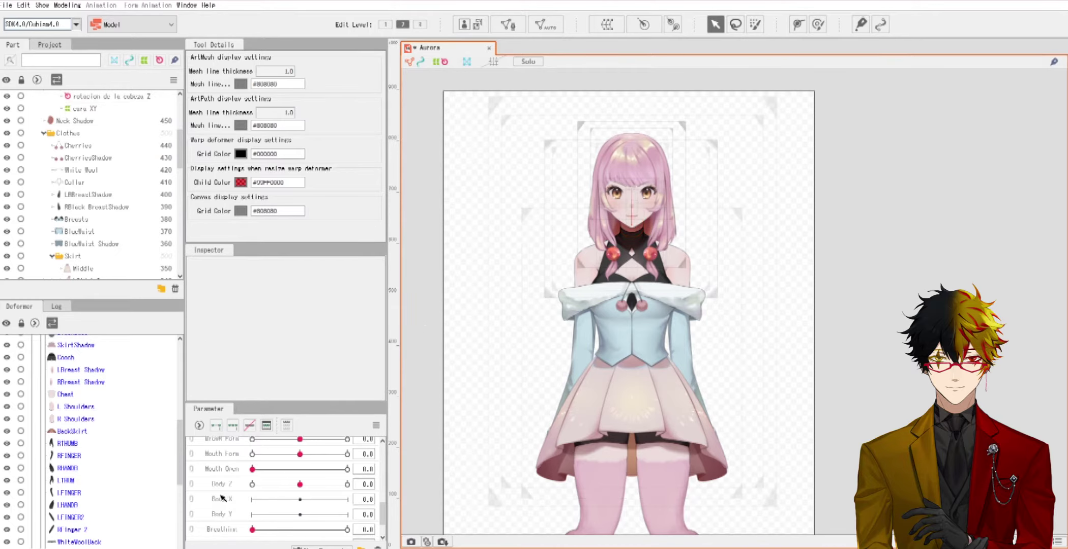
Step: Test-move the BODY XY warp deformer to check whether the head follows, and undo the move
{"action": "scroll", "coordinate": [109, 480], "scroll_direction": "up", "scroll_amount": 8}
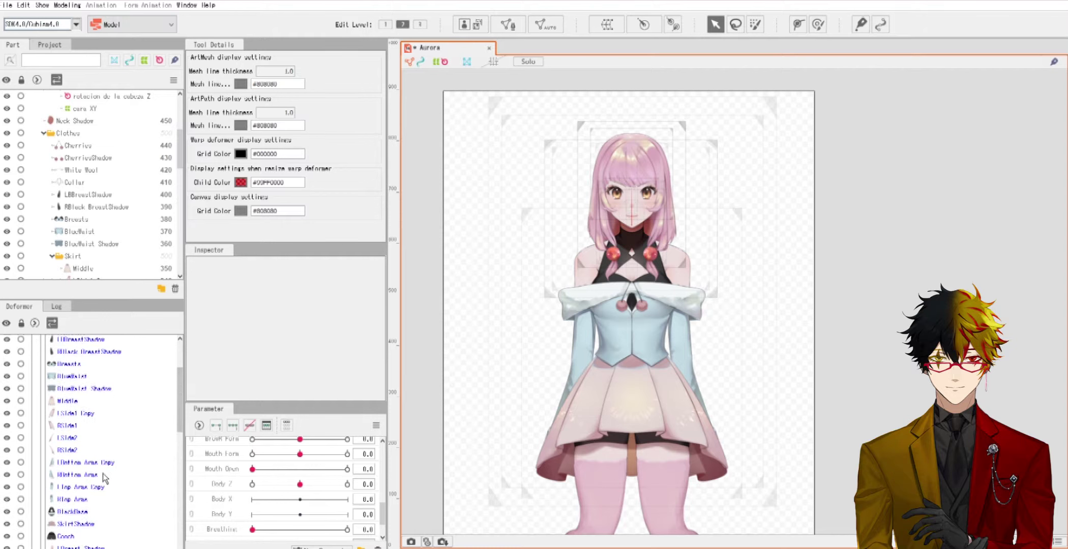
{"action": "left_click", "coordinate": [65, 369]}
{"action": "left_click_drag", "start_coordinate": [631, 340], "coordinate": [563, 346]}
{"action": "key", "text": "ctrl+z"}
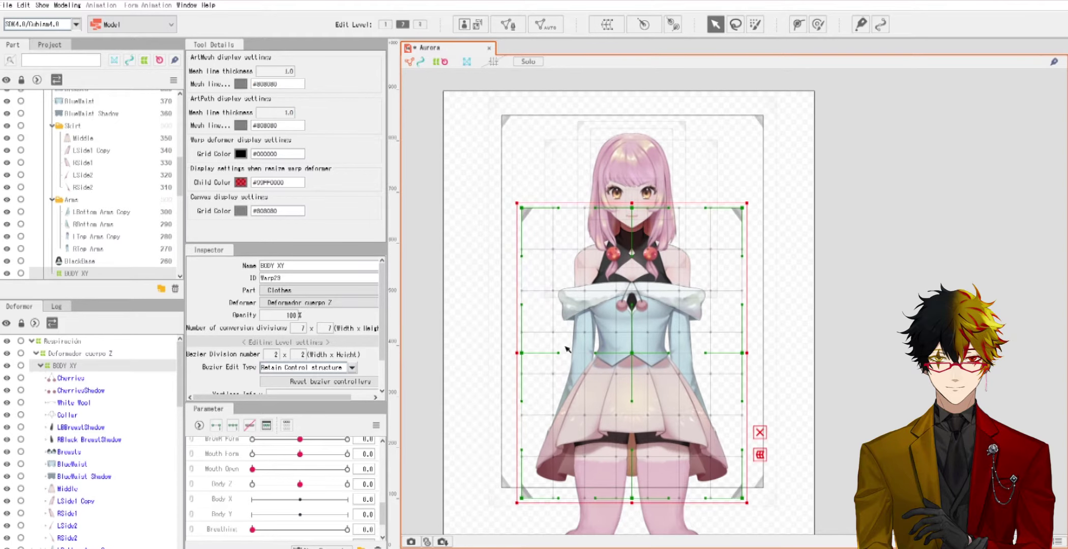
Step: Find the deformer that holds the Neck Shadow mesh, cuello XY, and set its parent deformer to BODY XY
{"action": "scroll", "coordinate": [101, 456], "scroll_direction": "down", "scroll_amount": 10}
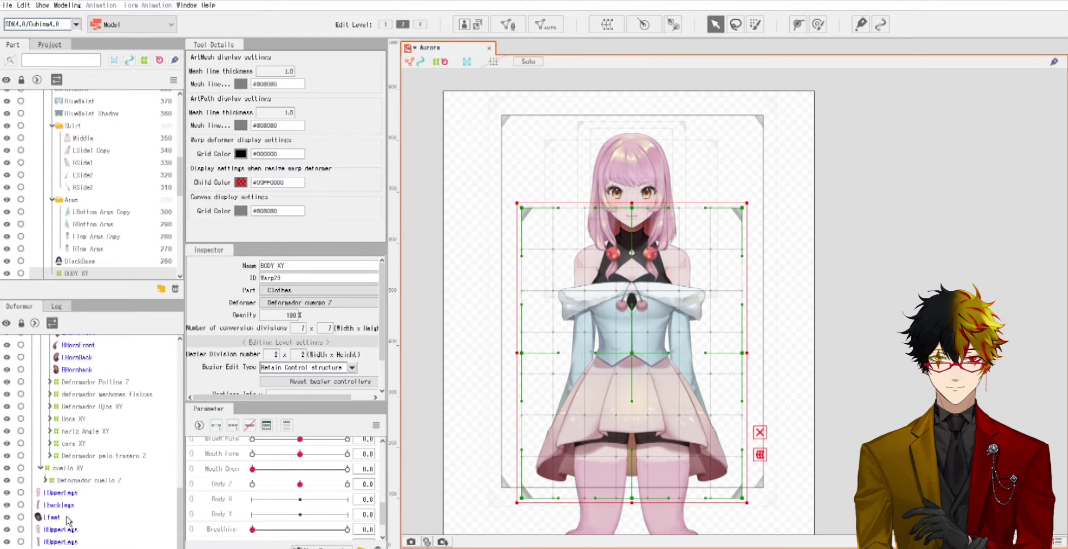
{"action": "scroll", "coordinate": [62, 508], "scroll_direction": "up", "scroll_amount": 5}
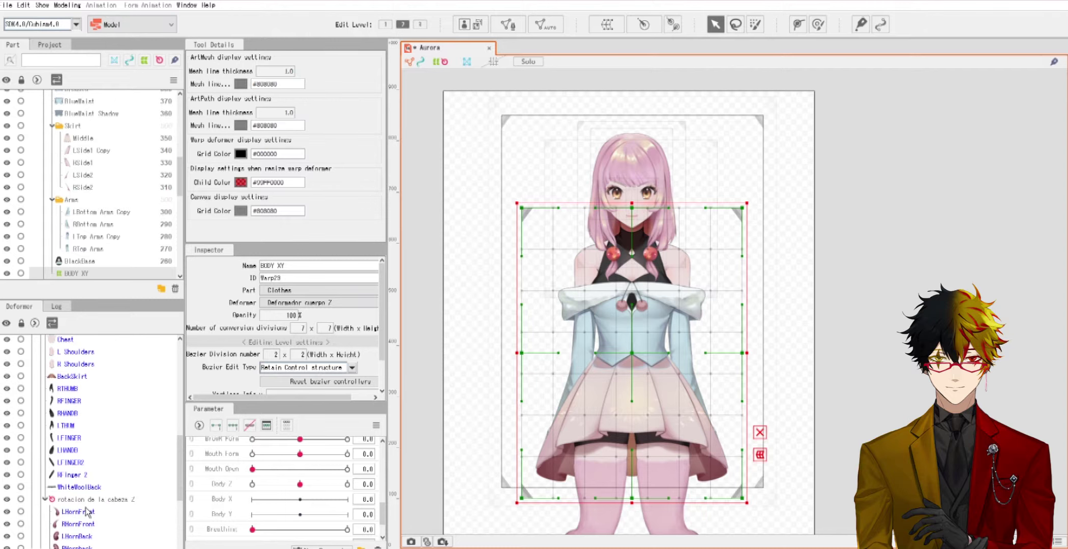
{"action": "scroll", "coordinate": [88, 511], "scroll_direction": "down", "scroll_amount": 3}
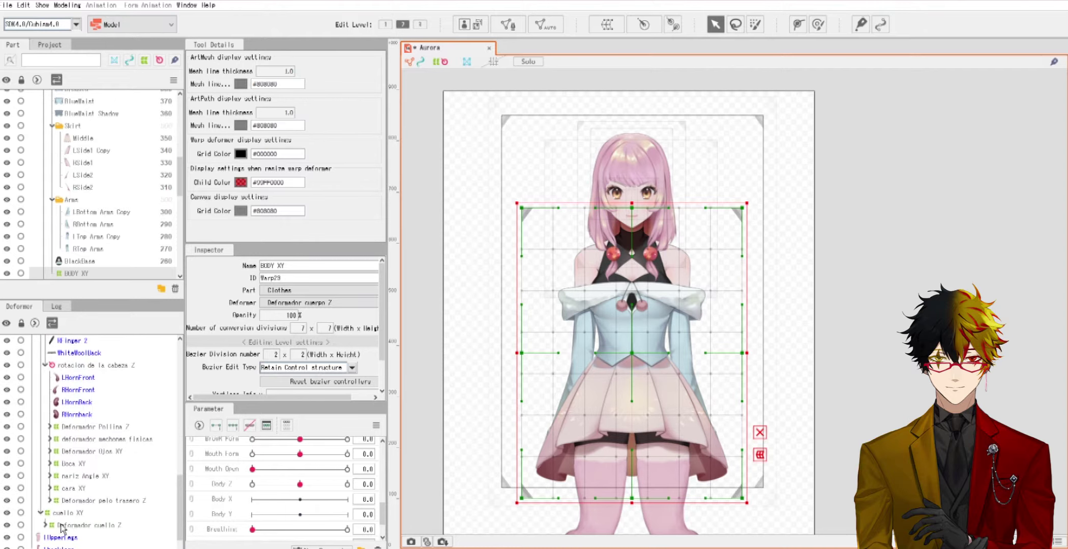
{"action": "scroll", "coordinate": [61, 528], "scroll_direction": "down", "scroll_amount": 1}
{"action": "scroll", "coordinate": [61, 529], "scroll_direction": "up", "scroll_amount": 9}
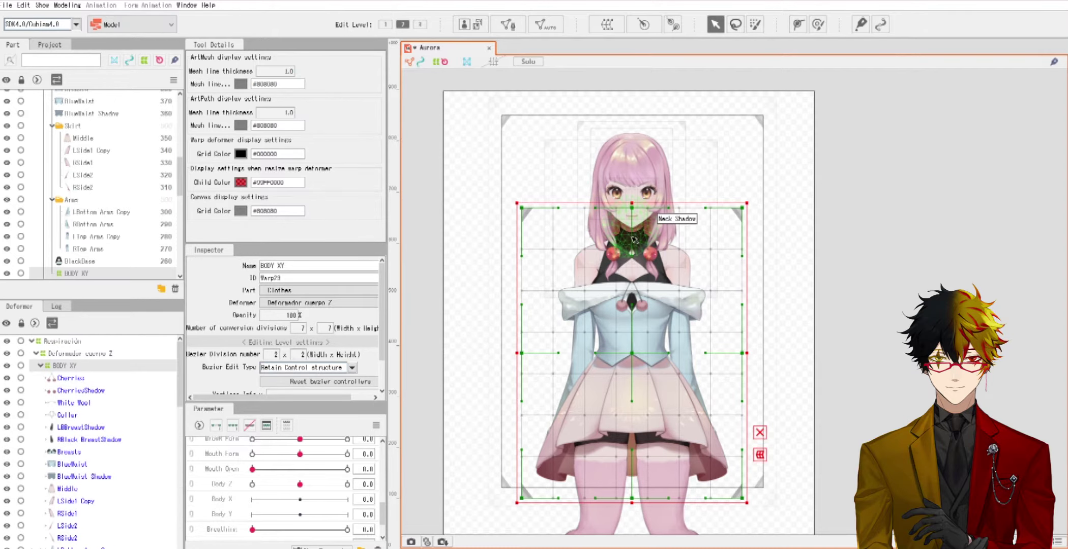
{"action": "left_click", "coordinate": [633, 239]}
{"action": "scroll", "coordinate": [60, 507], "scroll_direction": "down", "scroll_amount": 3}
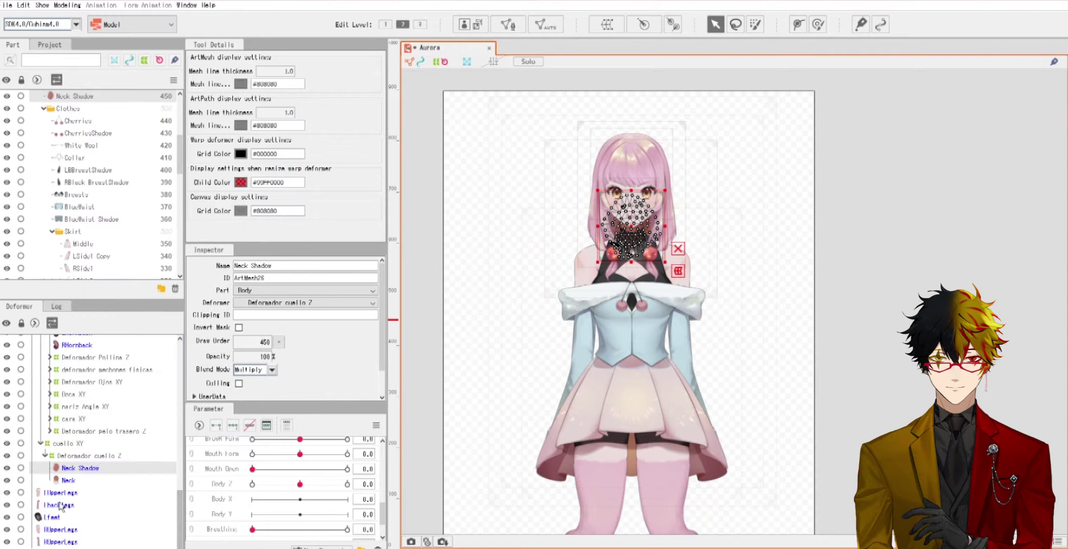
{"action": "left_click", "coordinate": [73, 444]}
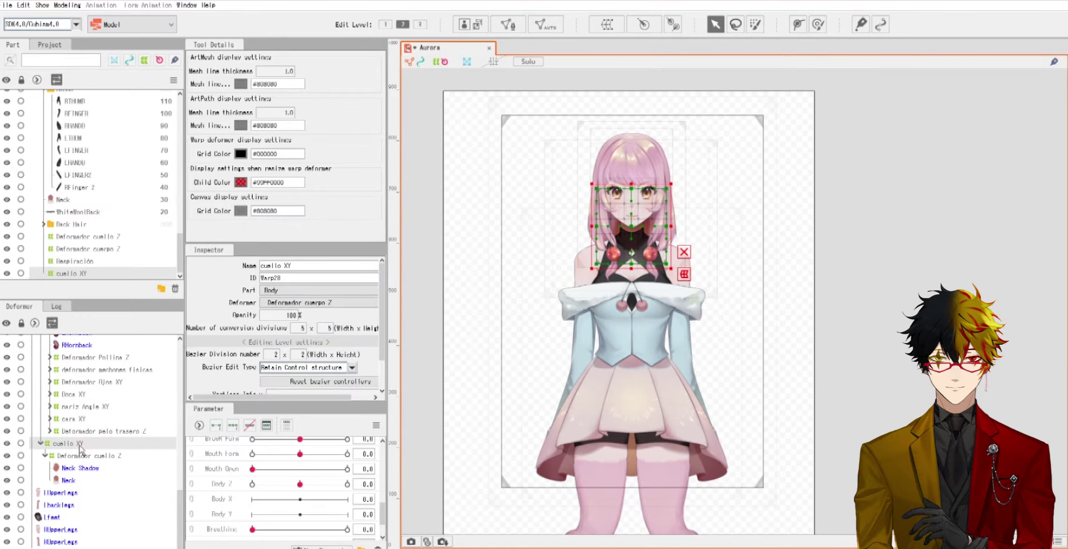
{"action": "left_click", "coordinate": [312, 304]}
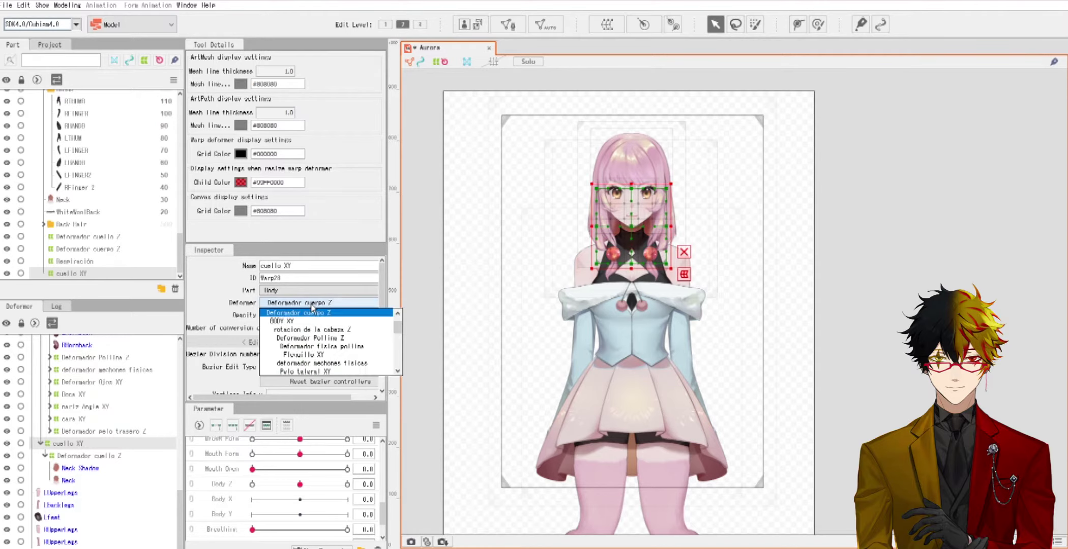
{"action": "left_click", "coordinate": [318, 322]}
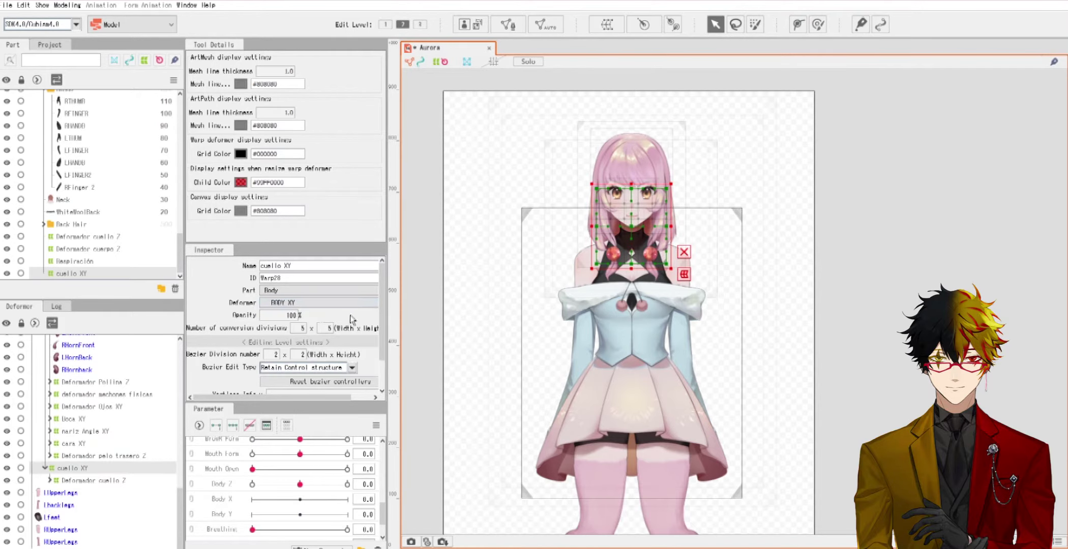
{"action": "left_click", "coordinate": [477, 310]}
Step: Test-move BODY XY slightly upward to check that head and neck follow the body, and undo the move
{"action": "left_click", "coordinate": [633, 301]}
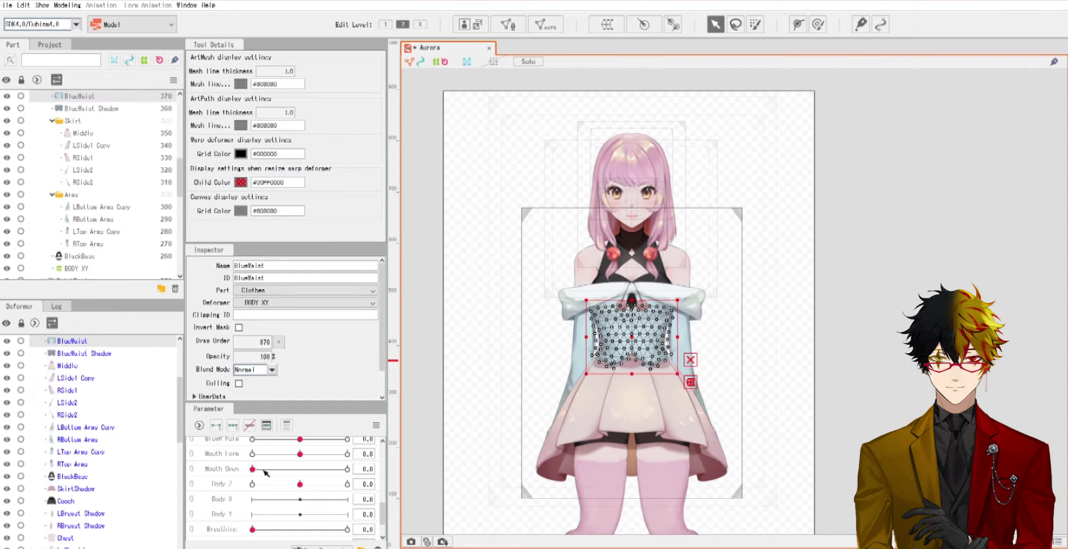
{"action": "scroll", "coordinate": [91, 442], "scroll_direction": "up", "scroll_amount": 3}
{"action": "left_click", "coordinate": [76, 371]}
{"action": "left_click_drag", "start_coordinate": [642, 345], "coordinate": [638, 321]}
{"action": "key", "text": "ctrl+z"}
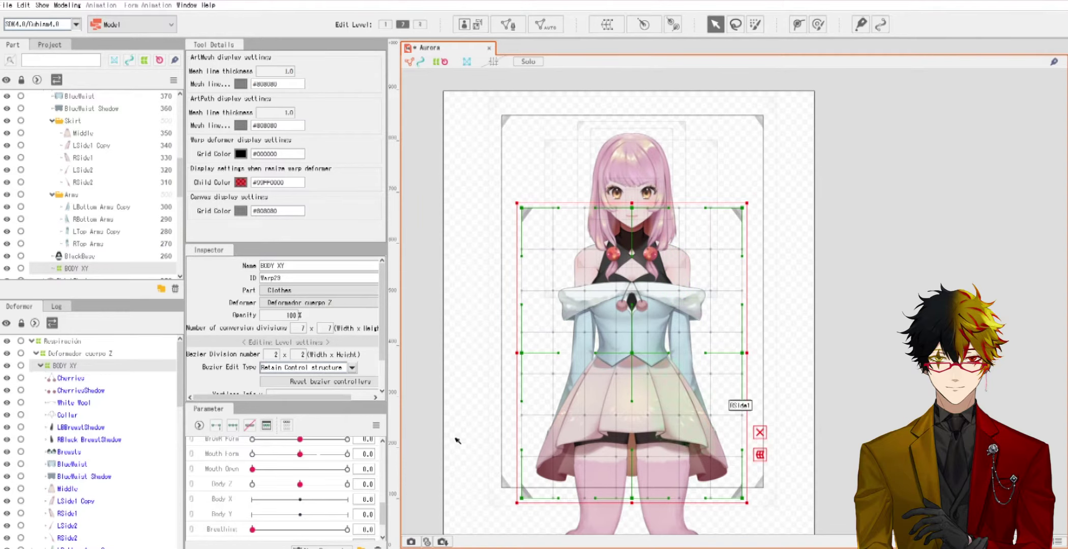
Step: Add three keys on the Body X parameter for BODY XY and set Body X to -10
{"action": "scroll", "coordinate": [281, 485], "scroll_direction": "down", "scroll_amount": 3}
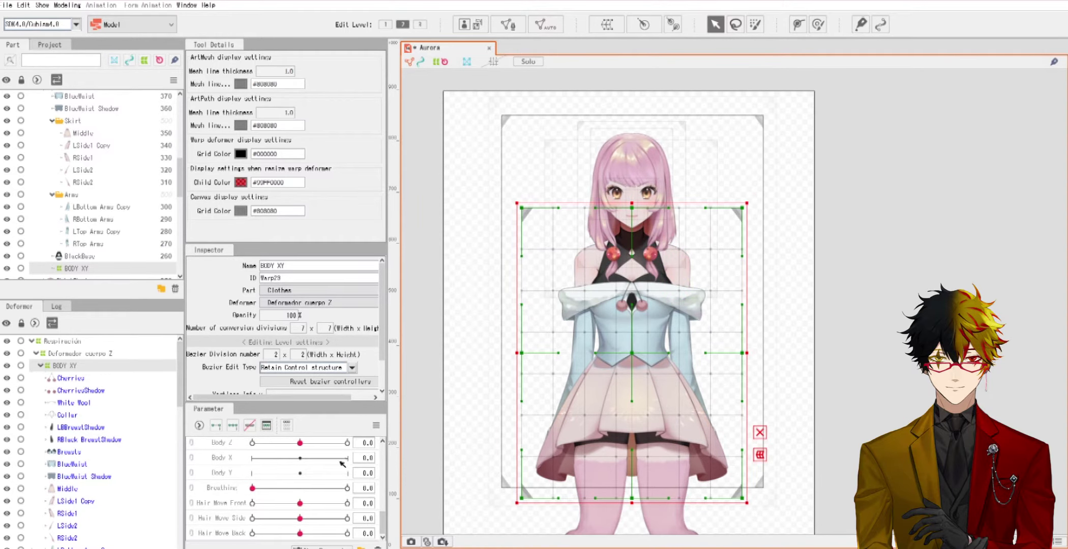
{"action": "left_click", "coordinate": [228, 457]}
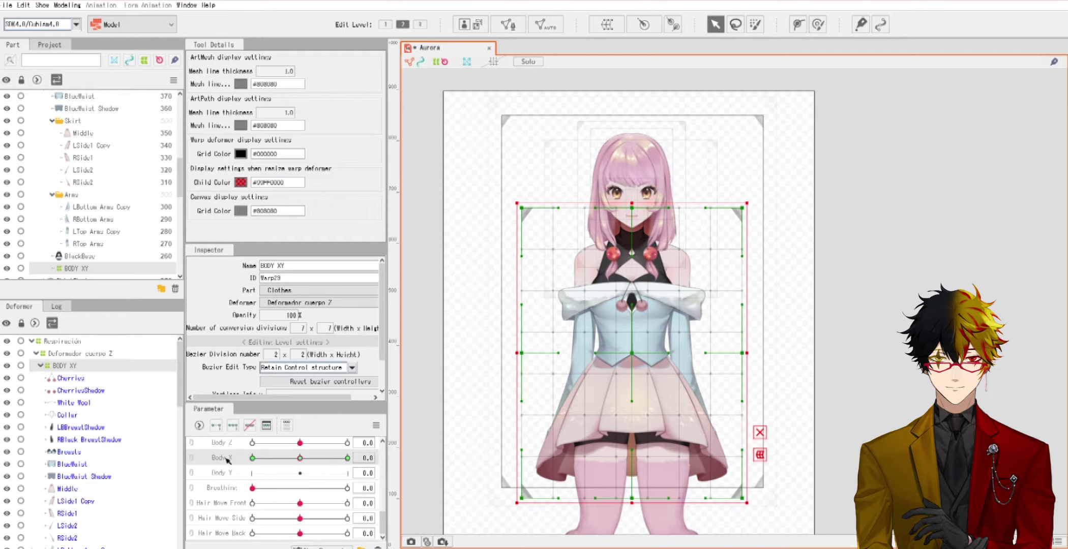
{"action": "left_click_drag", "start_coordinate": [303, 461], "coordinate": [209, 453]}
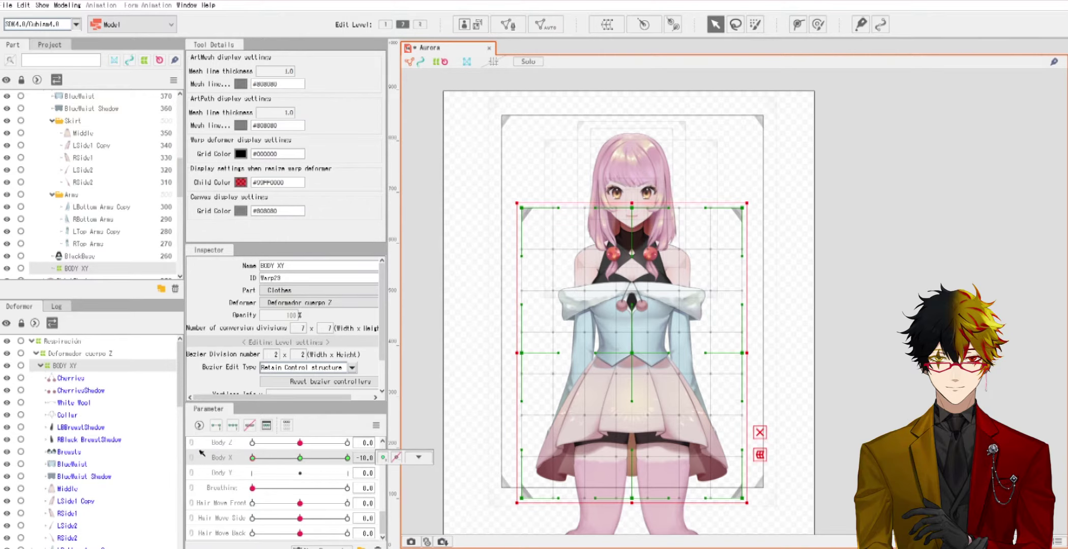
Step: At Body X -10, shift the middle, upper and lower centre control points of BODY XY toward the canvas's left side
{"action": "left_click", "coordinate": [763, 431]}
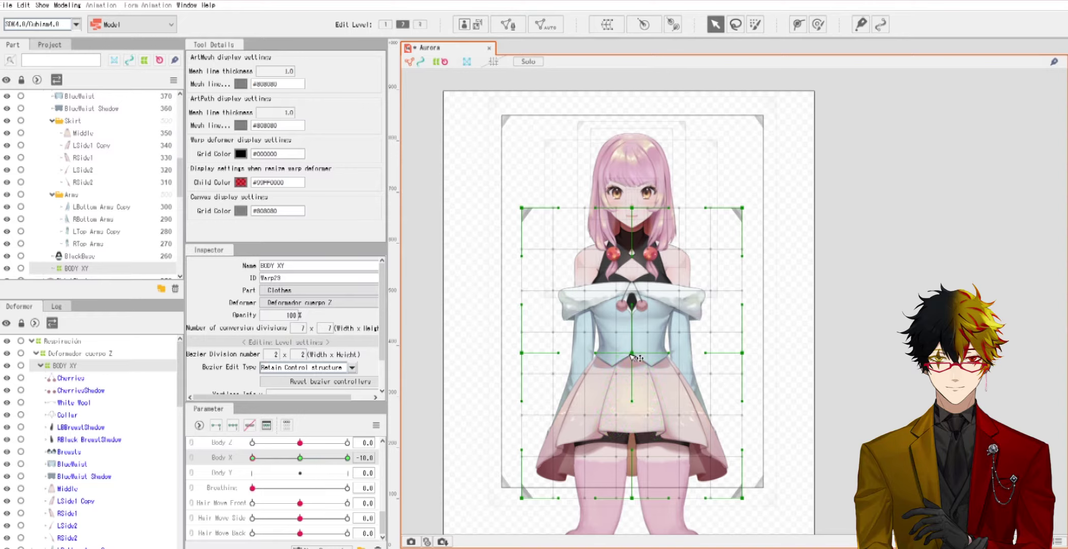
{"action": "left_click_drag", "start_coordinate": [641, 357], "coordinate": [630, 357]}
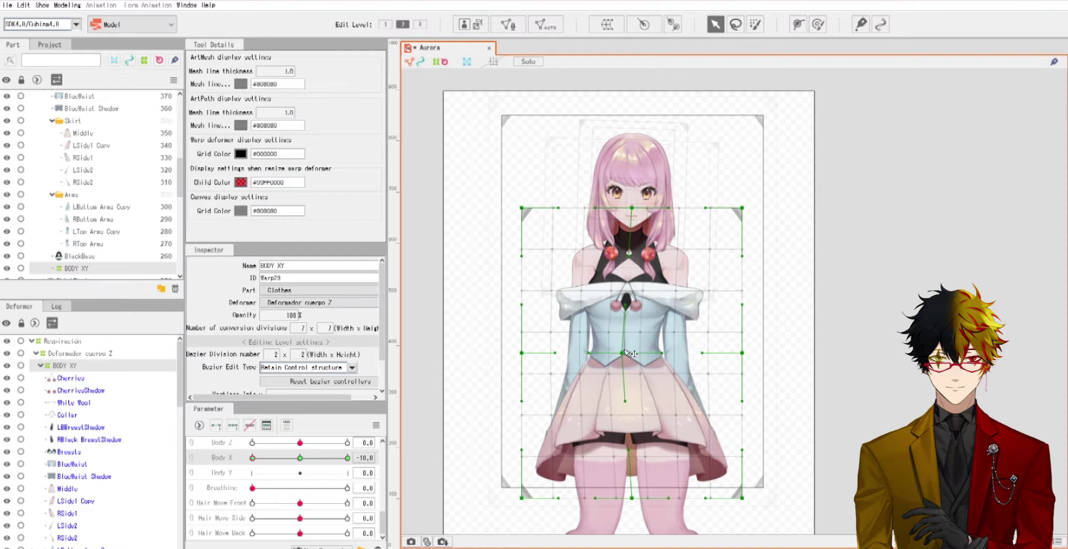
{"action": "left_click_drag", "start_coordinate": [632, 208], "coordinate": [622, 212]}
{"action": "left_click_drag", "start_coordinate": [635, 499], "coordinate": [629, 495]}
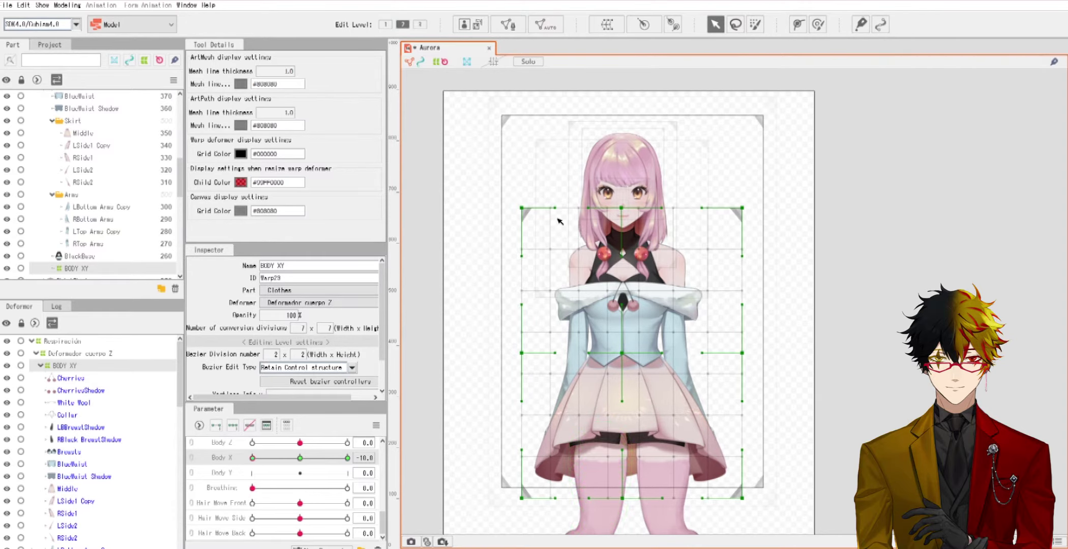
Step: Pull the upper, middle and lower control points on BODY XY's left edge inward toward the body
{"action": "scroll", "coordinate": [558, 219], "scroll_direction": "up", "scroll_amount": 1}
{"action": "left_click_drag", "start_coordinate": [512, 206], "coordinate": [525, 206]}
{"action": "left_click_drag", "start_coordinate": [508, 409], "coordinate": [515, 408]}
{"action": "scroll", "coordinate": [520, 411], "scroll_direction": "down", "scroll_amount": 2}
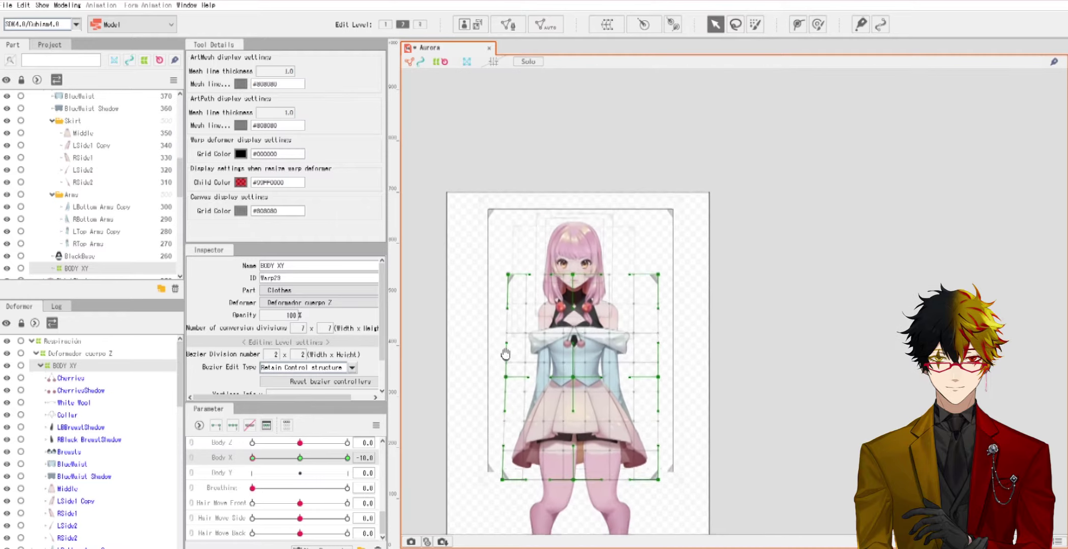
{"action": "left_click_drag", "start_coordinate": [499, 465], "coordinate": [506, 465]}
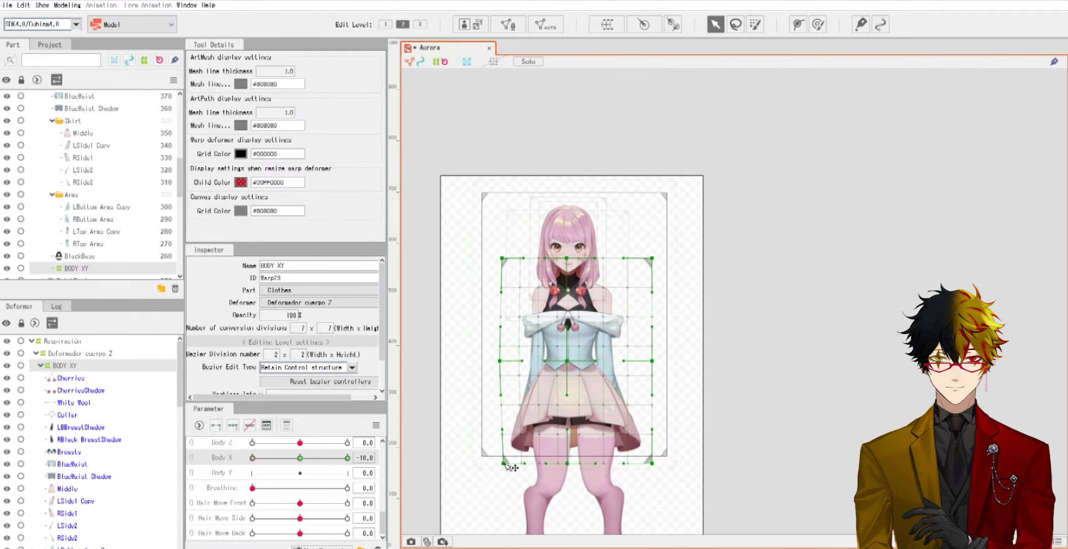
Step: Fine-tune the upper and lower left corner points of BODY XY and sweep Body X to check the turn
{"action": "scroll", "coordinate": [542, 359], "scroll_direction": "up", "scroll_amount": 2}
{"action": "mouse_move", "coordinate": [253, 458]}
{"action": "left_mouse_down"}
{"action": "mouse_move", "coordinate": [227, 452]}
{"action": "mouse_move", "coordinate": [302, 448]}
{"action": "mouse_move", "coordinate": [234, 447]}
{"action": "mouse_move", "coordinate": [298, 455]}
{"action": "mouse_move", "coordinate": [239, 454]}
{"action": "left_mouse_up"}
{"action": "left_click_drag", "start_coordinate": [474, 165], "coordinate": [477, 164]}
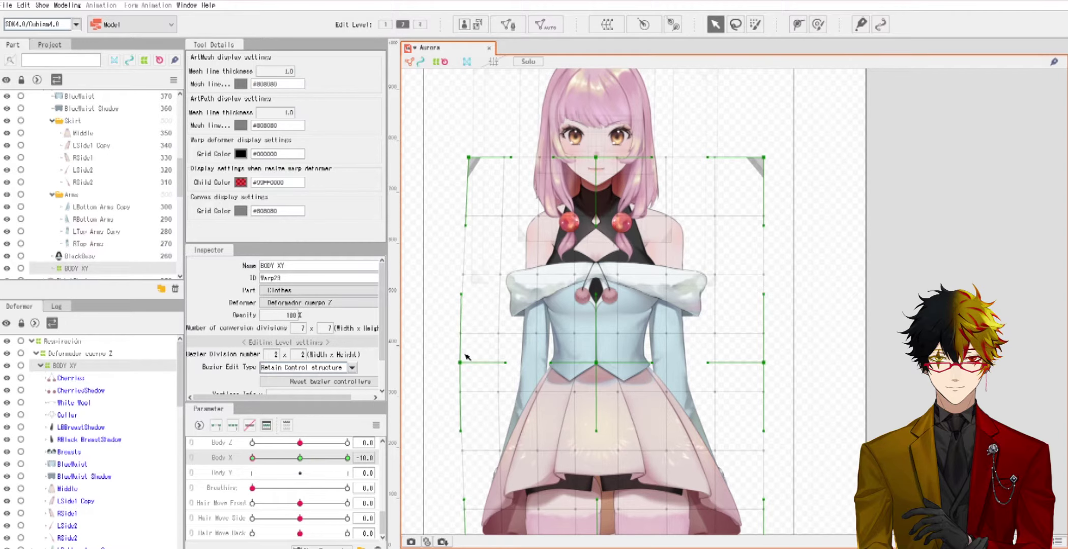
{"action": "scroll", "coordinate": [457, 397], "scroll_direction": "down", "scroll_amount": 2}
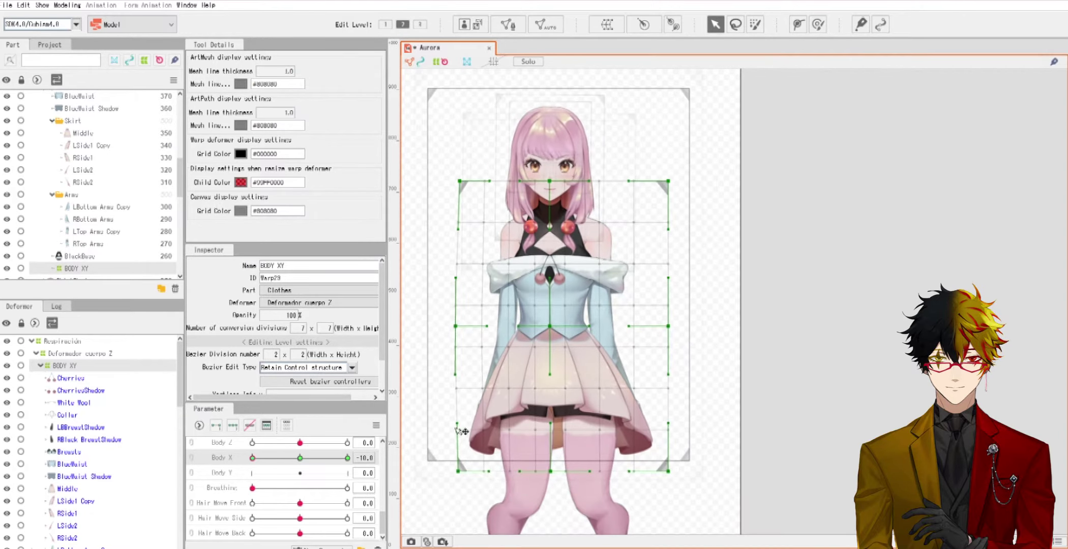
{"action": "left_click_drag", "start_coordinate": [461, 473], "coordinate": [463, 474]}
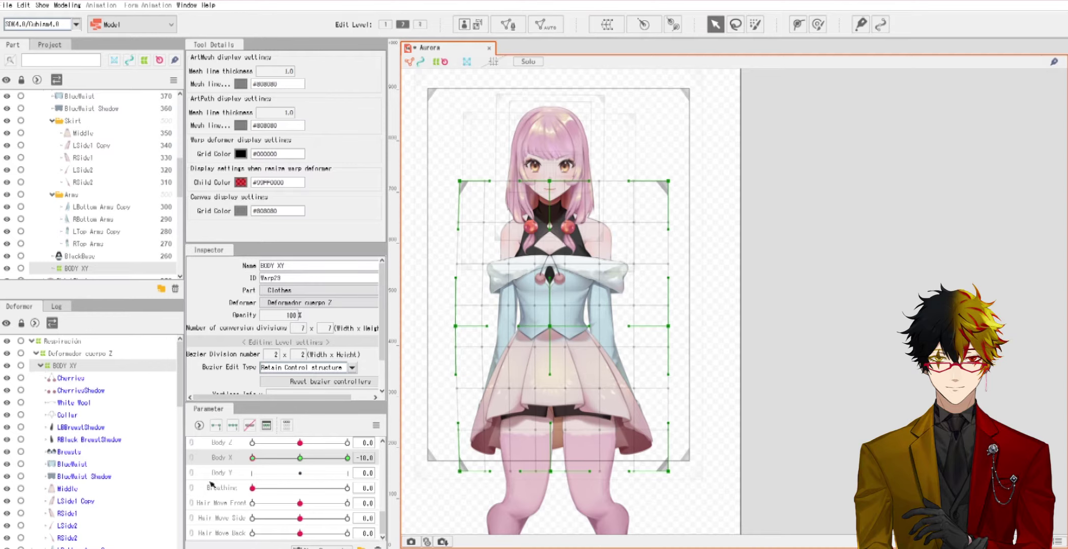
{"action": "mouse_move", "coordinate": [252, 459]}
{"action": "left_mouse_down"}
{"action": "mouse_move", "coordinate": [330, 458]}
{"action": "mouse_move", "coordinate": [252, 458]}
{"action": "left_mouse_up"}
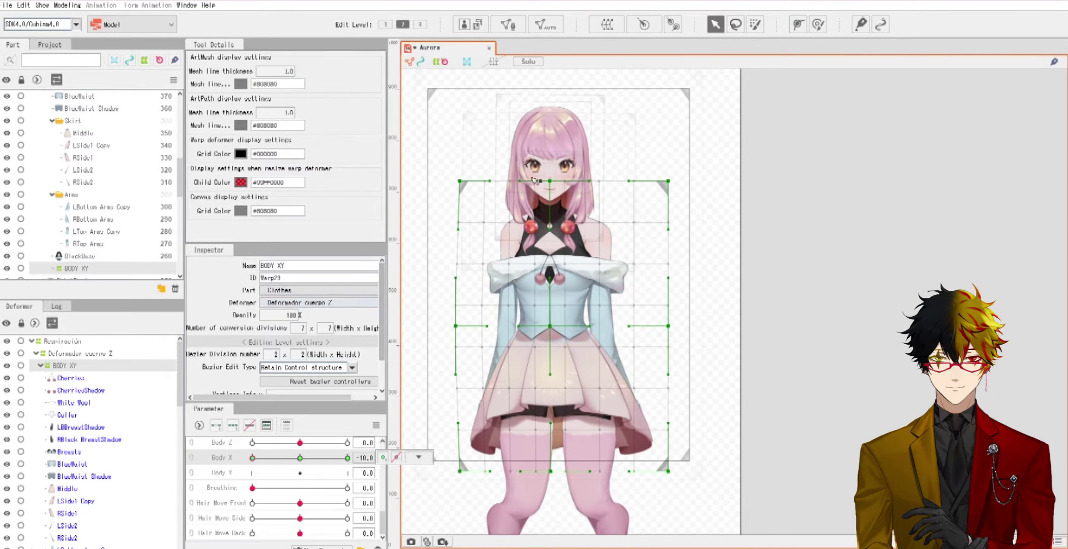
Step: Open the cursor tracking settings of the Physics/Scene Blending preview
{"action": "left_click", "coordinate": [68, 5]}
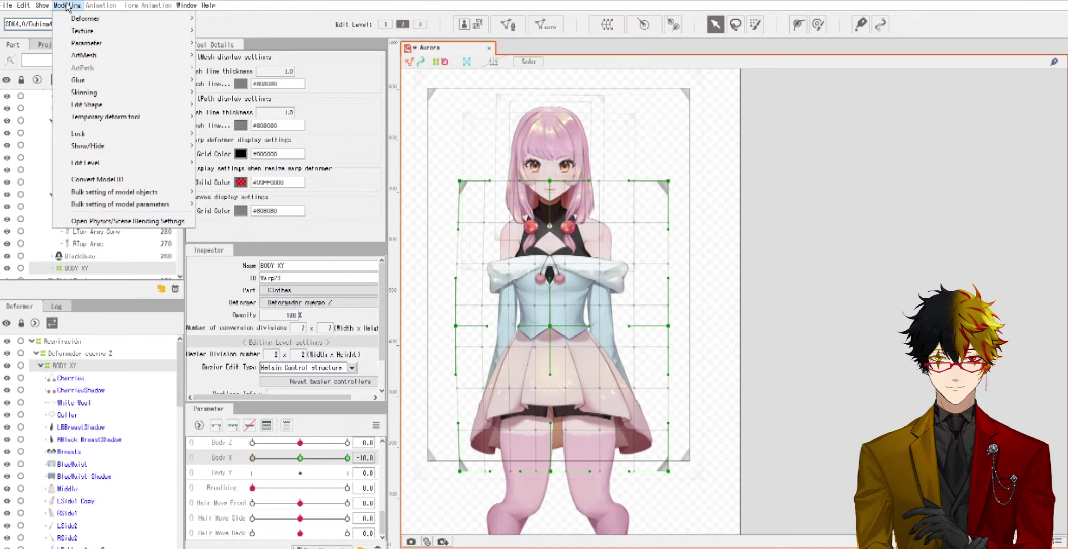
{"action": "left_click", "coordinate": [128, 222]}
{"action": "left_click", "coordinate": [315, 60]}
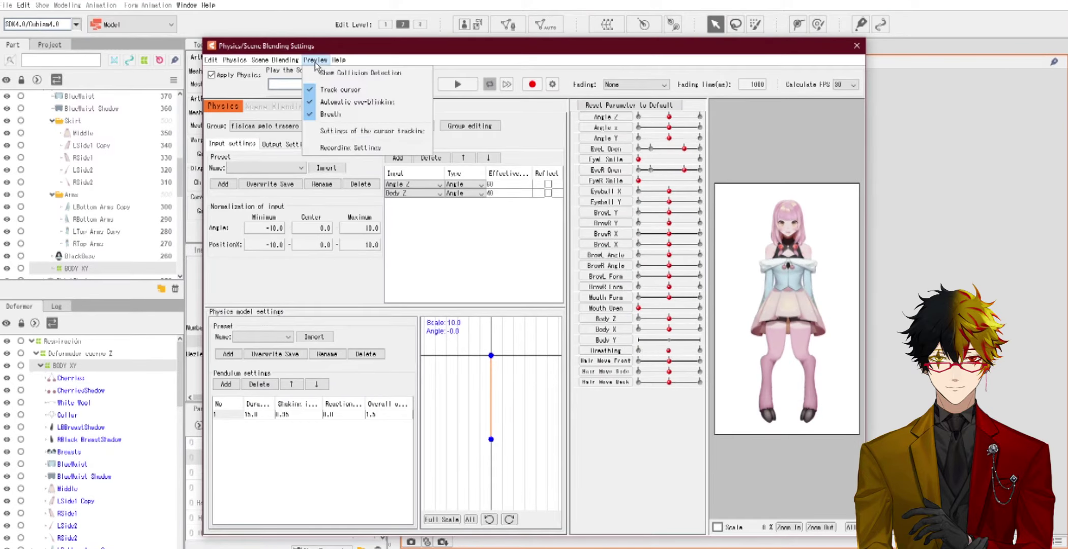
{"action": "left_click", "coordinate": [343, 132]}
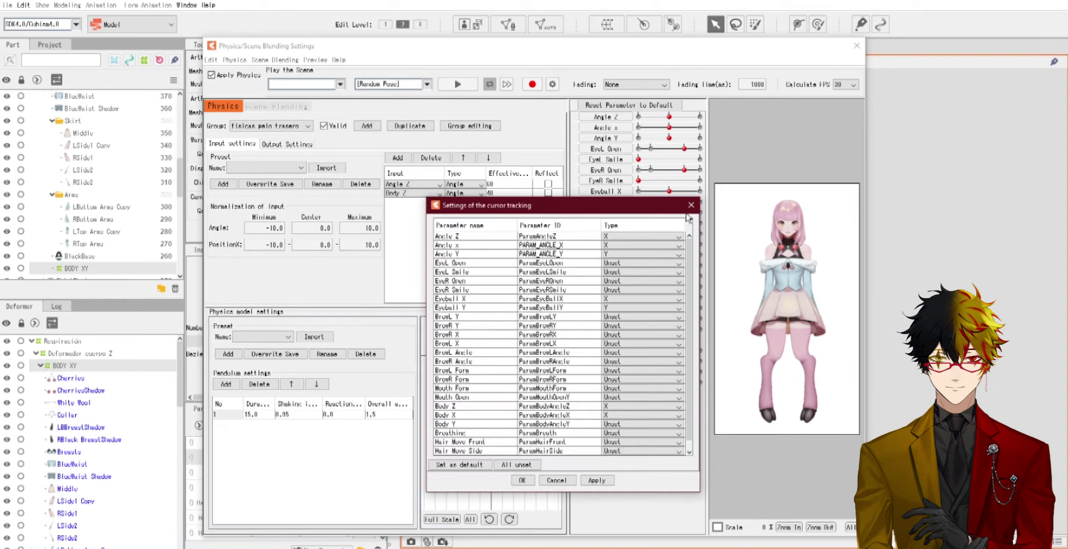
{"action": "left_click", "coordinate": [701, 199]}
{"action": "left_click", "coordinate": [316, 60]}
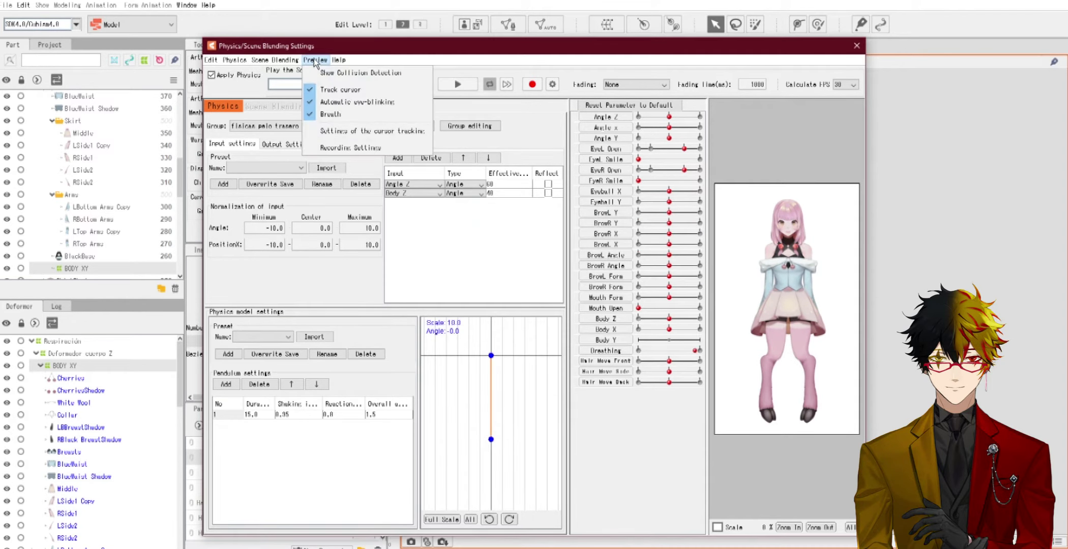
{"action": "left_click", "coordinate": [385, 135]}
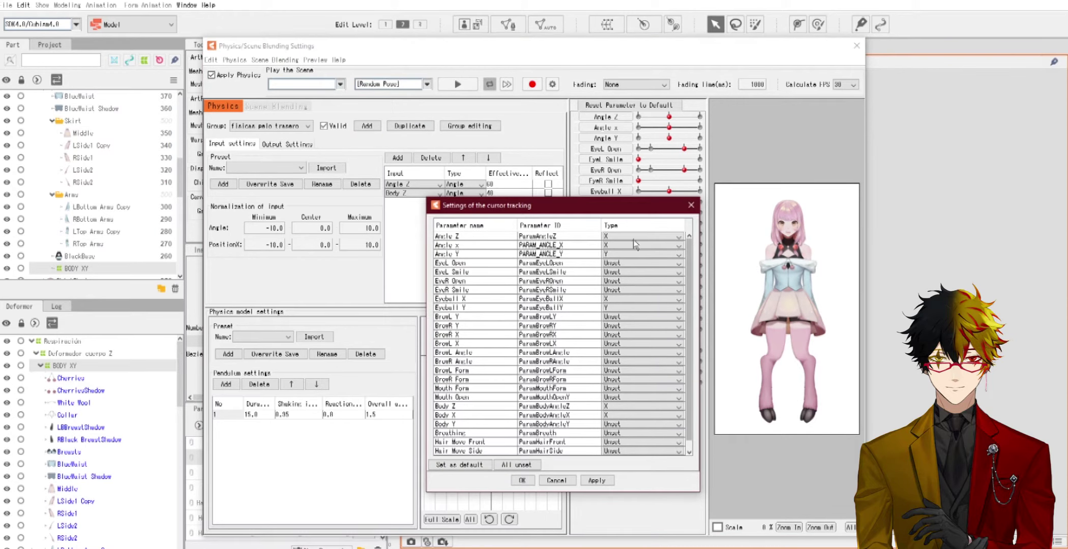
Step: Set cursor tracking for Angle Z and Body Z to Unset, choose the Body Y tracking type, accept, and leave the physics preview
{"action": "left_click", "coordinate": [613, 236]}
{"action": "left_click", "coordinate": [616, 254]}
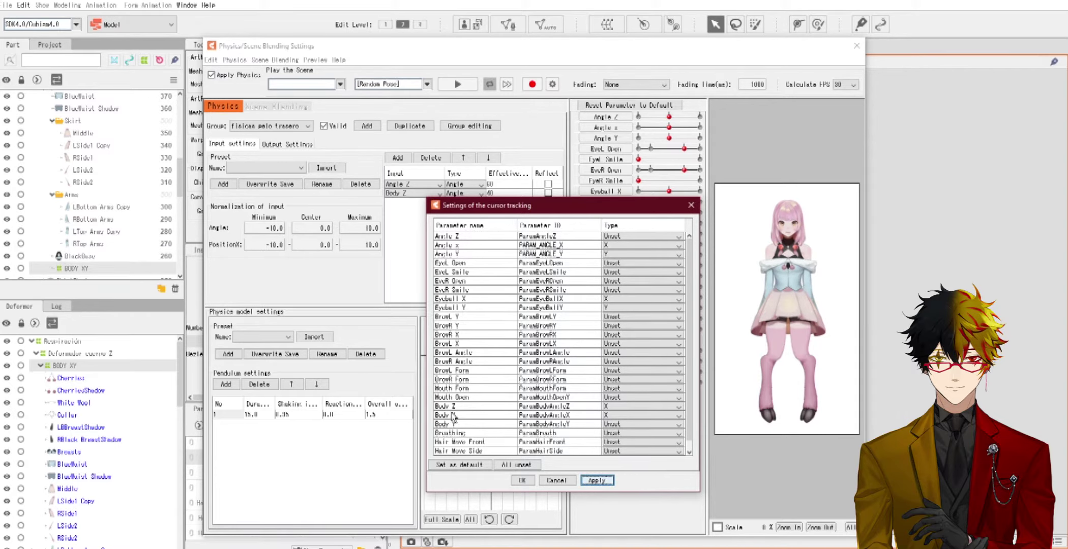
{"action": "left_click", "coordinate": [606, 415]}
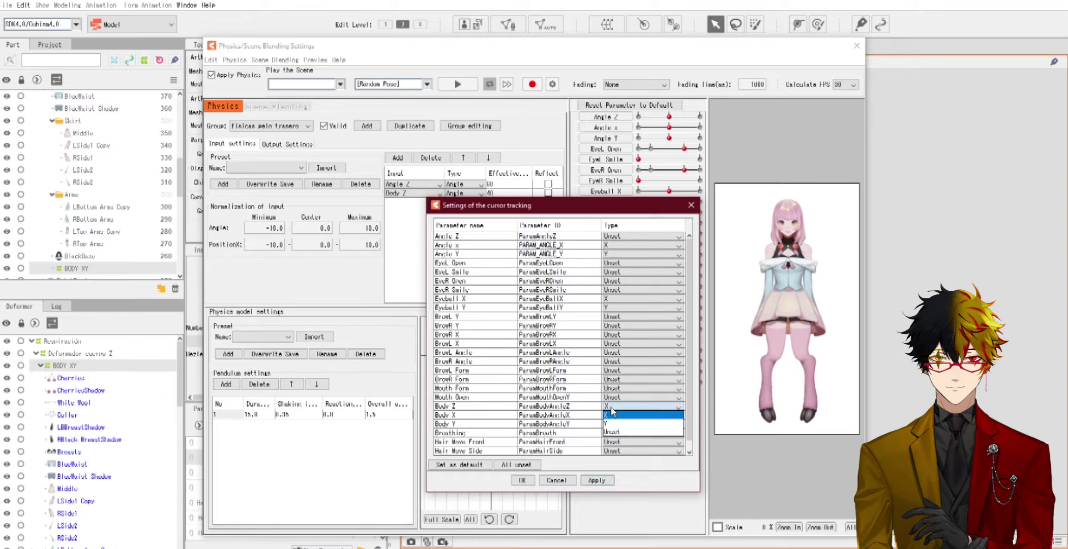
{"action": "left_click", "coordinate": [610, 433]}
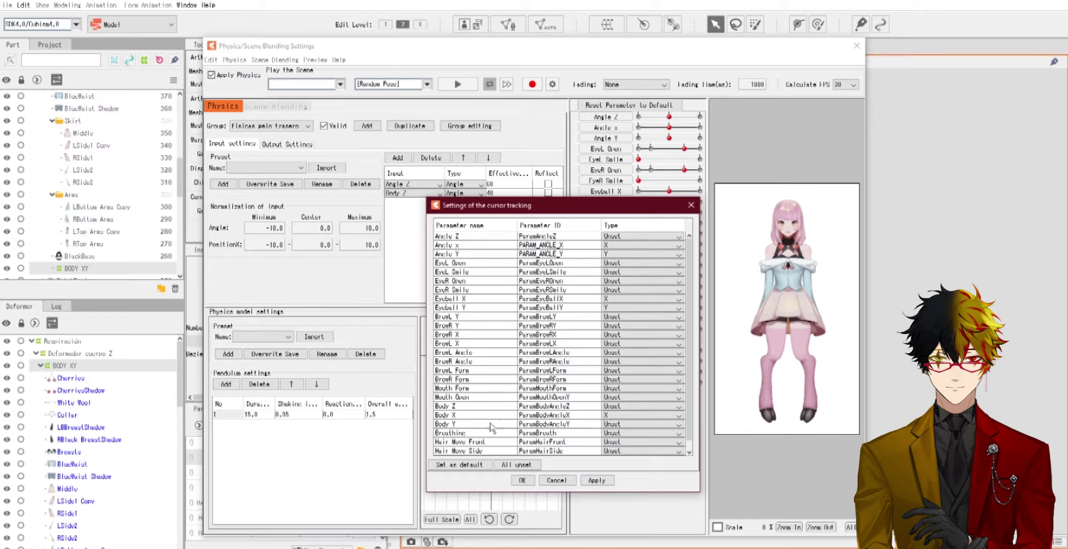
{"action": "left_click", "coordinate": [628, 426]}
{"action": "left_click", "coordinate": [617, 434]}
{"action": "left_click", "coordinate": [522, 480]}
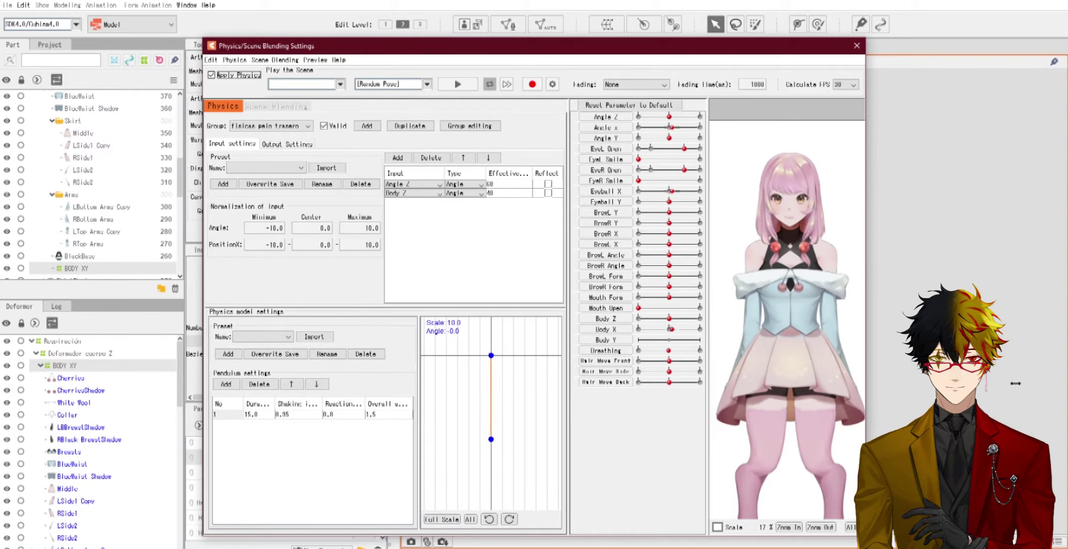
{"action": "left_click", "coordinate": [857, 45]}
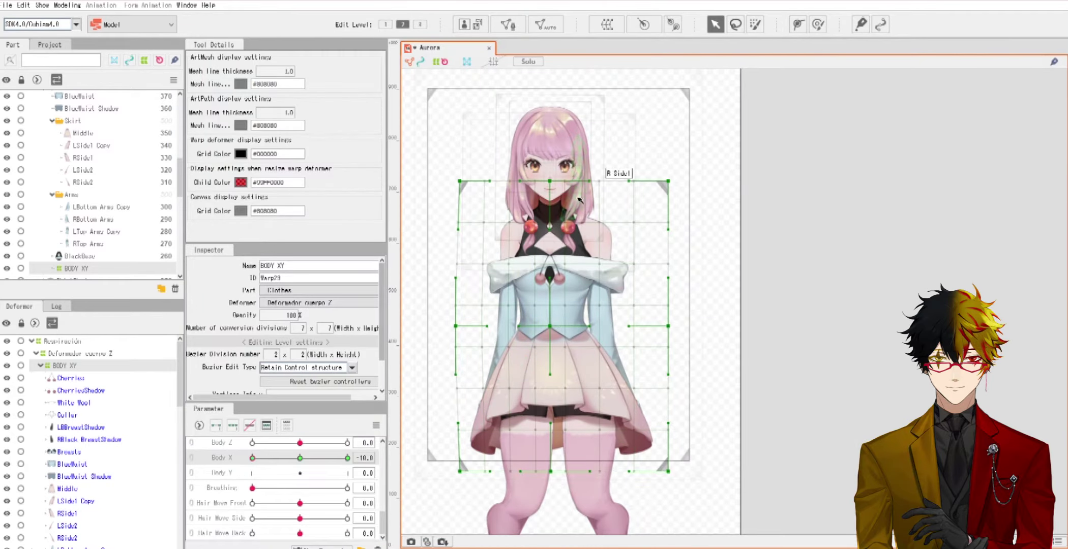
Step: Sweep Body X on the model and preview its motion with cursor tracking in the Physics/Scene Blending window
{"action": "left_click_drag", "start_coordinate": [252, 459], "coordinate": [216, 453]}
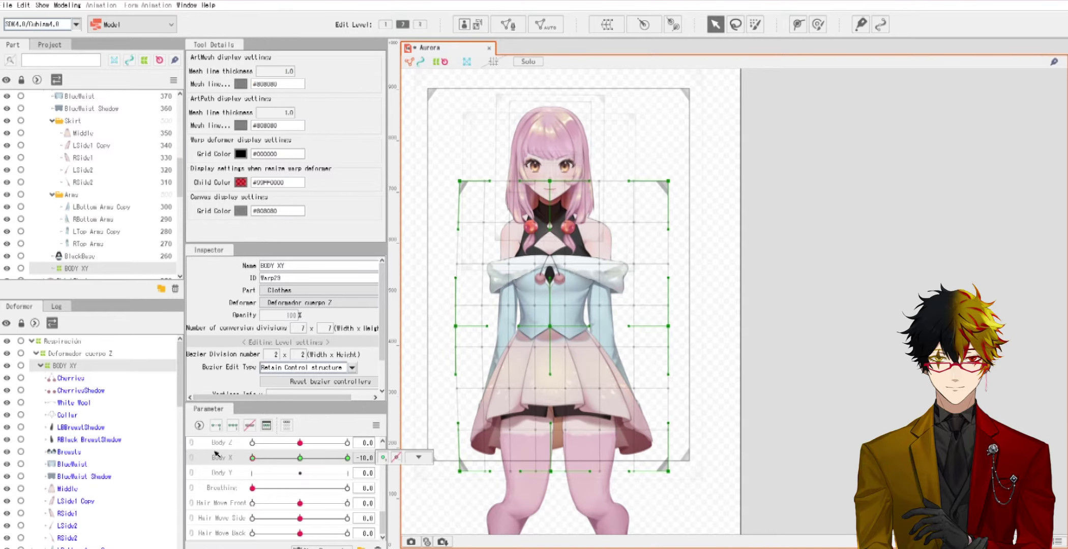
{"action": "left_click", "coordinate": [68, 5]}
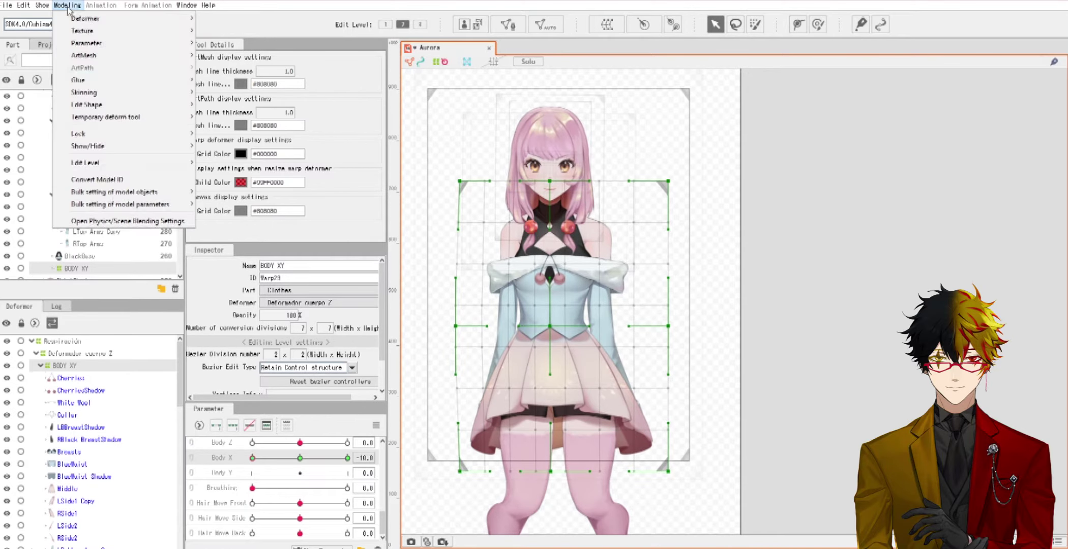
{"action": "left_click", "coordinate": [138, 222]}
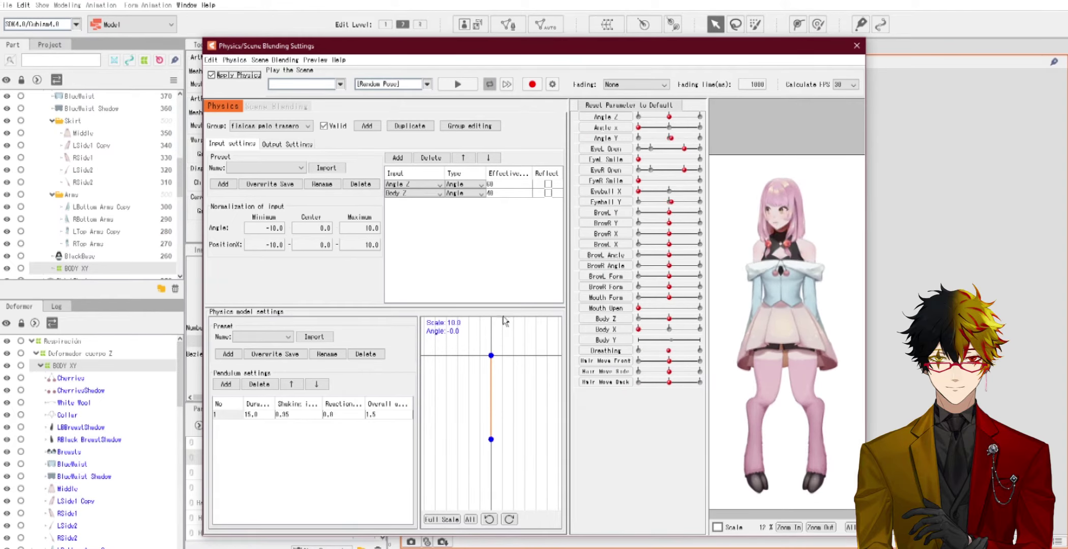
{"action": "left_click", "coordinate": [857, 45]}
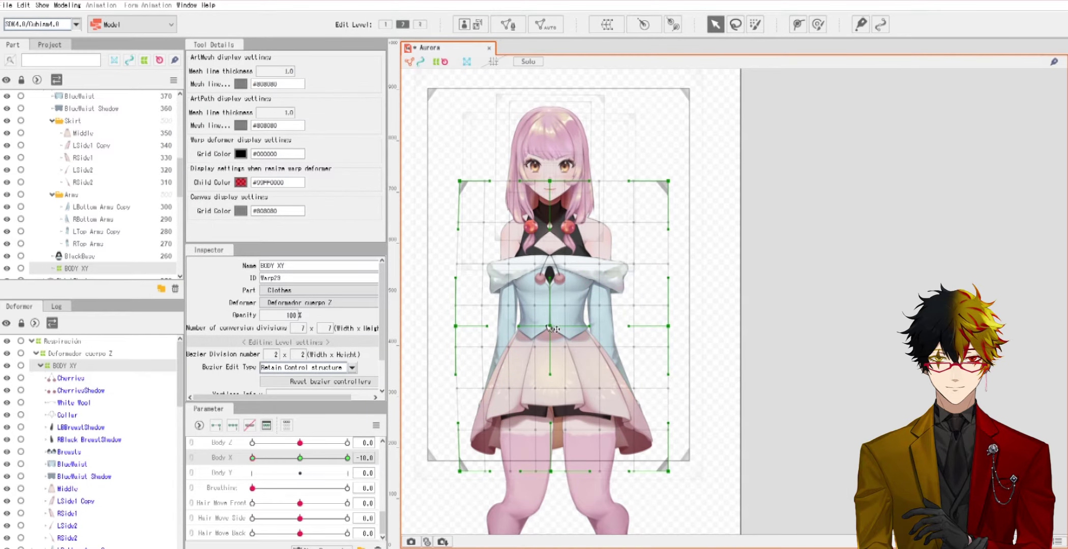
Step: Move the middle and lower centre control points of BODY XY slightly further left at Body X -10
{"action": "left_click_drag", "start_coordinate": [551, 329], "coordinate": [547, 329]}
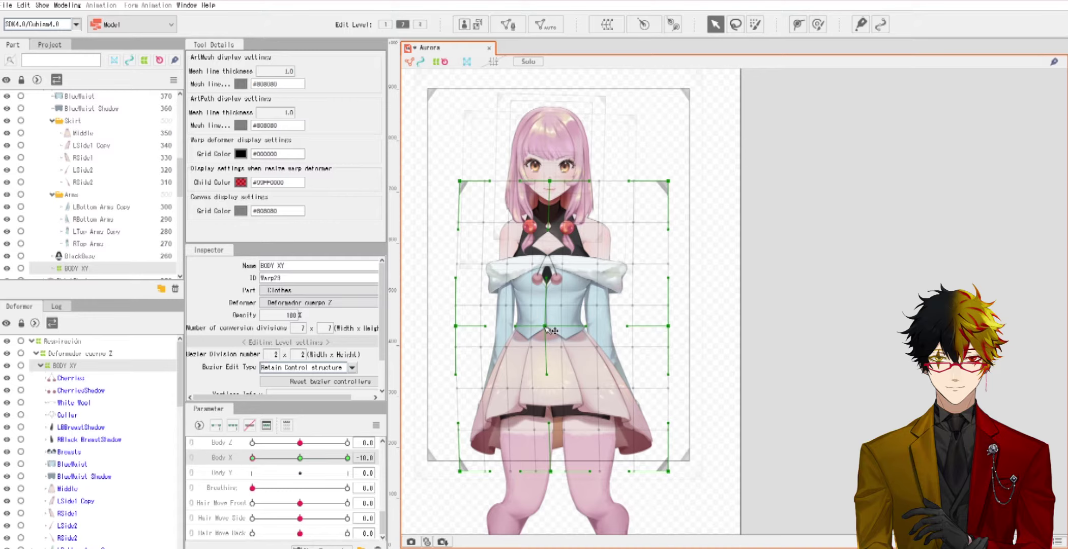
{"action": "left_click_drag", "start_coordinate": [551, 474], "coordinate": [546, 471]}
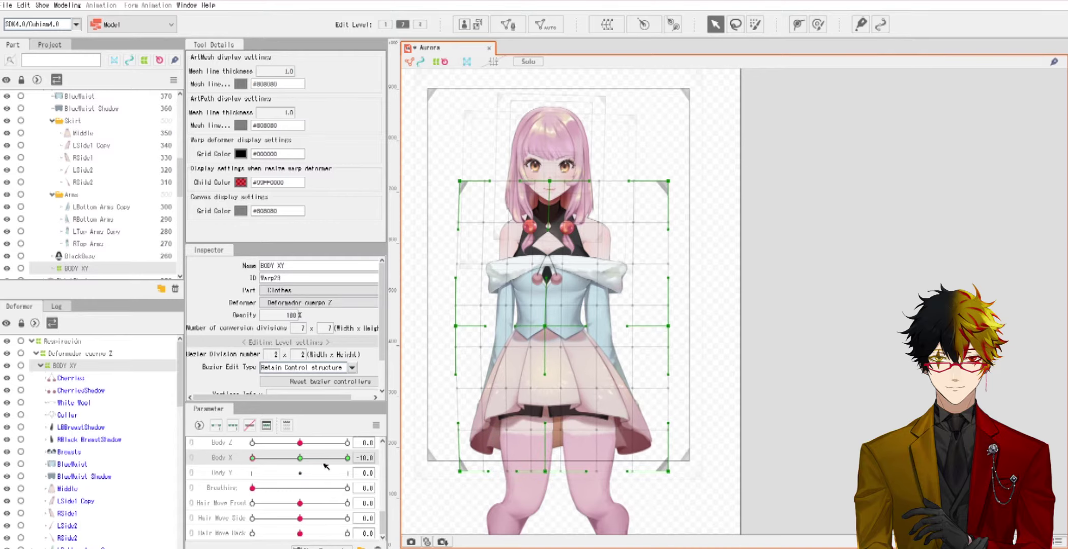
Step: Reflect the BODY XY shape horizontally from Body X -10 onto the opposite end key of the parameter
{"action": "left_click", "coordinate": [377, 425]}
{"action": "left_click", "coordinate": [432, 506]}
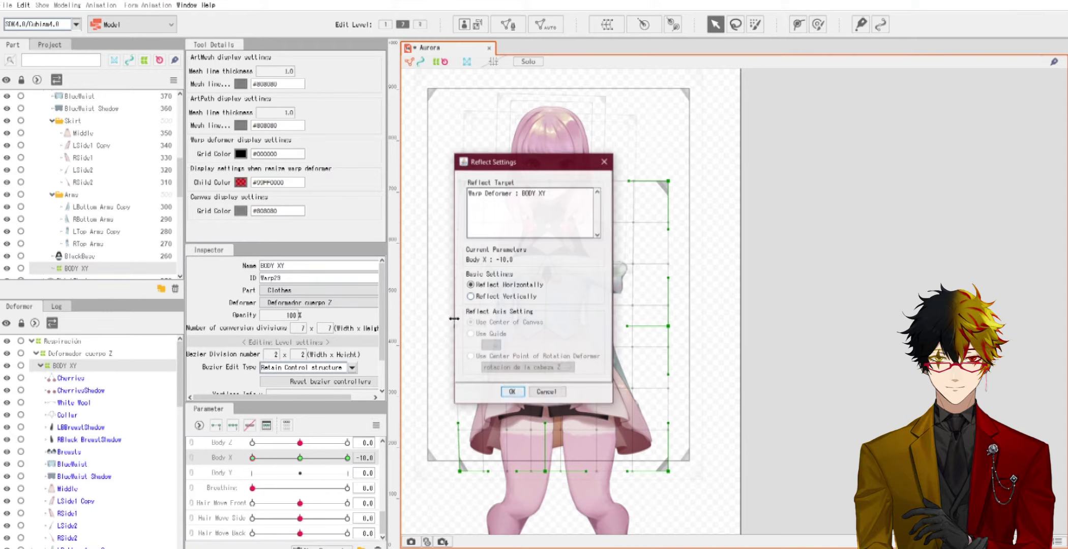
{"action": "left_click", "coordinate": [511, 392]}
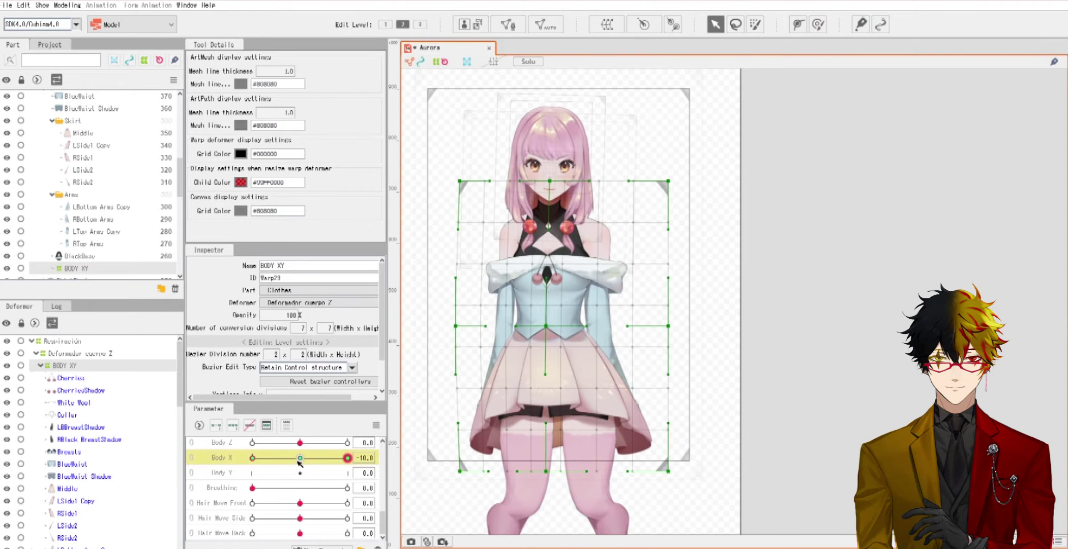
{"action": "left_click", "coordinate": [347, 458]}
Step: Sweep Body X across its range to check both body turns, and set the parameter to 0
{"action": "left_click_drag", "start_coordinate": [382, 457], "coordinate": [198, 435]}
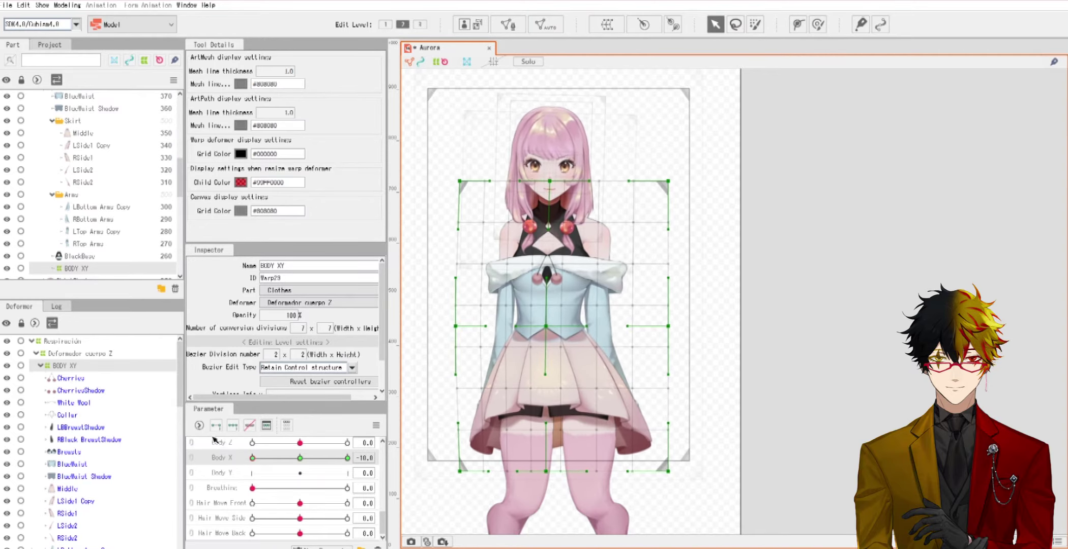
{"action": "left_click", "coordinate": [372, 459]}
{"action": "type", "text": "0"}
{"action": "key", "text": "Return"}
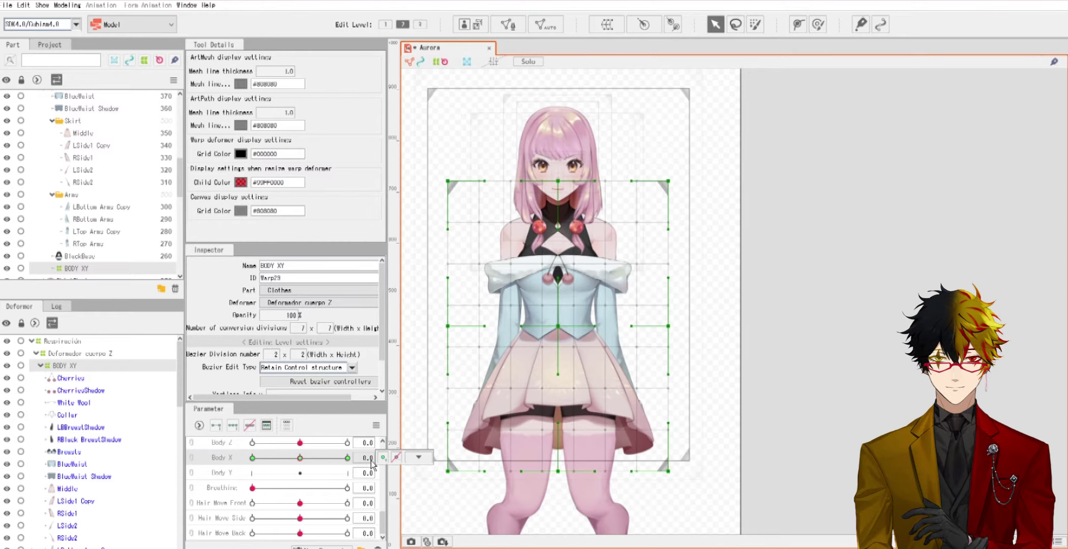
Step: Select the LUpperLegs mesh below the skirt
{"action": "scroll", "coordinate": [519, 306], "scroll_direction": "down", "scroll_amount": 3}
{"action": "left_click_drag", "start_coordinate": [551, 382], "coordinate": [572, 318]}
{"action": "scroll", "coordinate": [572, 318], "scroll_direction": "up", "scroll_amount": 4}
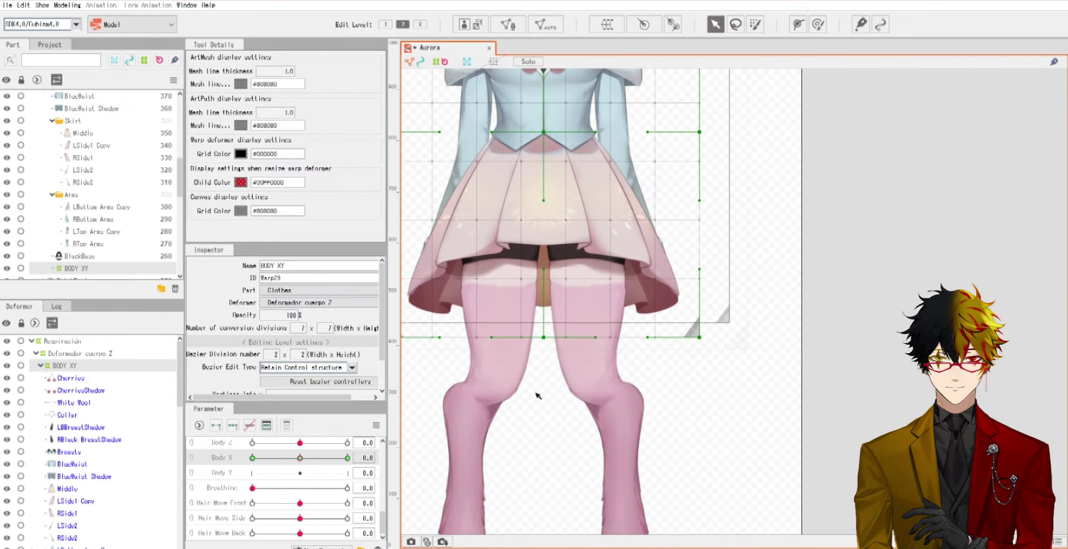
{"action": "left_click_drag", "start_coordinate": [538, 395], "coordinate": [560, 372]}
{"action": "left_click", "coordinate": [531, 343]}
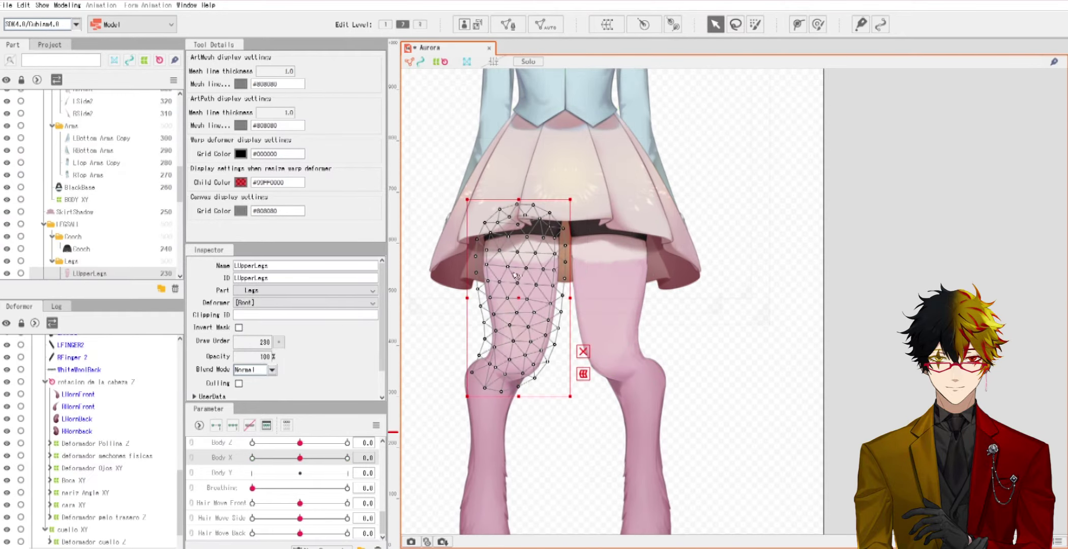
Step: Test whether the selected upper leg responds to Body X, and set the parameter back to 0
{"action": "mouse_move", "coordinate": [300, 458]}
{"action": "left_mouse_down"}
{"action": "mouse_move", "coordinate": [343, 458]}
{"action": "mouse_move", "coordinate": [216, 459]}
{"action": "mouse_move", "coordinate": [372, 456]}
{"action": "mouse_move", "coordinate": [297, 458]}
{"action": "left_mouse_up"}
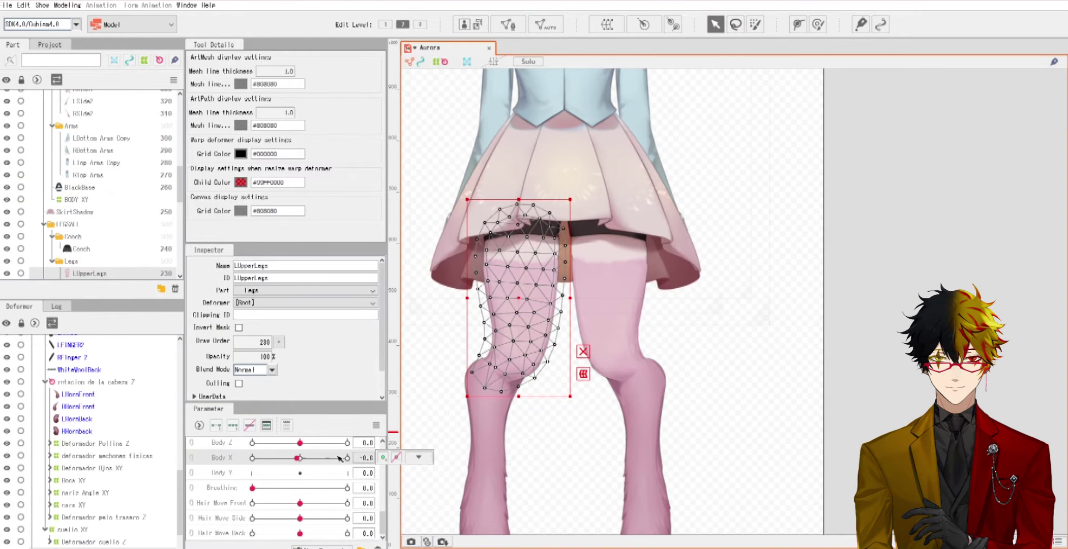
{"action": "left_click", "coordinate": [372, 459]}
{"action": "type", "text": "0"}
{"action": "key", "text": "Return"}
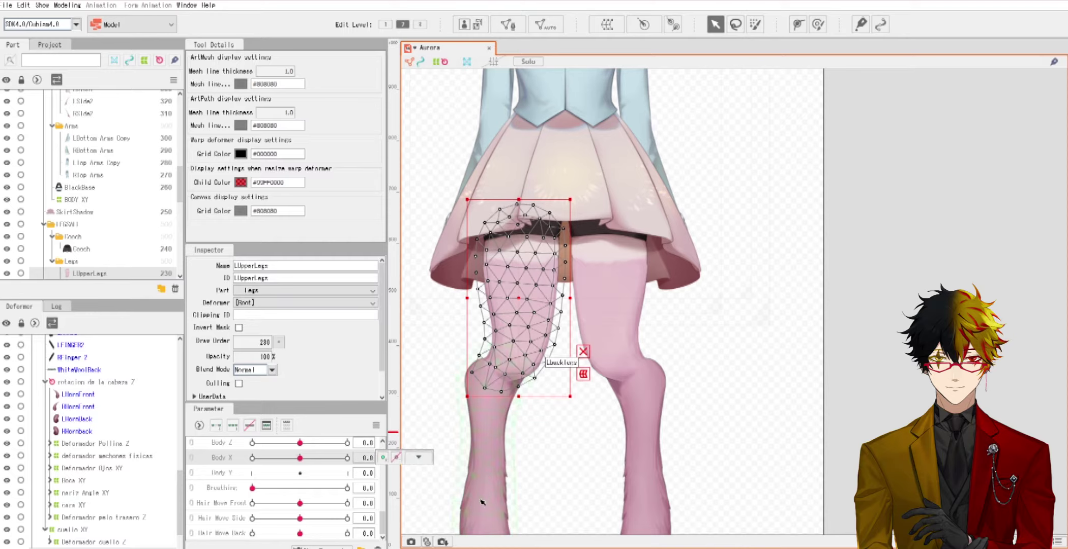
Step: Add the Lbacklegs and Lfeet meshes to the selected LUpperLegs so that the whole leg is selected
{"action": "left_click", "coordinate": [482, 502], "text": "shift"}
{"action": "scroll", "coordinate": [532, 456], "scroll_direction": "down", "scroll_amount": 3}
{"action": "left_click_drag", "start_coordinate": [527, 432], "coordinate": [531, 363]}
{"action": "scroll", "coordinate": [520, 434], "scroll_direction": "up", "scroll_amount": 3}
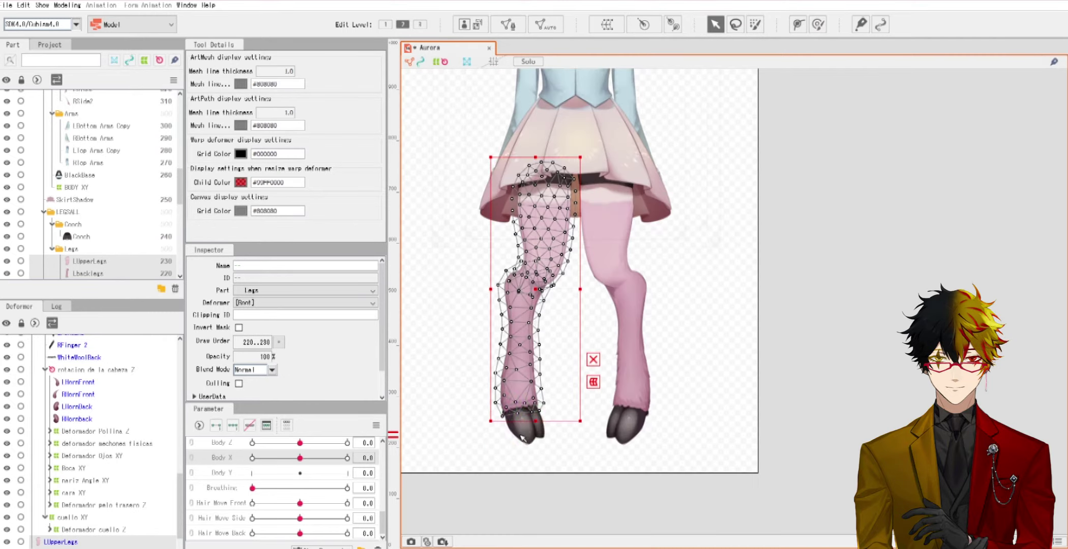
{"action": "left_click", "coordinate": [525, 439], "text": "shift"}
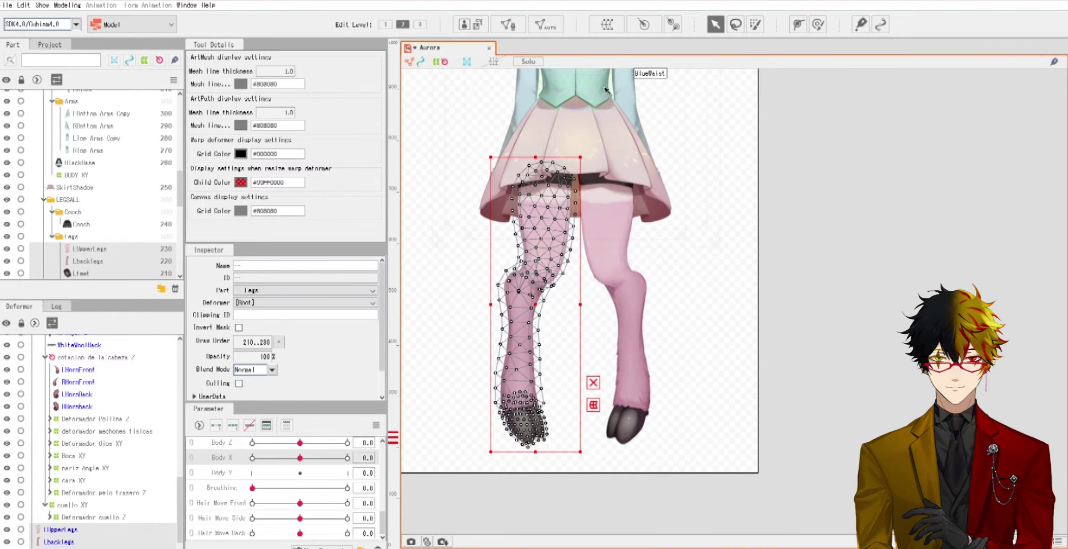
Step: Draw a deform path through the selected leg with points at the hip, knee and hoof, and give Body X three keys
{"action": "left_click", "coordinate": [798, 24]}
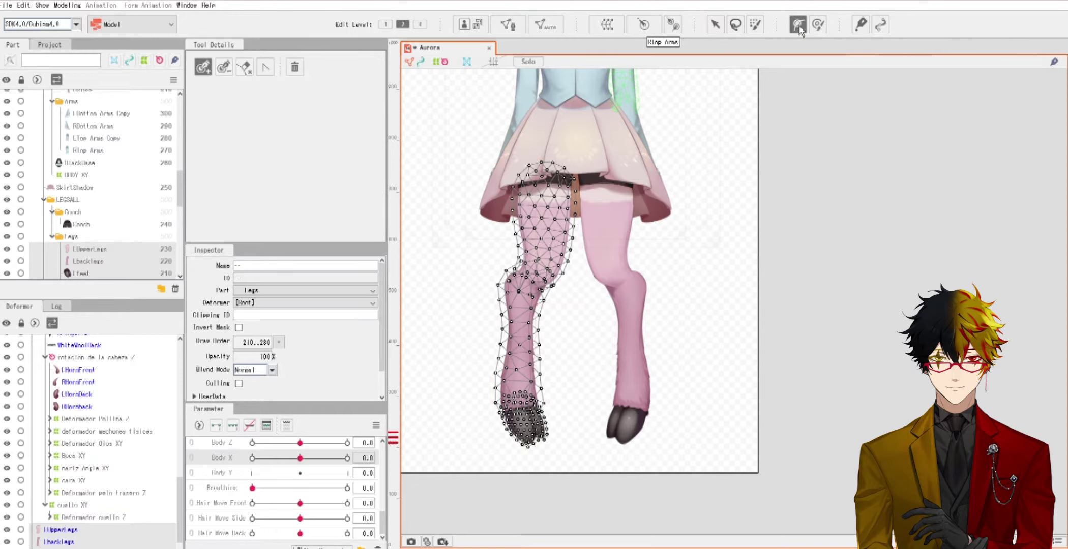
{"action": "left_click", "coordinate": [549, 182]}
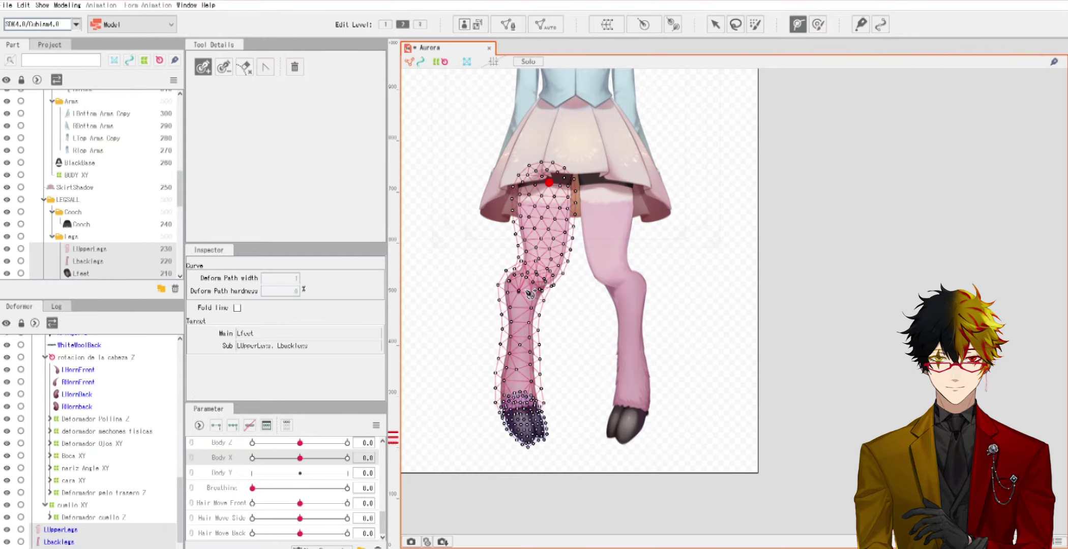
{"action": "left_click", "coordinate": [524, 423]}
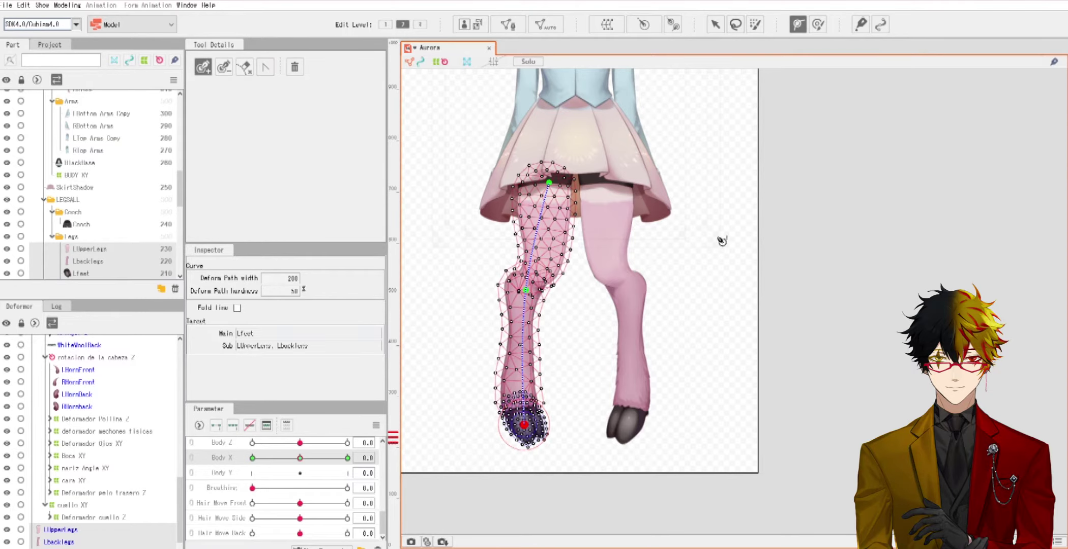
{"action": "left_click", "coordinate": [715, 25]}
Step: Set Body X to -10 and shift the hip, knee and hoof points of the deform path to pose the leg
{"action": "scroll", "coordinate": [730, 152], "scroll_direction": "up", "scroll_amount": 2}
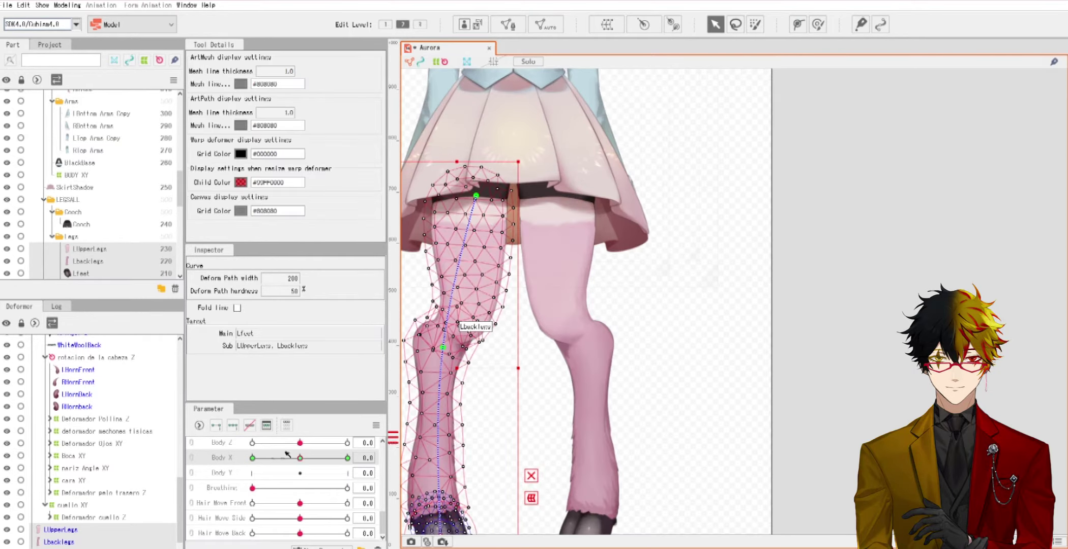
{"action": "left_click_drag", "start_coordinate": [300, 459], "coordinate": [253, 458]}
{"action": "left_click_drag", "start_coordinate": [592, 272], "coordinate": [772, 264]}
{"action": "scroll", "coordinate": [719, 254], "scroll_direction": "up", "scroll_amount": 2}
{"action": "left_click_drag", "start_coordinate": [630, 163], "coordinate": [617, 161]}
{"action": "left_click_drag", "start_coordinate": [599, 364], "coordinate": [604, 307]}
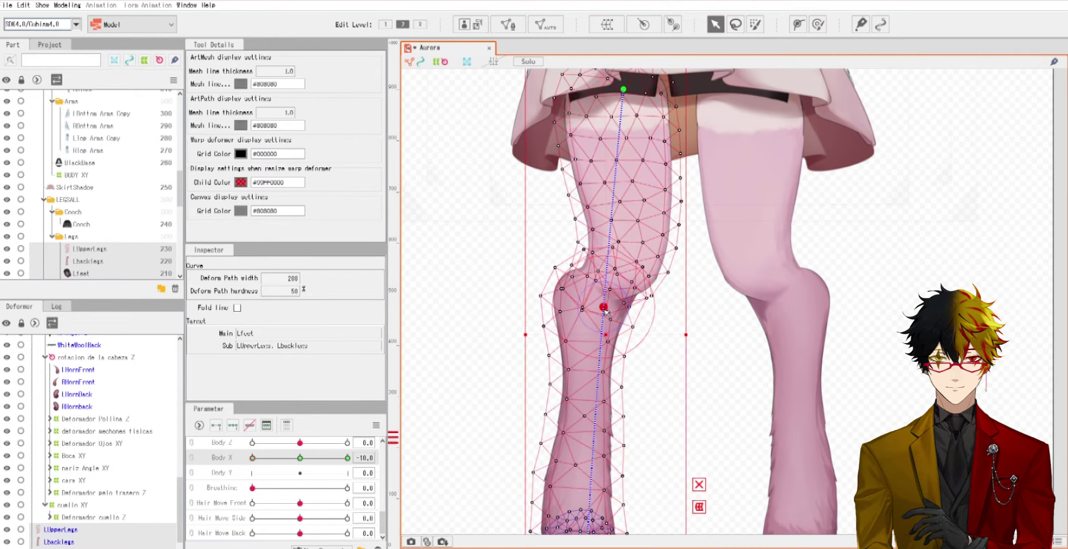
{"action": "scroll", "coordinate": [605, 312], "scroll_direction": "down", "scroll_amount": 2}
{"action": "left_click_drag", "start_coordinate": [590, 472], "coordinate": [592, 473]}
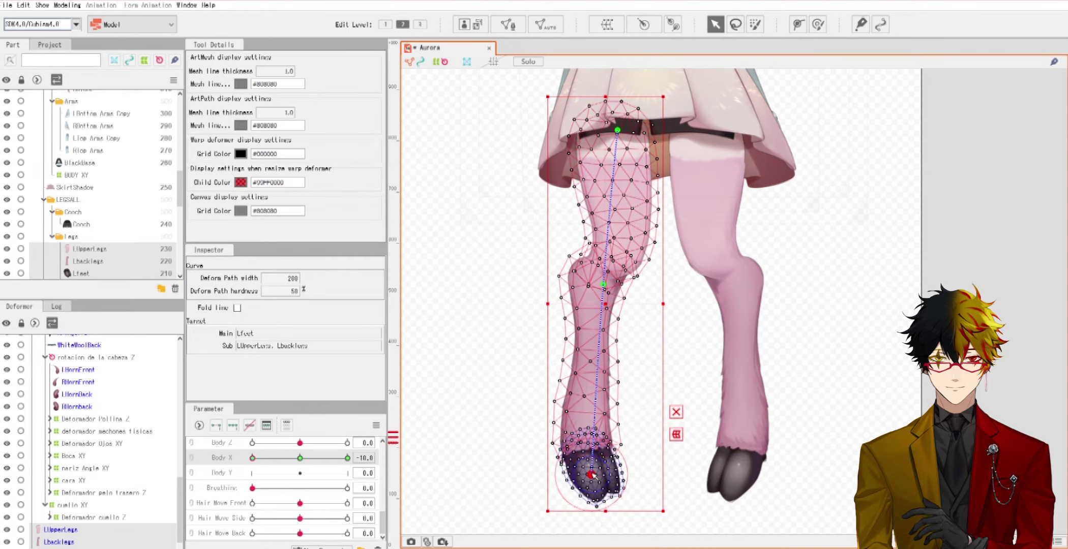
Step: Reshape both edges of the upper leg at Body X -10 with the Deform Brush at 100% weight and 30% stiffness
{"action": "left_click", "coordinate": [818, 26]}
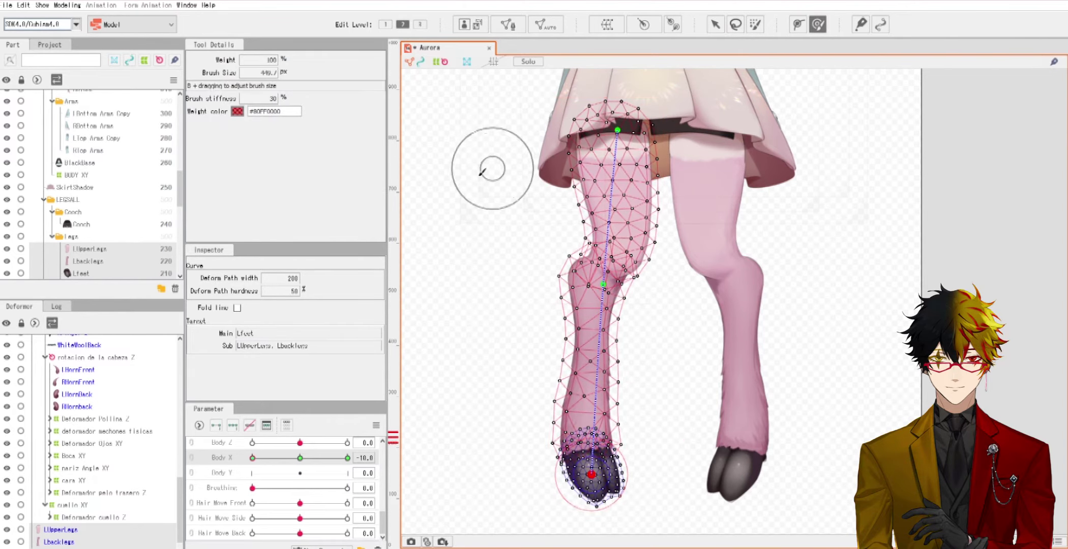
{"action": "scroll", "coordinate": [552, 180], "scroll_direction": "up", "scroll_amount": 2}
{"action": "scroll", "coordinate": [555, 178], "scroll_direction": "up", "scroll_amount": 1}
{"action": "left_click_drag", "start_coordinate": [569, 178], "coordinate": [569, 184]}
{"action": "left_click_drag", "start_coordinate": [563, 260], "coordinate": [568, 260]}
{"action": "mouse_move", "coordinate": [788, 173]}
{"action": "left_mouse_down"}
{"action": "mouse_move", "coordinate": [771, 172]}
{"action": "mouse_move", "coordinate": [748, 143]}
{"action": "left_mouse_up"}
{"action": "left_click_drag", "start_coordinate": [766, 232], "coordinate": [754, 235]}
{"action": "left_click_drag", "start_coordinate": [777, 273], "coordinate": [771, 235]}
{"action": "mouse_move", "coordinate": [793, 324]}
{"action": "left_mouse_down"}
{"action": "mouse_move", "coordinate": [788, 294]}
{"action": "mouse_move", "coordinate": [778, 349]}
{"action": "mouse_move", "coordinate": [787, 352]}
{"action": "mouse_move", "coordinate": [778, 284]}
{"action": "left_mouse_up"}
{"action": "left_click_drag", "start_coordinate": [753, 127], "coordinate": [750, 123]}
{"action": "left_click_drag", "start_coordinate": [757, 239], "coordinate": [751, 236]}
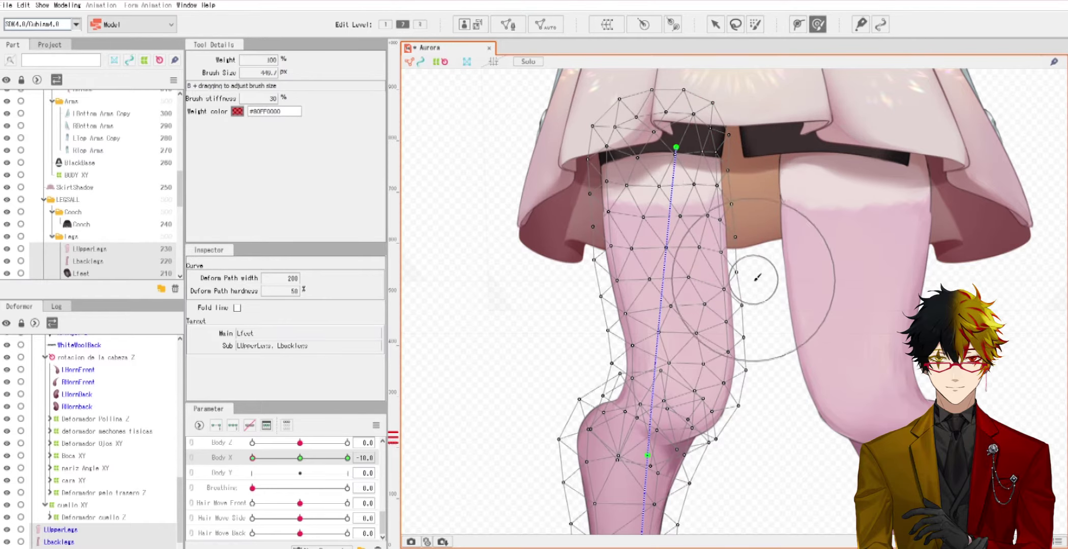
{"action": "left_click_drag", "start_coordinate": [758, 280], "coordinate": [709, 245]}
{"action": "left_click_drag", "start_coordinate": [711, 331], "coordinate": [704, 323]}
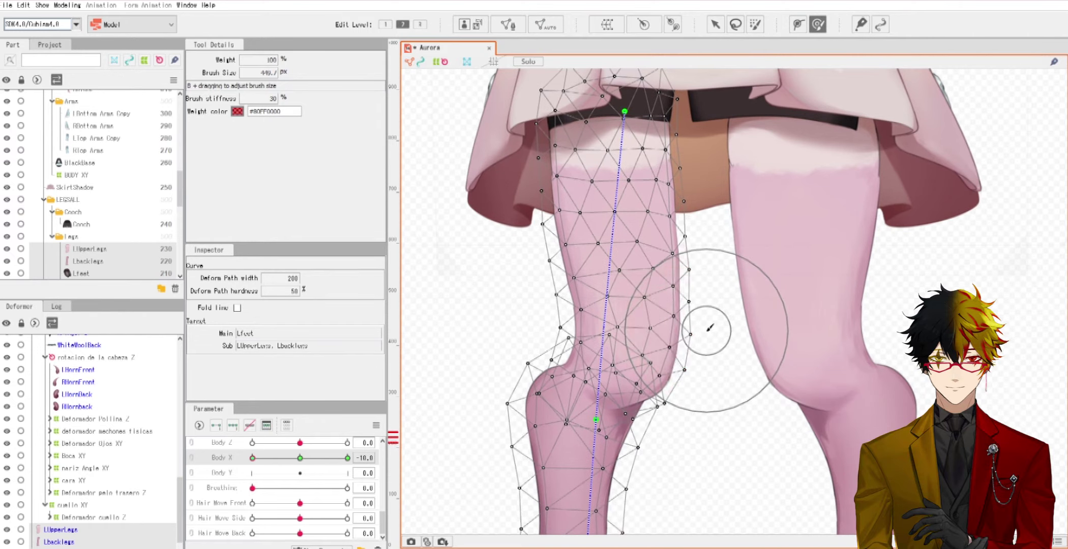
Step: Sweep Body X to check the leg's motion and smooth the outer side of the knee at -10 with the Deform Brush
{"action": "scroll", "coordinate": [703, 322], "scroll_direction": "down", "scroll_amount": 5}
{"action": "left_click_drag", "start_coordinate": [254, 458], "coordinate": [228, 448]}
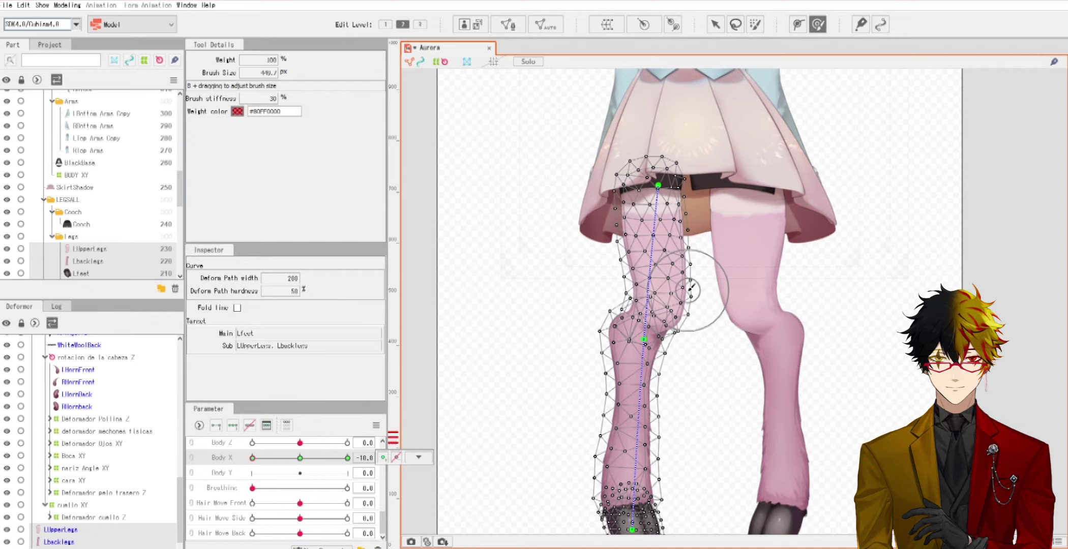
{"action": "scroll", "coordinate": [584, 331], "scroll_direction": "up", "scroll_amount": 2}
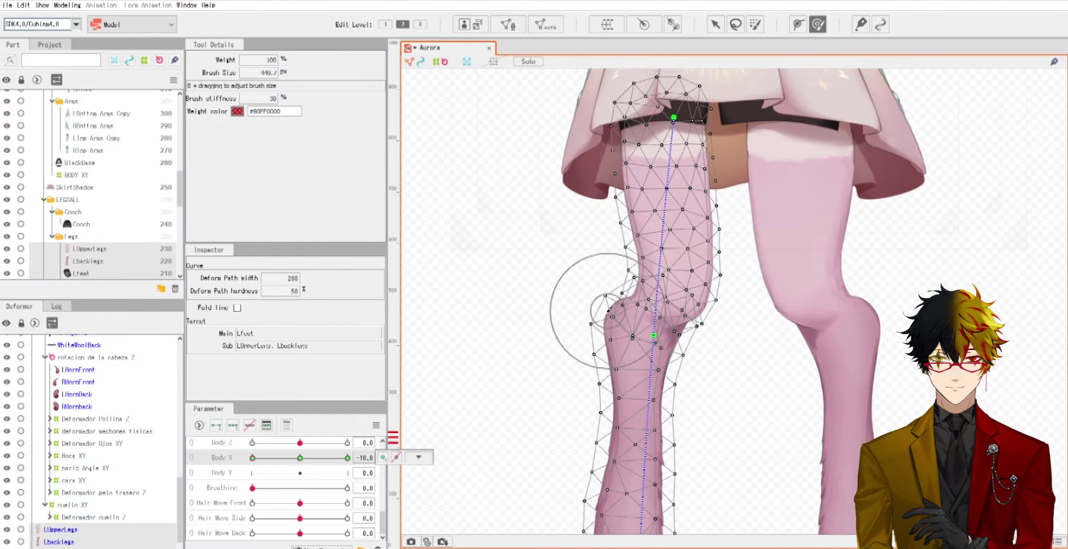
{"action": "scroll", "coordinate": [580, 311], "scroll_direction": "up", "scroll_amount": 2}
{"action": "mouse_move", "coordinate": [596, 322]}
{"action": "left_mouse_down"}
{"action": "mouse_move", "coordinate": [587, 319]}
{"action": "mouse_move", "coordinate": [655, 315]}
{"action": "mouse_move", "coordinate": [584, 313]}
{"action": "mouse_move", "coordinate": [560, 359]}
{"action": "left_mouse_up"}
{"action": "left_click_drag", "start_coordinate": [582, 274], "coordinate": [583, 278]}
{"action": "mouse_move", "coordinate": [252, 458]}
{"action": "left_mouse_down"}
{"action": "mouse_move", "coordinate": [284, 458]}
{"action": "mouse_move", "coordinate": [244, 455]}
{"action": "left_mouse_up"}
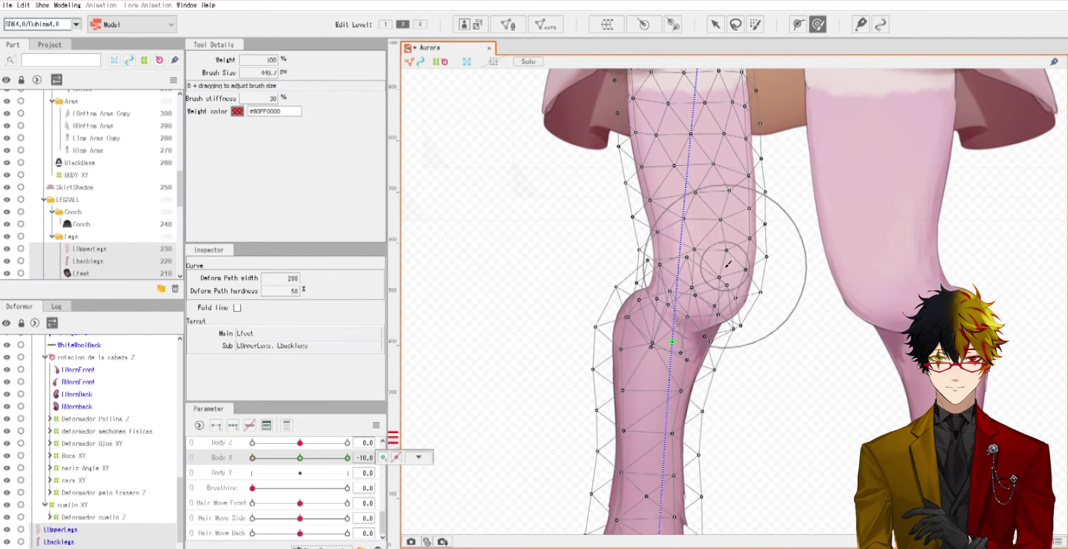
Step: Resize the Deform Brush to 346.3 px, undo the unwanted knee stroke and reshape both sides of the knee
{"action": "key", "text": "b"}
{"action": "left_click_drag", "start_coordinate": [699, 262], "coordinate": [651, 183]}
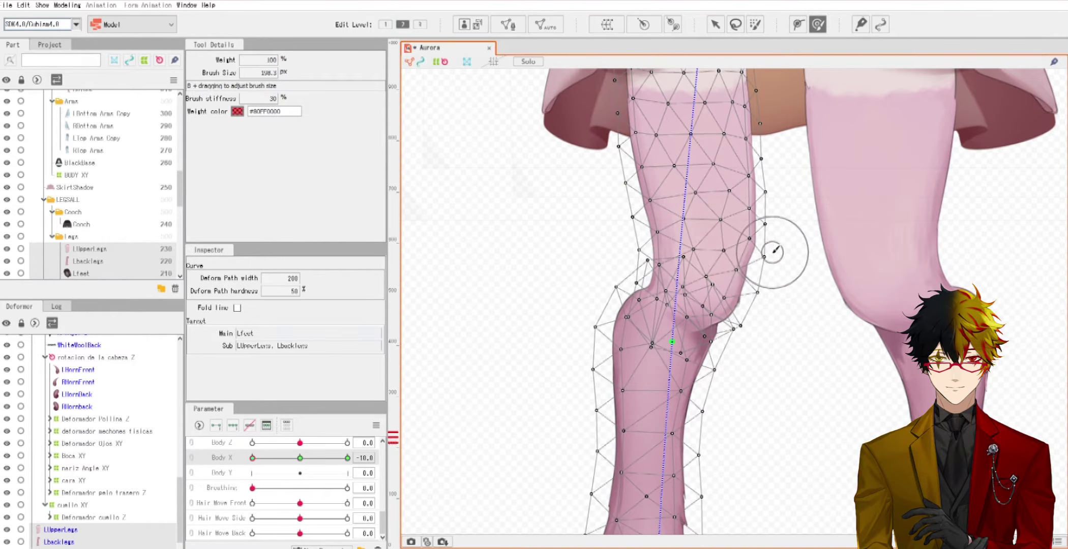
{"action": "key", "text": "ctrl+z"}
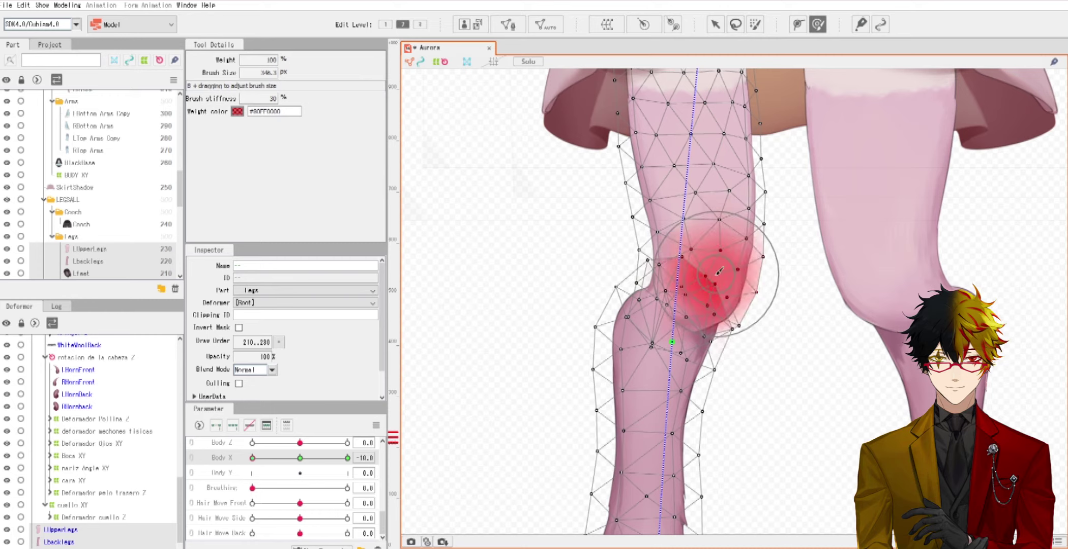
{"action": "left_click_drag", "start_coordinate": [606, 294], "coordinate": [613, 298]}
{"action": "left_click_drag", "start_coordinate": [605, 327], "coordinate": [610, 328]}
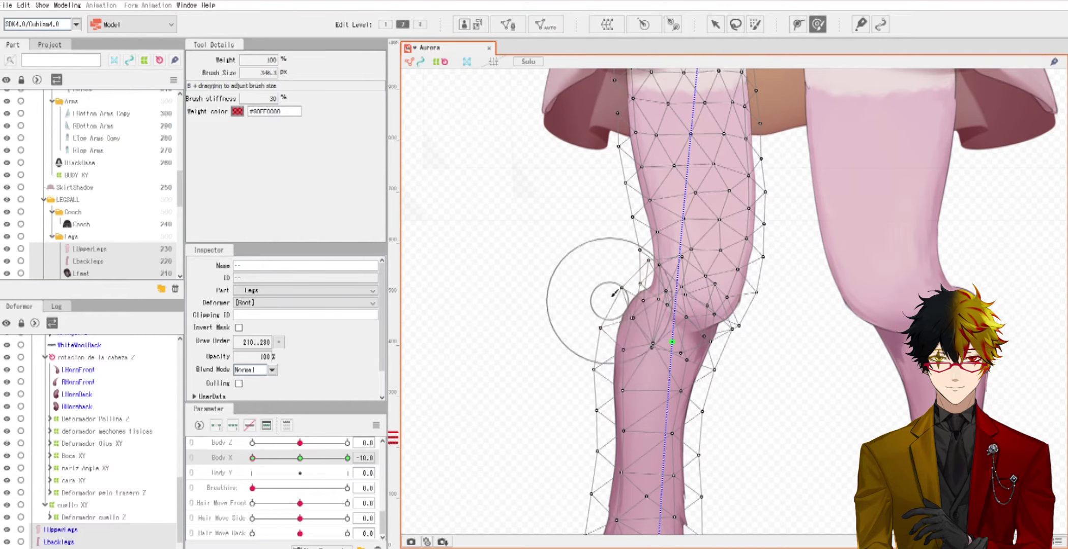
{"action": "left_click_drag", "start_coordinate": [717, 257], "coordinate": [689, 285]}
{"action": "scroll", "coordinate": [827, 282], "scroll_direction": "down", "scroll_amount": 3}
{"action": "left_click_drag", "start_coordinate": [832, 282], "coordinate": [756, 294]}
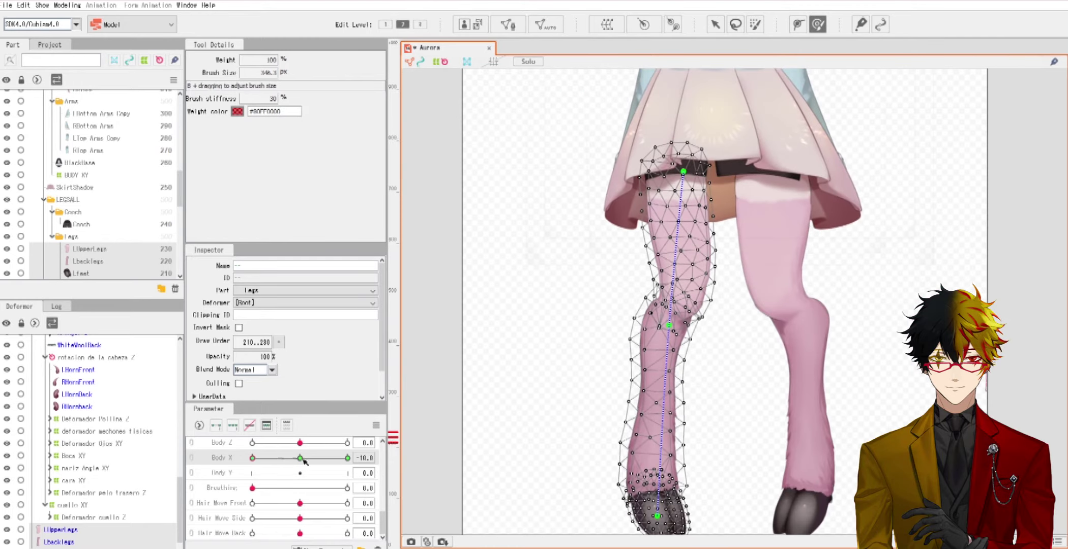
Step: Recheck the leg's movement along Body X and refine the outer knee and inner thigh contours at -10
{"action": "mouse_move", "coordinate": [258, 458]}
{"action": "left_mouse_down"}
{"action": "mouse_move", "coordinate": [304, 459]}
{"action": "mouse_move", "coordinate": [251, 450]}
{"action": "left_mouse_up"}
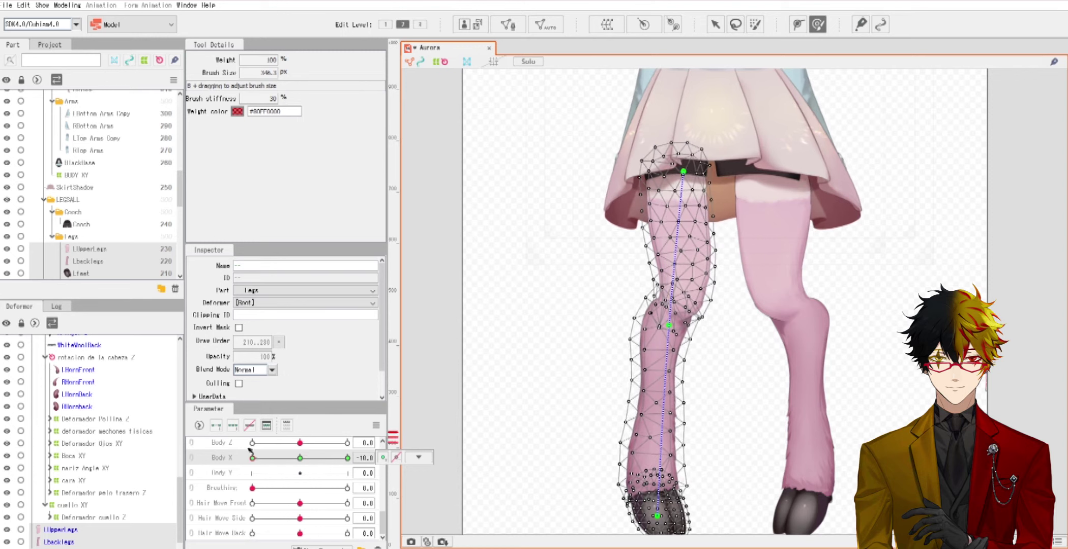
{"action": "scroll", "coordinate": [671, 259], "scroll_direction": "up", "scroll_amount": 3}
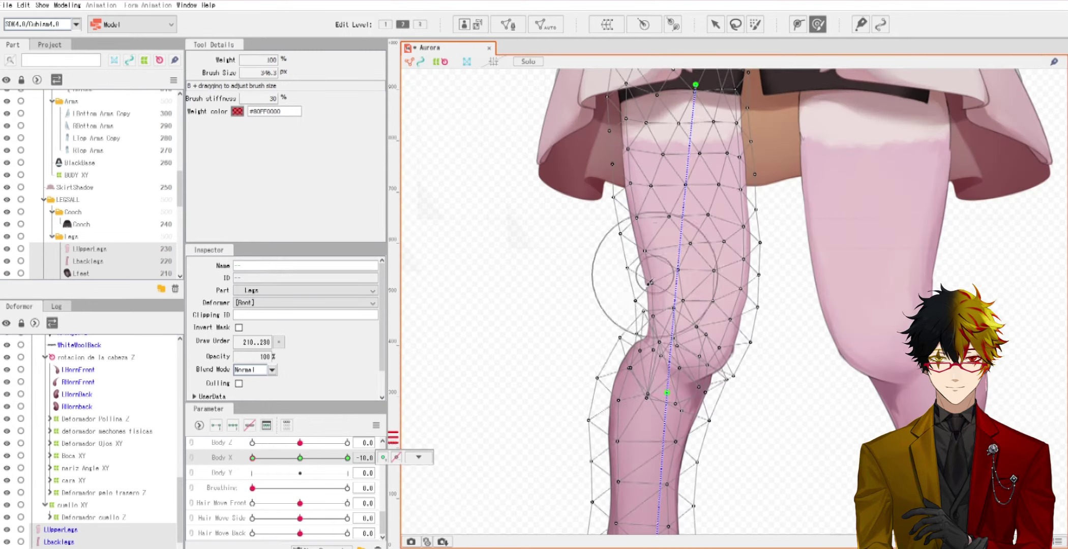
{"action": "left_click_drag", "start_coordinate": [601, 351], "coordinate": [585, 353]}
{"action": "scroll", "coordinate": [584, 354], "scroll_direction": "down", "scroll_amount": 2}
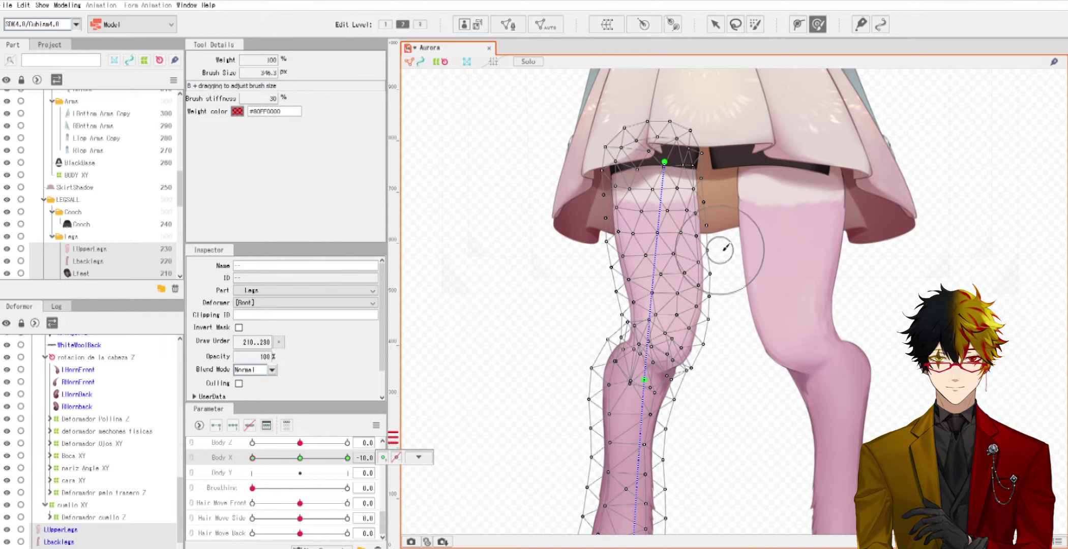
{"action": "left_click_drag", "start_coordinate": [729, 257], "coordinate": [726, 288]}
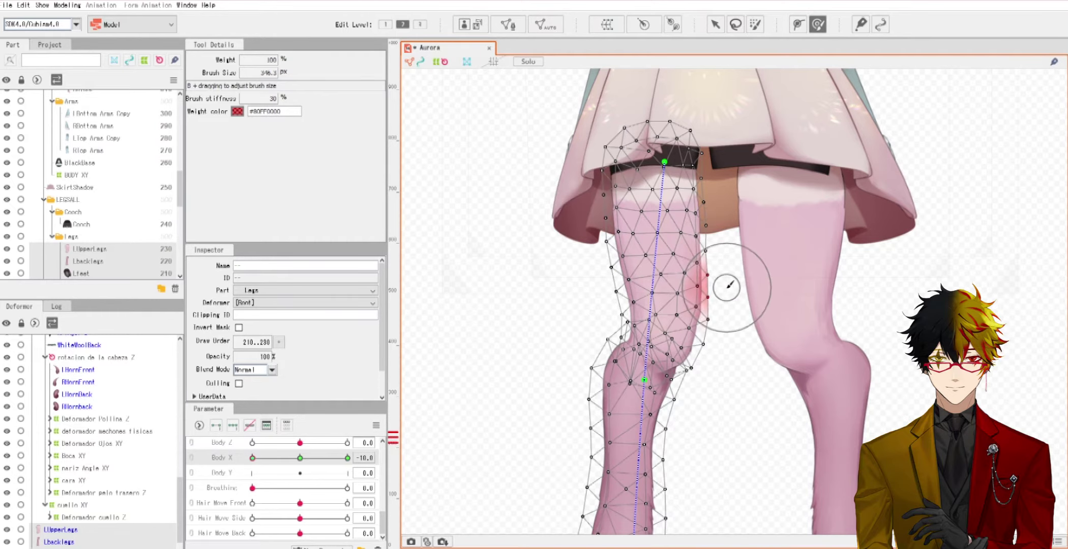
{"action": "scroll", "coordinate": [728, 286], "scroll_direction": "down", "scroll_amount": 4}
{"action": "scroll", "coordinate": [712, 275], "scroll_direction": "up", "scroll_amount": 3}
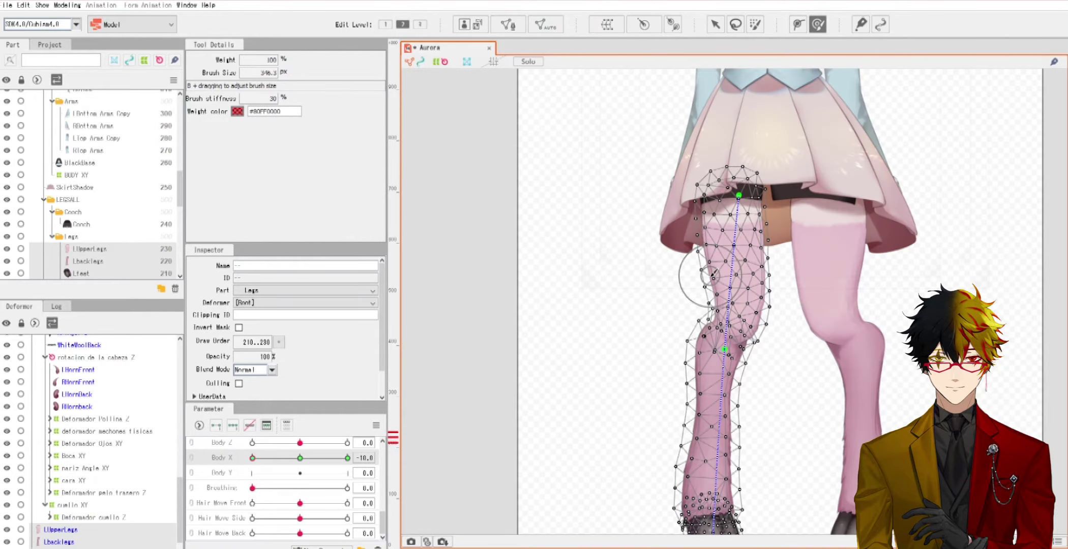
Step: Deselect the leg and move Body X from -10 to 10 to check the legs against the whole body
{"action": "left_click", "coordinate": [715, 24]}
{"action": "scroll", "coordinate": [1012, 320], "scroll_direction": "down", "scroll_amount": 2}
{"action": "left_click", "coordinate": [1012, 319]}
{"action": "left_click_drag", "start_coordinate": [1013, 320], "coordinate": [942, 371]}
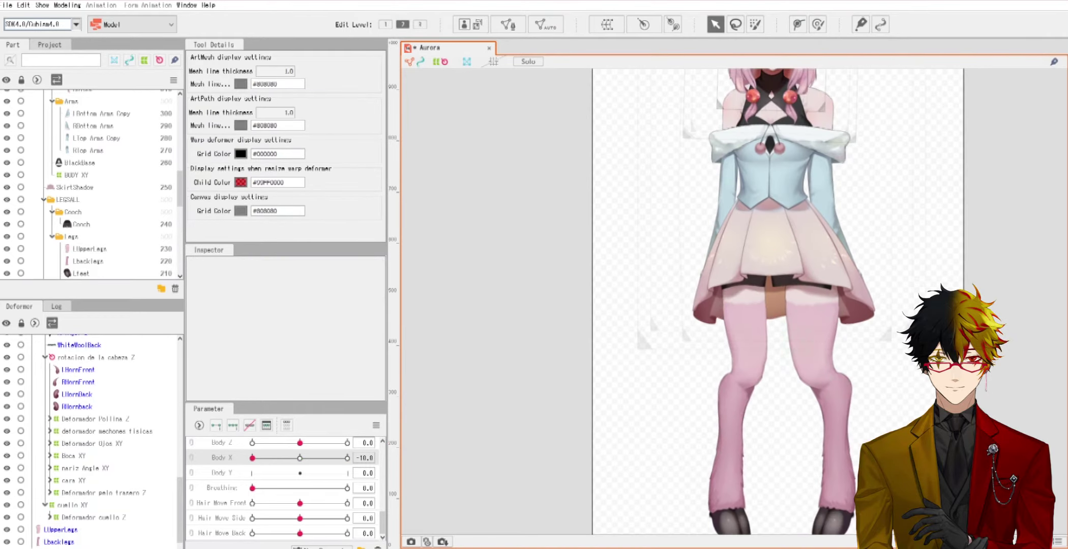
{"action": "left_click_drag", "start_coordinate": [252, 459], "coordinate": [366, 458]}
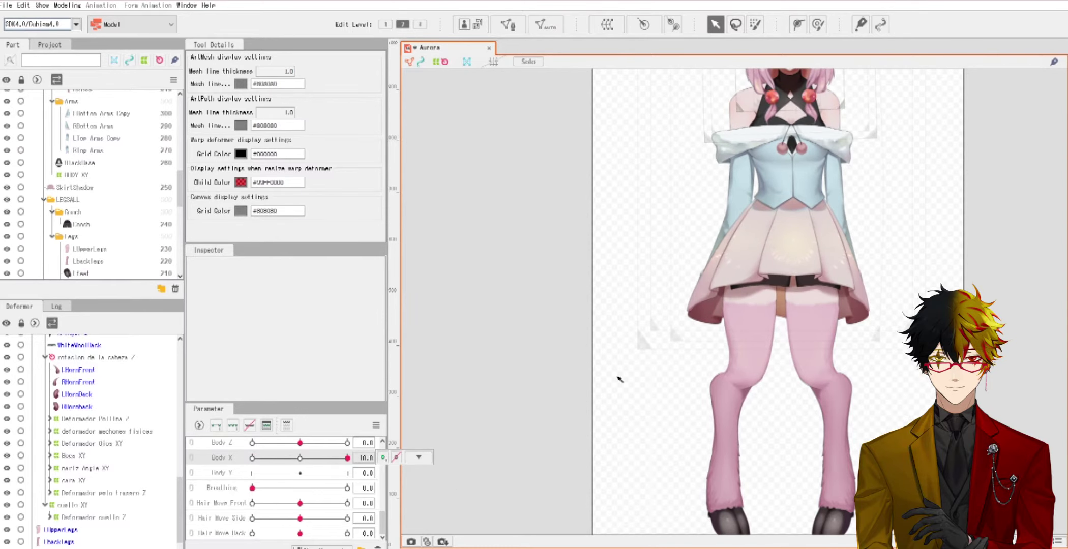
Step: Select LUpperLegs, Lbacklegs and Lfeet at Body X 10 and move the path's hip point inward toward the other leg
{"action": "left_click", "coordinate": [758, 357]}
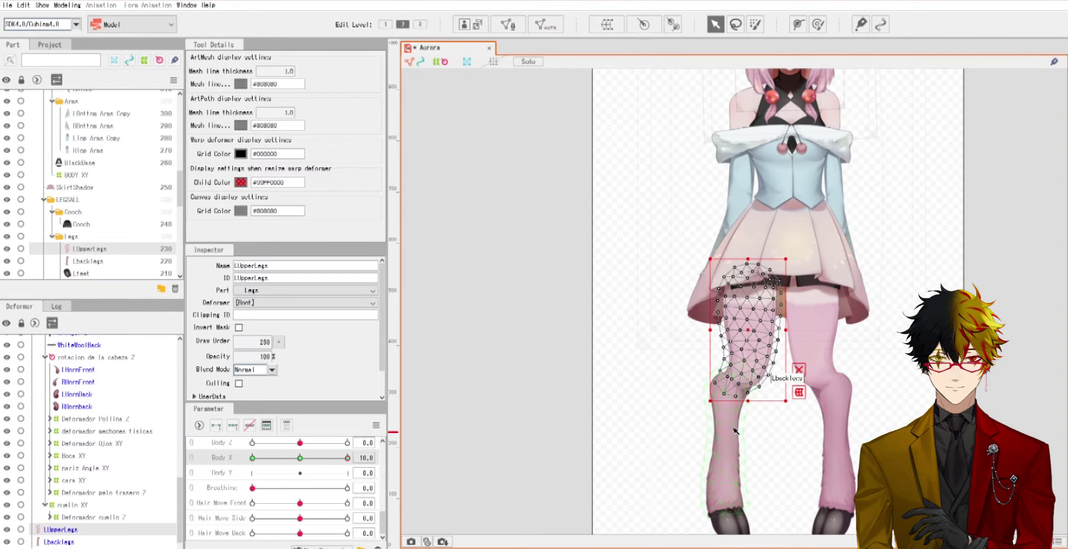
{"action": "left_click", "coordinate": [731, 492], "text": "shift"}
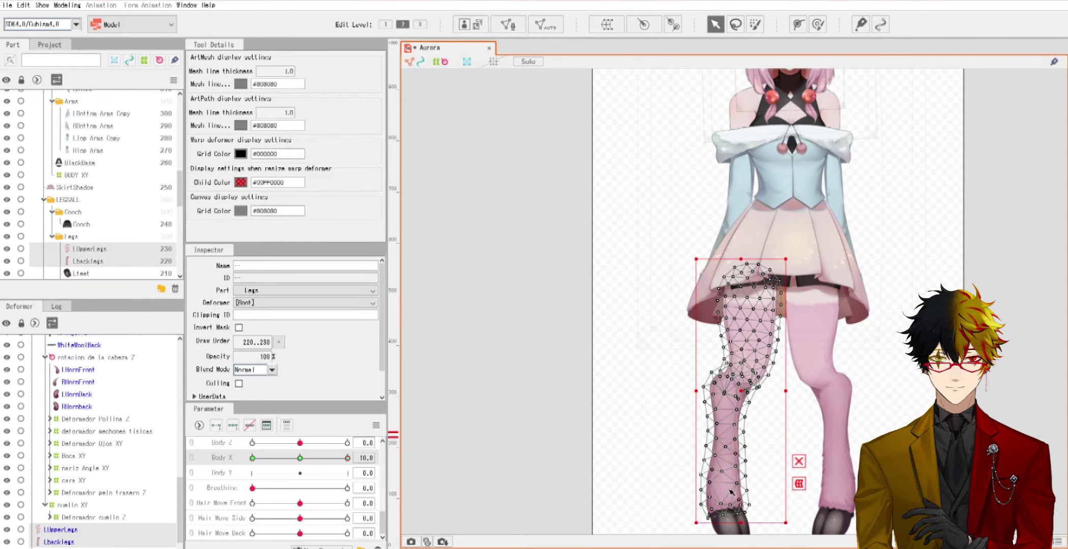
{"action": "left_click", "coordinate": [734, 532], "text": "shift"}
{"action": "scroll", "coordinate": [742, 280], "scroll_direction": "up", "scroll_amount": 3}
{"action": "left_click_drag", "start_coordinate": [738, 286], "coordinate": [756, 285]}
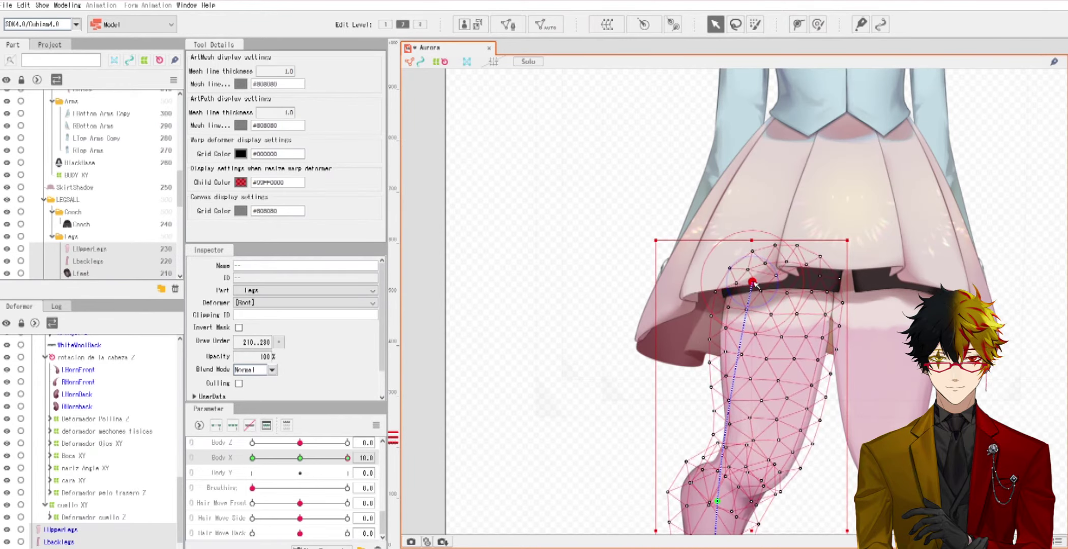
Step: Reshape the upper leg and knee edges at Body X 10 with the Deform Brush
{"action": "left_click", "coordinate": [818, 24]}
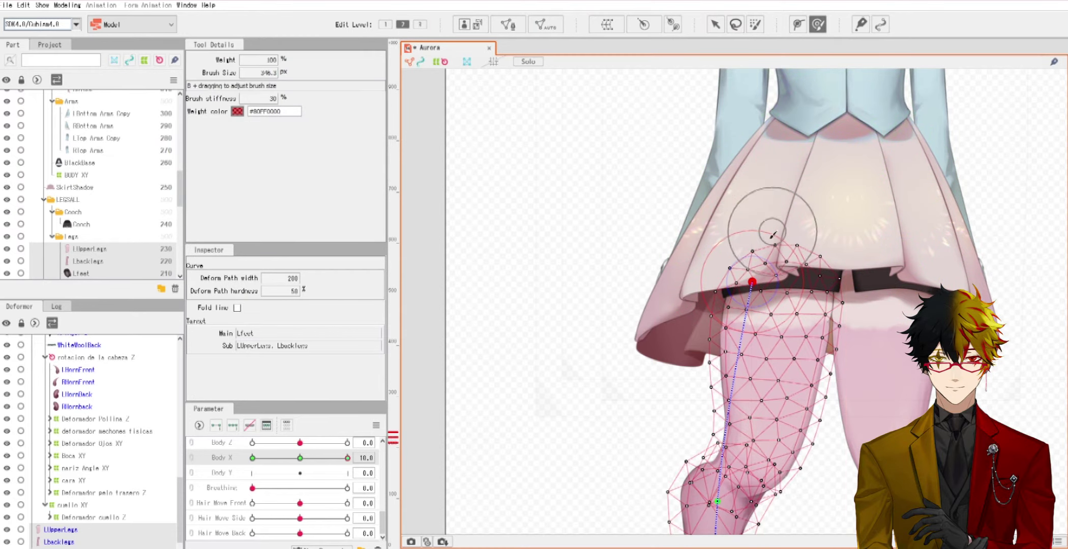
{"action": "scroll", "coordinate": [572, 448], "scroll_direction": "up", "scroll_amount": 2}
{"action": "left_click_drag", "start_coordinate": [725, 302], "coordinate": [726, 323]}
{"action": "left_click_drag", "start_coordinate": [834, 308], "coordinate": [835, 230]}
{"action": "left_click", "coordinate": [835, 334]}
{"action": "scroll", "coordinate": [836, 333], "scroll_direction": "down", "scroll_amount": 2}
{"action": "left_click_drag", "start_coordinate": [704, 403], "coordinate": [712, 400]}
{"action": "left_click_drag", "start_coordinate": [791, 396], "coordinate": [796, 393]}
Step: Enlarge the Deform Brush to about 865 px, brush the lower leg between knee and hoof, and undo the last stroke
{"action": "key", "text": "b"}
{"action": "mouse_move", "coordinate": [640, 312]}
{"action": "left_mouse_down"}
{"action": "mouse_move", "coordinate": [678, 324]}
{"action": "mouse_move", "coordinate": [759, 390]}
{"action": "mouse_move", "coordinate": [741, 298]}
{"action": "mouse_move", "coordinate": [740, 321]}
{"action": "left_mouse_up"}
{"action": "scroll", "coordinate": [755, 387], "scroll_direction": "down", "scroll_amount": 2}
{"action": "scroll", "coordinate": [740, 320], "scroll_direction": "up", "scroll_amount": 2}
{"action": "scroll", "coordinate": [705, 395], "scroll_direction": "down", "scroll_amount": 2}
{"action": "left_click_drag", "start_coordinate": [705, 395], "coordinate": [704, 337]}
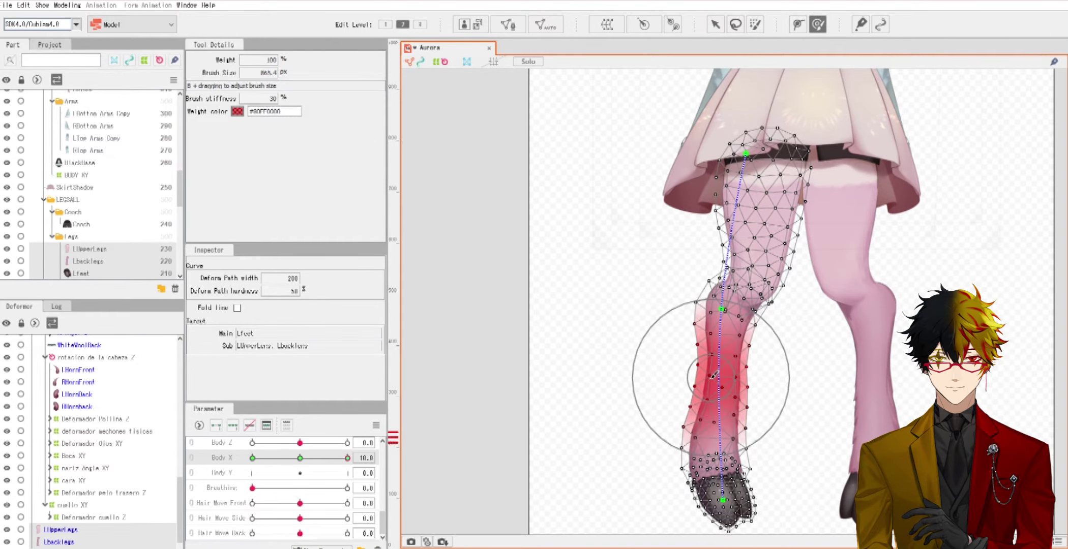
{"action": "key", "text": "ctrl+z"}
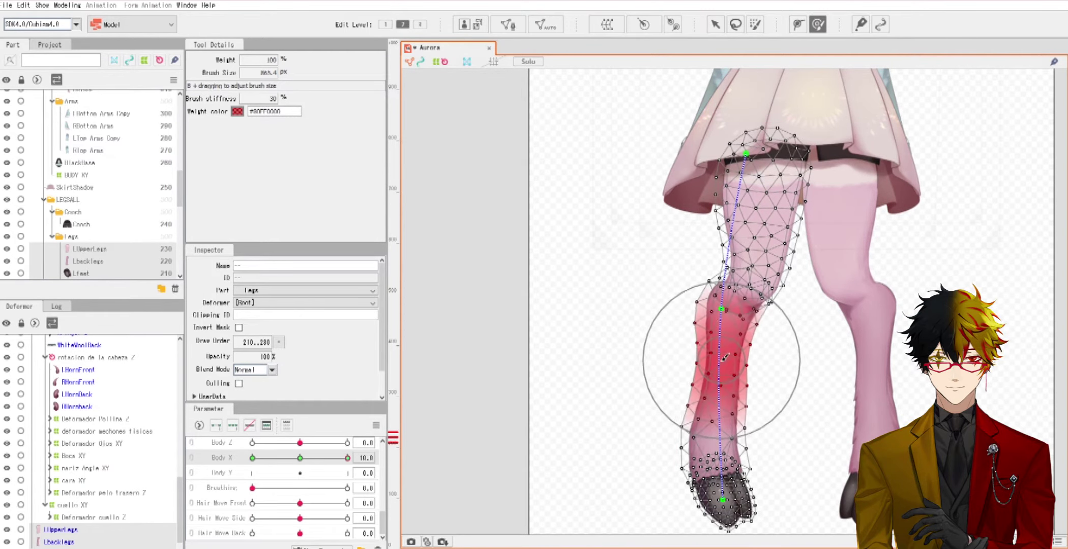
Step: Sweep Body X to check the bend, refine the outer knee at 10 with the large brush, and review the full figure
{"action": "mouse_move", "coordinate": [347, 458]}
{"action": "left_mouse_down"}
{"action": "mouse_move", "coordinate": [305, 458]}
{"action": "mouse_move", "coordinate": [363, 458]}
{"action": "mouse_move", "coordinate": [295, 460]}
{"action": "mouse_move", "coordinate": [389, 465]}
{"action": "left_mouse_up"}
{"action": "scroll", "coordinate": [661, 244], "scroll_direction": "up", "scroll_amount": 4}
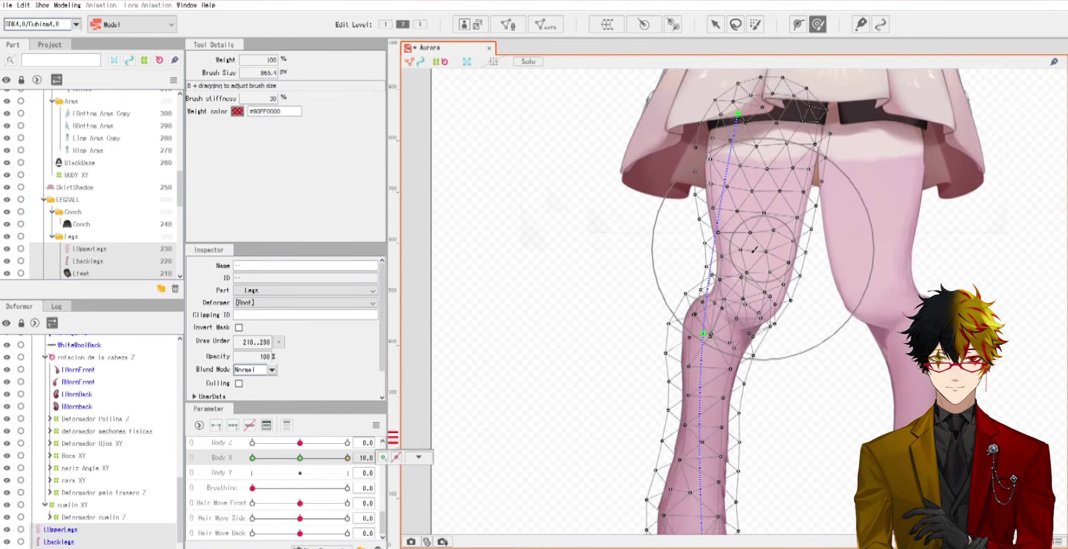
{"action": "left_click_drag", "start_coordinate": [596, 334], "coordinate": [579, 343]}
{"action": "scroll", "coordinate": [579, 344], "scroll_direction": "down", "scroll_amount": 2}
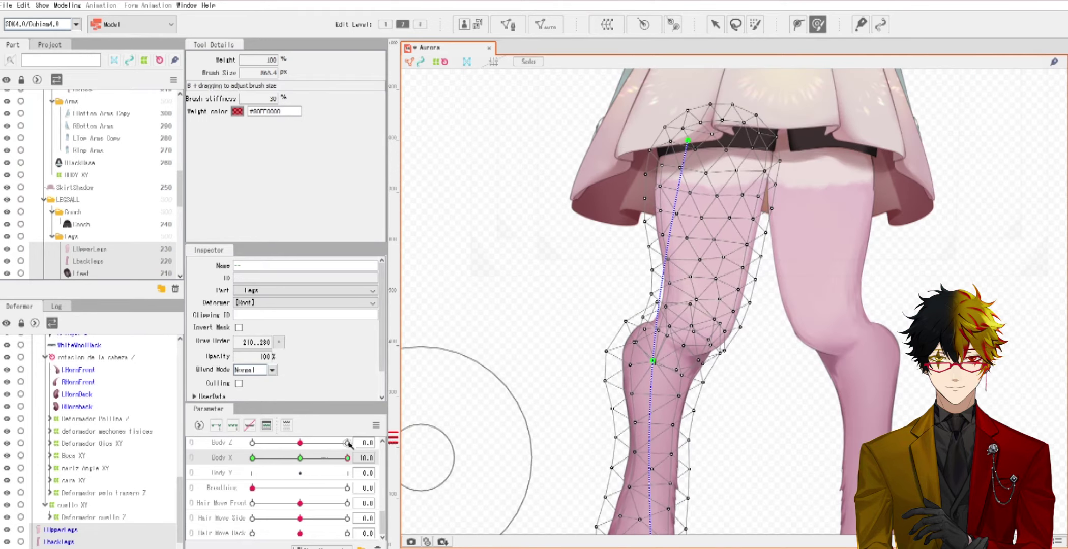
{"action": "left_click_drag", "start_coordinate": [347, 460], "coordinate": [371, 456]}
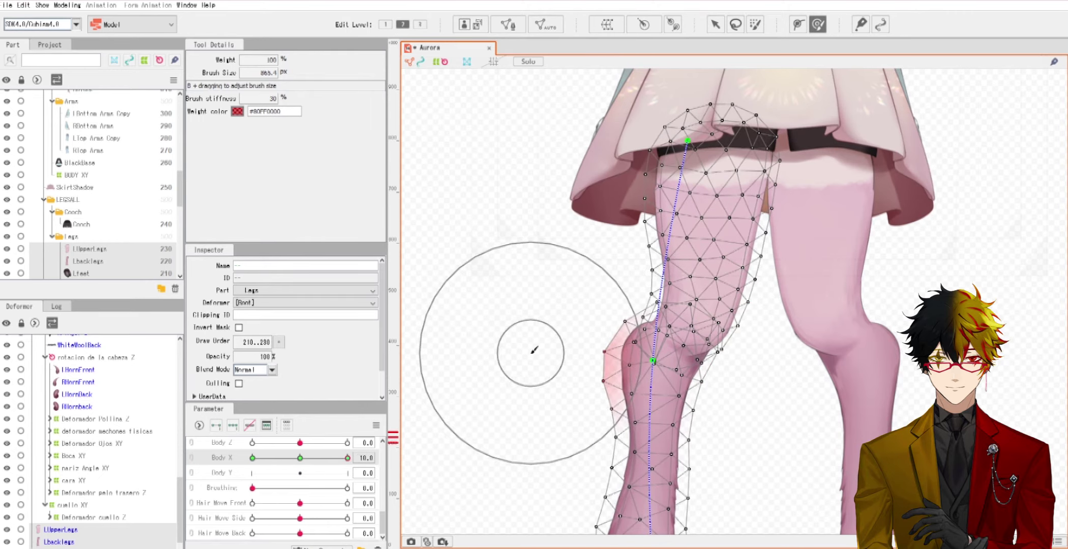
{"action": "scroll", "coordinate": [518, 350], "scroll_direction": "down", "scroll_amount": 3}
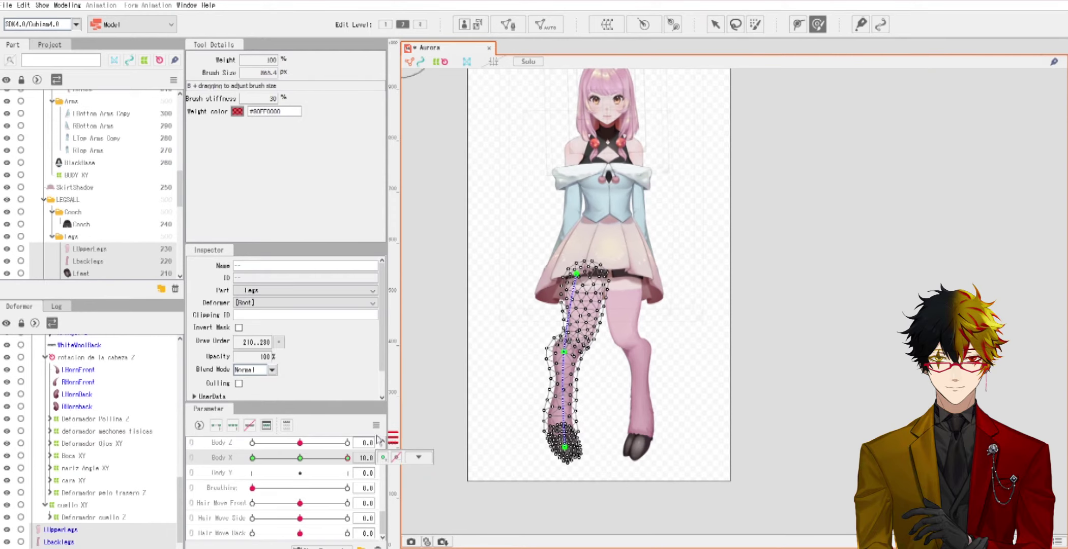
Step: Deselect the leg meshes, review the whole figure at Body X 10, and reset Body X to 0
{"action": "left_click", "coordinate": [715, 24]}
{"action": "left_click", "coordinate": [668, 210]}
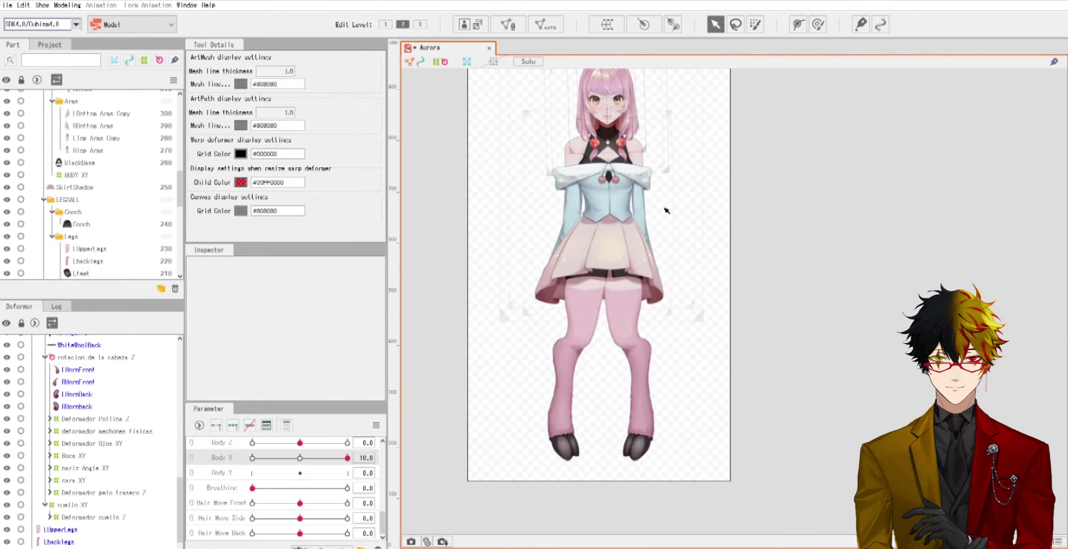
{"action": "scroll", "coordinate": [626, 268], "scroll_direction": "up", "scroll_amount": 3}
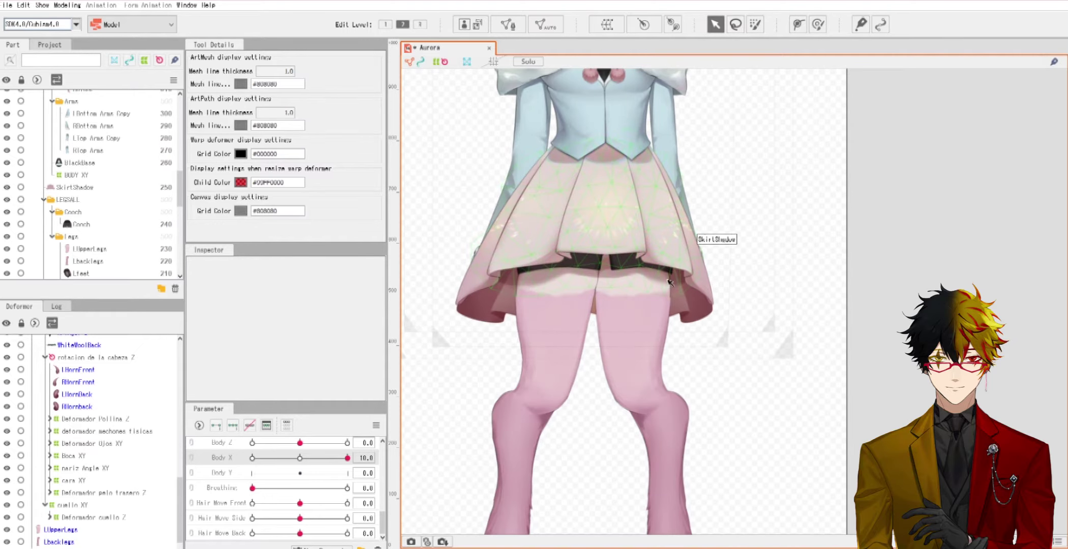
{"action": "scroll", "coordinate": [670, 282], "scroll_direction": "down", "scroll_amount": 5}
{"action": "left_click_drag", "start_coordinate": [672, 289], "coordinate": [673, 312]}
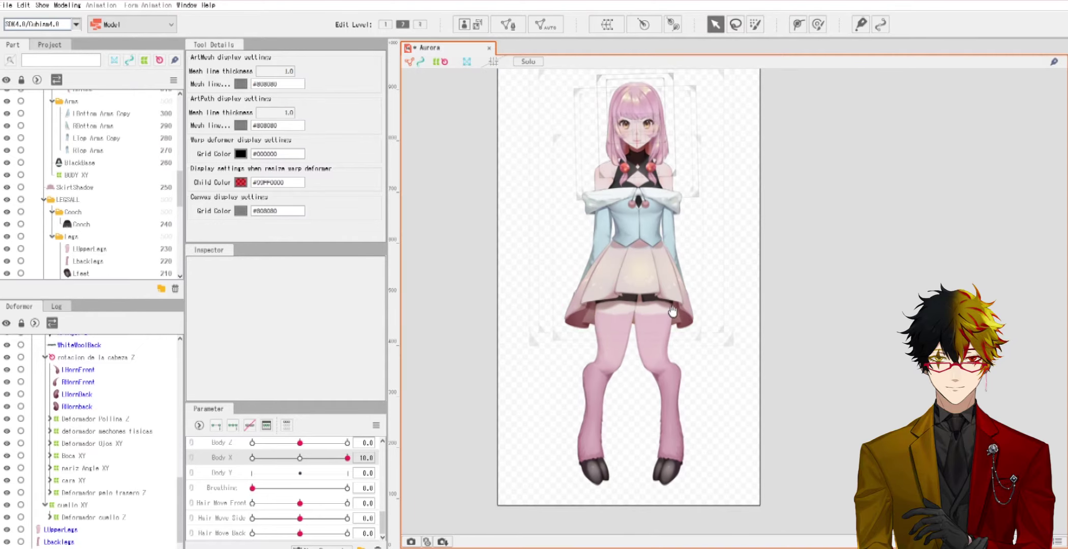
{"action": "left_click", "coordinate": [366, 458]}
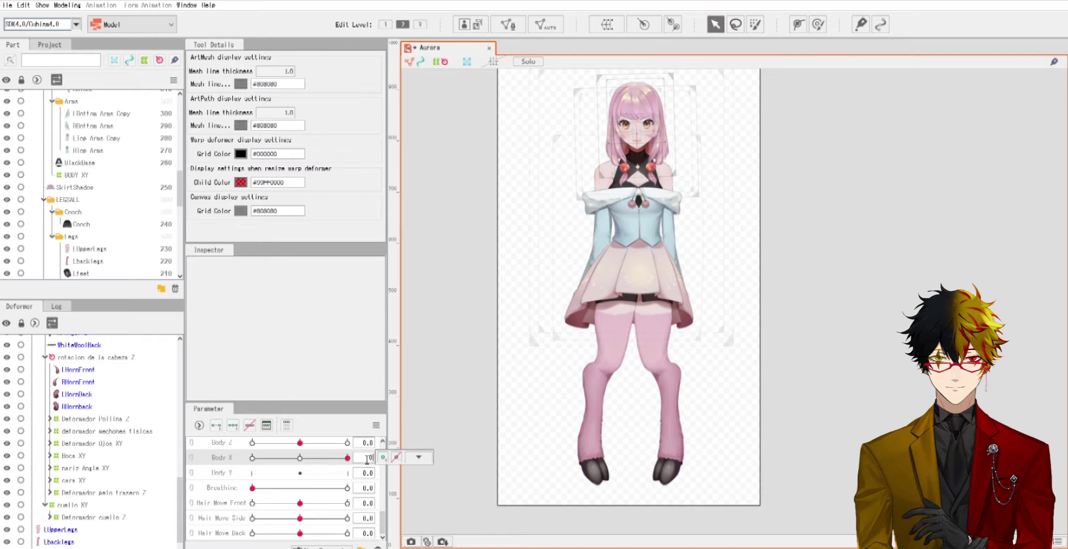
{"action": "key", "text": "Return"}
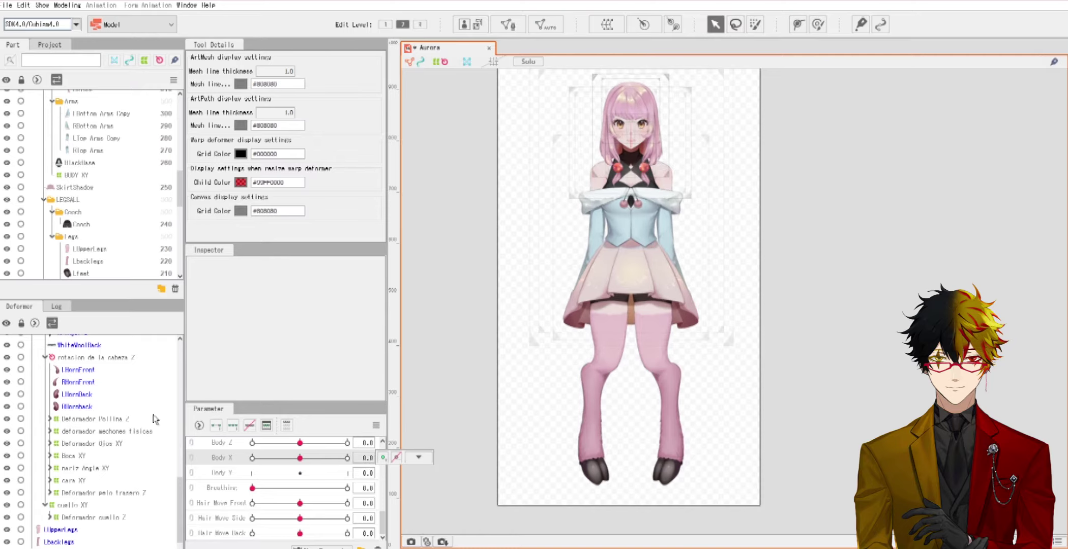
Step: Select the BODY XY warp deformer and add three keys to it on the Body Y parameter
{"action": "scroll", "coordinate": [131, 408], "scroll_direction": "up", "scroll_amount": 5}
{"action": "left_click", "coordinate": [76, 366]}
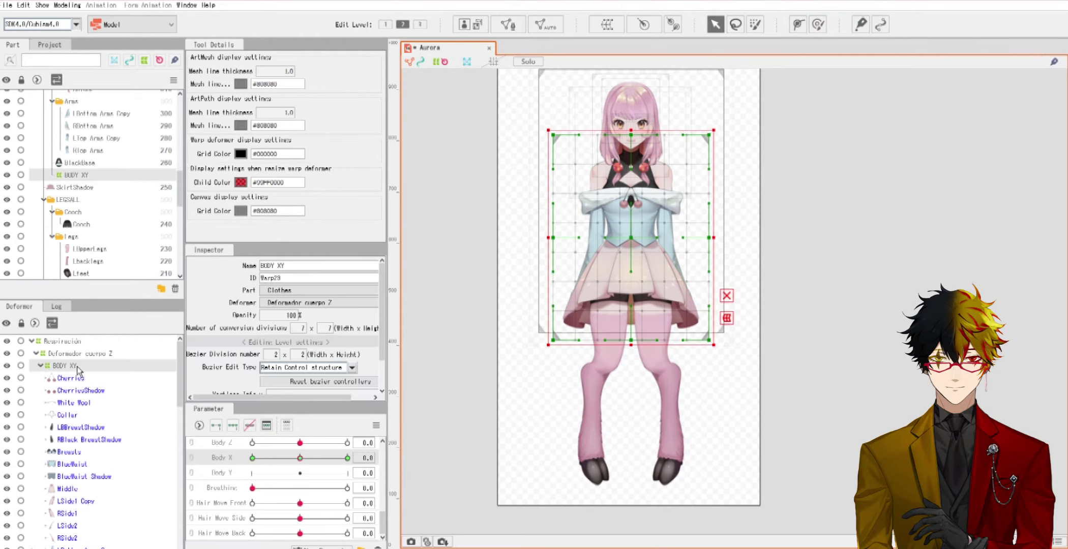
{"action": "left_click", "coordinate": [232, 476]}
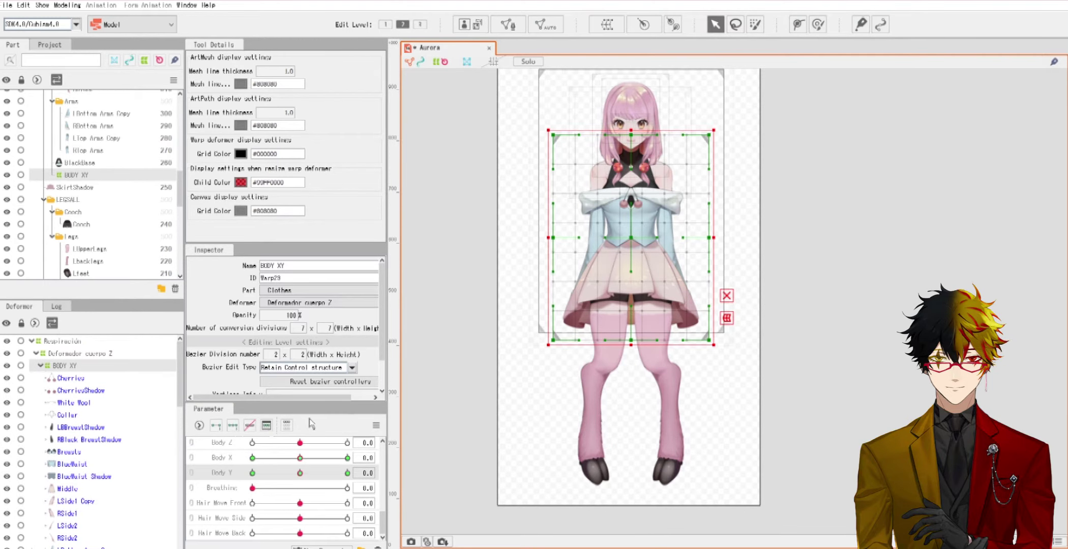
{"action": "scroll", "coordinate": [633, 328], "scroll_direction": "up", "scroll_amount": 2}
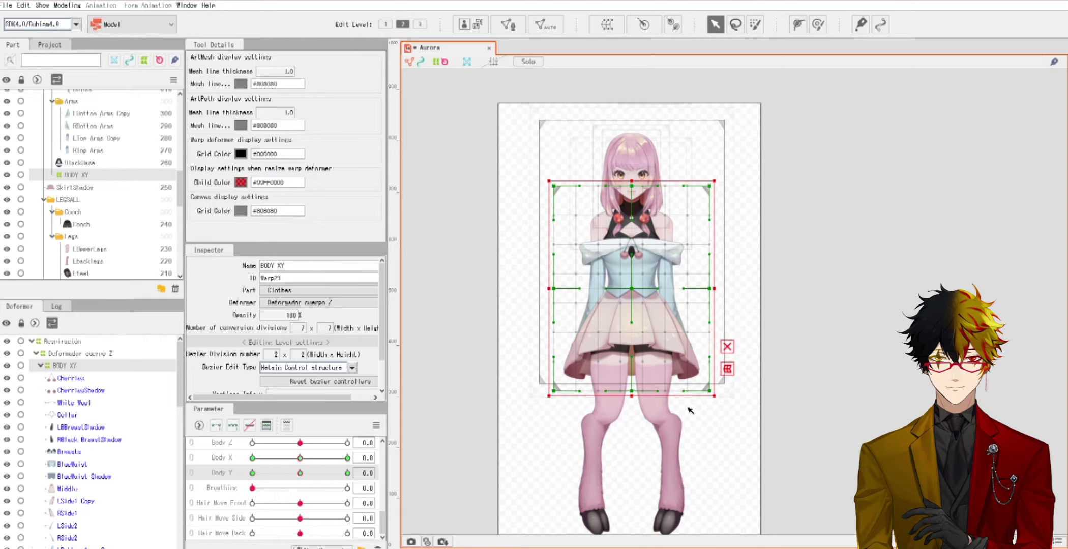
{"action": "left_click", "coordinate": [669, 414]}
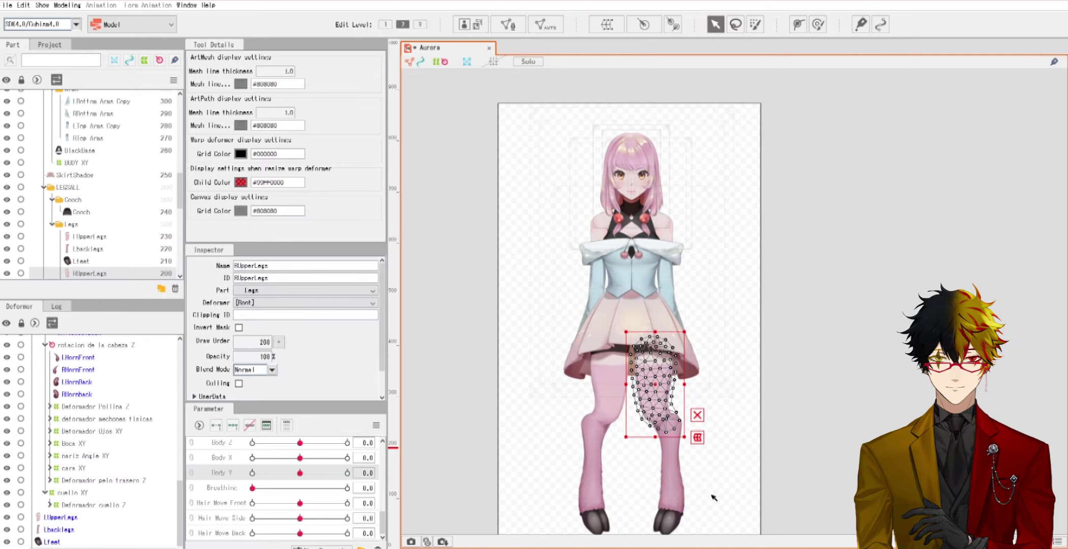
{"action": "left_click_drag", "start_coordinate": [643, 418], "coordinate": [647, 414]}
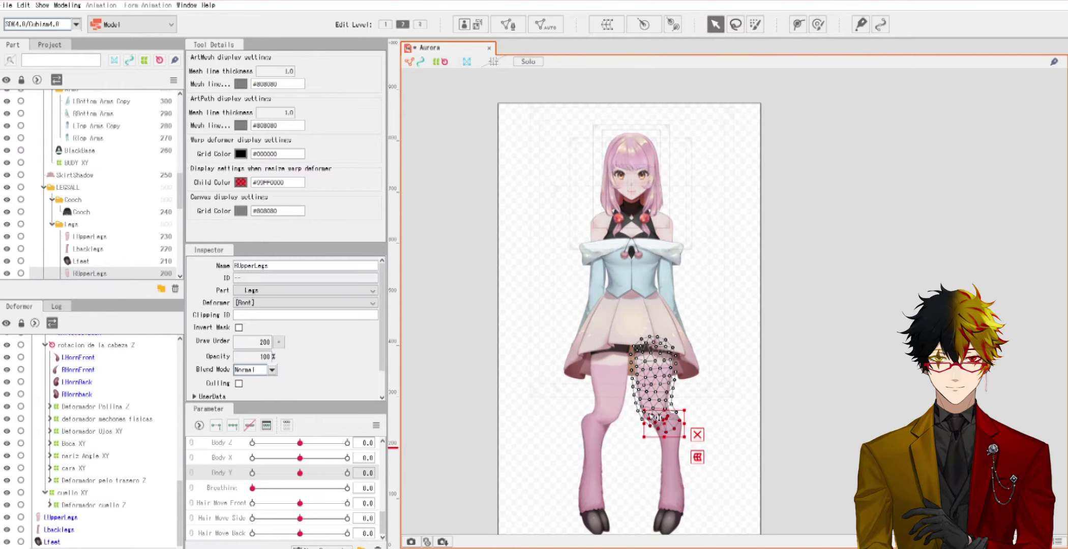
{"action": "left_click", "coordinate": [699, 329]}
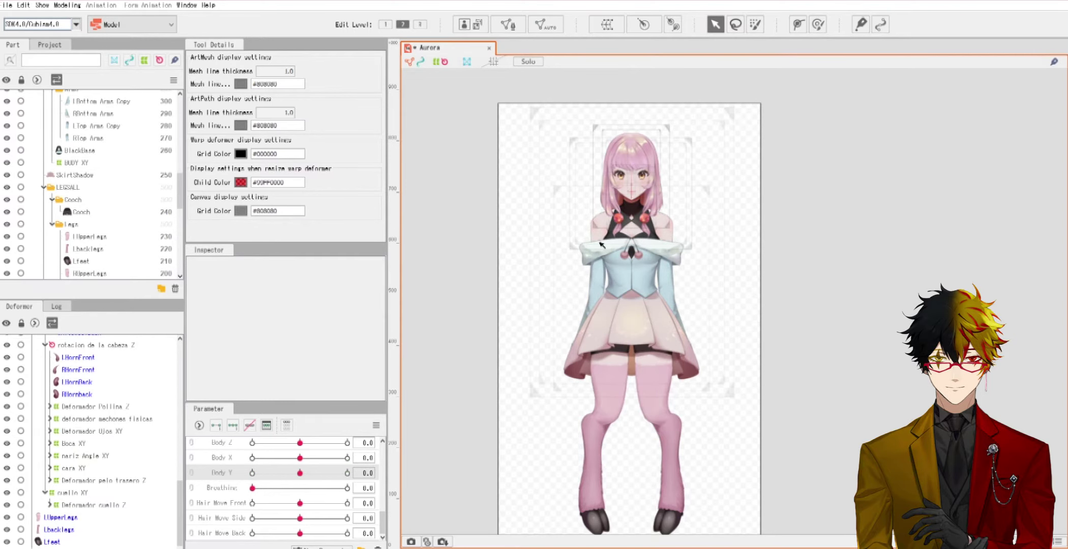
{"action": "scroll", "coordinate": [600, 244], "scroll_direction": "up", "scroll_amount": 3}
{"action": "scroll", "coordinate": [595, 227], "scroll_direction": "down", "scroll_amount": 3}
{"action": "scroll", "coordinate": [122, 397], "scroll_direction": "up", "scroll_amount": 5}
Step: At Body Y 10, move the BODY XY warp deformer's upper, central and lower middle points slightly upward to arch the grid
{"action": "left_click", "coordinate": [82, 370]}
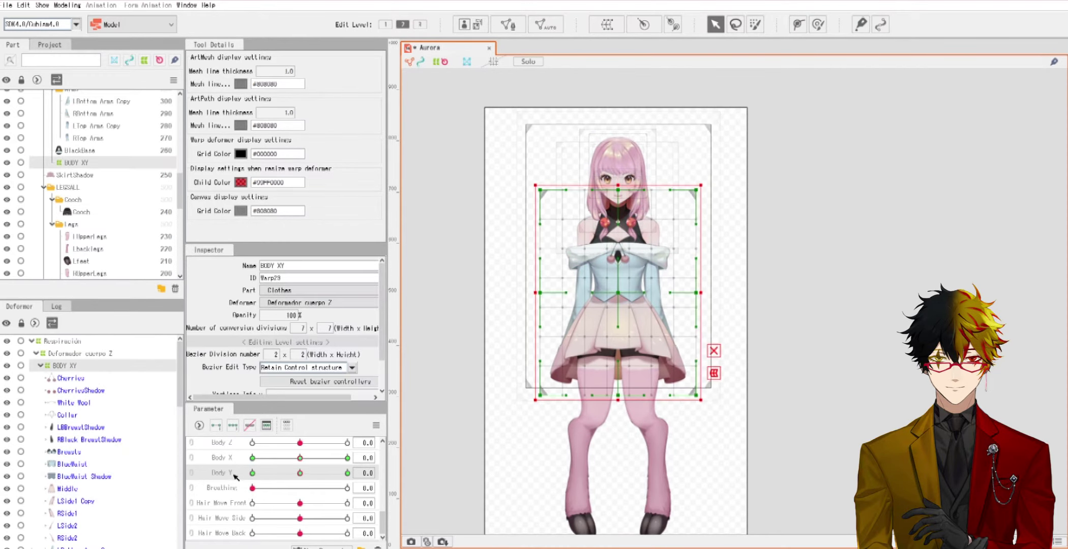
{"action": "left_click_drag", "start_coordinate": [301, 475], "coordinate": [375, 488]}
{"action": "scroll", "coordinate": [608, 294], "scroll_direction": "up", "scroll_amount": 2}
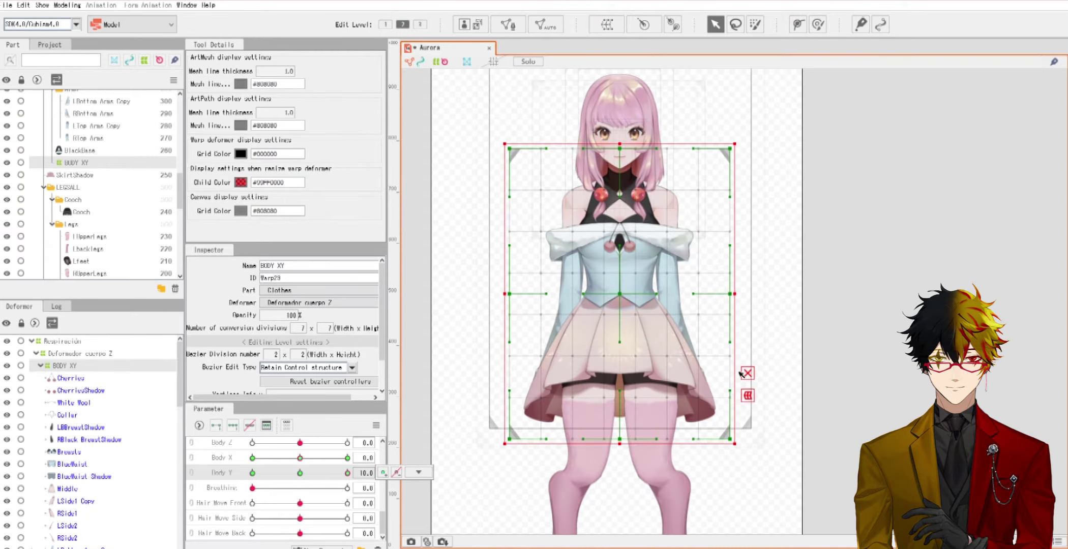
{"action": "left_click_drag", "start_coordinate": [622, 295], "coordinate": [622, 289]}
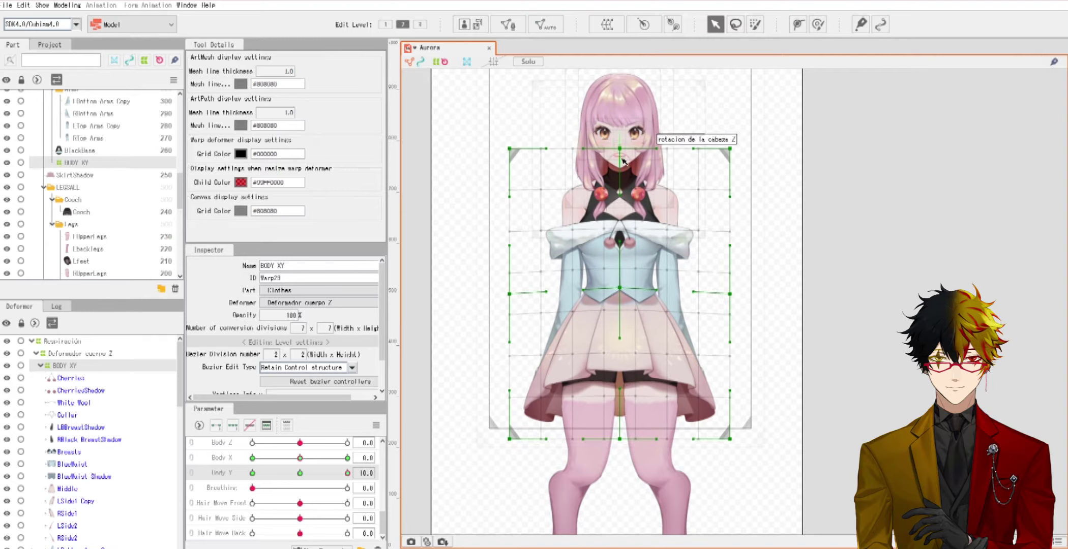
{"action": "left_click_drag", "start_coordinate": [619, 151], "coordinate": [619, 146]}
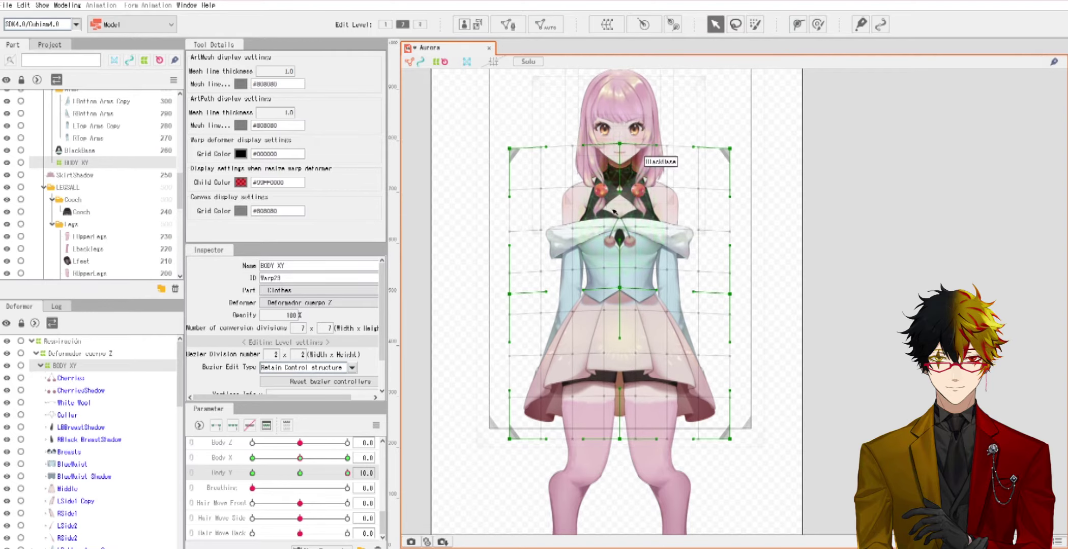
{"action": "left_click_drag", "start_coordinate": [620, 439], "coordinate": [621, 430]}
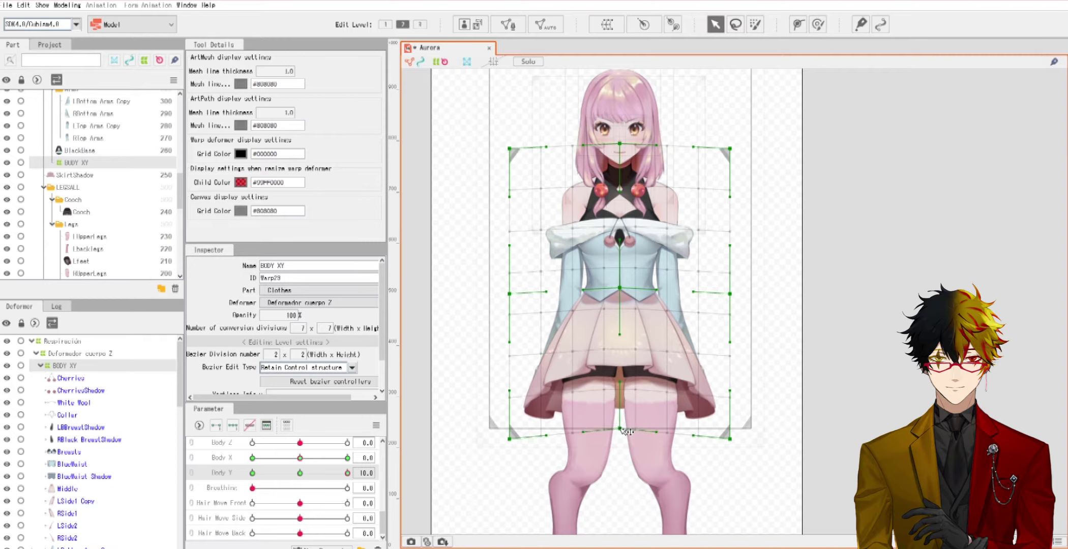
{"action": "left_click_drag", "start_coordinate": [624, 289], "coordinate": [627, 285]}
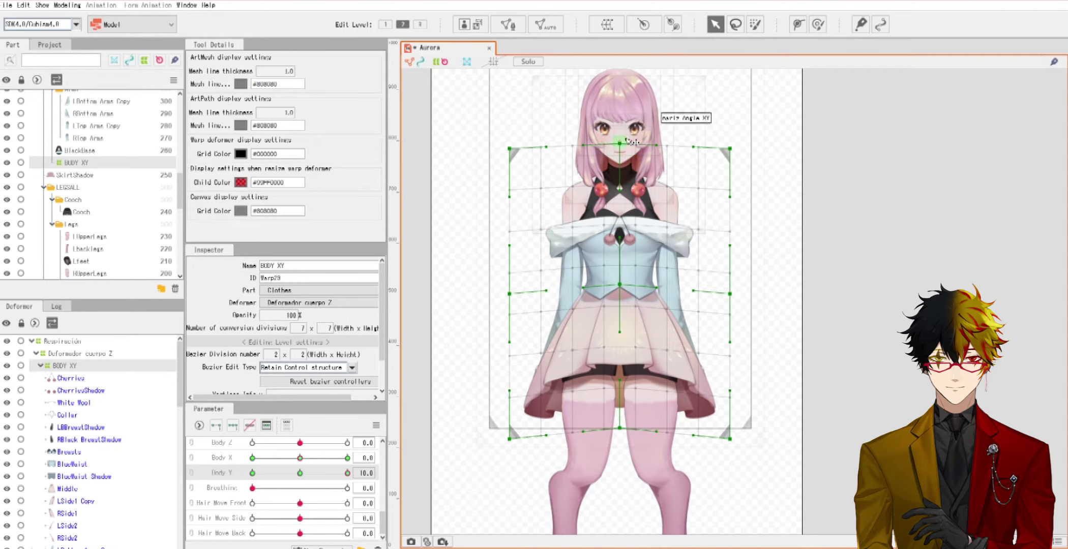
Step: Sweep Body Y between 0 and 10 to check the torso's upward bend
{"action": "mouse_move", "coordinate": [347, 474]}
{"action": "left_mouse_down"}
{"action": "mouse_move", "coordinate": [290, 479]}
{"action": "mouse_move", "coordinate": [348, 490]}
{"action": "left_mouse_up"}
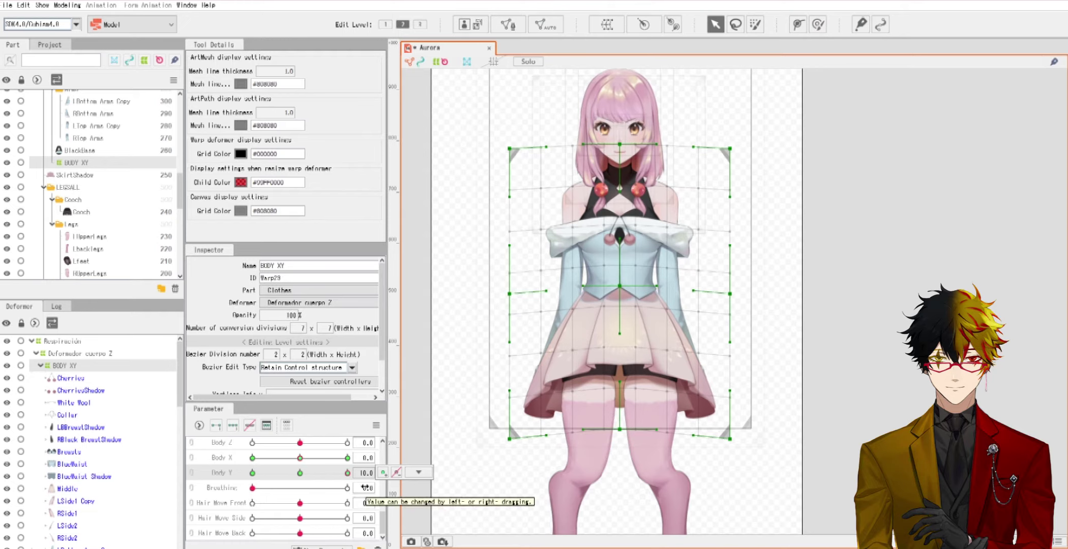
{"action": "left_click_drag", "start_coordinate": [347, 473], "coordinate": [366, 484]}
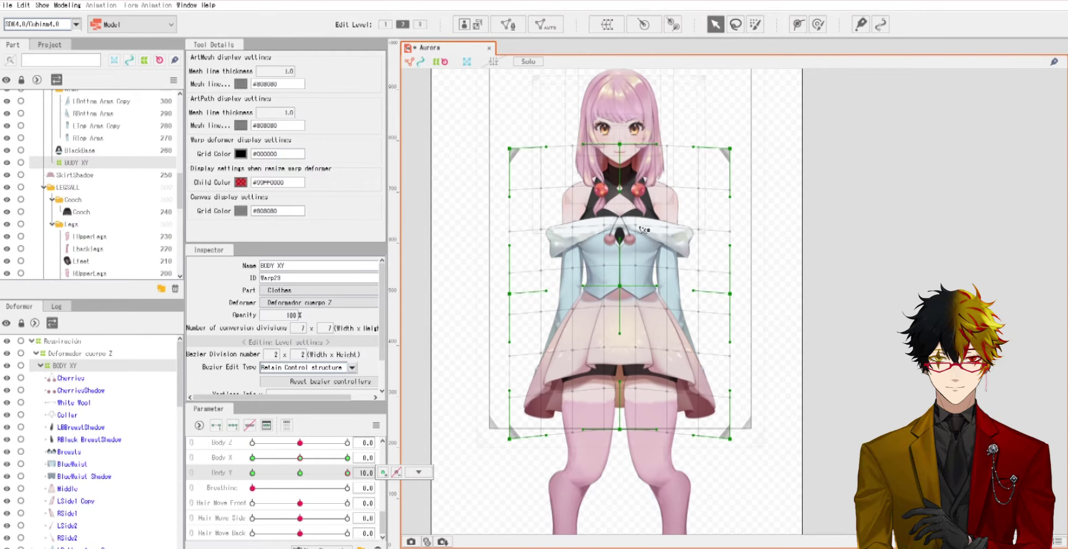
{"action": "left_click", "coordinate": [419, 473]}
{"action": "left_click_drag", "start_coordinate": [348, 474], "coordinate": [384, 480]}
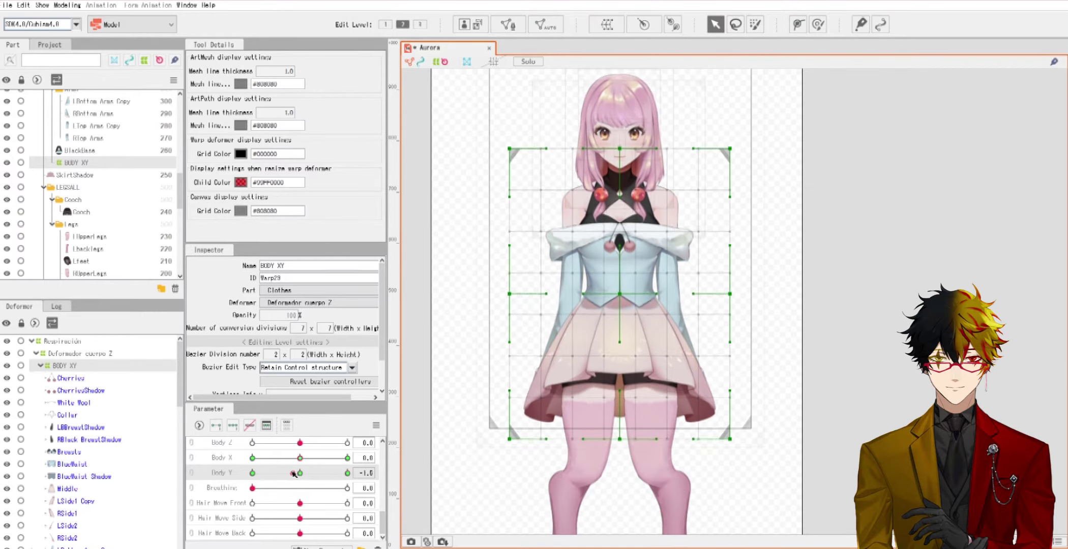
{"action": "left_click", "coordinate": [311, 474]}
{"action": "left_click_drag", "start_coordinate": [310, 477], "coordinate": [372, 479]}
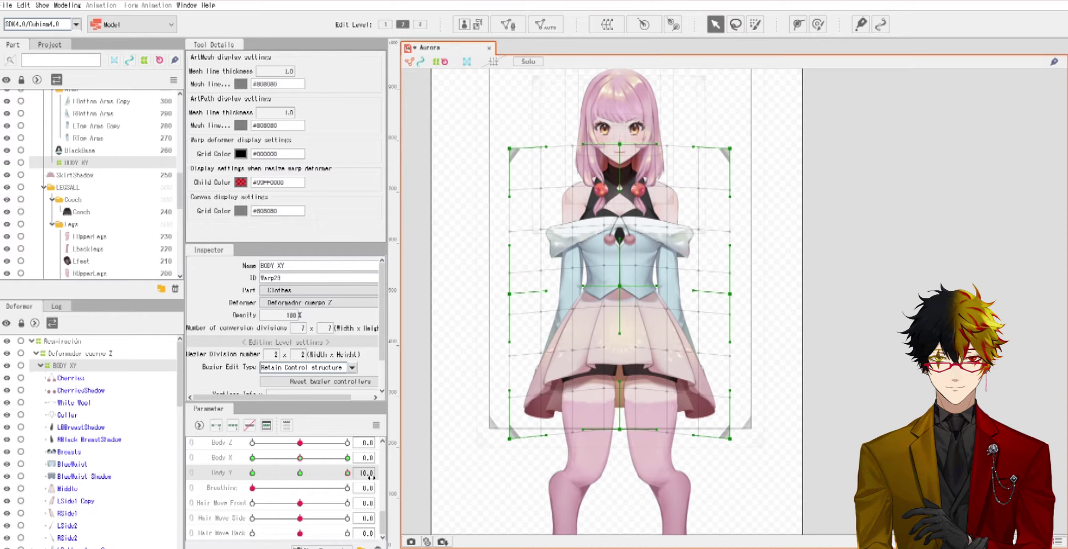
Step: Reflect the BODY XY warp deformer's Body Y 10 shape vertically onto the opposite key
{"action": "left_click", "coordinate": [364, 473]}
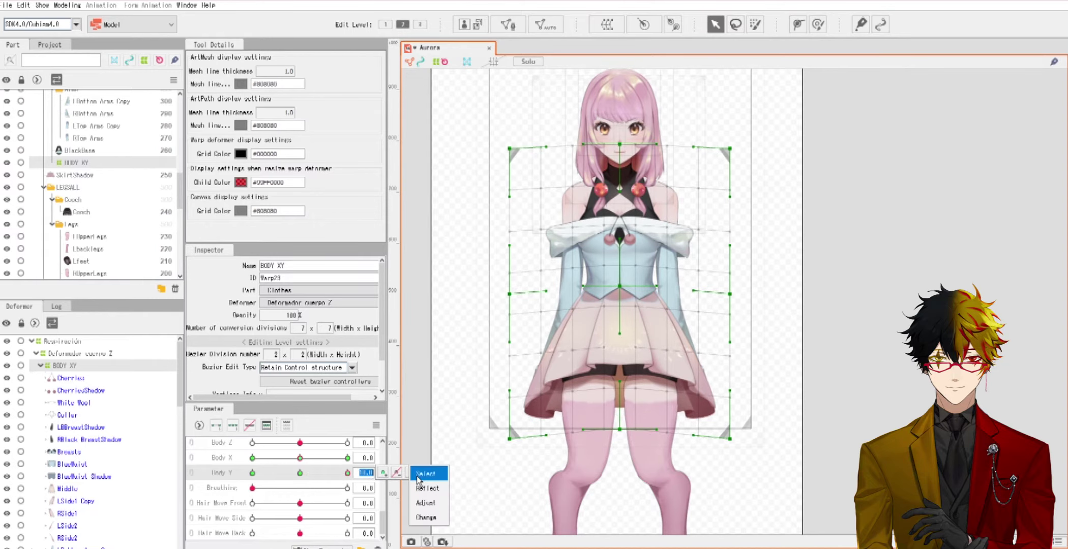
{"action": "left_click", "coordinate": [441, 486]}
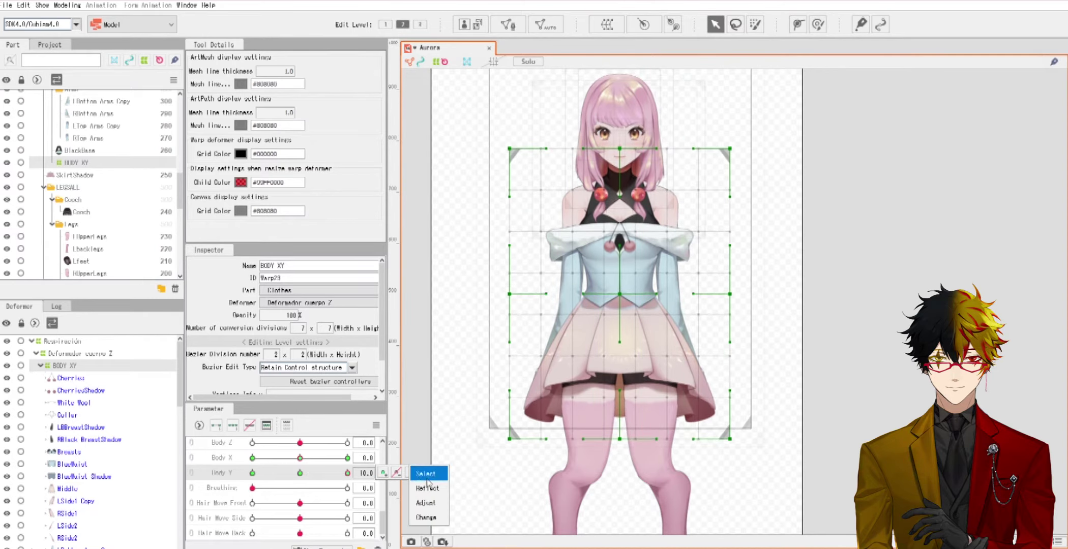
{"action": "left_click", "coordinate": [428, 487]}
{"action": "mouse_move", "coordinate": [348, 474]}
{"action": "left_mouse_down"}
{"action": "mouse_move", "coordinate": [310, 474]}
{"action": "mouse_move", "coordinate": [349, 474]}
{"action": "left_mouse_up"}
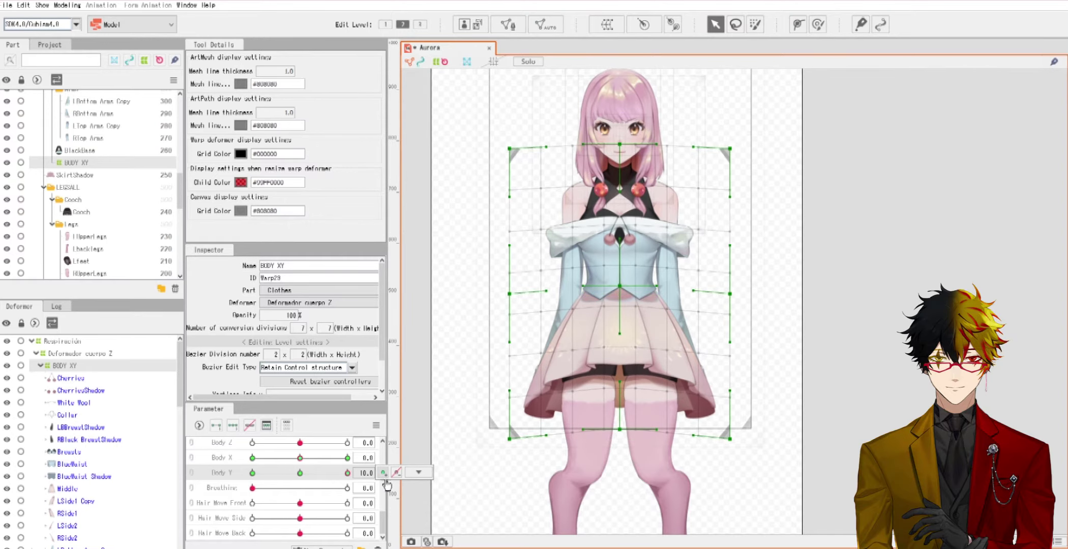
{"action": "left_click", "coordinate": [375, 425]}
{"action": "left_click", "coordinate": [441, 508]}
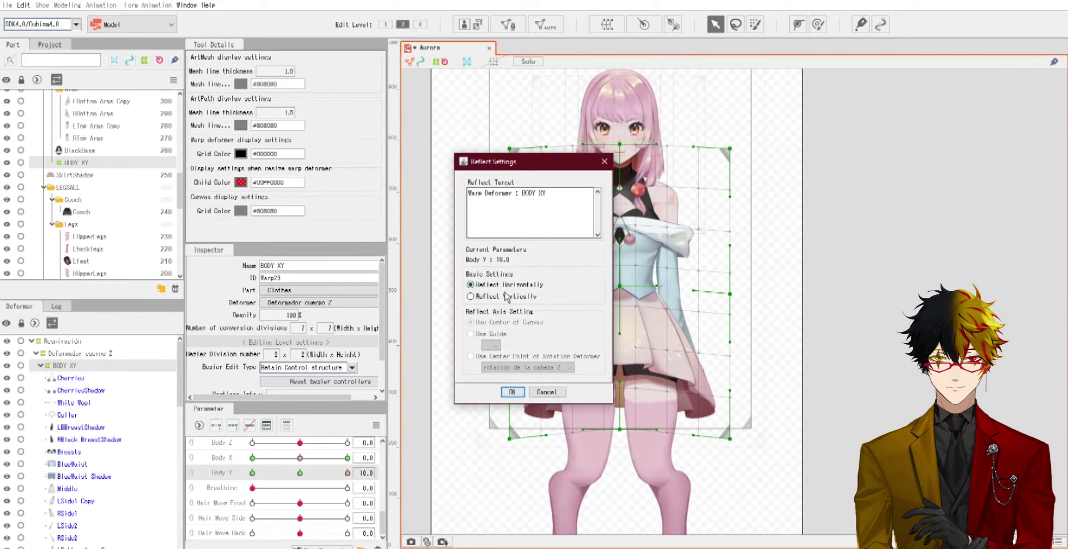
{"action": "left_click", "coordinate": [512, 393]}
Step: Check the reflected torso pose at Body Y -10 and reset Body Y to 0
{"action": "left_click", "coordinate": [253, 473]}
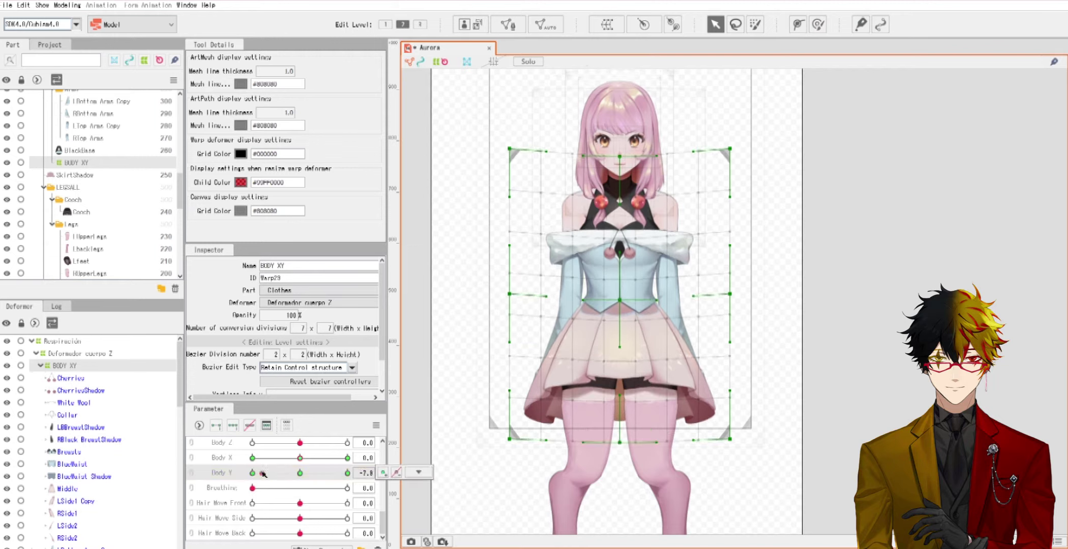
{"action": "left_click_drag", "start_coordinate": [252, 473], "coordinate": [192, 486]}
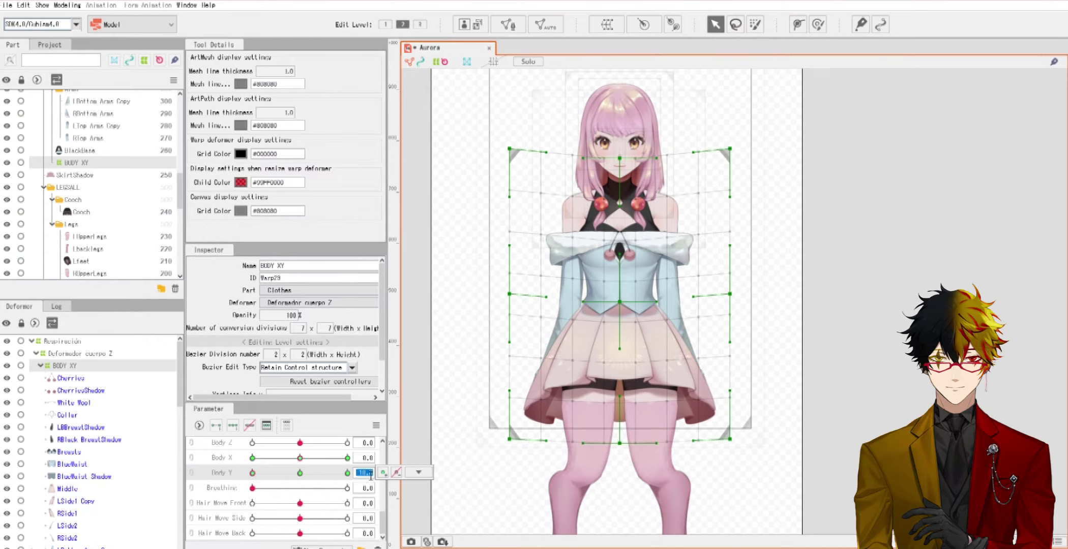
{"action": "type", "text": "0"}
{"action": "key", "text": "Return"}
Step: Select LUpperLegs, Lbacklegs and Lfeet together, give them three keys on Body Y, and set Body Y to 10
{"action": "scroll", "coordinate": [510, 492], "scroll_direction": "down", "scroll_amount": 3}
{"action": "left_click_drag", "start_coordinate": [510, 492], "coordinate": [528, 411]}
{"action": "scroll", "coordinate": [542, 382], "scroll_direction": "up", "scroll_amount": 3}
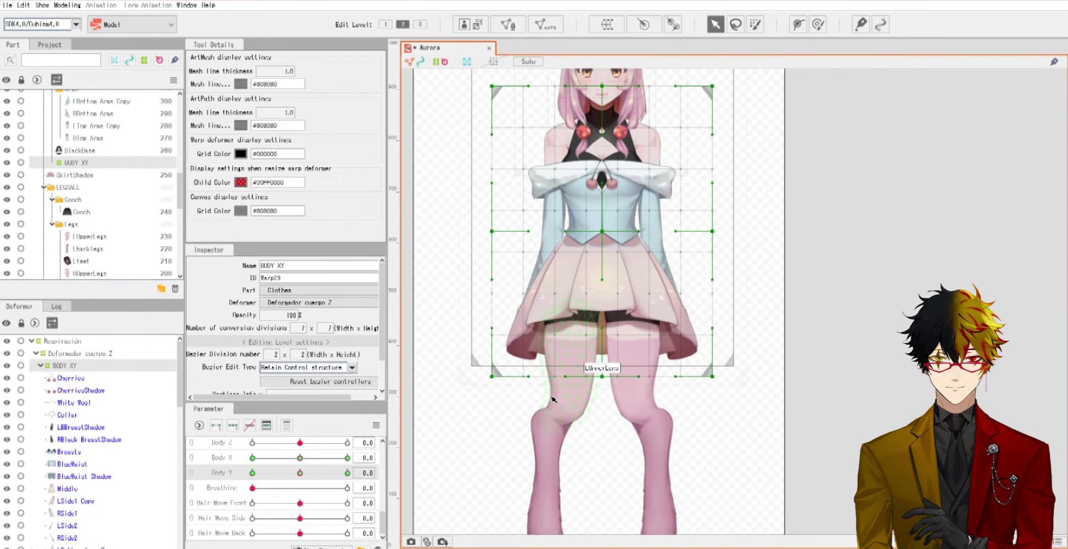
{"action": "left_click", "coordinate": [560, 402]}
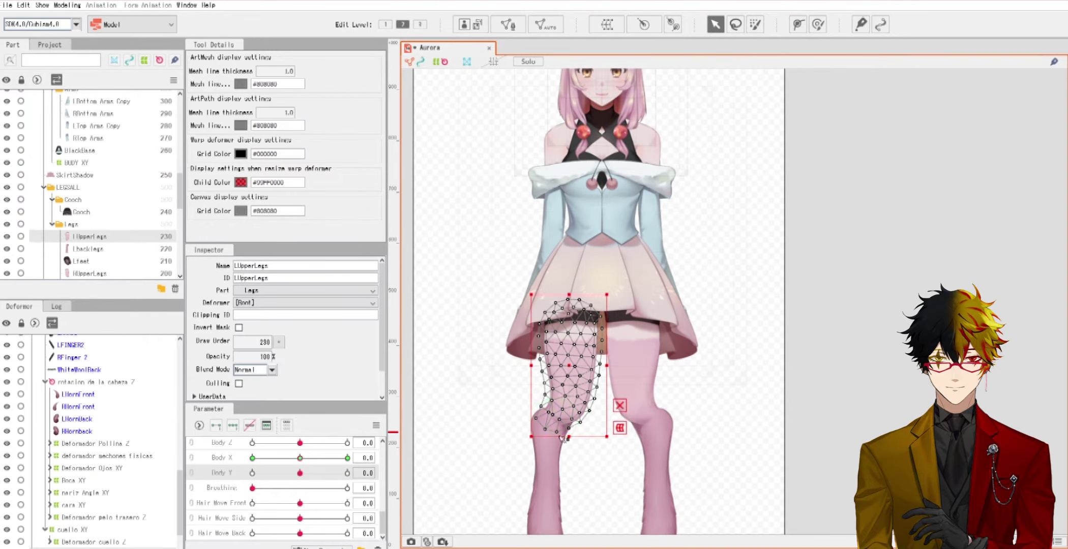
{"action": "left_click", "coordinate": [545, 489], "text": "ctrl"}
{"action": "scroll", "coordinate": [552, 473], "scroll_direction": "down", "scroll_amount": 2}
{"action": "left_click", "coordinate": [559, 473], "text": "ctrl"}
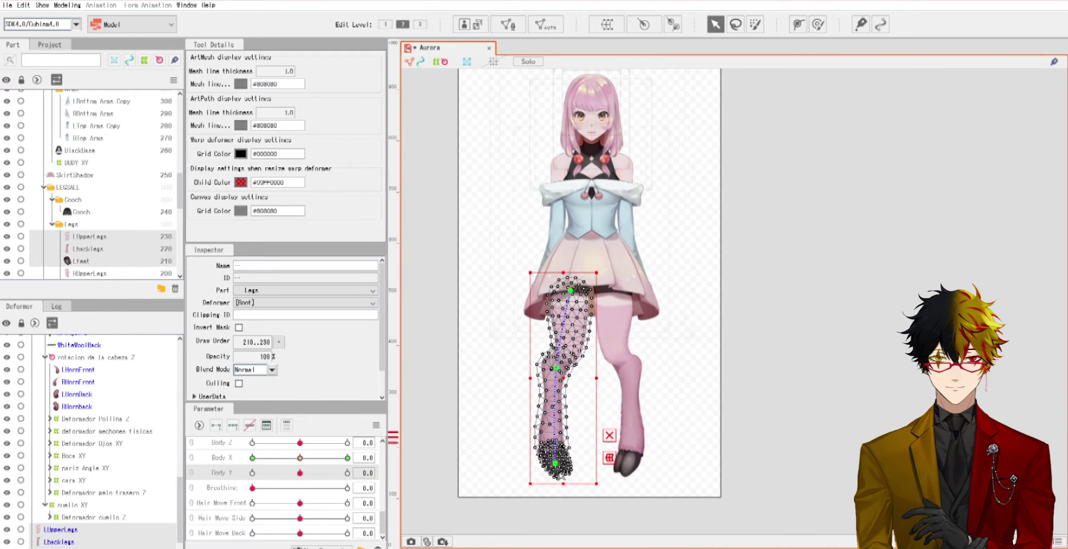
{"action": "scroll", "coordinate": [561, 477], "scroll_direction": "up", "scroll_amount": 2}
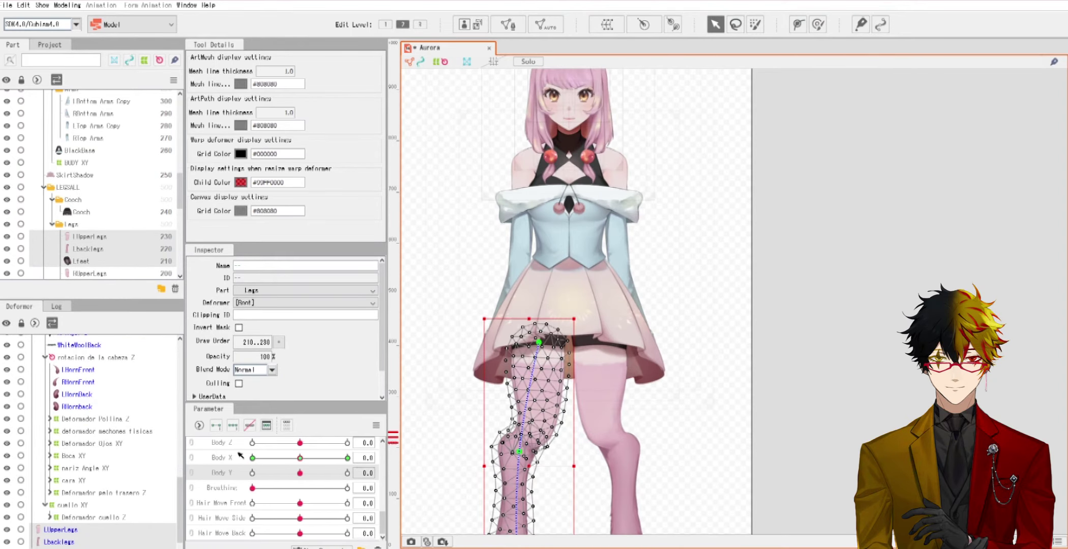
{"action": "left_click_drag", "start_coordinate": [300, 474], "coordinate": [348, 473]}
{"action": "left_click", "coordinate": [419, 471]}
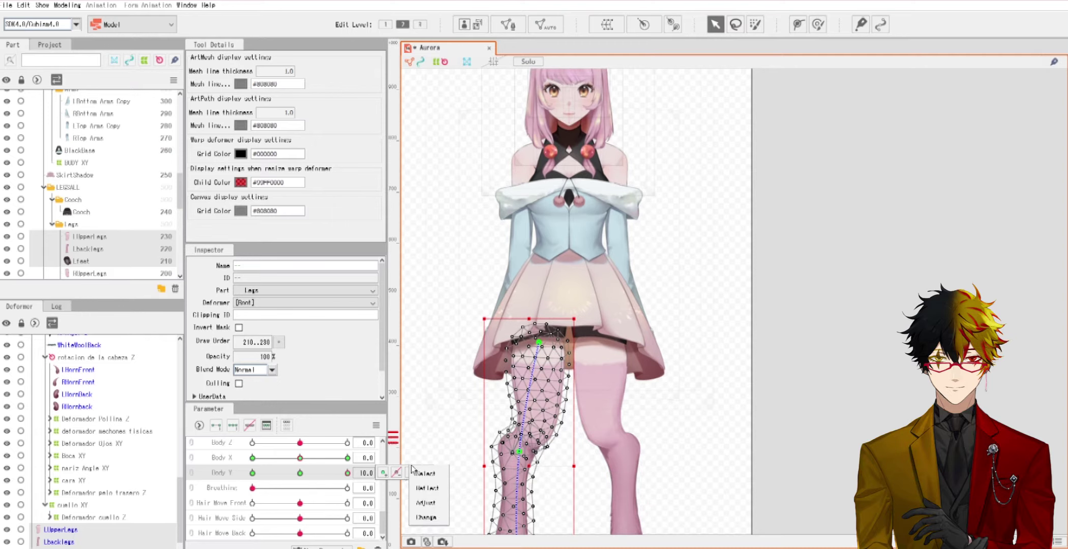
Step: Move the deform path's hip and knee points slightly upward on the selected leg at Body Y 10
{"action": "scroll", "coordinate": [550, 344], "scroll_direction": "up", "scroll_amount": 2}
{"action": "left_click_drag", "start_coordinate": [545, 340], "coordinate": [544, 327]}
{"action": "left_click_drag", "start_coordinate": [543, 454], "coordinate": [558, 394]}
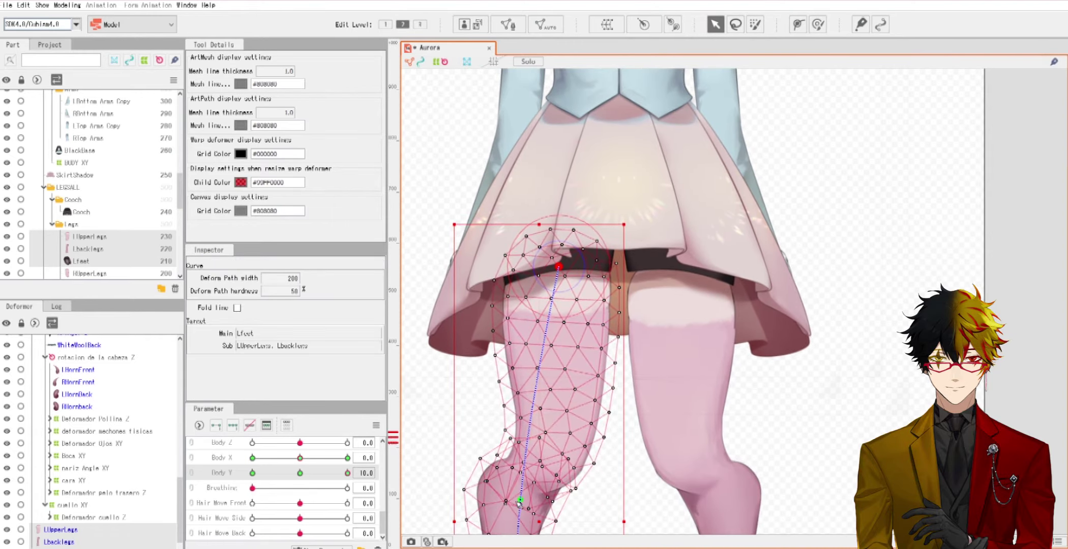
{"action": "left_click_drag", "start_coordinate": [520, 501], "coordinate": [586, 275]}
{"action": "scroll", "coordinate": [520, 492], "scroll_direction": "down", "scroll_amount": 2}
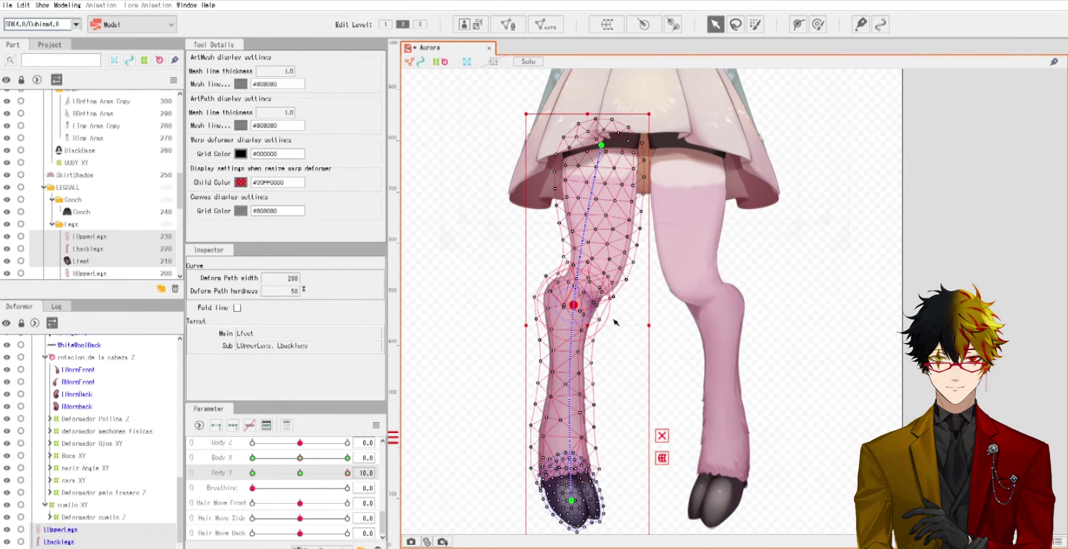
Step: Nudge the selected leg's ankle area slightly upward with the Deform Brush at 652.6 px, on the Body Y 10 key
{"action": "left_click", "coordinate": [818, 27]}
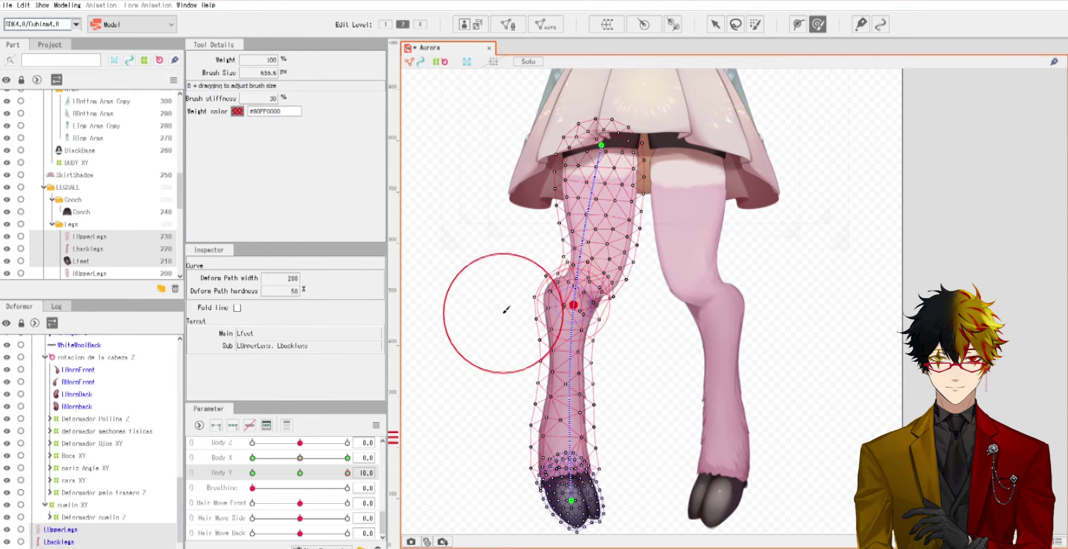
{"action": "left_click_drag", "start_coordinate": [549, 430], "coordinate": [567, 402]}
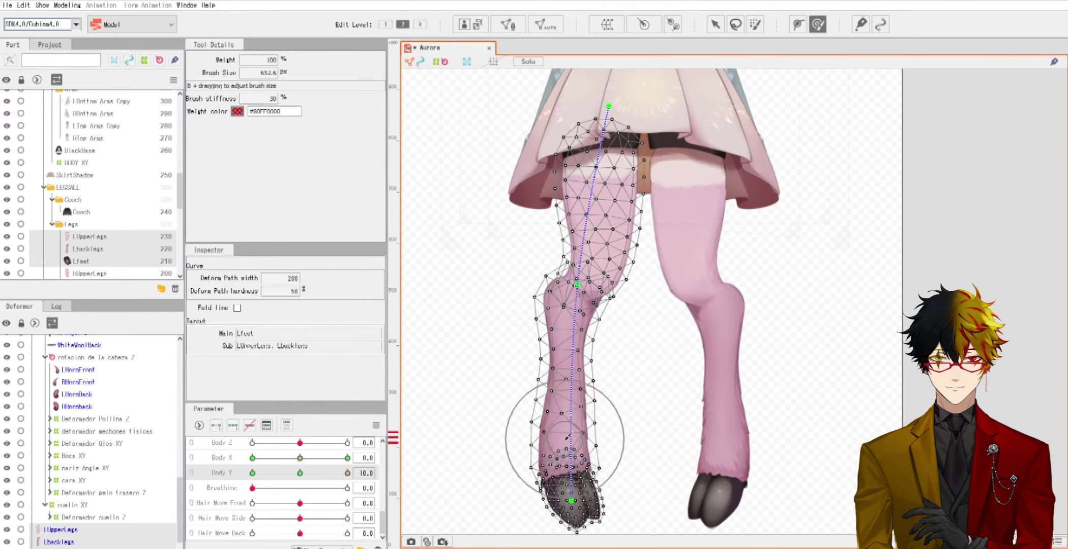
{"action": "scroll", "coordinate": [568, 436], "scroll_direction": "up", "scroll_amount": 3}
{"action": "left_click_drag", "start_coordinate": [582, 399], "coordinate": [583, 396]}
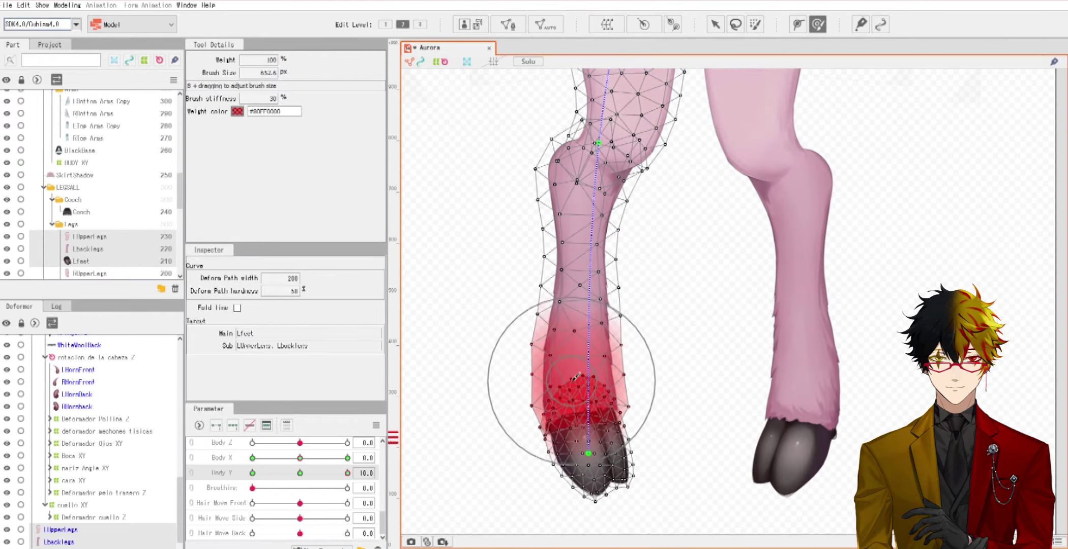
{"action": "scroll", "coordinate": [590, 427], "scroll_direction": "down", "scroll_amount": 5}
Step: Deselect the leg meshes and scrub Body Y to check the leg's motion, ending at 10
{"action": "left_click", "coordinate": [716, 24]}
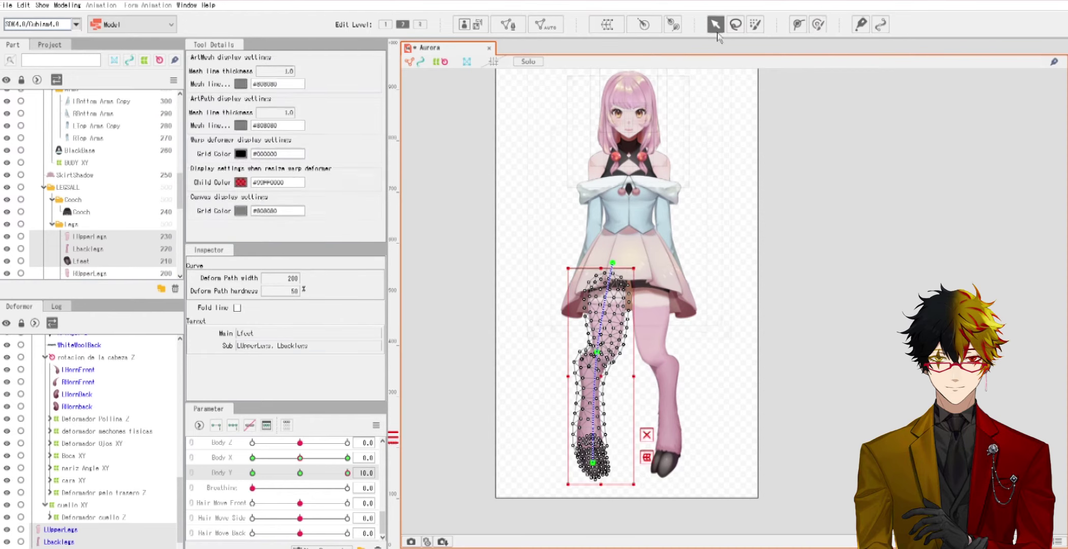
{"action": "left_click", "coordinate": [715, 303]}
{"action": "mouse_move", "coordinate": [342, 475]}
{"action": "left_mouse_down"}
{"action": "mouse_move", "coordinate": [318, 476]}
{"action": "mouse_move", "coordinate": [345, 483]}
{"action": "mouse_move", "coordinate": [304, 484]}
{"action": "mouse_move", "coordinate": [360, 492]}
{"action": "mouse_move", "coordinate": [302, 492]}
{"action": "mouse_move", "coordinate": [333, 469]}
{"action": "left_mouse_up"}
Step: Reselect LUpperLegs, Lbacklegs and Lfeet together and brush the shin and ankle slightly upward at Body Y 10
{"action": "left_click", "coordinate": [606, 328]}
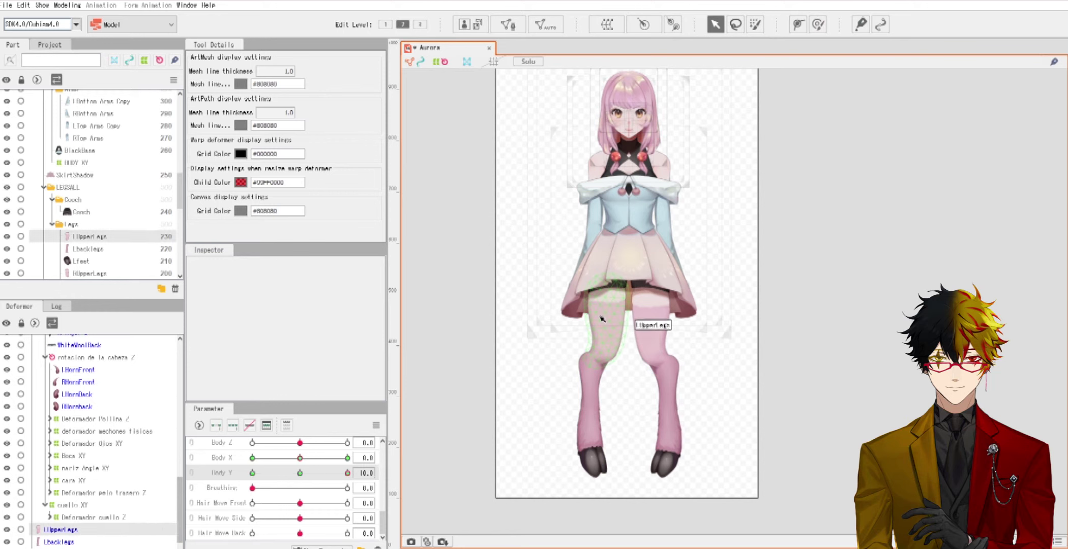
{"action": "left_click", "coordinate": [598, 411], "text": "shift"}
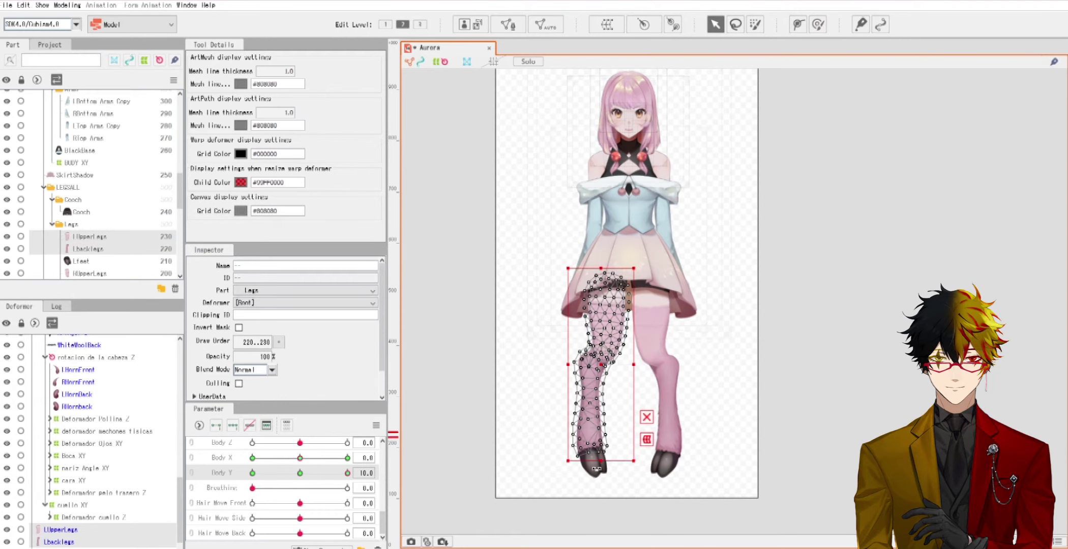
{"action": "left_click", "coordinate": [591, 472], "text": "shift"}
{"action": "scroll", "coordinate": [594, 394], "scroll_direction": "up", "scroll_amount": 2}
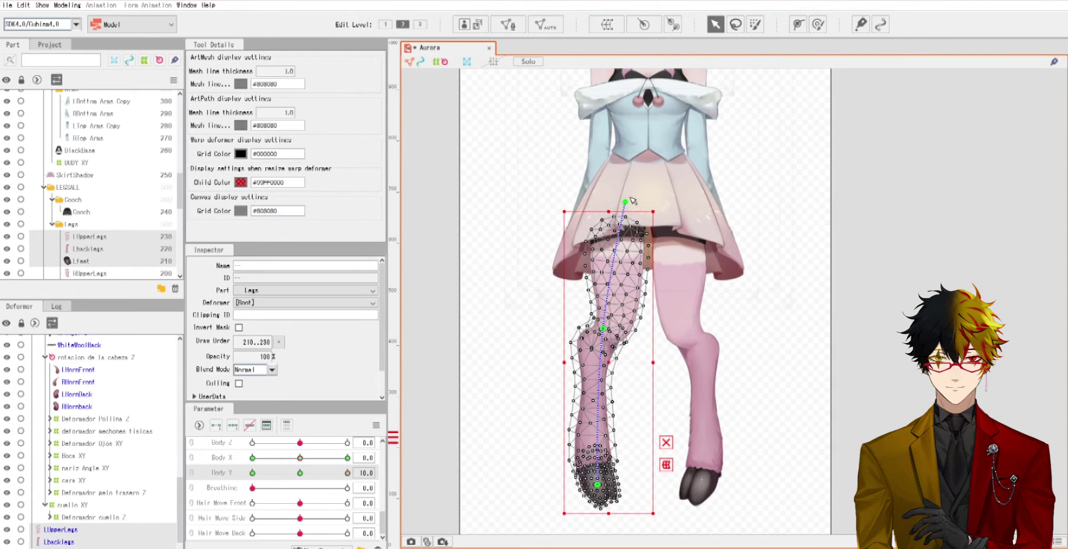
{"action": "scroll", "coordinate": [602, 332], "scroll_direction": "up", "scroll_amount": 2}
{"action": "scroll", "coordinate": [598, 342], "scroll_direction": "down", "scroll_amount": 2}
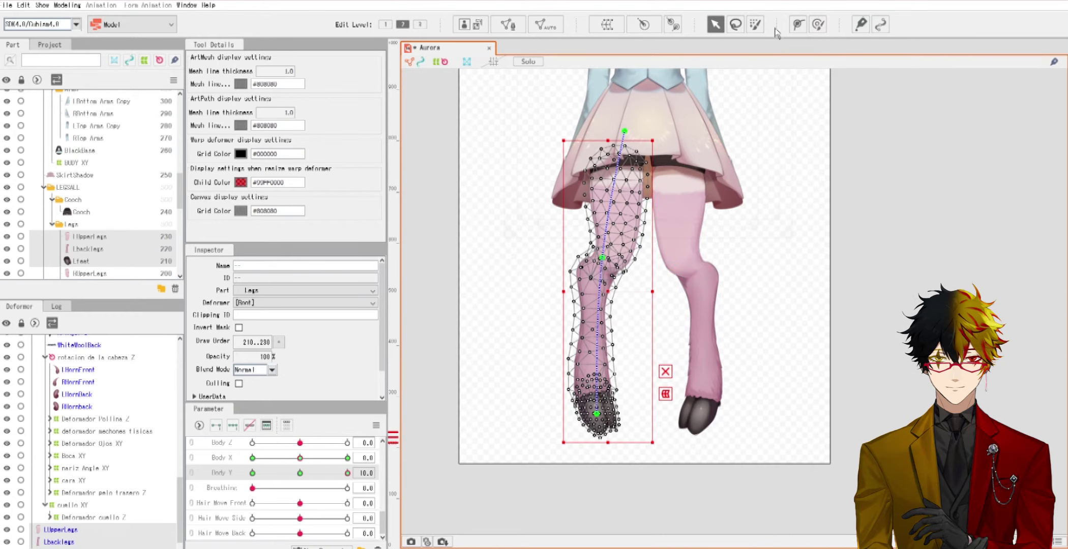
{"action": "left_click", "coordinate": [819, 26]}
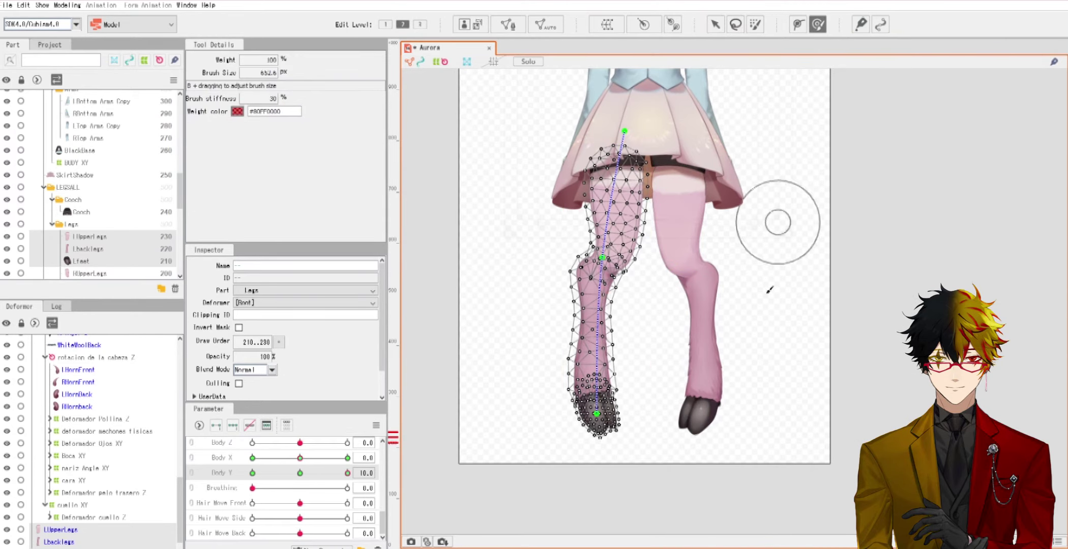
{"action": "scroll", "coordinate": [613, 348], "scroll_direction": "up", "scroll_amount": 2}
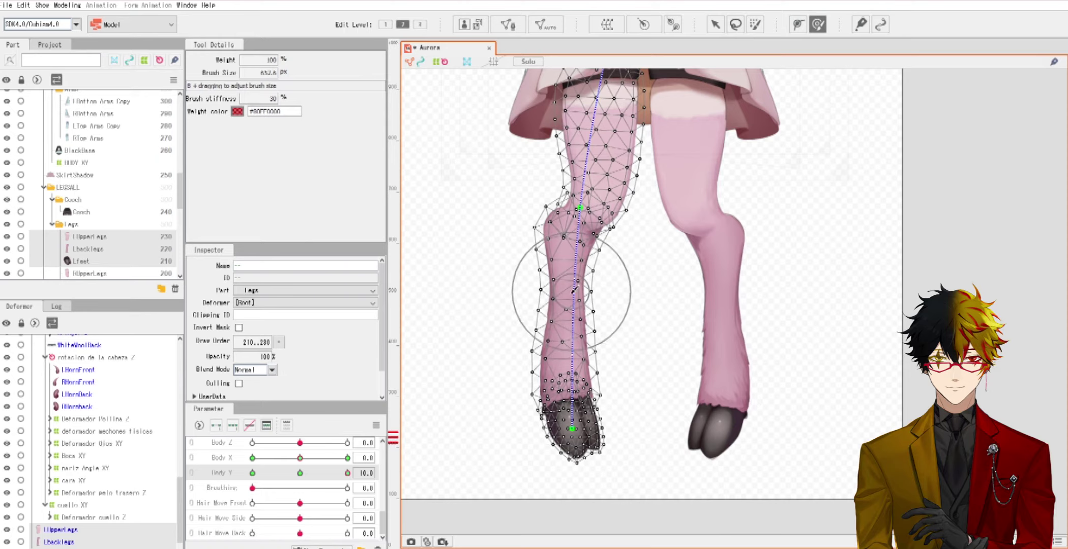
{"action": "scroll", "coordinate": [573, 339], "scroll_direction": "up", "scroll_amount": 3}
{"action": "left_click_drag", "start_coordinate": [572, 323], "coordinate": [571, 287]}
{"action": "left_click_drag", "start_coordinate": [563, 378], "coordinate": [564, 371]}
{"action": "scroll", "coordinate": [567, 368], "scroll_direction": "down", "scroll_amount": 3}
Step: Fine-tune the fur edge above the hoof with small Deform Brush strokes and check the leg's motion along Body Y
{"action": "scroll", "coordinate": [635, 447], "scroll_direction": "up", "scroll_amount": 4}
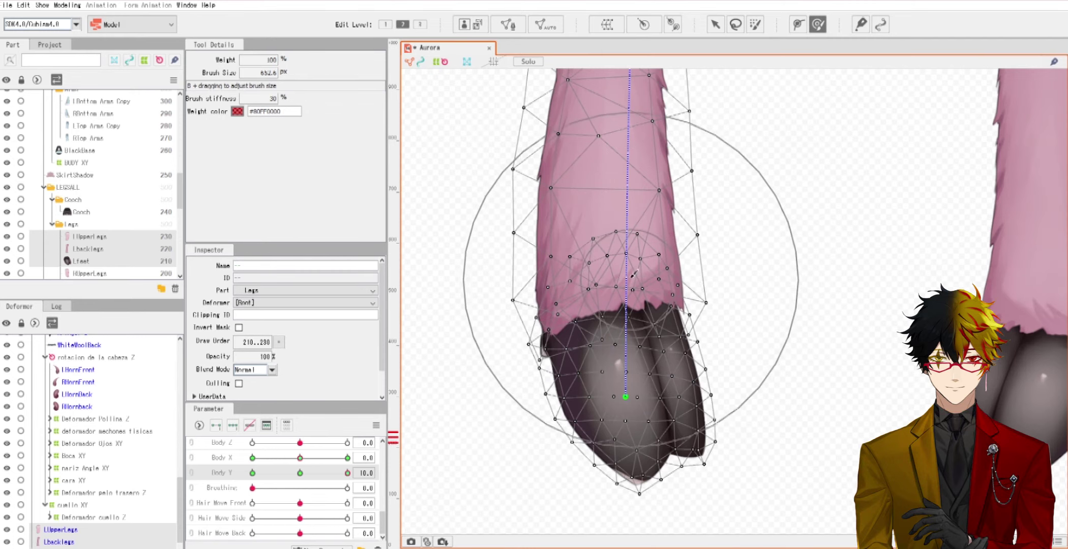
{"action": "left_click_drag", "start_coordinate": [622, 238], "coordinate": [620, 232]}
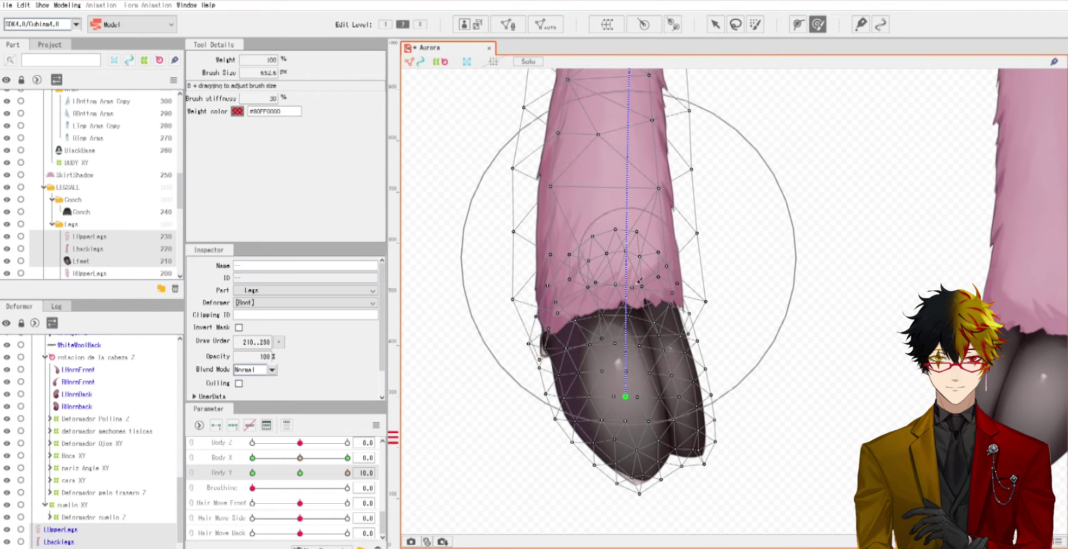
{"action": "left_click_drag", "start_coordinate": [634, 320], "coordinate": [631, 315]}
{"action": "scroll", "coordinate": [644, 394], "scroll_direction": "down", "scroll_amount": 3}
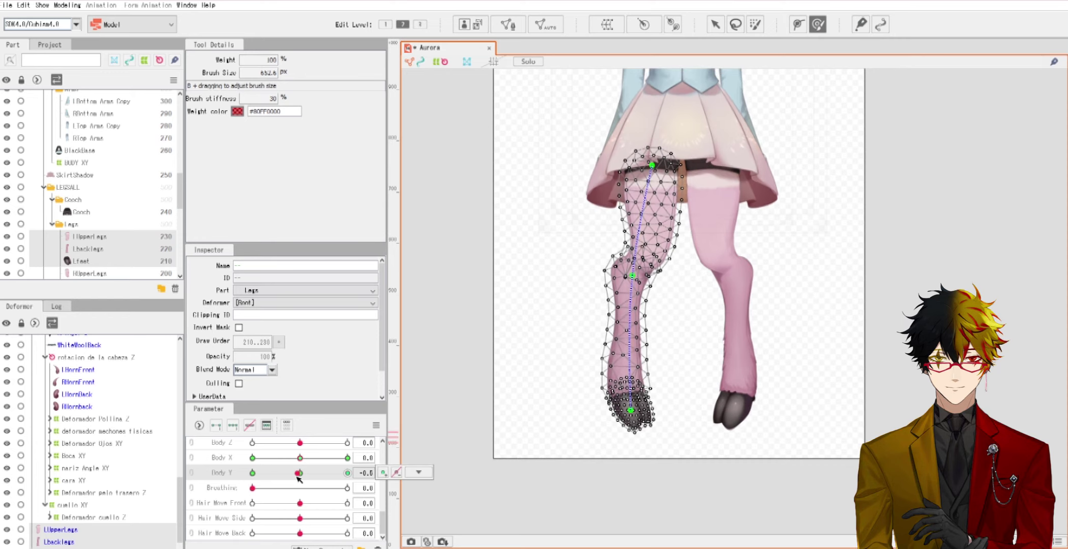
{"action": "left_click_drag", "start_coordinate": [340, 485], "coordinate": [369, 484]}
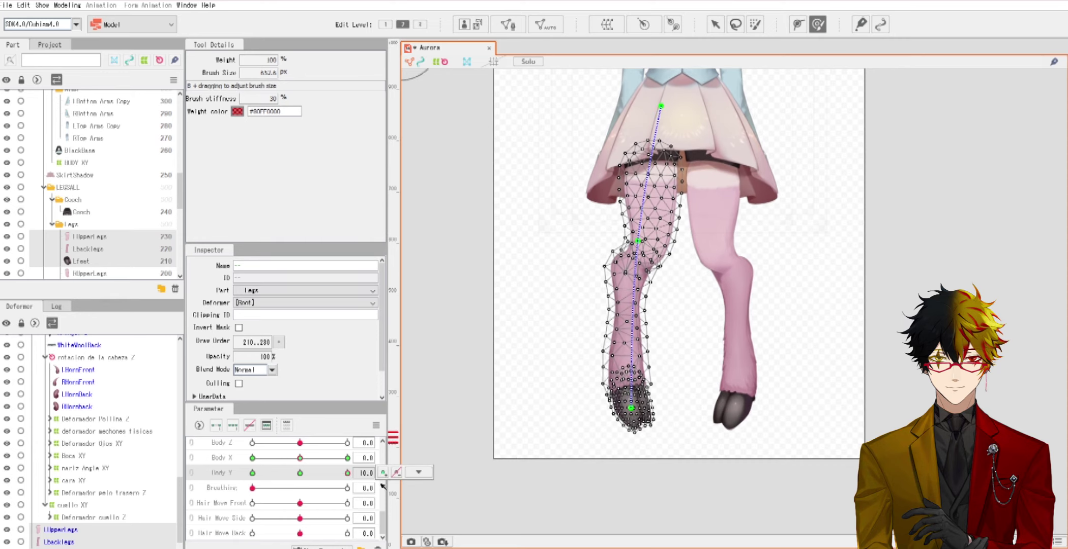
Step: Adjust the ankle area once more with the Deform Brush at Body Y 10
{"action": "scroll", "coordinate": [715, 382], "scroll_direction": "up", "scroll_amount": 4}
{"action": "left_click_drag", "start_coordinate": [548, 346], "coordinate": [590, 351]}
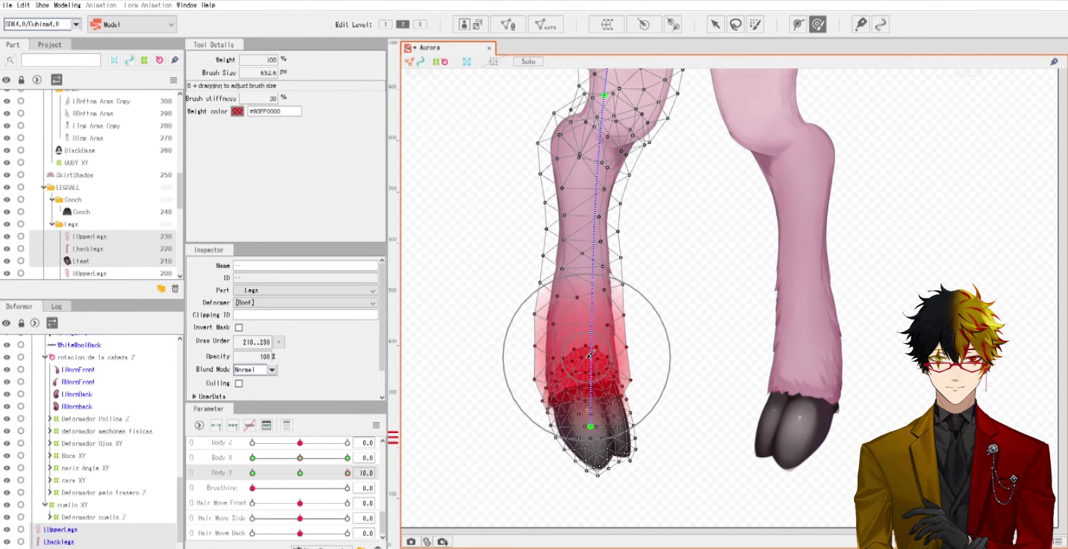
{"action": "mouse_move", "coordinate": [347, 473]}
{"action": "left_mouse_down"}
{"action": "mouse_move", "coordinate": [284, 474]}
{"action": "mouse_move", "coordinate": [347, 473]}
{"action": "left_mouse_up"}
{"action": "scroll", "coordinate": [479, 336], "scroll_direction": "down", "scroll_amount": 4}
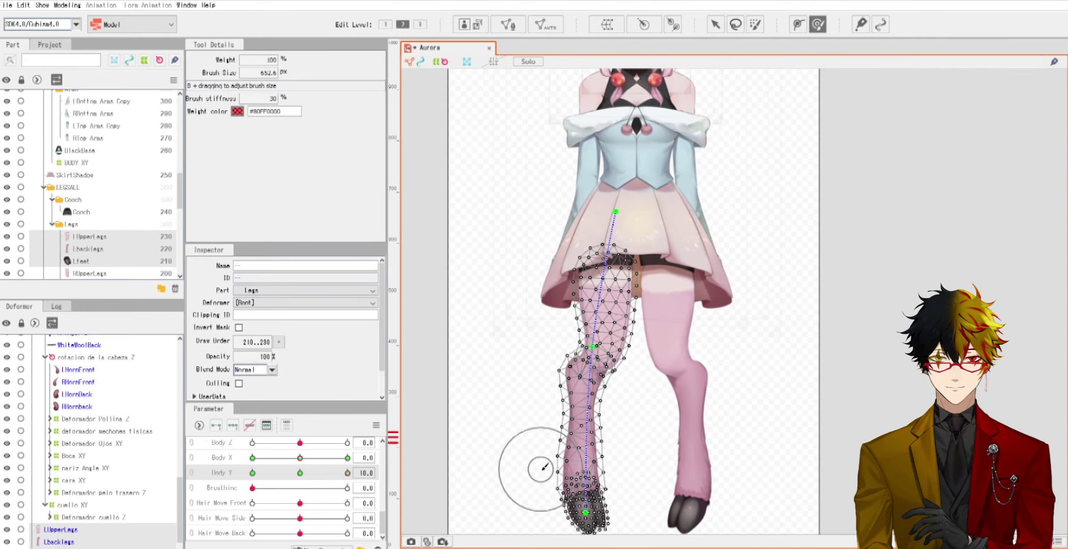
Step: Set Body Y to -10 and move the deform path's hip and knee points slightly downward on the selected leg
{"action": "left_click_drag", "start_coordinate": [347, 480], "coordinate": [184, 492]}
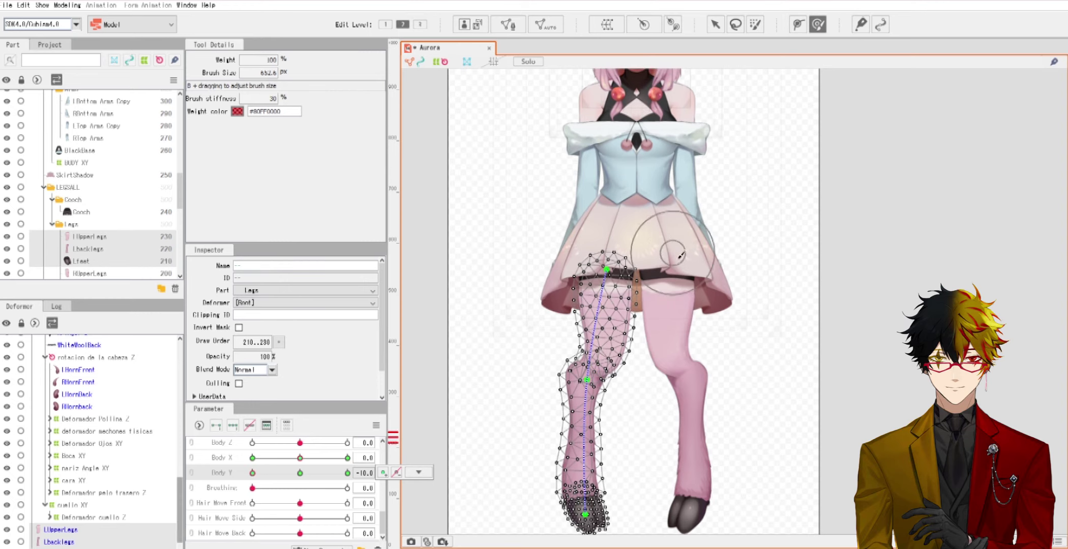
{"action": "scroll", "coordinate": [680, 255], "scroll_direction": "up", "scroll_amount": 2}
{"action": "key", "text": "v"}
{"action": "scroll", "coordinate": [666, 202], "scroll_direction": "up", "scroll_amount": 2}
{"action": "left_click_drag", "start_coordinate": [667, 202], "coordinate": [668, 213]}
{"action": "scroll", "coordinate": [664, 237], "scroll_direction": "down", "scroll_amount": 4}
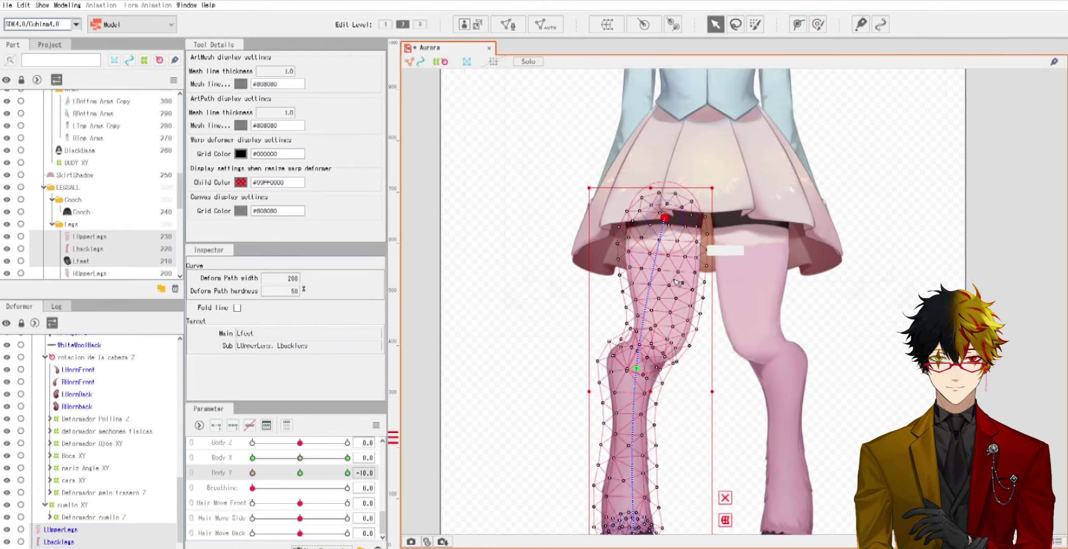
{"action": "scroll", "coordinate": [659, 286], "scroll_direction": "up", "scroll_amount": 2}
{"action": "left_click_drag", "start_coordinate": [656, 302], "coordinate": [694, 208]}
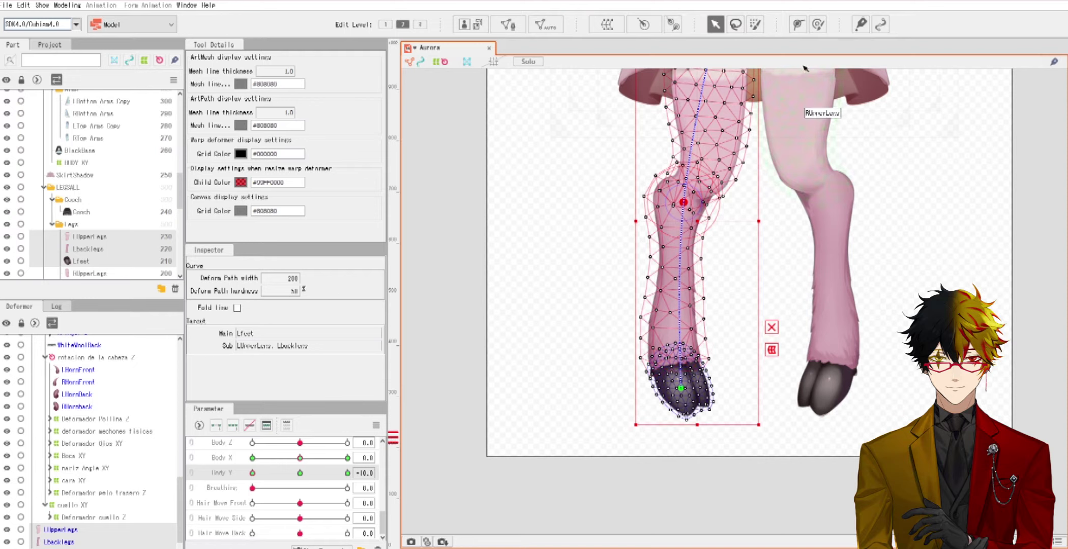
Step: Brush the lower leg downward with the Deform Brush at Body Y -10 and check the motion along Body Y
{"action": "left_click", "coordinate": [817, 26]}
{"action": "scroll", "coordinate": [691, 327], "scroll_direction": "up", "scroll_amount": 2}
{"action": "mouse_move", "coordinate": [671, 281]}
{"action": "left_mouse_down"}
{"action": "mouse_move", "coordinate": [643, 355]}
{"action": "mouse_move", "coordinate": [660, 358]}
{"action": "left_mouse_up"}
{"action": "scroll", "coordinate": [664, 353], "scroll_direction": "down", "scroll_amount": 4}
{"action": "scroll", "coordinate": [529, 366], "scroll_direction": "up", "scroll_amount": 2}
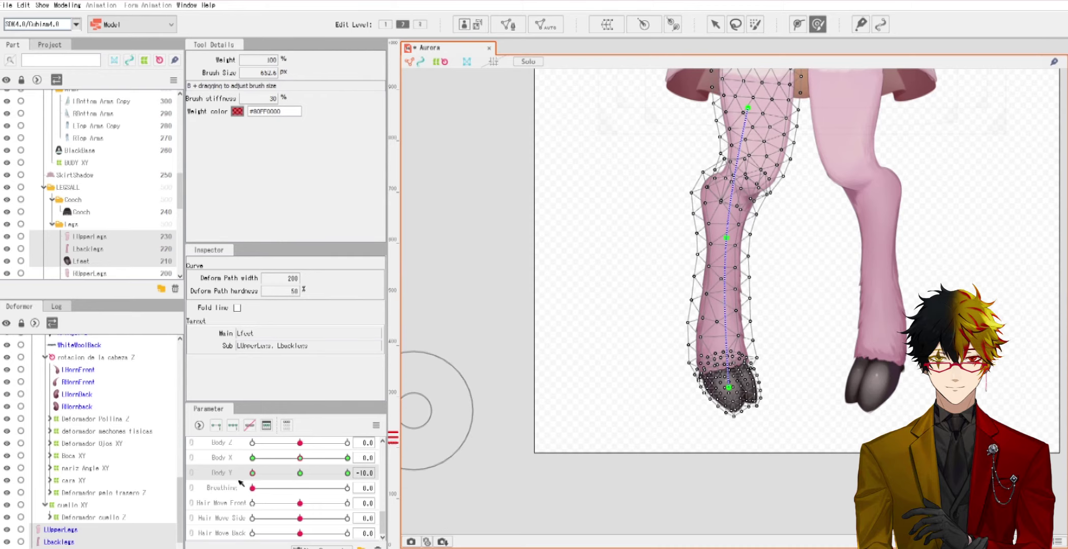
{"action": "left_click_drag", "start_coordinate": [251, 473], "coordinate": [216, 500]}
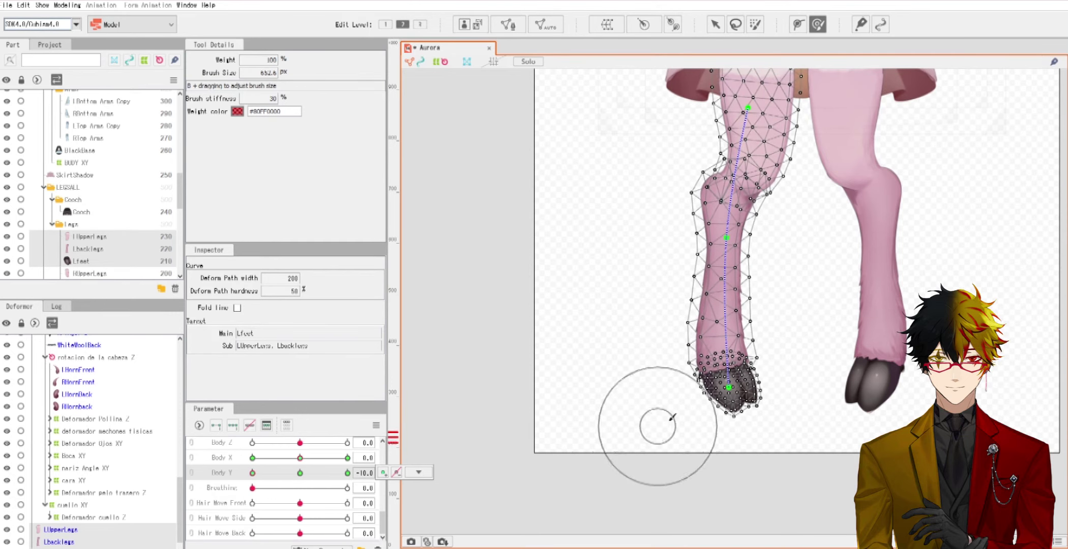
Step: Refine the shin and the area below the knee with short Deform Brush strokes at Body Y -10, checking the motion
{"action": "scroll", "coordinate": [655, 426], "scroll_direction": "up", "scroll_amount": 2}
{"action": "left_click_drag", "start_coordinate": [723, 356], "coordinate": [734, 316]}
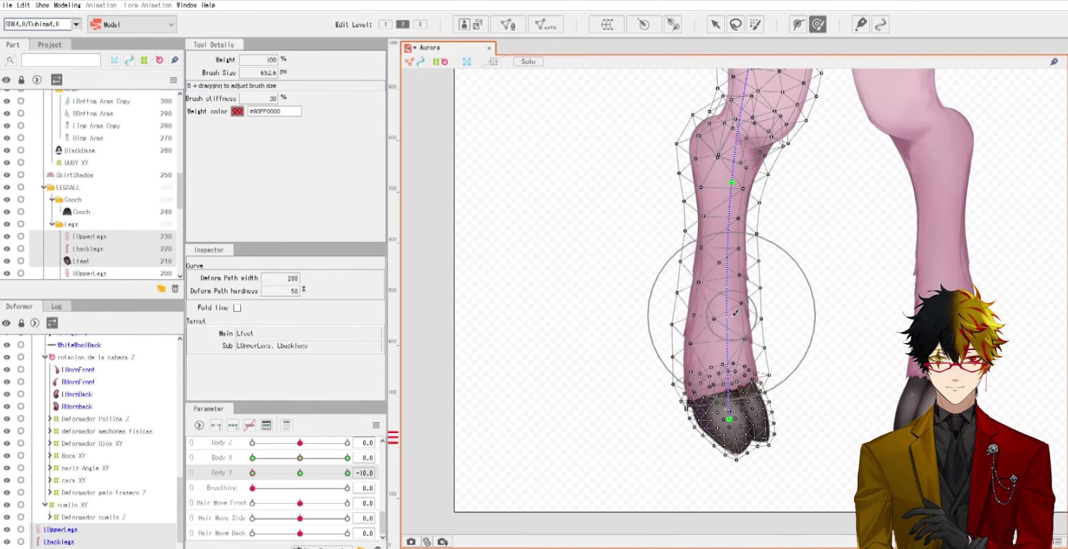
{"action": "left_click_drag", "start_coordinate": [723, 207], "coordinate": [719, 213]}
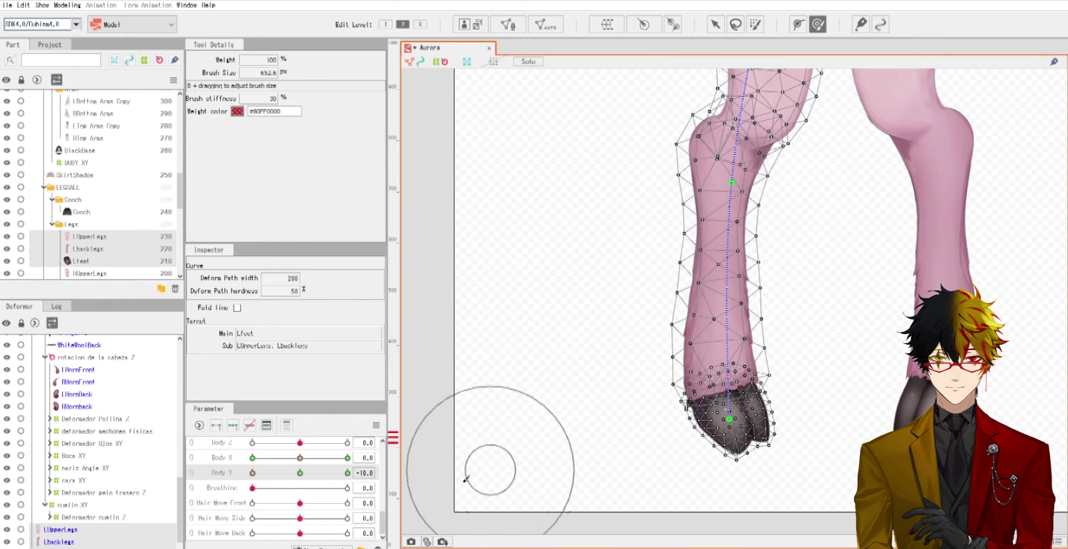
{"action": "left_click_drag", "start_coordinate": [253, 473], "coordinate": [216, 481]}
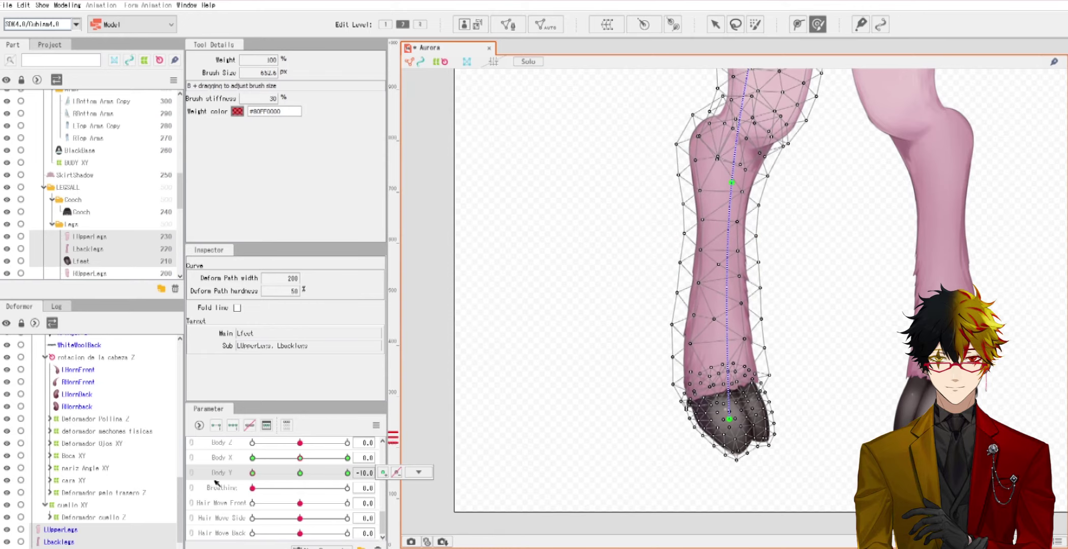
{"action": "scroll", "coordinate": [581, 326], "scroll_direction": "down", "scroll_amount": 5}
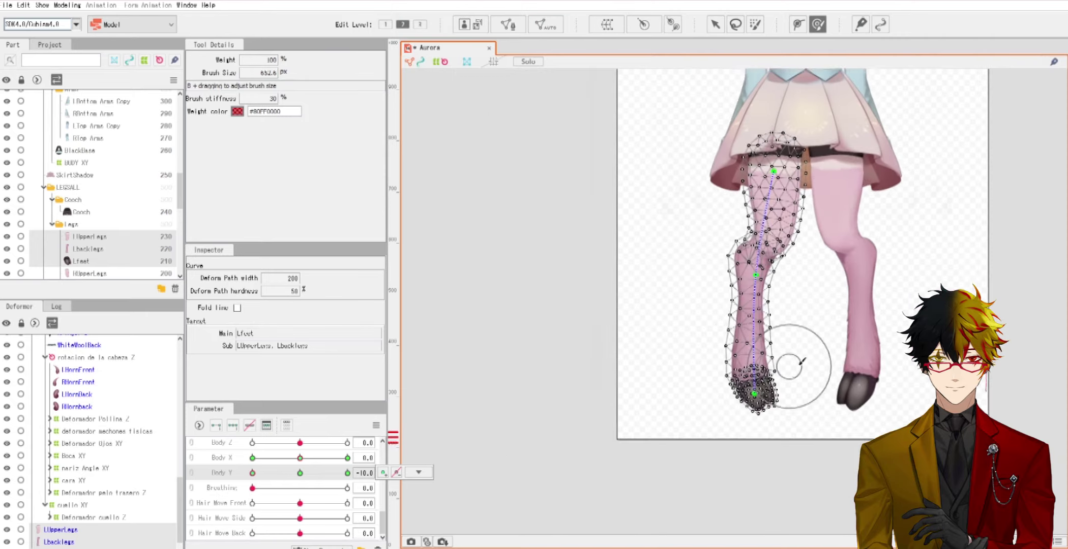
Step: Deselect the leg meshes and scrub Body Y to check the lowered leg pose, ending at -10
{"action": "left_click", "coordinate": [715, 24]}
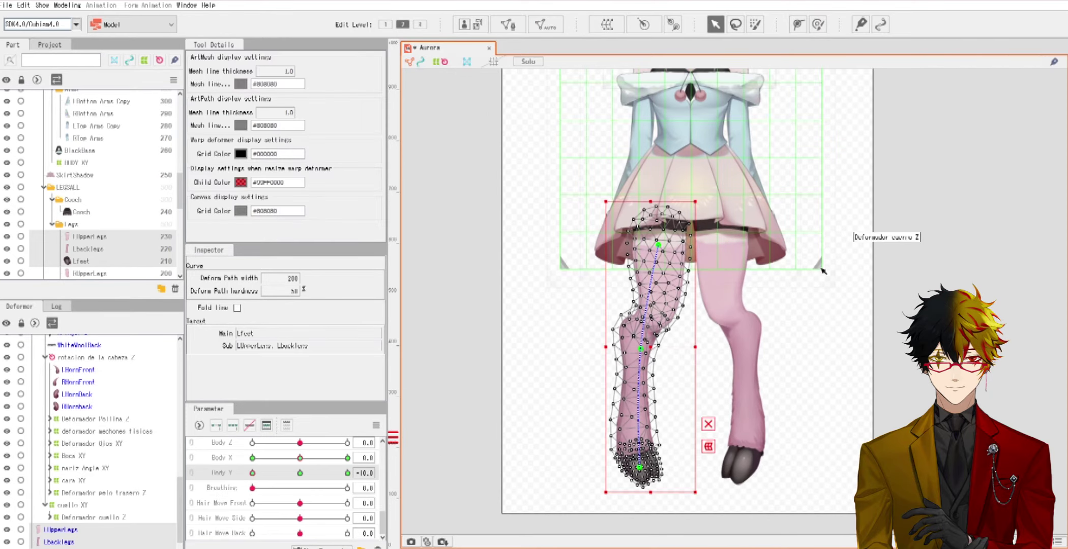
{"action": "left_click", "coordinate": [876, 414]}
{"action": "left_click_drag", "start_coordinate": [253, 473], "coordinate": [209, 495]}
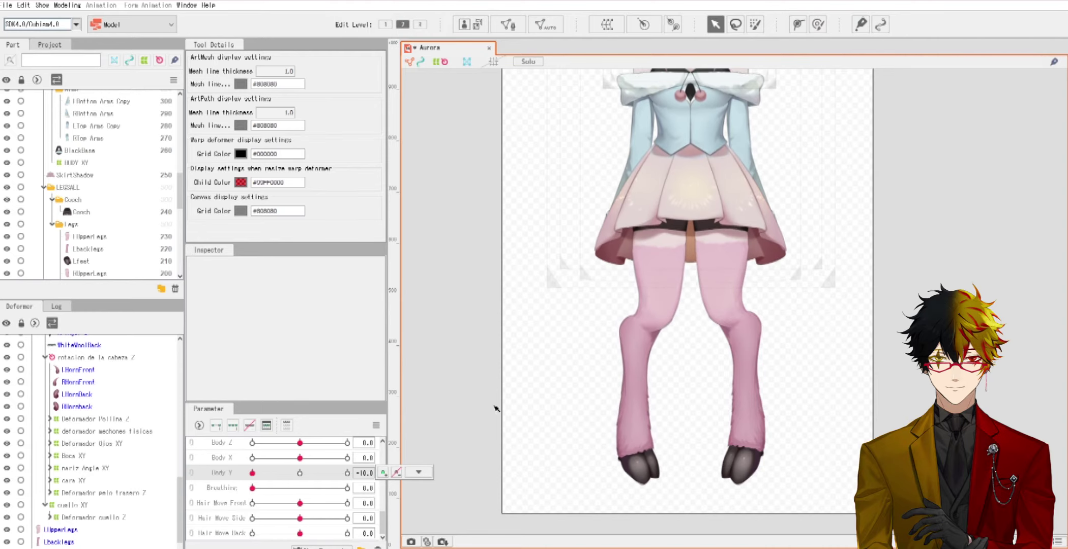
Step: Select the Lbacklegs and Lfeet meshes together
{"action": "left_click", "coordinate": [818, 24]}
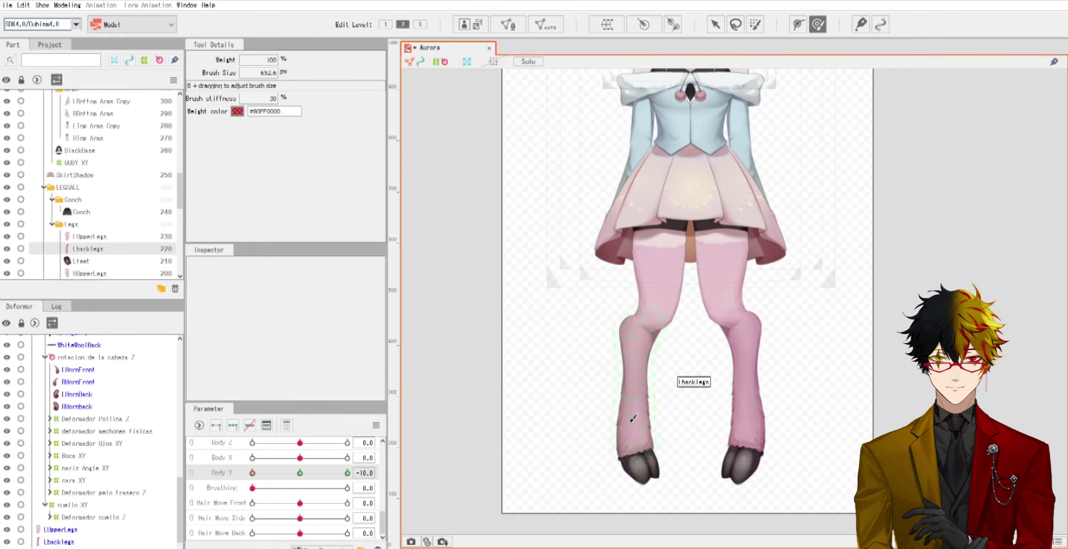
{"action": "left_click", "coordinate": [635, 453]}
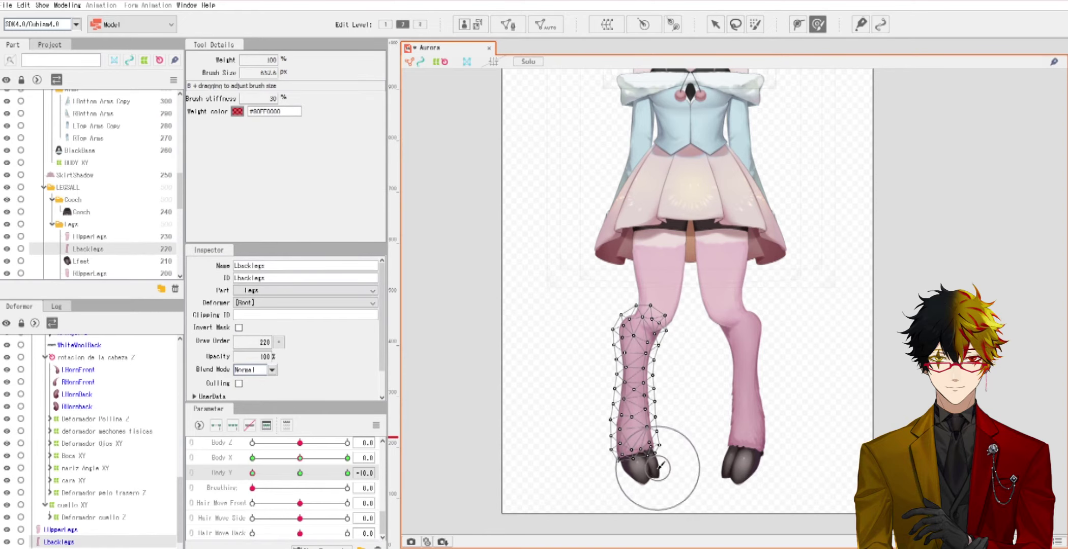
{"action": "left_click", "coordinate": [715, 24]}
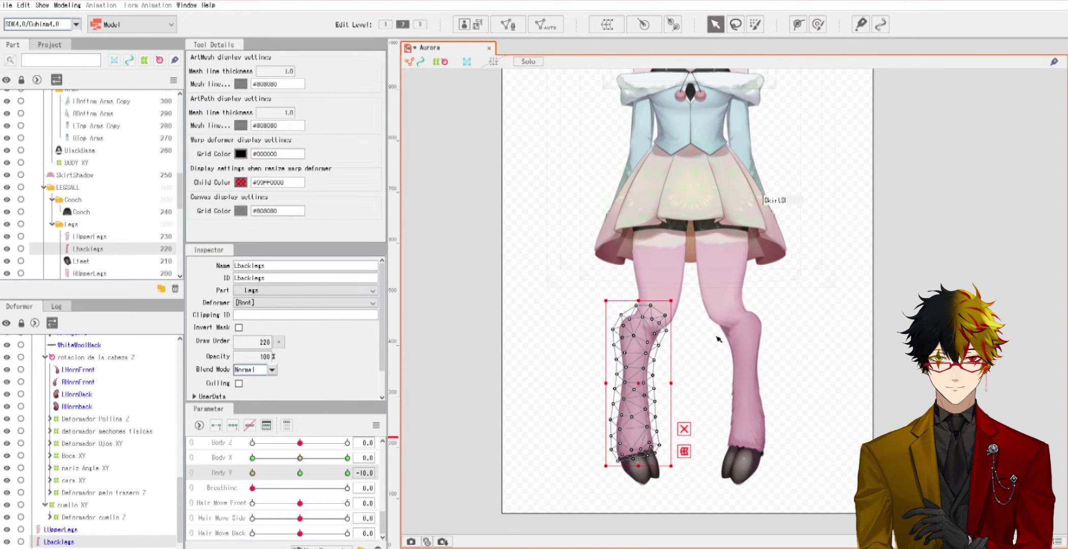
{"action": "left_click", "coordinate": [649, 478], "text": "shift"}
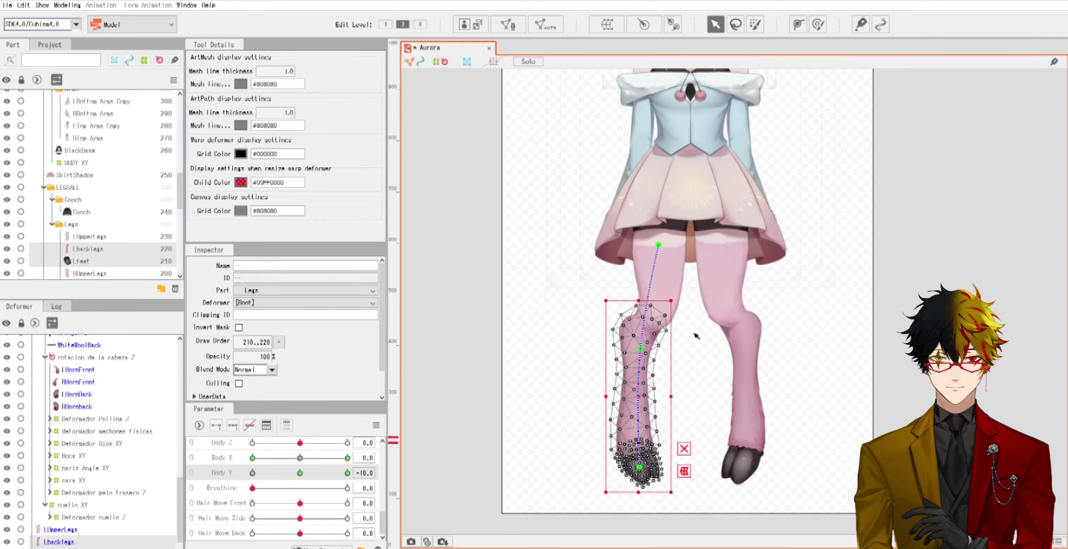
Step: Reduce the Deform Brush to 349.4 px and reshape the ankle's fur edge and hoof at Body Y -10, checking the motion
{"action": "left_click", "coordinate": [825, 28]}
{"action": "scroll", "coordinate": [722, 407], "scroll_direction": "up", "scroll_amount": 5}
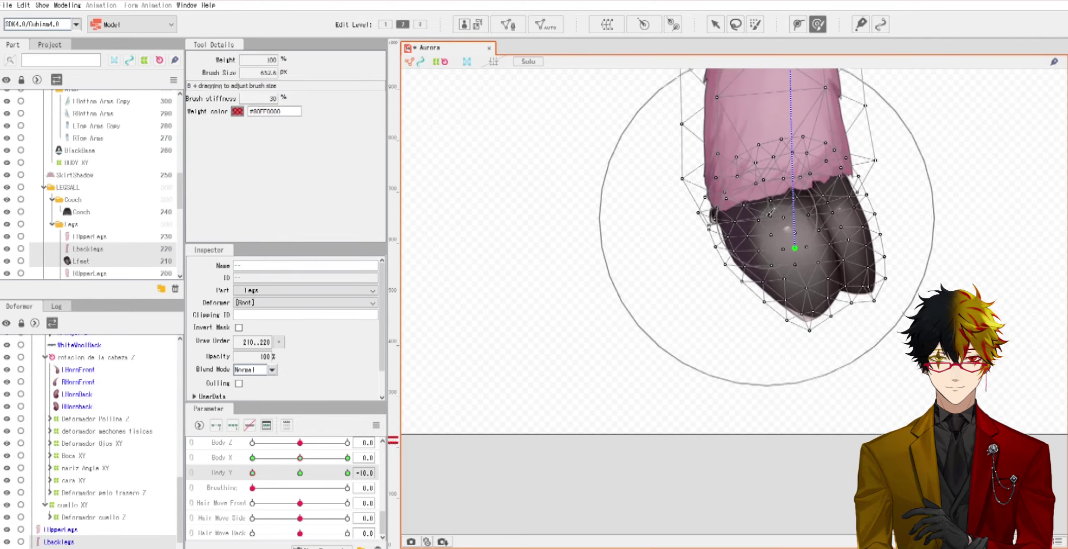
{"action": "key", "text": "b"}
{"action": "mouse_move", "coordinate": [688, 150]}
{"action": "left_mouse_down"}
{"action": "mouse_move", "coordinate": [658, 143]}
{"action": "mouse_move", "coordinate": [632, 106]}
{"action": "left_mouse_up"}
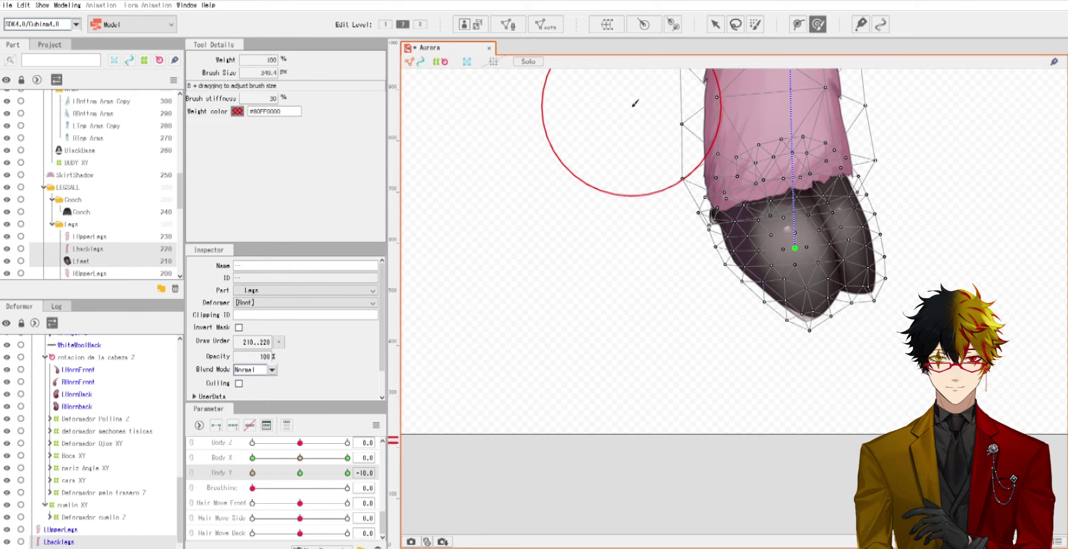
{"action": "left_click_drag", "start_coordinate": [744, 167], "coordinate": [753, 160]}
{"action": "left_click_drag", "start_coordinate": [733, 179], "coordinate": [728, 177]}
{"action": "mouse_move", "coordinate": [253, 474]}
{"action": "left_mouse_down"}
{"action": "mouse_move", "coordinate": [316, 478]}
{"action": "mouse_move", "coordinate": [252, 478]}
{"action": "left_mouse_up"}
{"action": "mouse_move", "coordinate": [840, 257]}
{"action": "left_mouse_down"}
{"action": "mouse_move", "coordinate": [787, 254]}
{"action": "mouse_move", "coordinate": [806, 268]}
{"action": "left_mouse_up"}
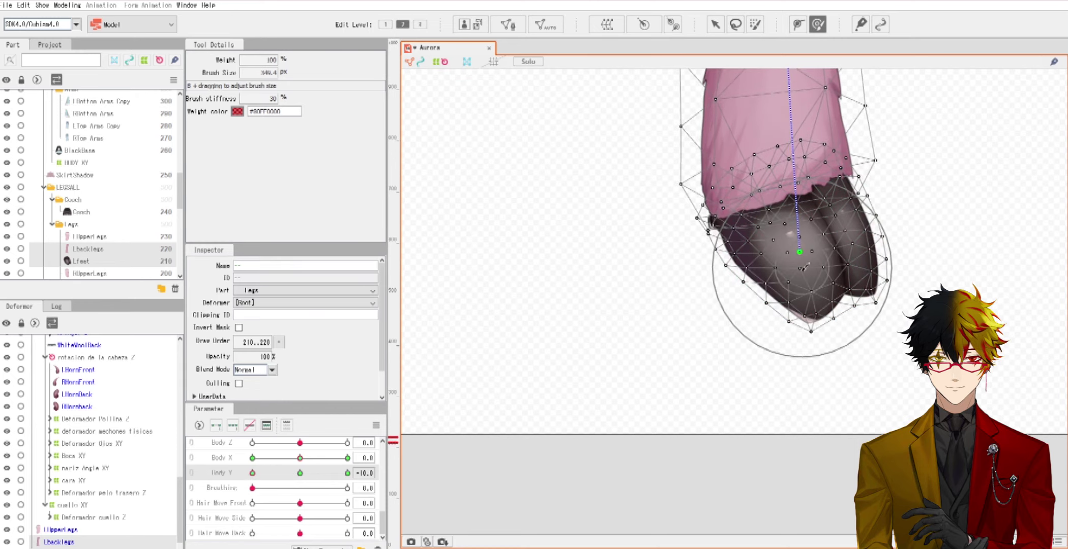
{"action": "mouse_move", "coordinate": [253, 475]}
{"action": "left_mouse_down"}
{"action": "mouse_move", "coordinate": [306, 474]}
{"action": "mouse_move", "coordinate": [235, 478]}
{"action": "left_mouse_up"}
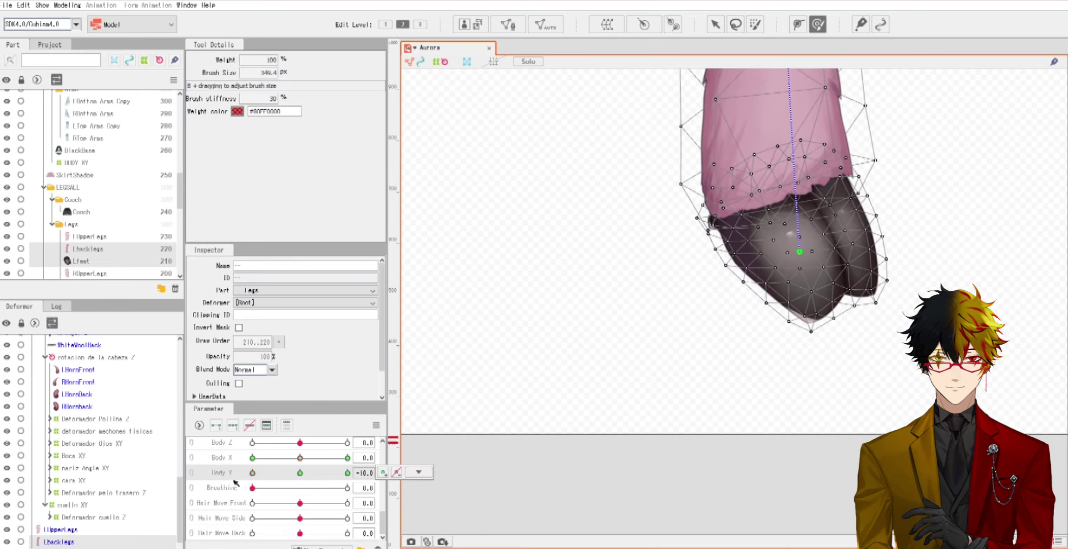
Step: Deselect the leg meshes and scrub Body Y to check the whole figure's motion, ending at -10
{"action": "scroll", "coordinate": [574, 293], "scroll_direction": "down", "scroll_amount": 6}
{"action": "left_click", "coordinate": [716, 24]}
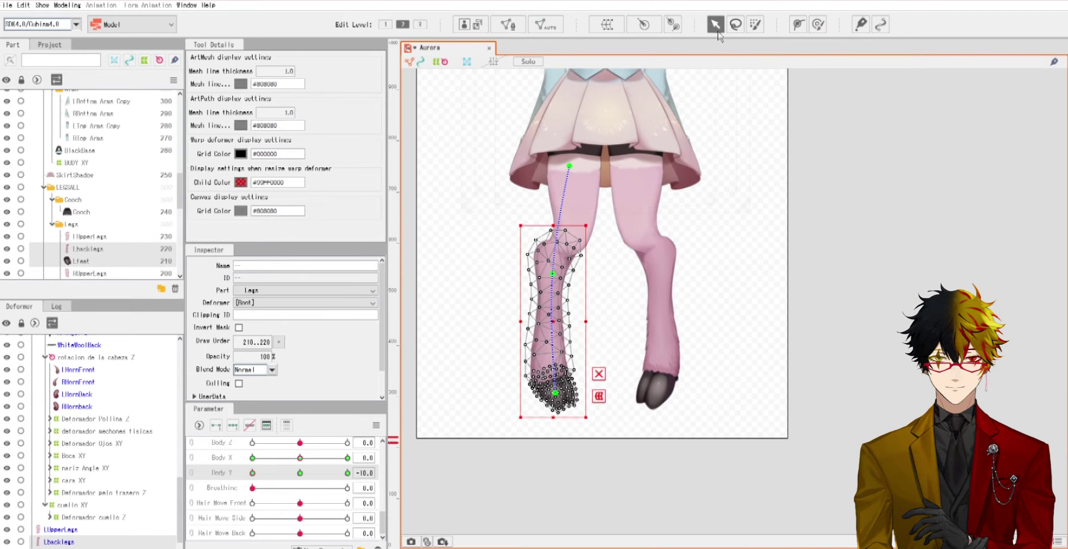
{"action": "left_click", "coordinate": [758, 258]}
{"action": "scroll", "coordinate": [812, 287], "scroll_direction": "down", "scroll_amount": 3}
{"action": "left_click_drag", "start_coordinate": [814, 289], "coordinate": [774, 336]}
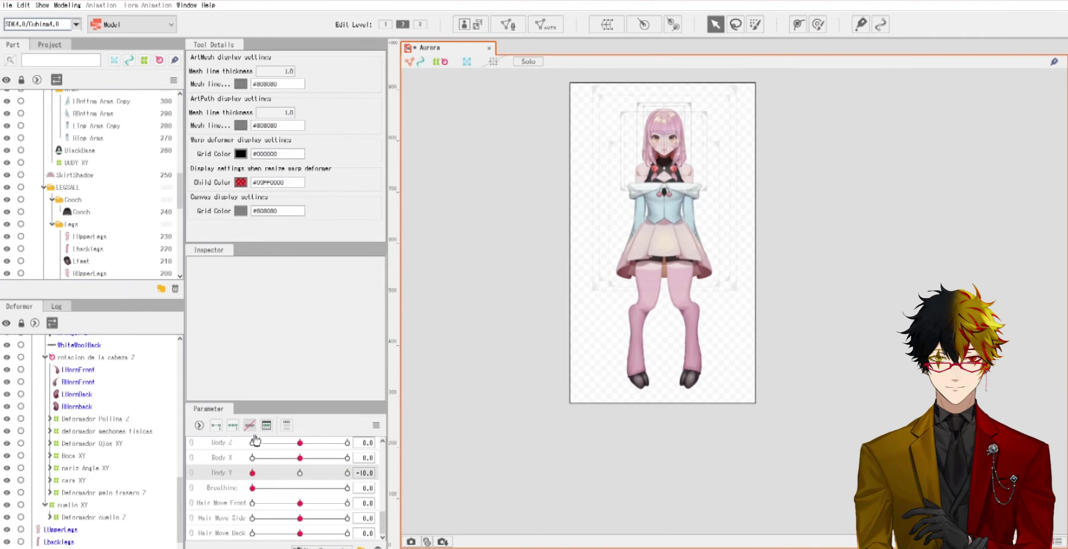
{"action": "left_click_drag", "start_coordinate": [253, 473], "coordinate": [216, 538]}
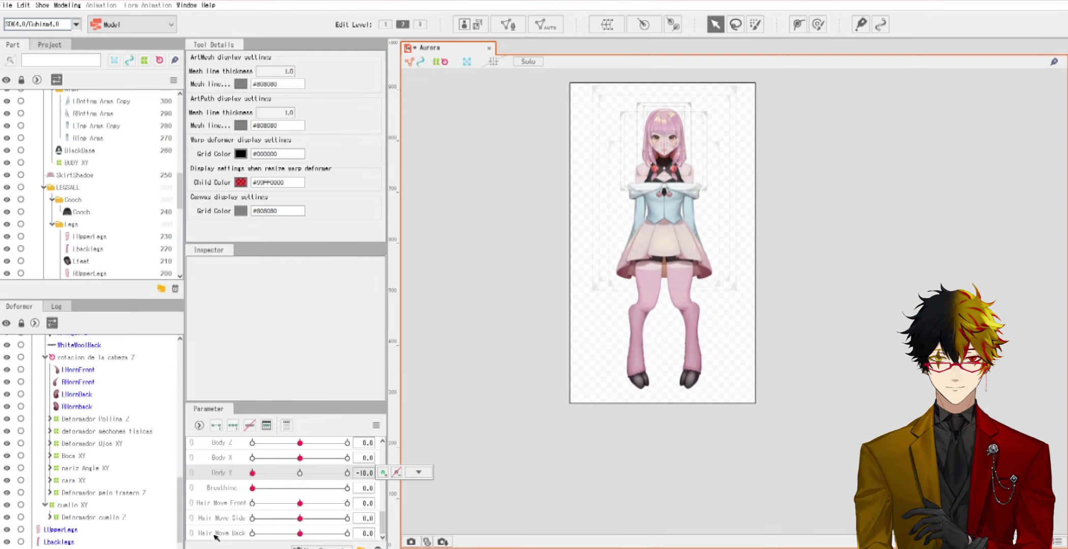
Step: Select the Lbacklegs mesh and nudge its knee area slightly upward with a 727.2 px Deform Brush at Body Y -10
{"action": "scroll", "coordinate": [646, 350], "scroll_direction": "up", "scroll_amount": 2}
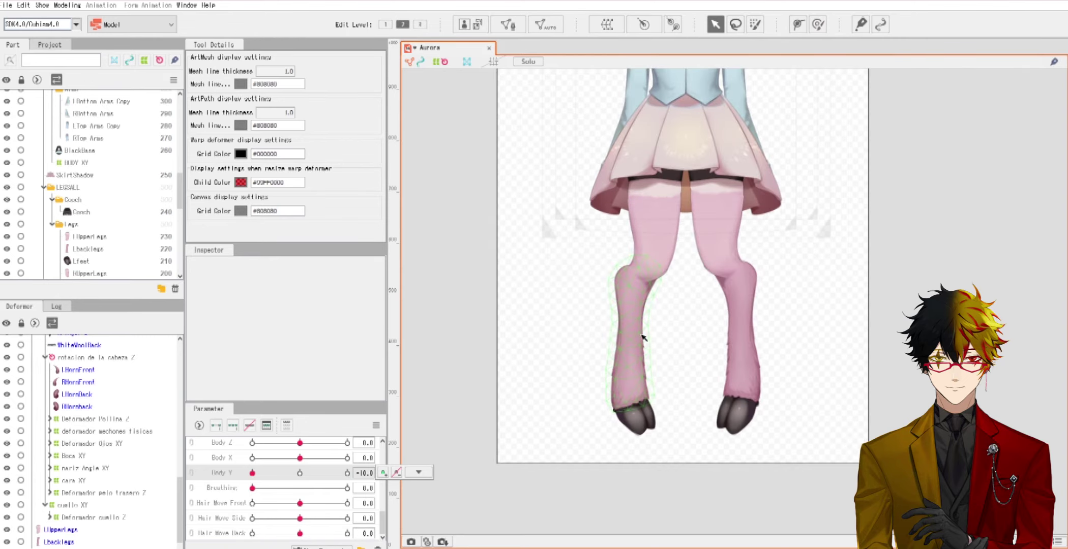
{"action": "scroll", "coordinate": [675, 299], "scroll_direction": "up", "scroll_amount": 1}
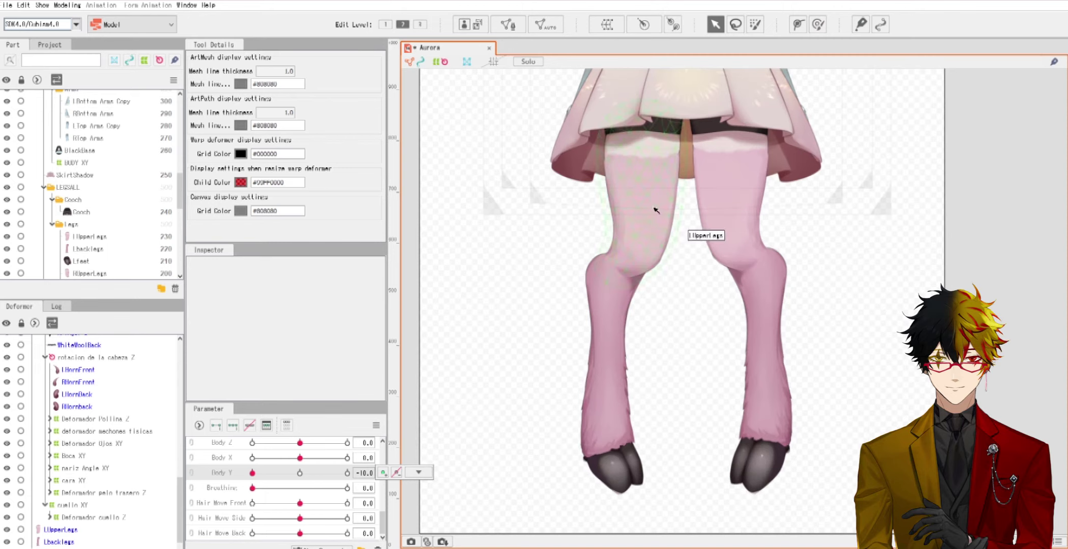
{"action": "left_click", "coordinate": [613, 315]}
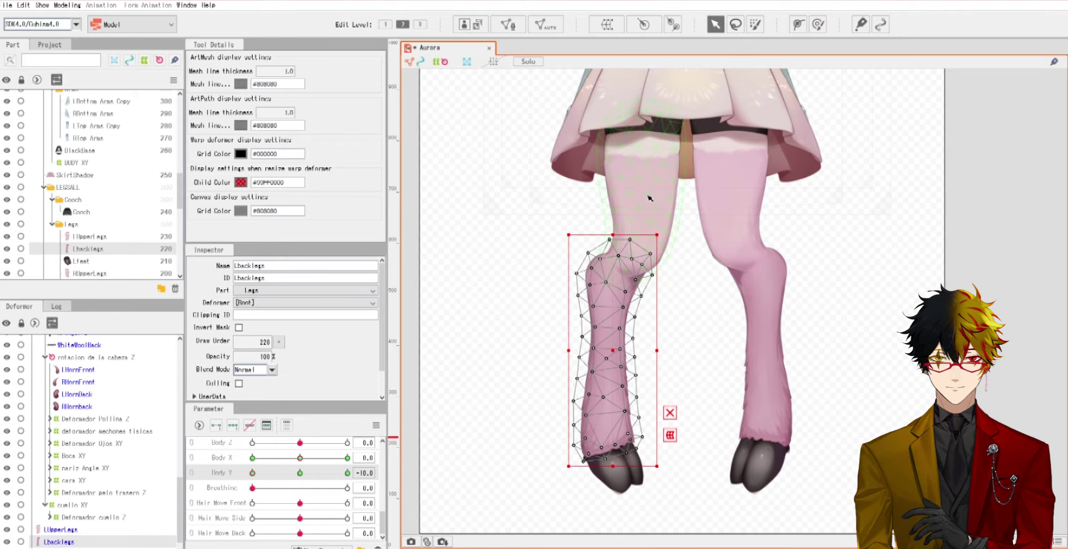
{"action": "left_click", "coordinate": [817, 26]}
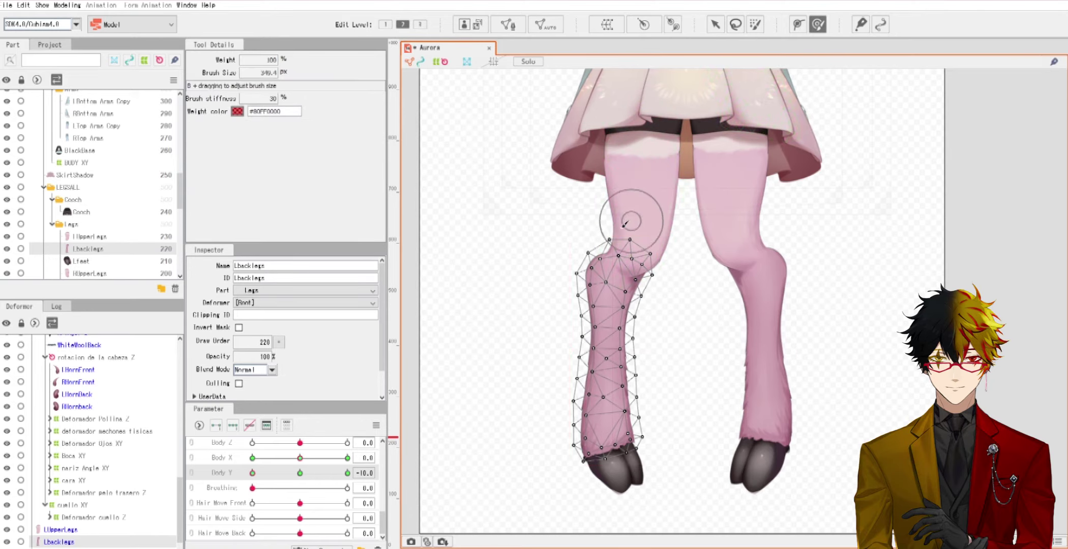
{"action": "scroll", "coordinate": [619, 234], "scroll_direction": "up", "scroll_amount": 3}
{"action": "left_click_drag", "start_coordinate": [619, 270], "coordinate": [677, 326]}
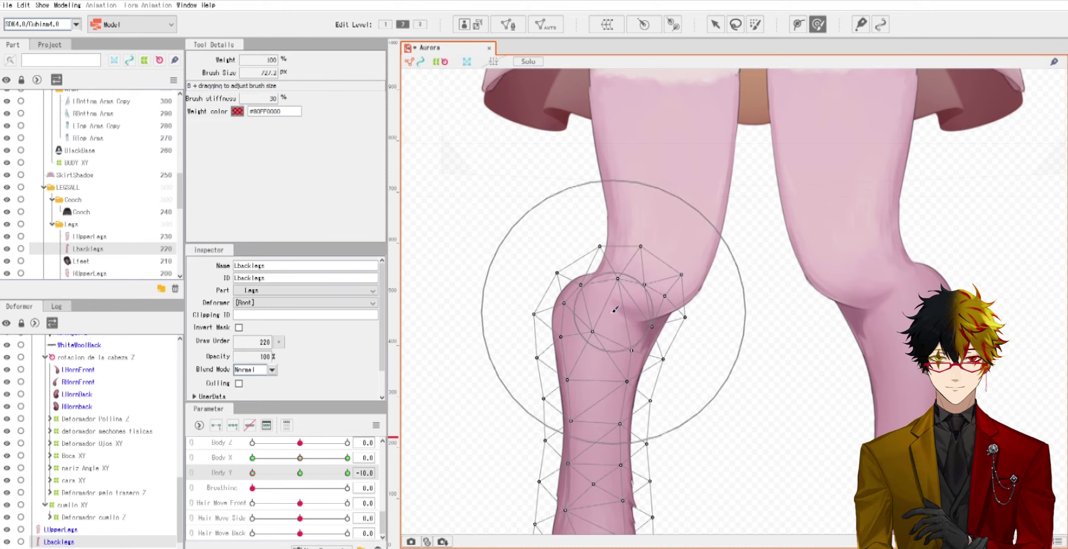
{"action": "left_click_drag", "start_coordinate": [613, 312], "coordinate": [614, 302]}
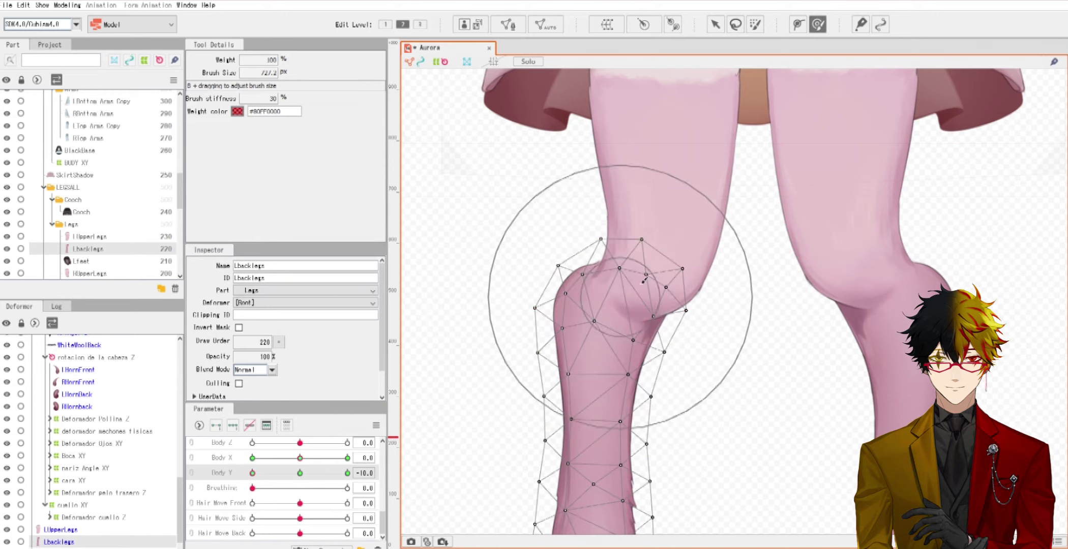
Step: Select the LUpperLegs mesh and adjust its lower end above the knee with the Deform Brush at Body Y -10
{"action": "left_click", "coordinate": [716, 27]}
{"action": "left_click", "coordinate": [656, 148]}
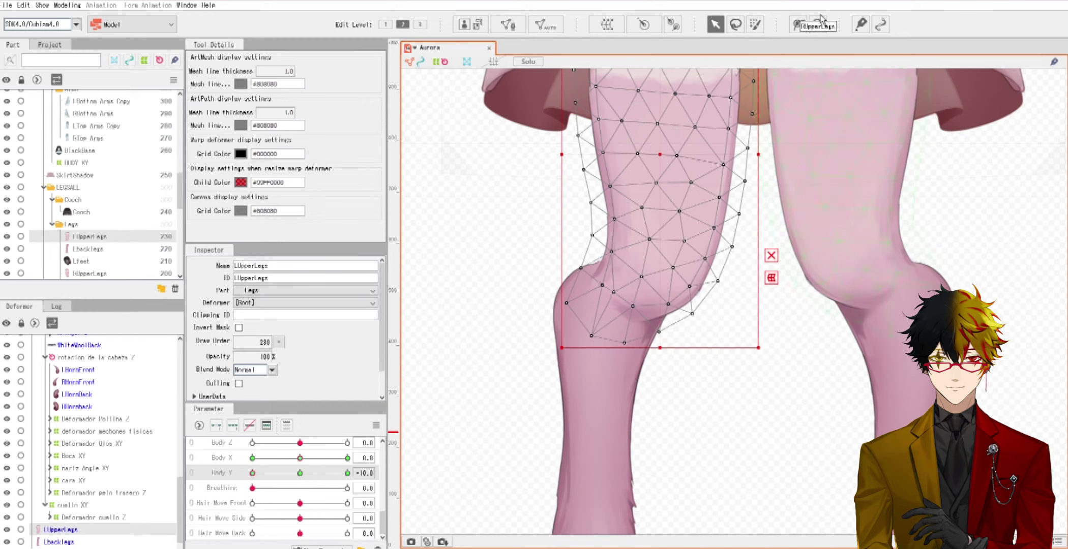
{"action": "left_click", "coordinate": [819, 23]}
{"action": "left_click", "coordinate": [652, 245]}
{"action": "left_click_drag", "start_coordinate": [651, 250], "coordinate": [644, 256]}
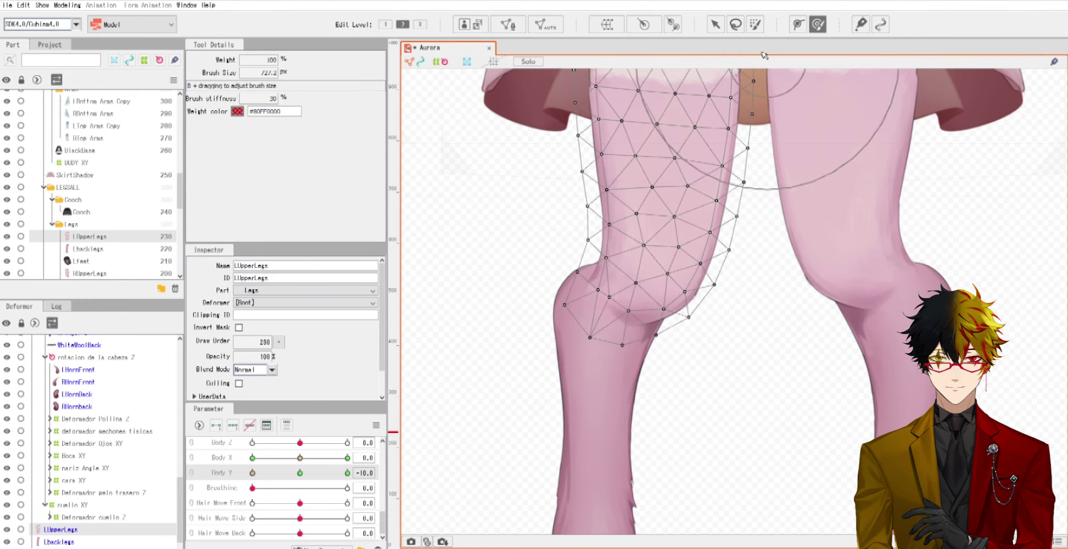
Step: Deselect the upper leg mesh and scrub Body Y to check the knee's motion, ending at -10
{"action": "left_click", "coordinate": [715, 23]}
{"action": "left_click", "coordinate": [765, 369]}
{"action": "scroll", "coordinate": [578, 408], "scroll_direction": "down", "scroll_amount": 3}
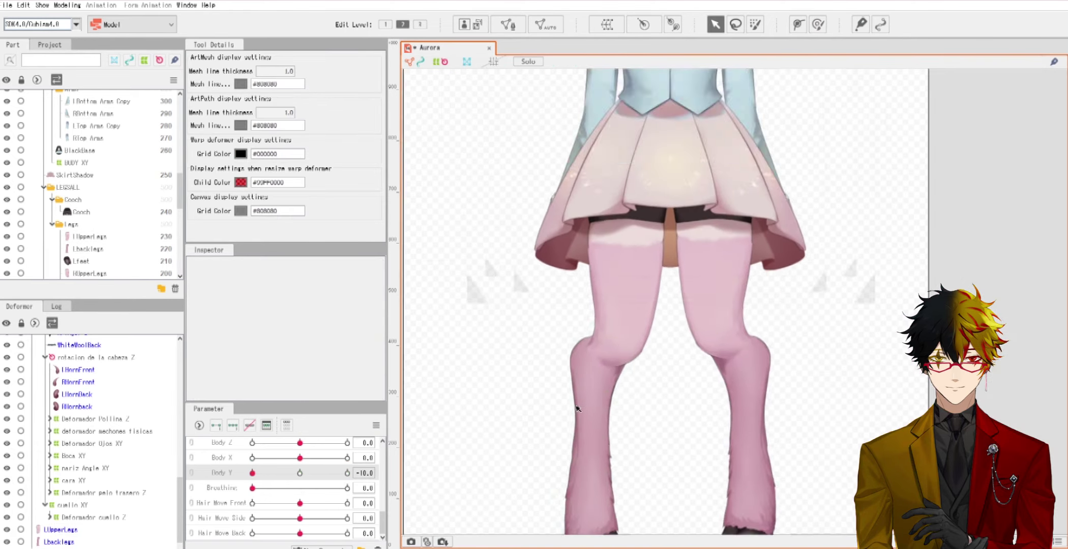
{"action": "scroll", "coordinate": [559, 342], "scroll_direction": "down", "scroll_amount": 3}
{"action": "mouse_move", "coordinate": [251, 475]}
{"action": "left_mouse_down"}
{"action": "mouse_move", "coordinate": [311, 477]}
{"action": "mouse_move", "coordinate": [237, 481]}
{"action": "left_mouse_up"}
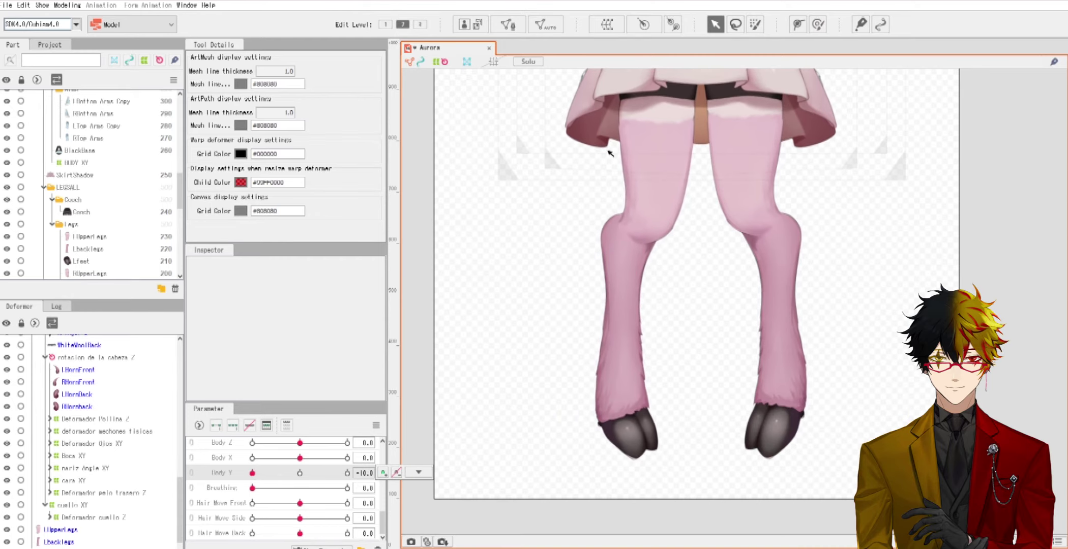
Step: Refine the knee of the Lbacklegs mesh with short Deform Brush strokes at Body Y -10, checking the Body Y motion between strokes
{"action": "left_click", "coordinate": [631, 232]}
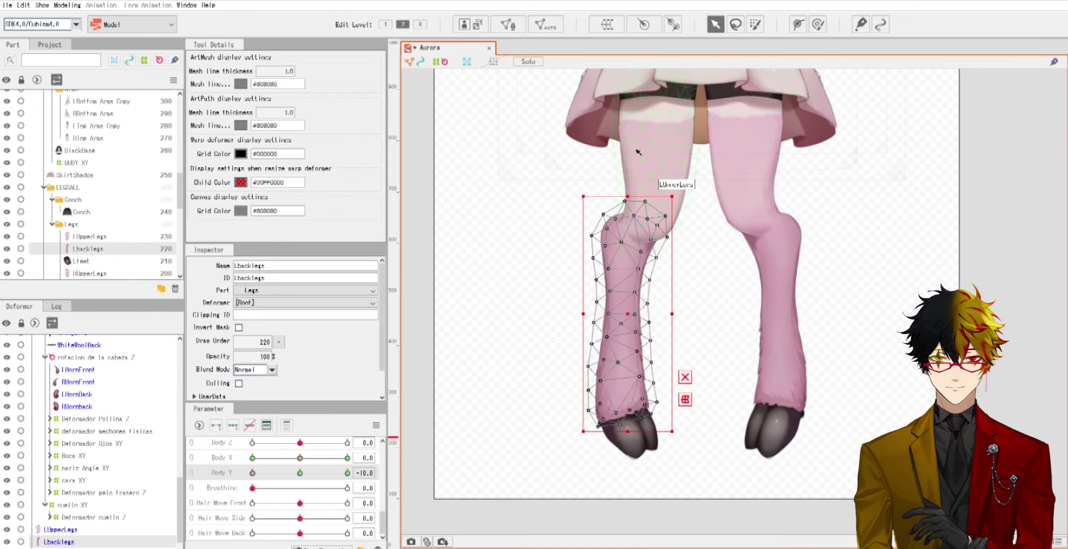
{"action": "scroll", "coordinate": [638, 148], "scroll_direction": "up", "scroll_amount": 3}
{"action": "left_click", "coordinate": [818, 24]}
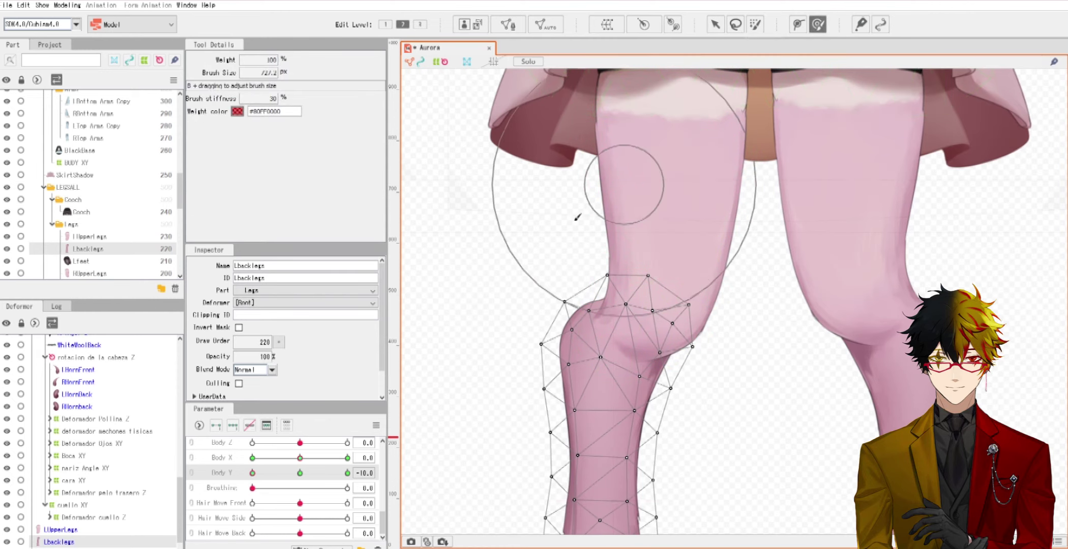
{"action": "scroll", "coordinate": [573, 217], "scroll_direction": "up", "scroll_amount": 3}
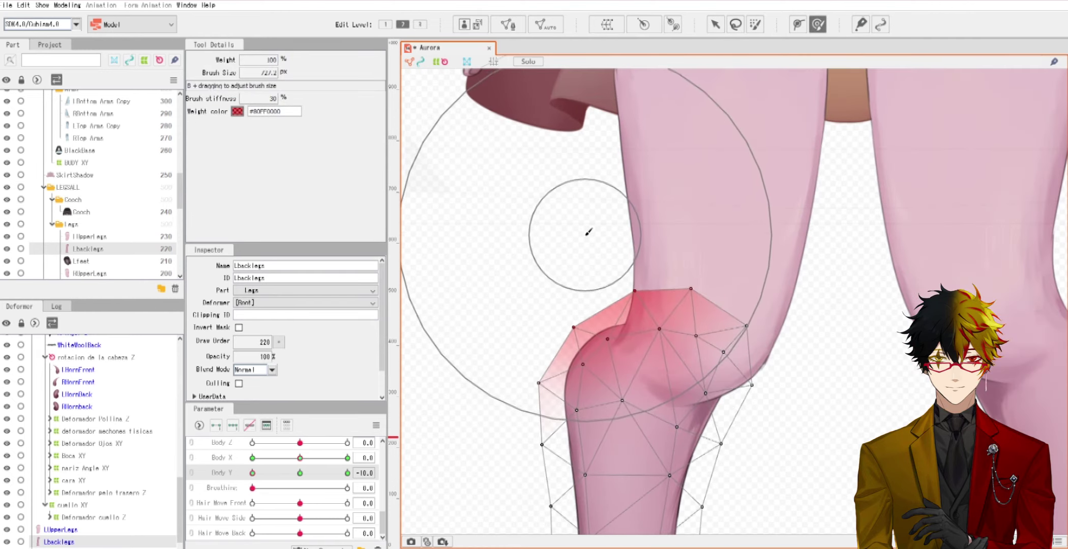
{"action": "scroll", "coordinate": [583, 231], "scroll_direction": "down", "scroll_amount": 3}
{"action": "mouse_move", "coordinate": [252, 473]}
{"action": "left_mouse_down"}
{"action": "mouse_move", "coordinate": [356, 474]}
{"action": "mouse_move", "coordinate": [252, 474]}
{"action": "left_mouse_up"}
{"action": "scroll", "coordinate": [673, 293], "scroll_direction": "up", "scroll_amount": 2}
{"action": "left_click_drag", "start_coordinate": [662, 276], "coordinate": [647, 280]}
{"action": "mouse_move", "coordinate": [252, 473]}
{"action": "left_mouse_down"}
{"action": "mouse_move", "coordinate": [310, 477]}
{"action": "mouse_move", "coordinate": [252, 473]}
{"action": "left_mouse_up"}
{"action": "left_click_drag", "start_coordinate": [675, 286], "coordinate": [698, 305]}
{"action": "mouse_move", "coordinate": [255, 474]}
{"action": "left_mouse_down"}
{"action": "mouse_move", "coordinate": [264, 476]}
{"action": "mouse_move", "coordinate": [252, 473]}
{"action": "left_mouse_up"}
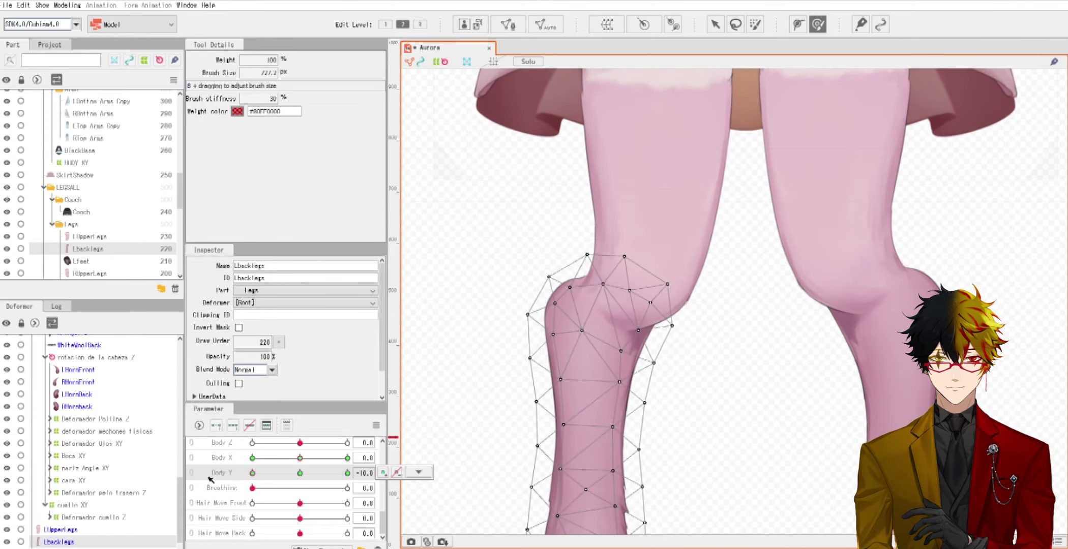
Step: Copy the LUpperLegs, Lbacklegs and Lfeet meshes together and paste a duplicate of the leg
{"action": "scroll", "coordinate": [811, 191], "scroll_direction": "down", "scroll_amount": 3}
{"action": "left_click", "coordinate": [714, 24]}
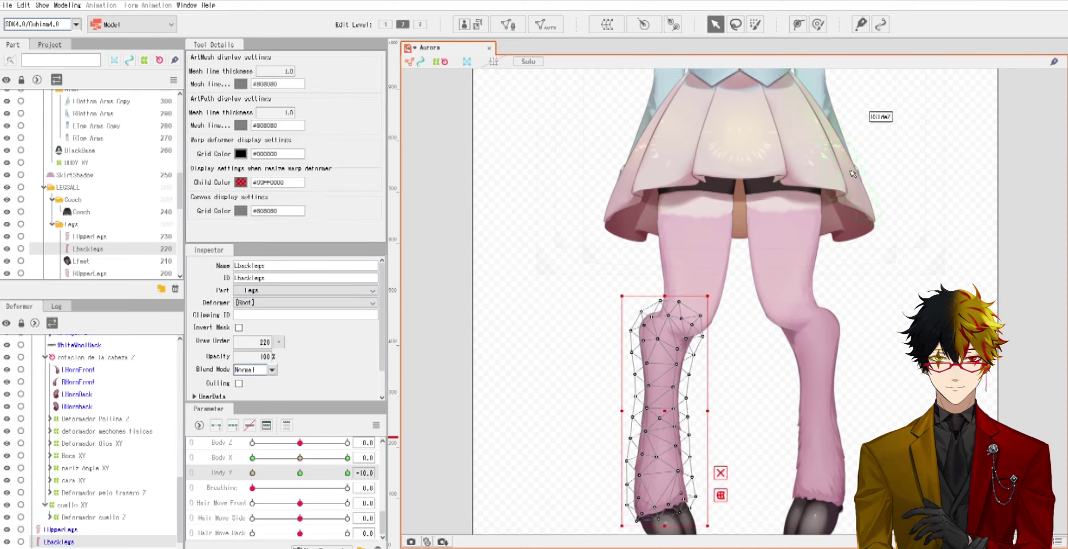
{"action": "scroll", "coordinate": [642, 211], "scroll_direction": "down", "scroll_amount": 4}
{"action": "scroll", "coordinate": [642, 211], "scroll_direction": "up", "scroll_amount": 3}
{"action": "left_click", "coordinate": [642, 211]}
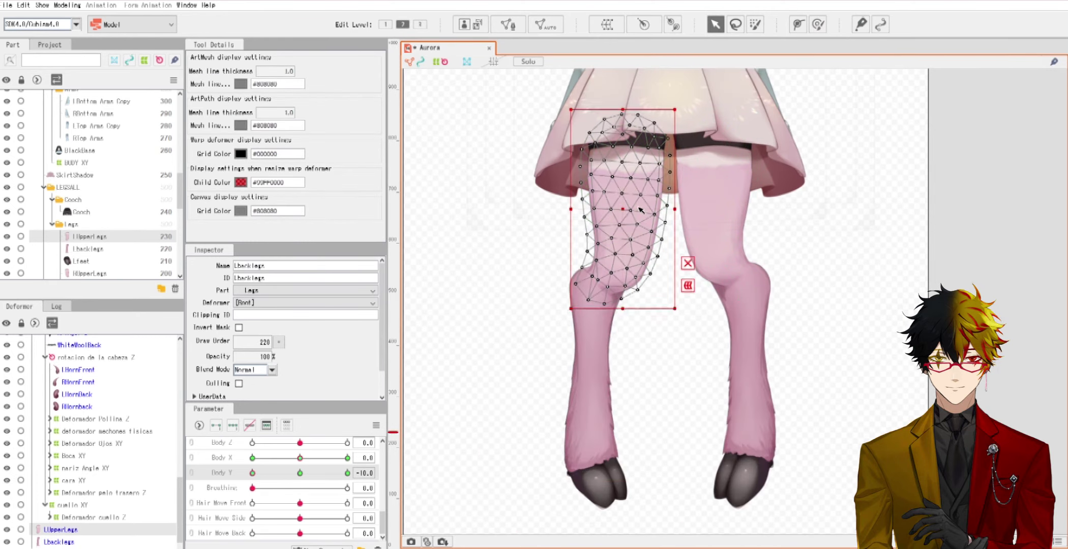
{"action": "left_click", "coordinate": [606, 348], "text": "shift"}
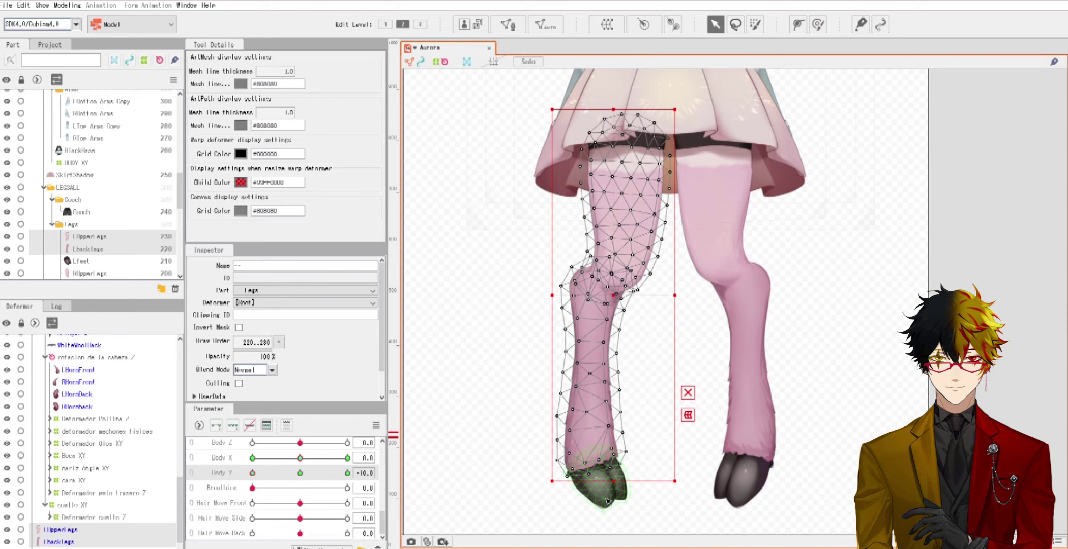
{"action": "left_click", "coordinate": [610, 499], "text": "shift"}
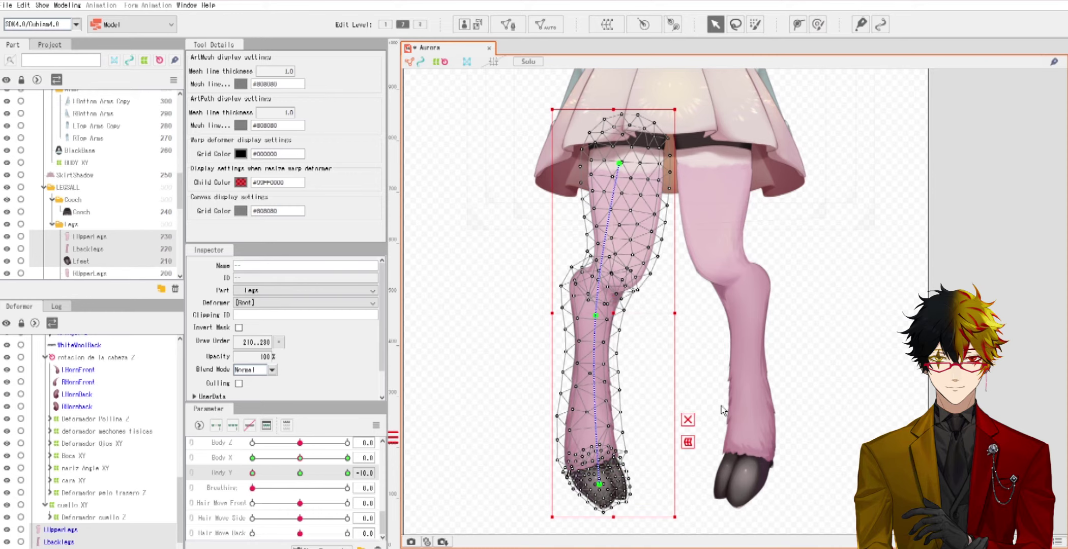
{"action": "key", "text": "ctrl+v"}
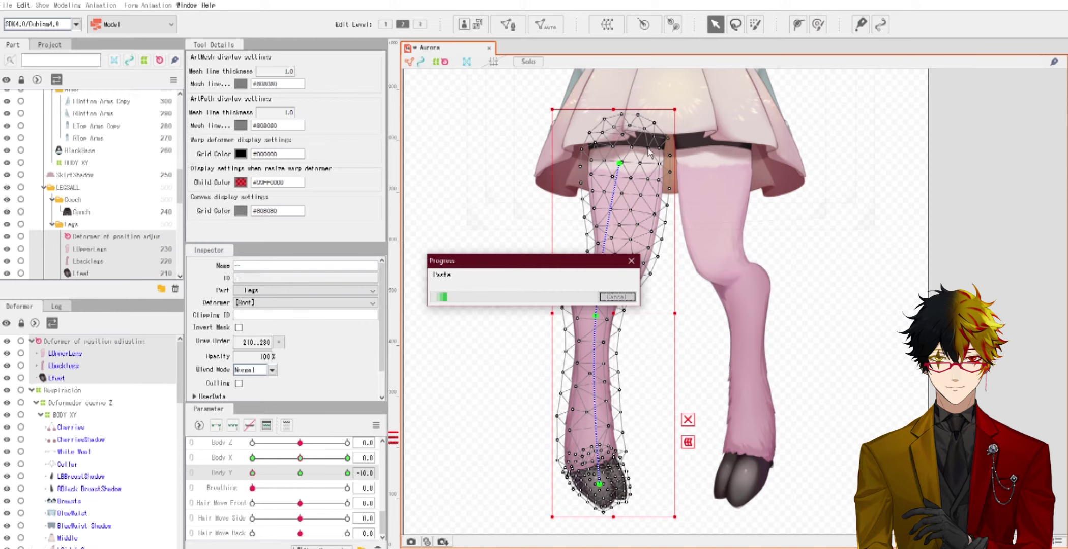
Step: Reflect the pasted leg horizontally with Body X included in the reflected parameters, and move it onto the opposite leg
{"action": "right_click", "coordinate": [516, 89]}
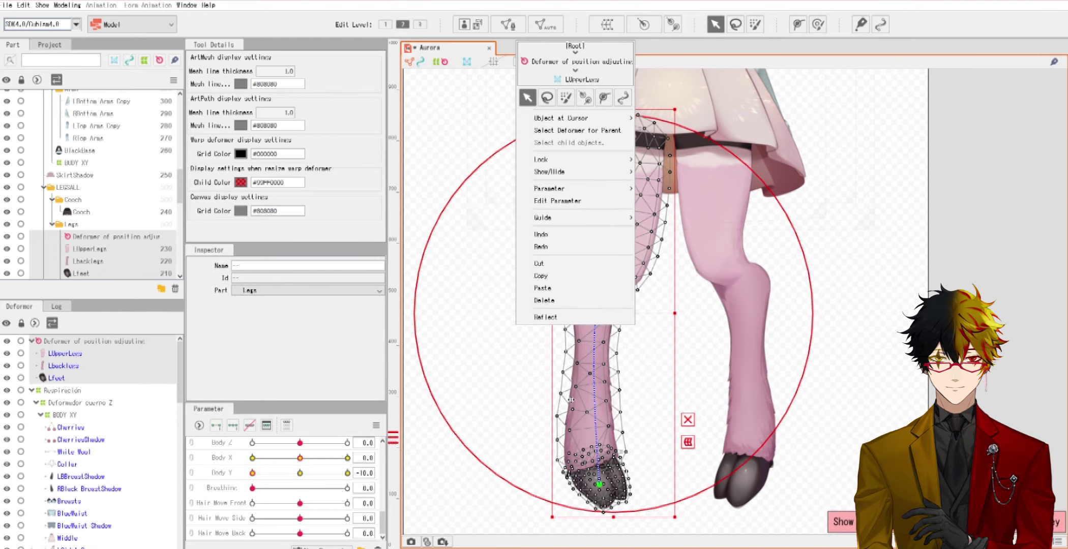
{"action": "left_click", "coordinate": [562, 318]}
{"action": "left_click", "coordinate": [484, 245]}
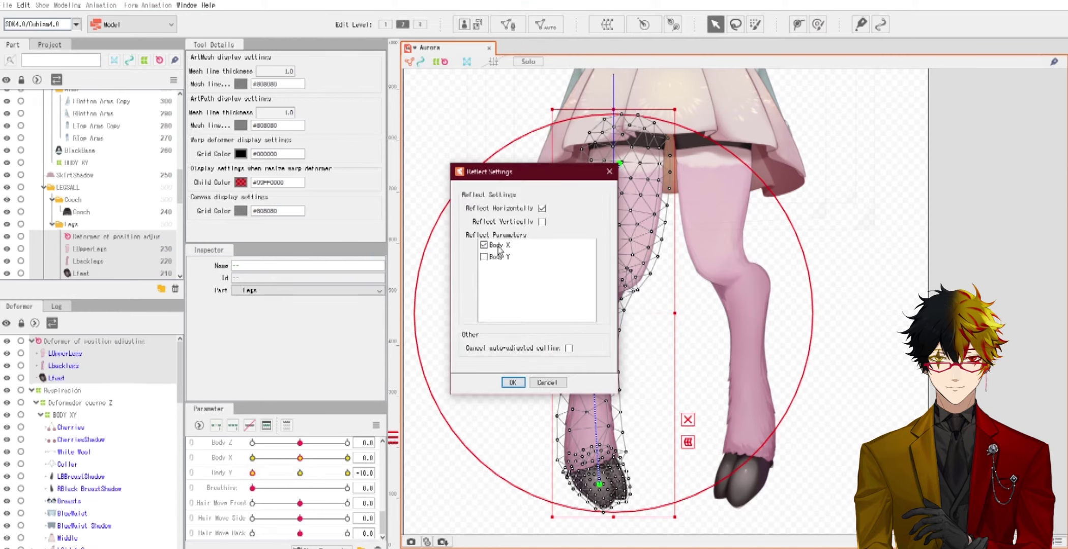
{"action": "left_click", "coordinate": [513, 383]}
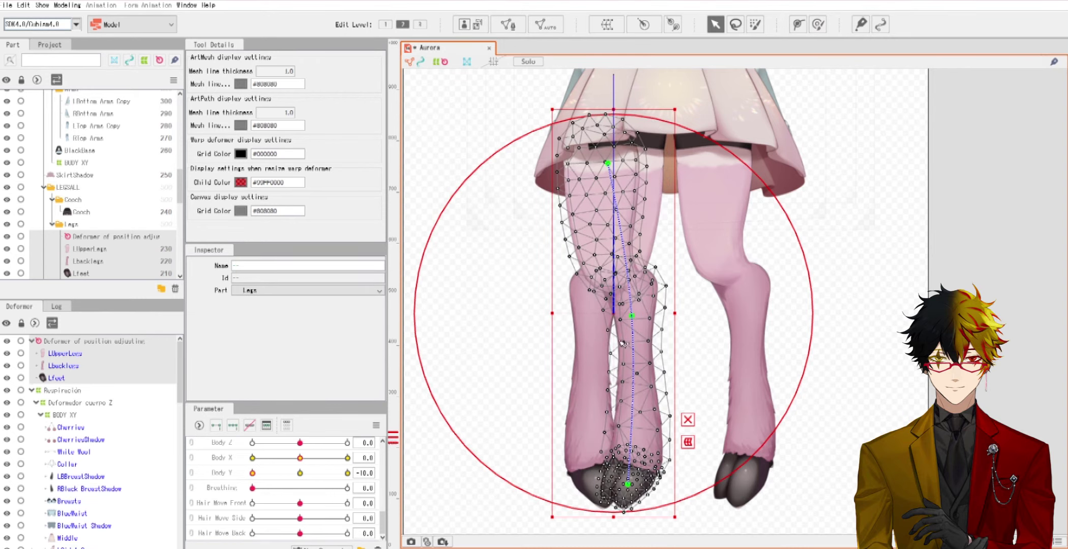
{"action": "left_click_drag", "start_coordinate": [615, 311], "coordinate": [729, 311]}
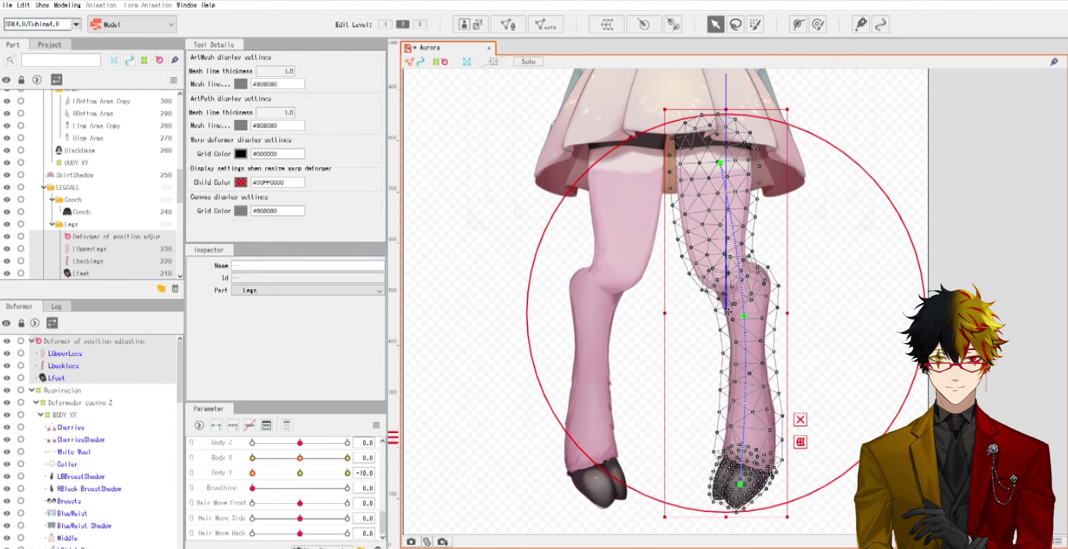
{"action": "scroll", "coordinate": [744, 288], "scroll_direction": "up", "scroll_amount": 3}
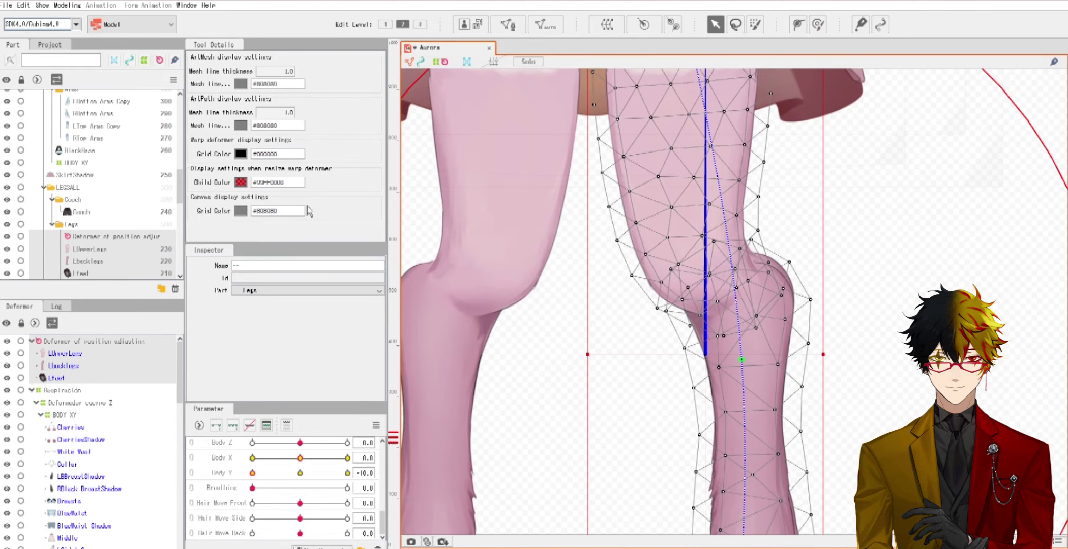
Step: Delete the old right leg's upper leg, lower leg and foot meshes beneath the mirrored copy
{"action": "scroll", "coordinate": [94, 410], "scroll_direction": "down", "scroll_amount": 10}
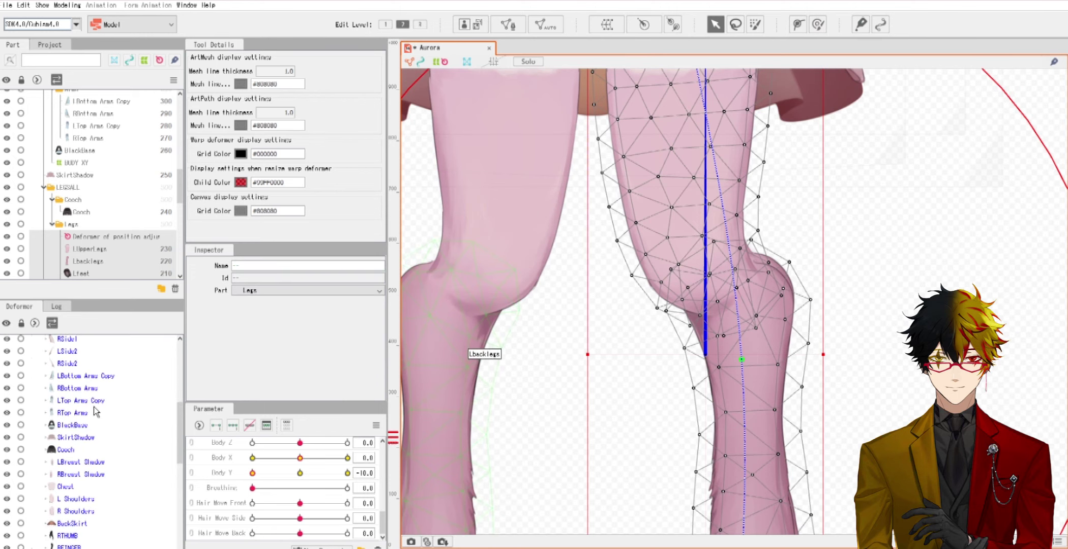
{"action": "scroll", "coordinate": [94, 412], "scroll_direction": "down", "scroll_amount": 5}
{"action": "left_click", "coordinate": [60, 530]}
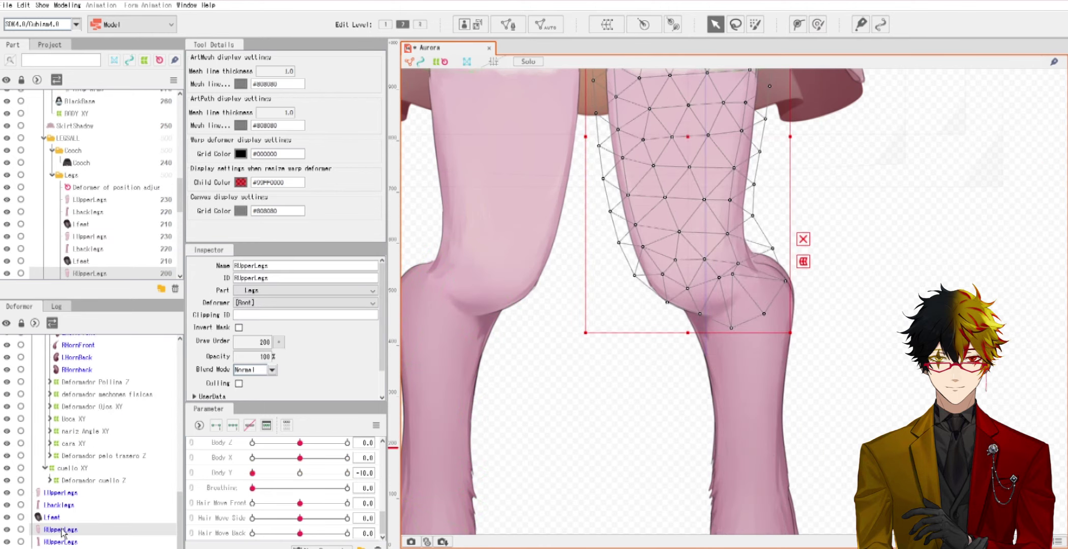
{"action": "left_click", "coordinate": [61, 543], "text": "ctrl"}
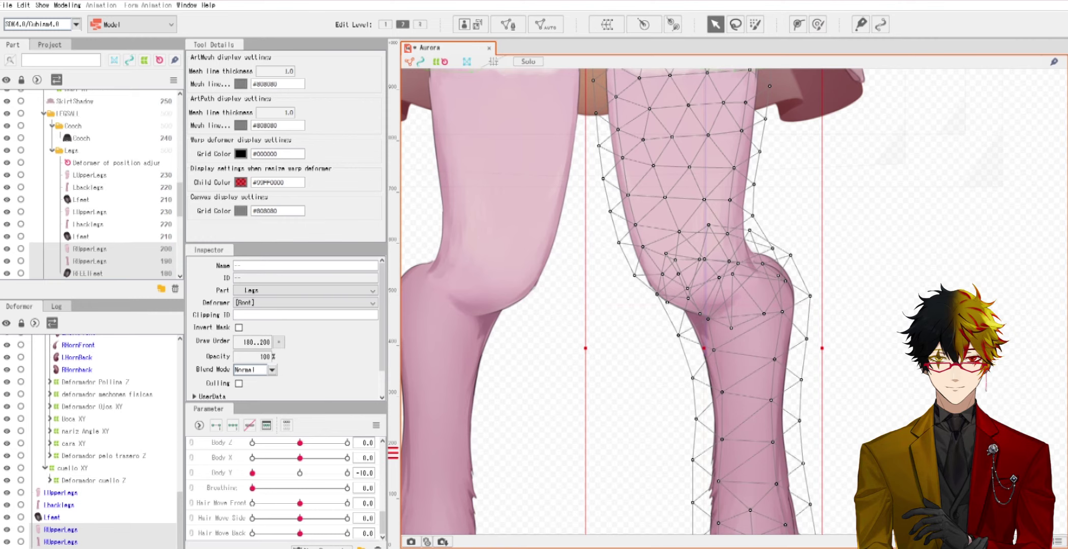
{"action": "key", "text": "Delete"}
Step: Scrub Body Y and Body X to check both legs' motion, and link the two parameters into a combined grid
{"action": "scroll", "coordinate": [689, 419], "scroll_direction": "down", "scroll_amount": 4}
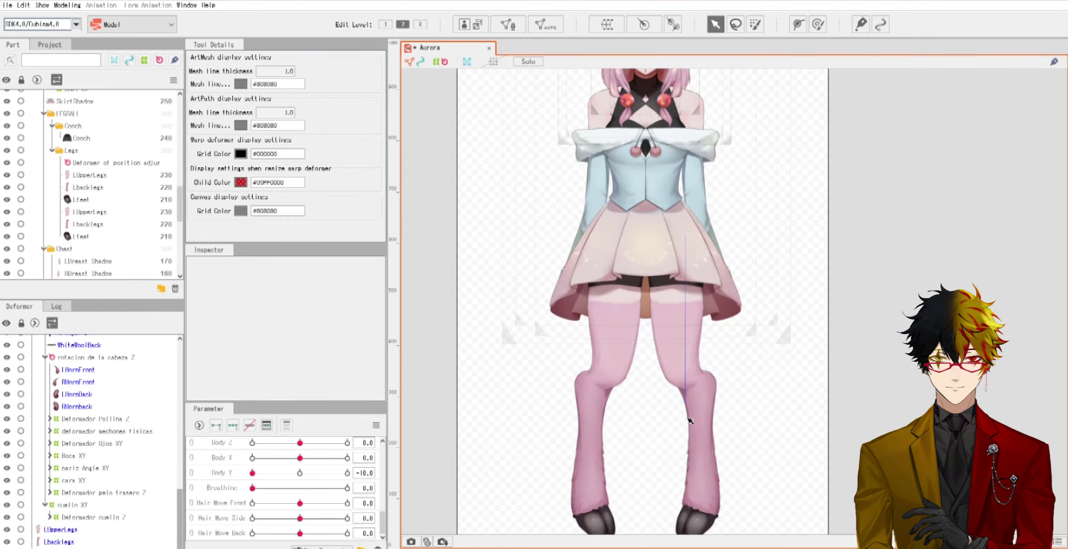
{"action": "left_click_drag", "start_coordinate": [253, 473], "coordinate": [300, 493]}
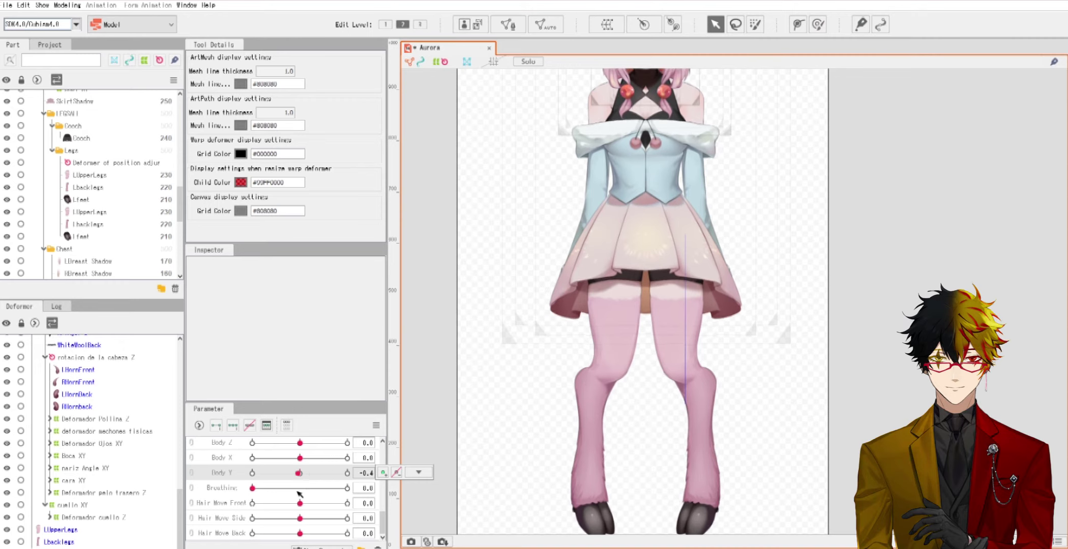
{"action": "left_click_drag", "start_coordinate": [300, 457], "coordinate": [340, 476]}
{"action": "left_click", "coordinate": [192, 465]}
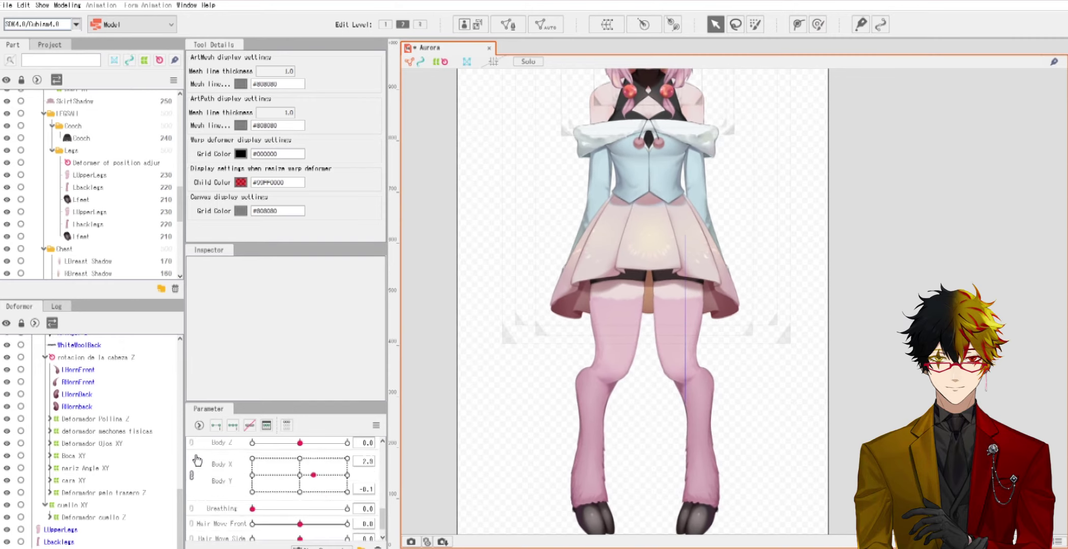
Step: Select both legs' upper leg, lower leg and foot meshes with the BODY XY deformer, and synthesize the corners of Body X and Body Y
{"action": "left_click", "coordinate": [66, 533]}
{"action": "left_click", "coordinate": [68, 542], "text": "ctrl"}
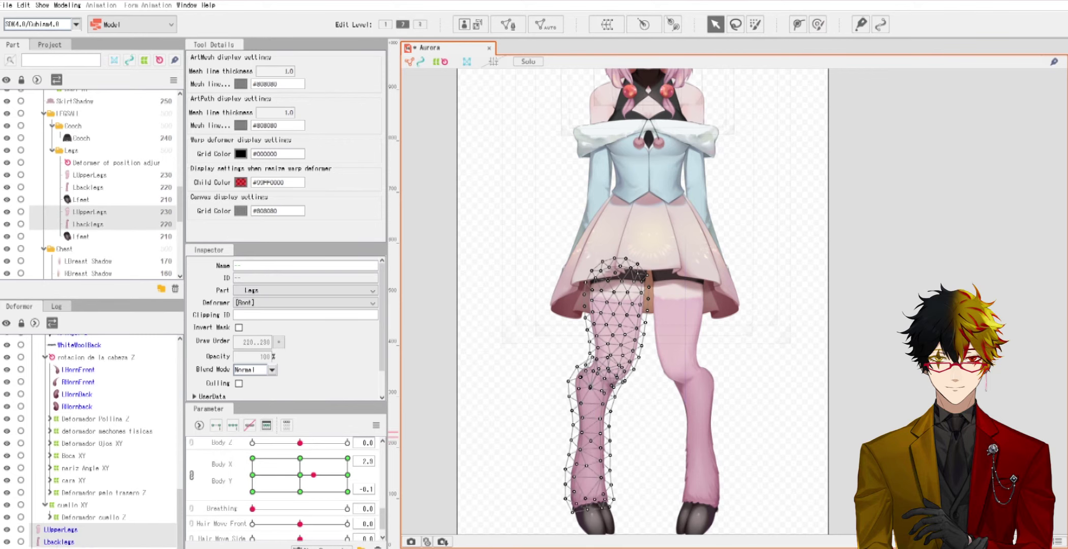
{"action": "left_click", "coordinate": [71, 548], "text": "ctrl"}
{"action": "scroll", "coordinate": [79, 526], "scroll_direction": "up", "scroll_amount": 5}
{"action": "scroll", "coordinate": [80, 529], "scroll_direction": "up", "scroll_amount": 5}
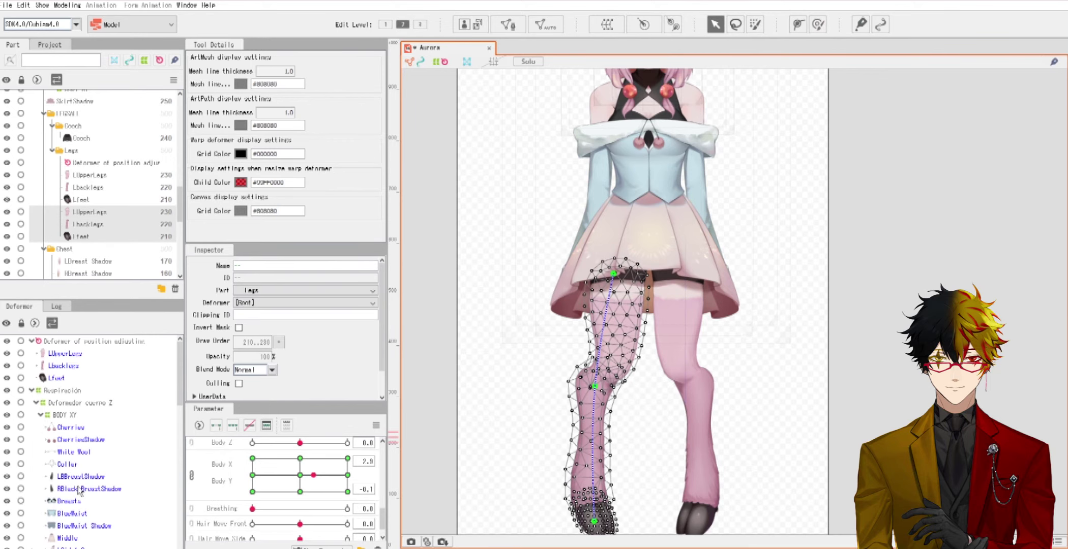
{"action": "left_click_drag", "start_coordinate": [76, 223], "coordinate": [88, 176]}
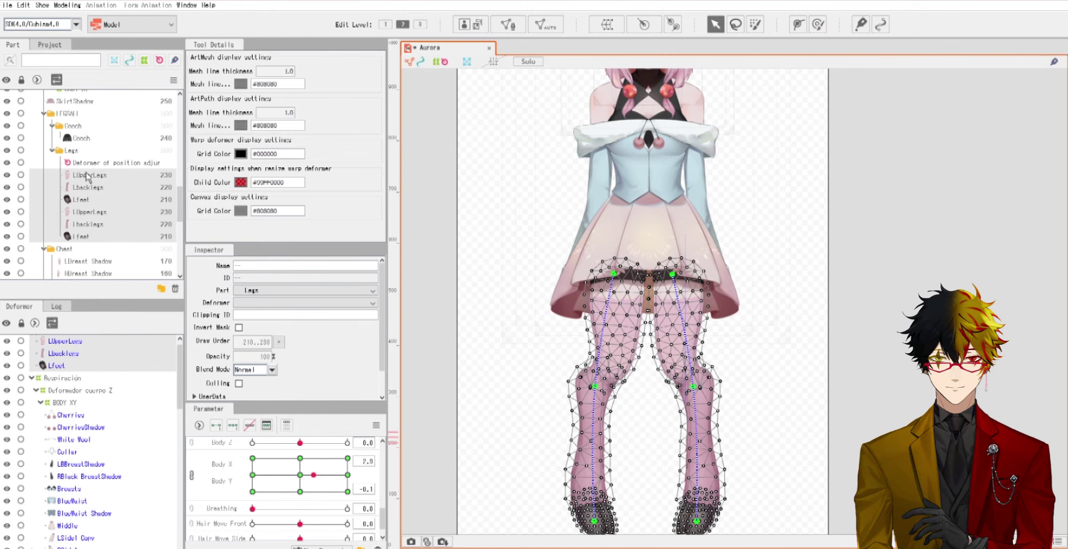
{"action": "scroll", "coordinate": [80, 402], "scroll_direction": "up", "scroll_amount": 1}
{"action": "left_click", "coordinate": [78, 416]}
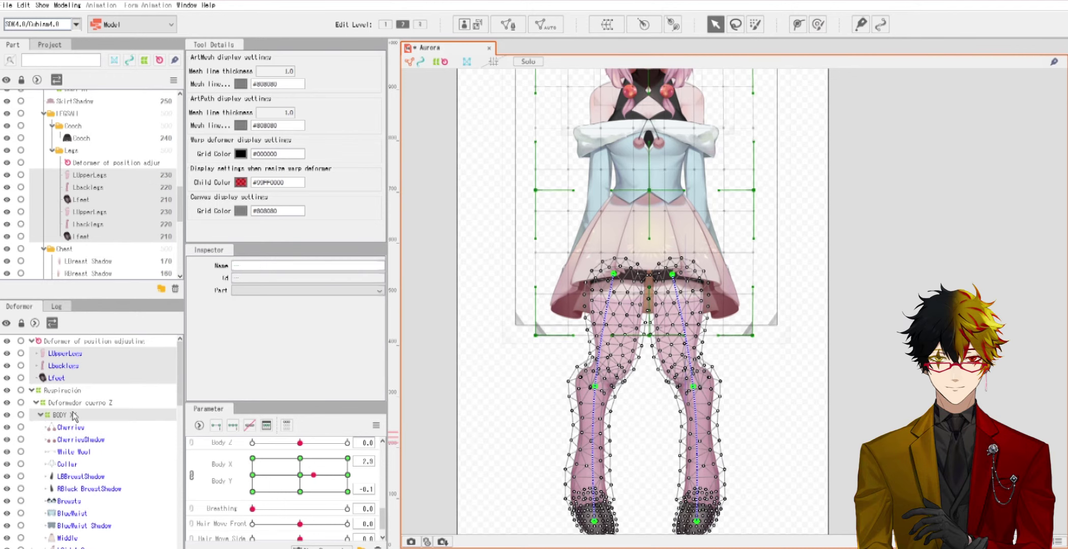
{"action": "left_click", "coordinate": [376, 426]}
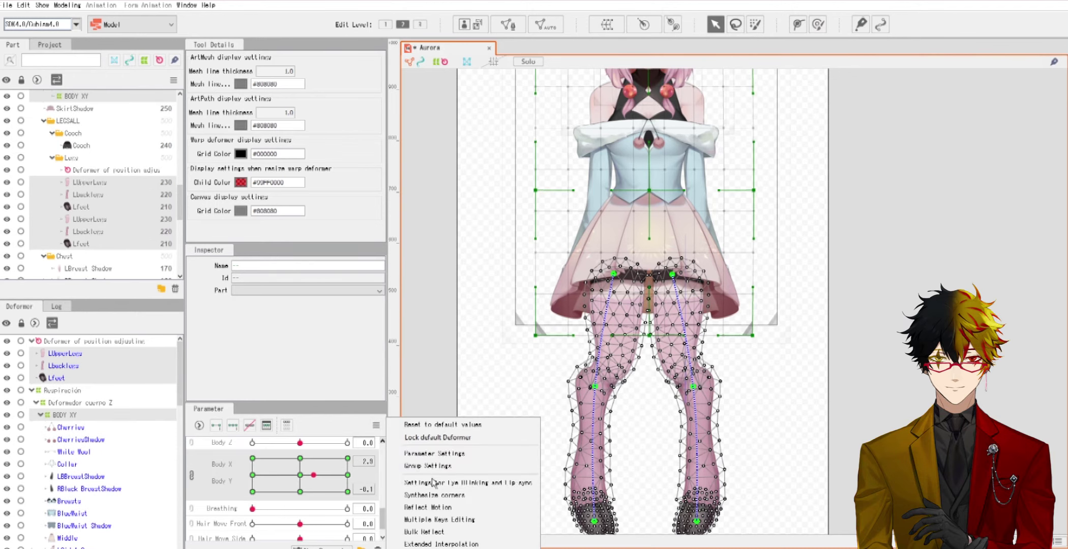
{"action": "left_click", "coordinate": [447, 496]}
{"action": "left_click", "coordinate": [512, 348]}
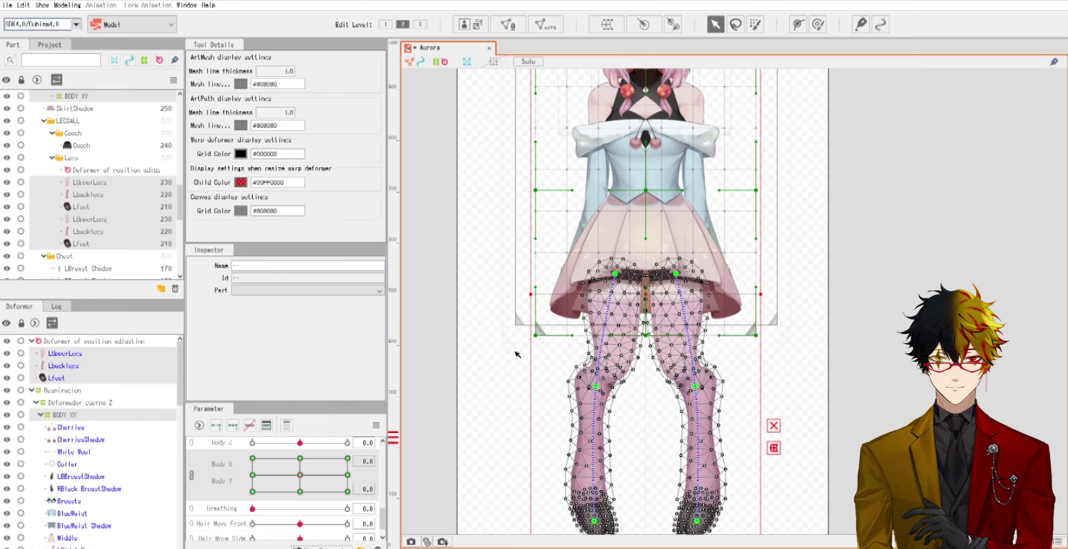
{"action": "left_click", "coordinate": [470, 385]}
Step: Move through the corner poses of the combined Body X and Body Y grid and examine the skirt and legs
{"action": "left_click_drag", "start_coordinate": [295, 460], "coordinate": [237, 443]}
{"action": "scroll", "coordinate": [708, 334], "scroll_direction": "down", "scroll_amount": 2}
{"action": "left_click_drag", "start_coordinate": [708, 333], "coordinate": [687, 374]}
{"action": "scroll", "coordinate": [670, 291], "scroll_direction": "up", "scroll_amount": 2}
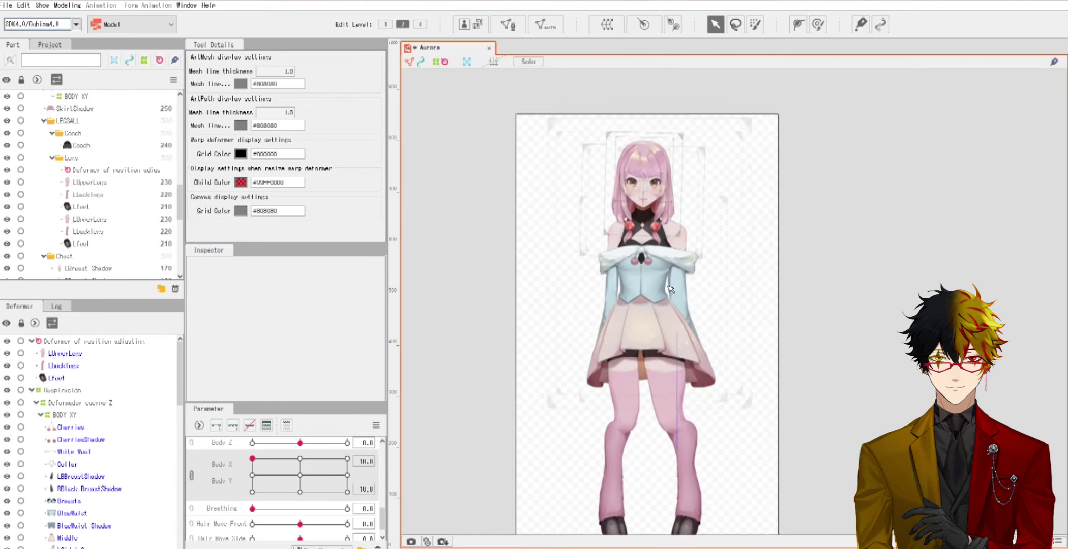
{"action": "left_click_drag", "start_coordinate": [676, 306], "coordinate": [689, 230]}
{"action": "scroll", "coordinate": [660, 297], "scroll_direction": "up", "scroll_amount": 3}
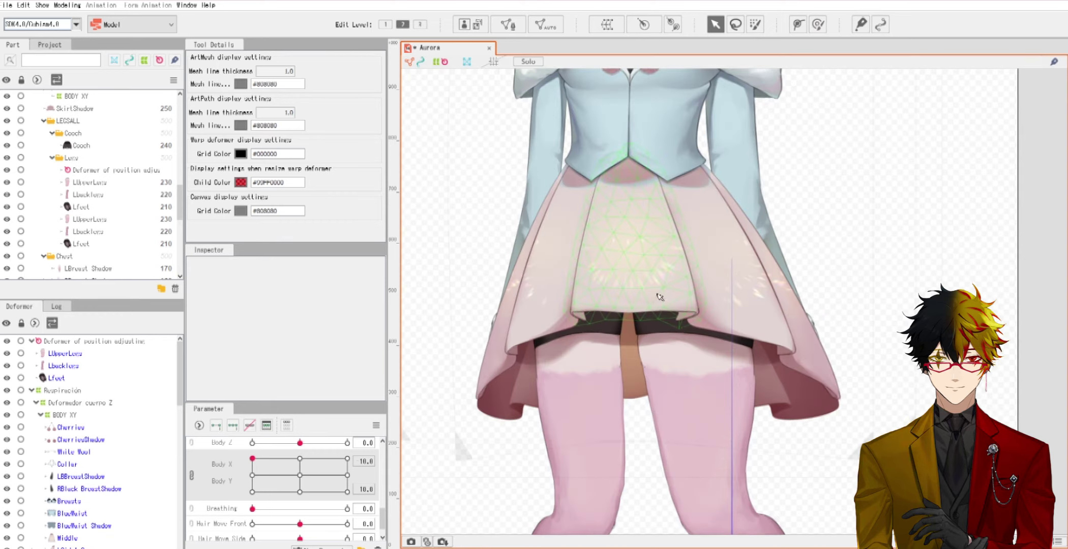
{"action": "scroll", "coordinate": [660, 297], "scroll_direction": "down", "scroll_amount": 3}
{"action": "left_click_drag", "start_coordinate": [252, 458], "coordinate": [348, 458]}
{"action": "left_click", "coordinate": [423, 454]}
{"action": "left_click_drag", "start_coordinate": [415, 511], "coordinate": [399, 537]}
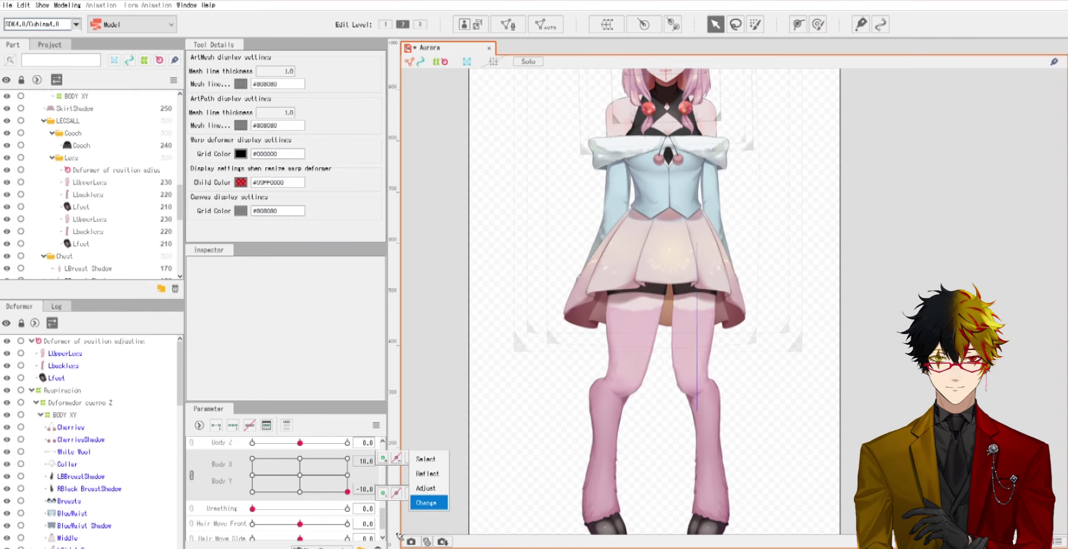
{"action": "left_click_drag", "start_coordinate": [348, 492], "coordinate": [252, 492]}
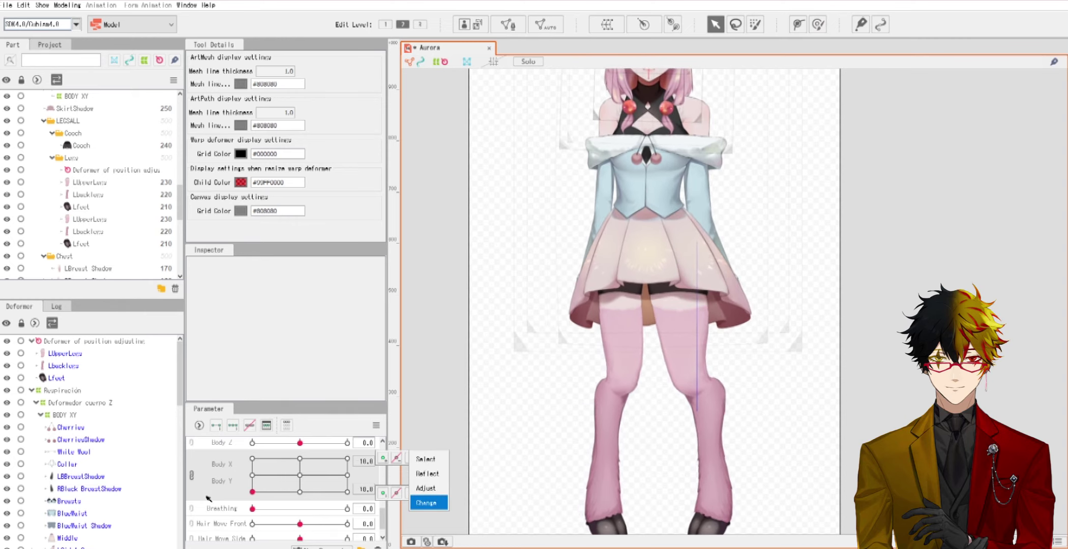
{"action": "scroll", "coordinate": [521, 313], "scroll_direction": "down", "scroll_amount": 4}
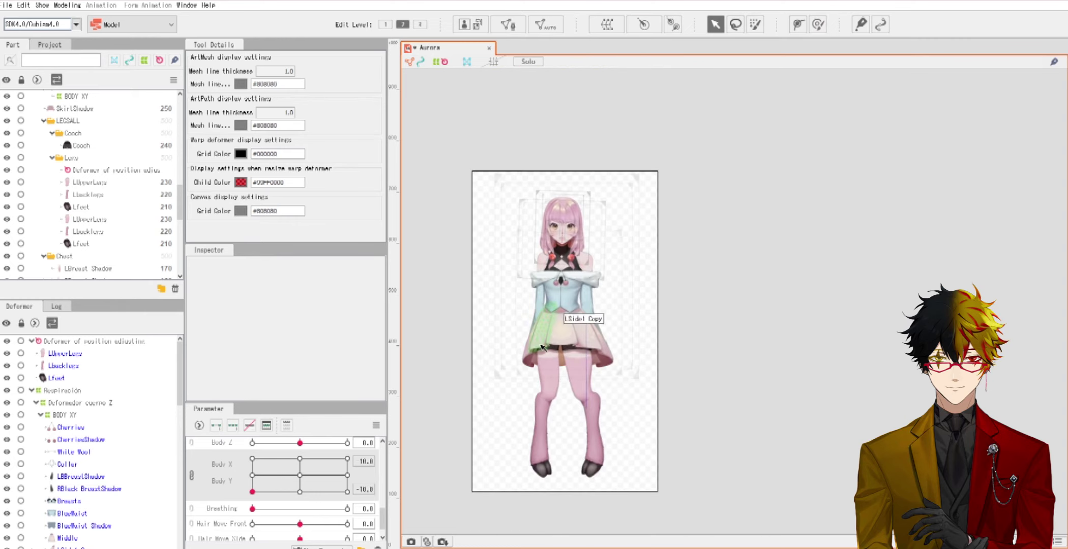
{"action": "scroll", "coordinate": [543, 347], "scroll_direction": "up", "scroll_amount": 2}
Step: Preview the model's body motion in the Physics/Scene Blending Settings by making it follow the pointer
{"action": "left_click", "coordinate": [101, 5]}
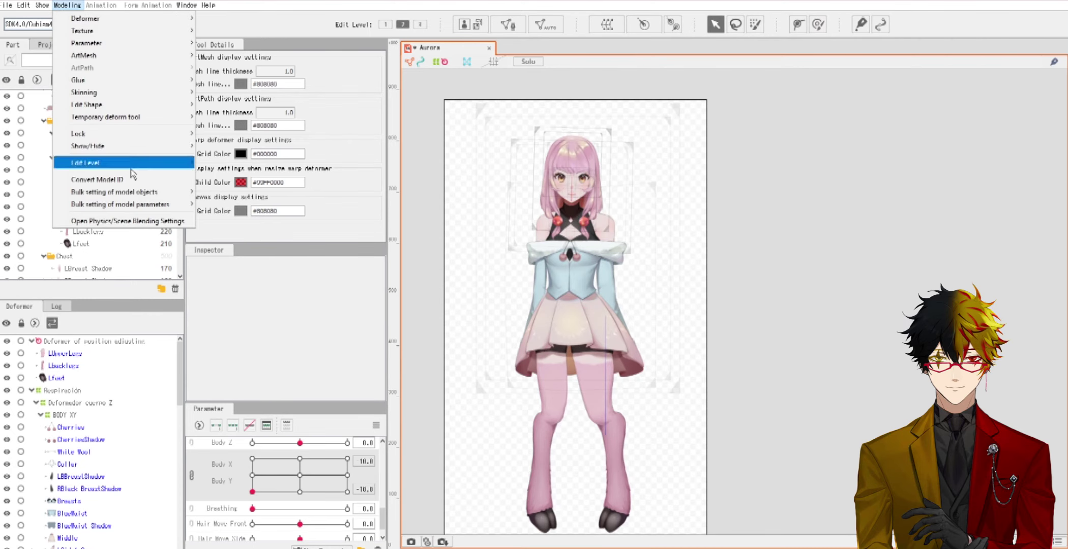
{"action": "left_click", "coordinate": [127, 217]}
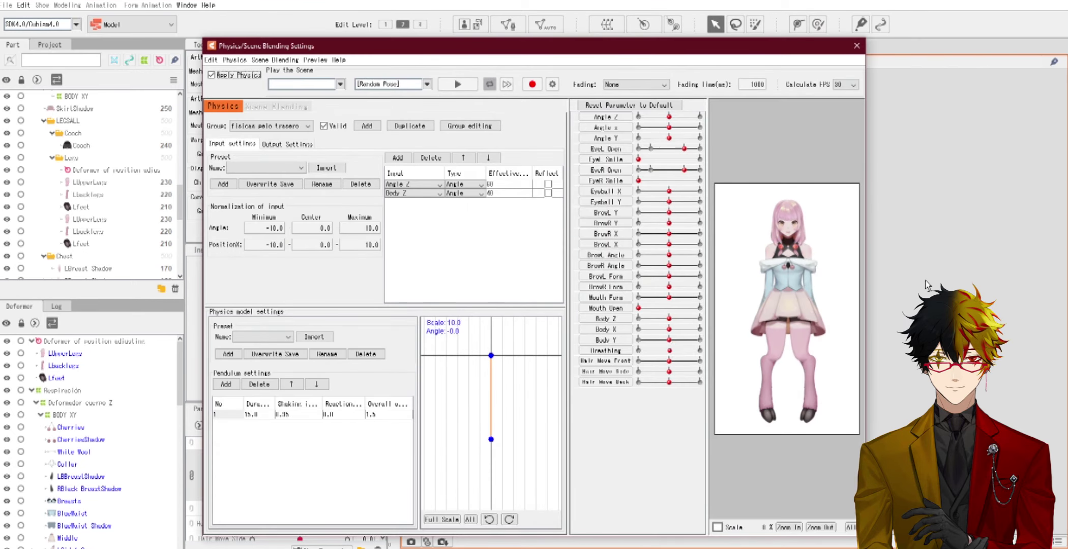
{"action": "scroll", "coordinate": [820, 279], "scroll_direction": "up", "scroll_amount": 2}
{"action": "left_click_drag", "start_coordinate": [778, 293], "coordinate": [665, 334]}
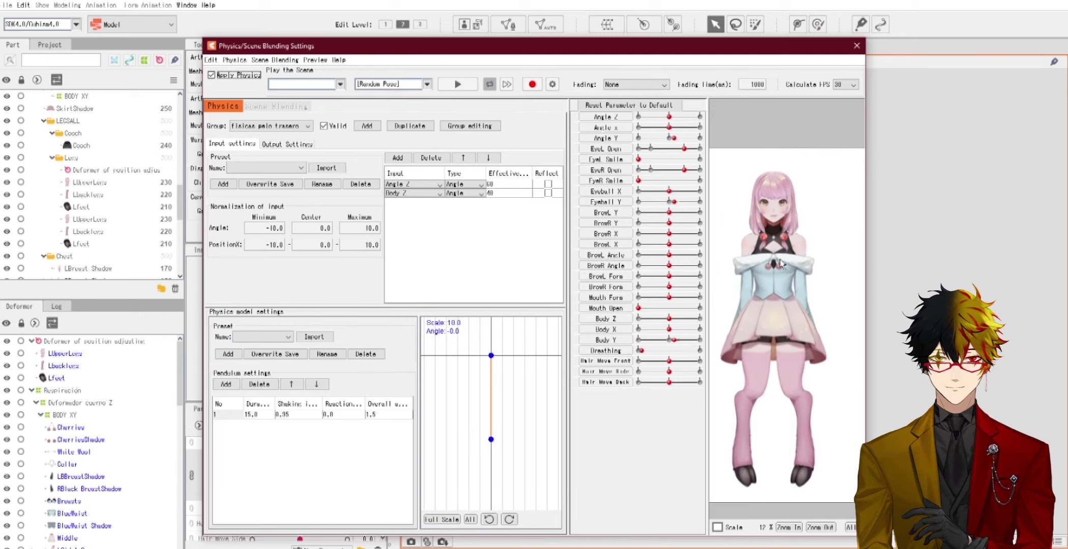
{"action": "left_click_drag", "start_coordinate": [796, 98], "coordinate": [786, 279]}
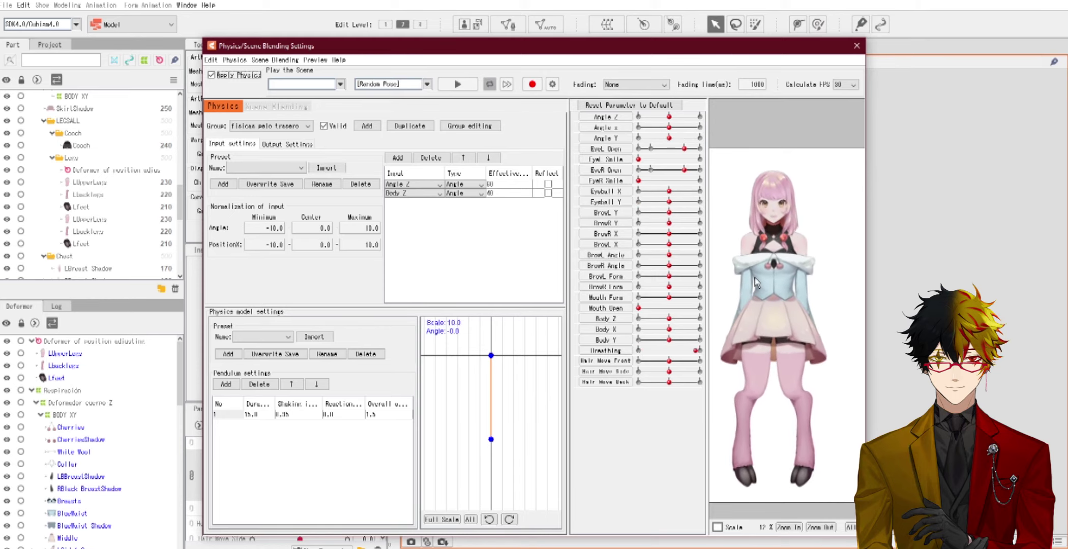
{"action": "scroll", "coordinate": [776, 301], "scroll_direction": "up", "scroll_amount": 2}
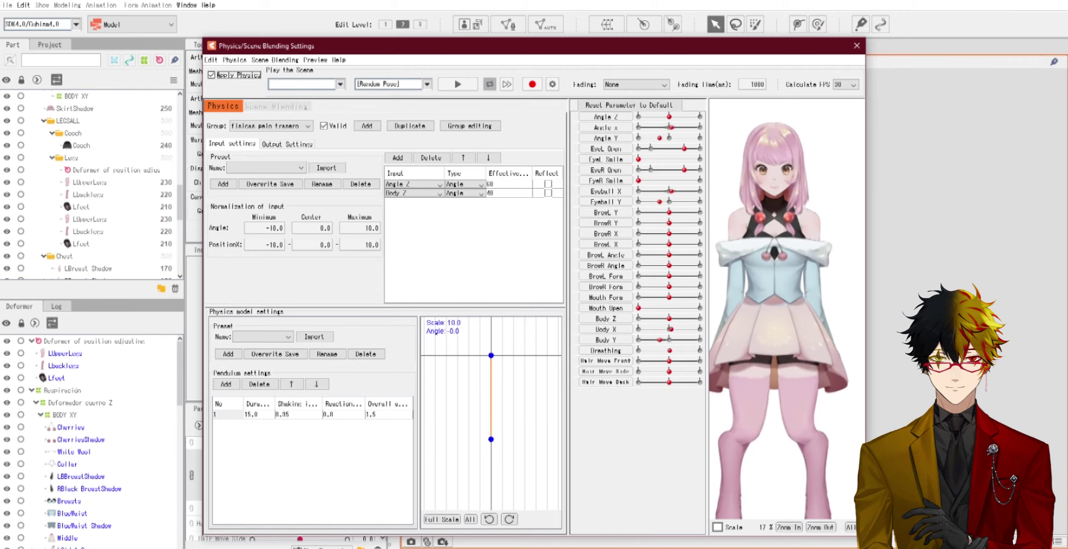
{"action": "scroll", "coordinate": [770, 315], "scroll_direction": "down", "scroll_amount": 3}
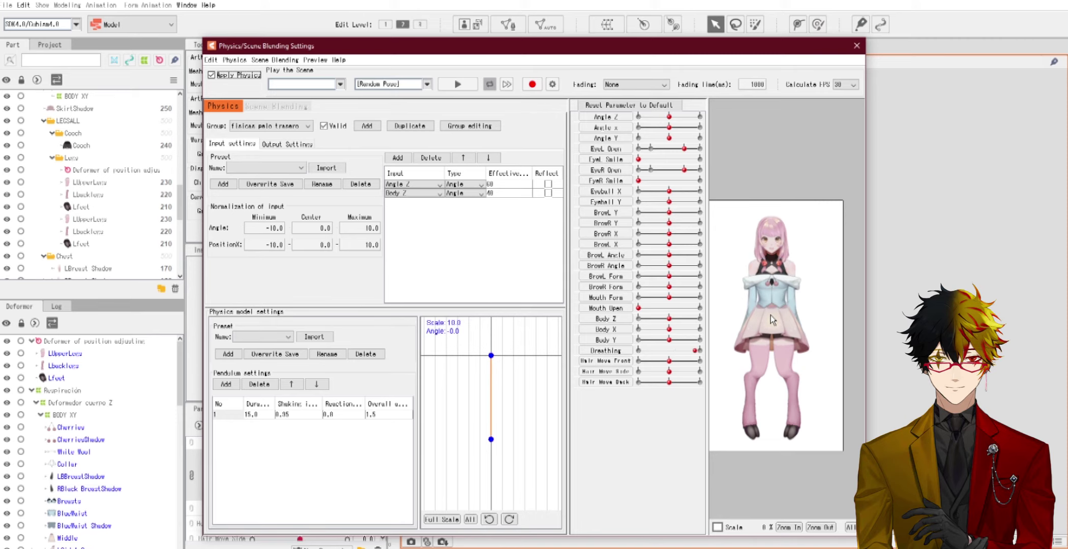
Step: Close the physics preview and set Body X and Body Y to 0
{"action": "left_click", "coordinate": [857, 45]}
{"action": "left_click", "coordinate": [365, 461]}
{"action": "type", "text": "0"}
{"action": "key", "text": "Return"}
{"action": "left_click", "coordinate": [362, 488]}
{"action": "type", "text": "0"}
{"action": "key", "text": "Return"}
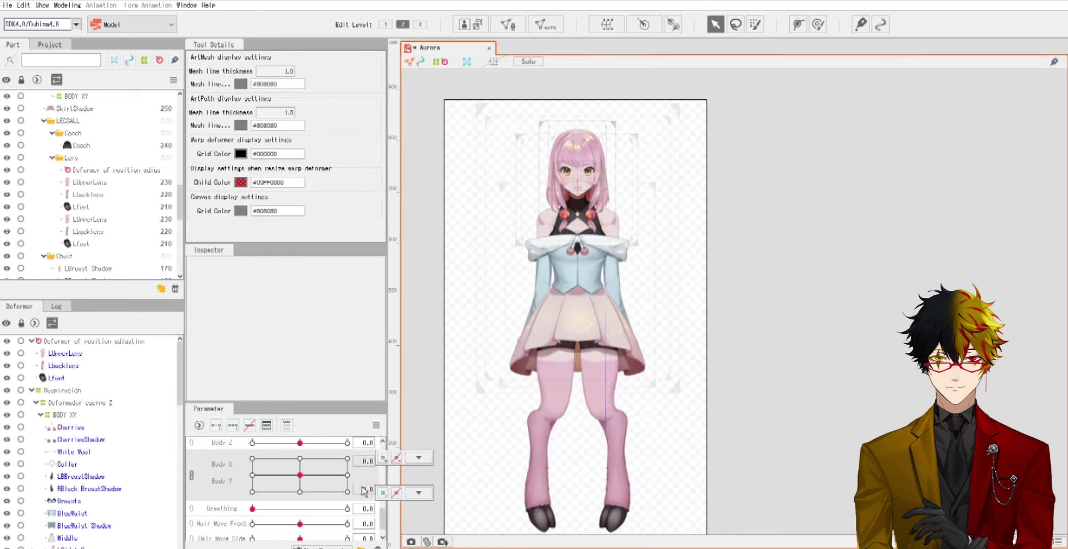
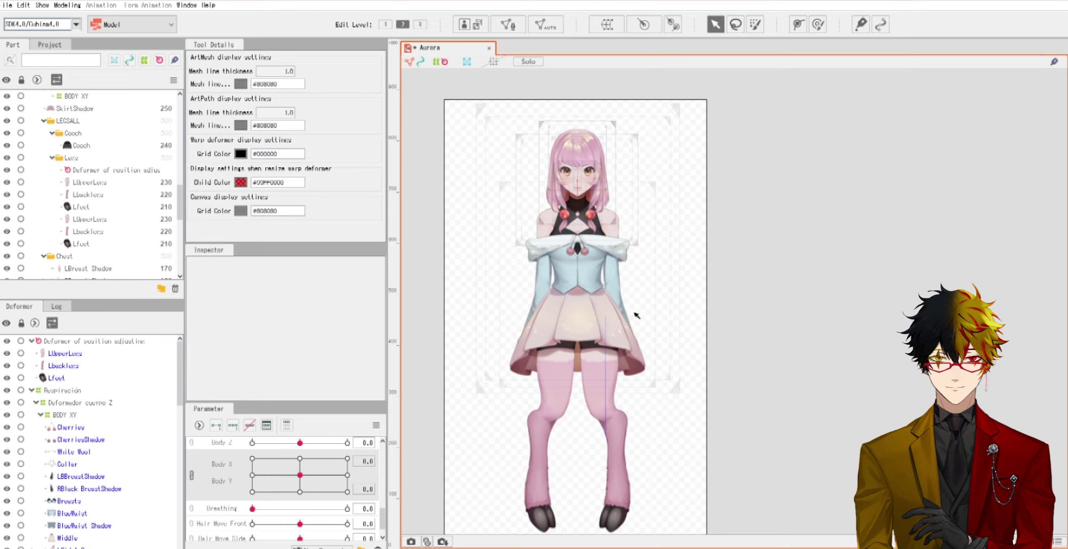
Step: Nudge the combined body point, return both parameters to 0, and unlink Body X from Body Y
{"action": "mouse_move", "coordinate": [300, 478]}
{"action": "left_mouse_down"}
{"action": "mouse_move", "coordinate": [336, 475]}
{"action": "mouse_move", "coordinate": [291, 488]}
{"action": "mouse_move", "coordinate": [302, 477]}
{"action": "left_mouse_up"}
{"action": "left_click", "coordinate": [369, 463]}
{"action": "type", "text": "0"}
{"action": "key", "text": "Return"}
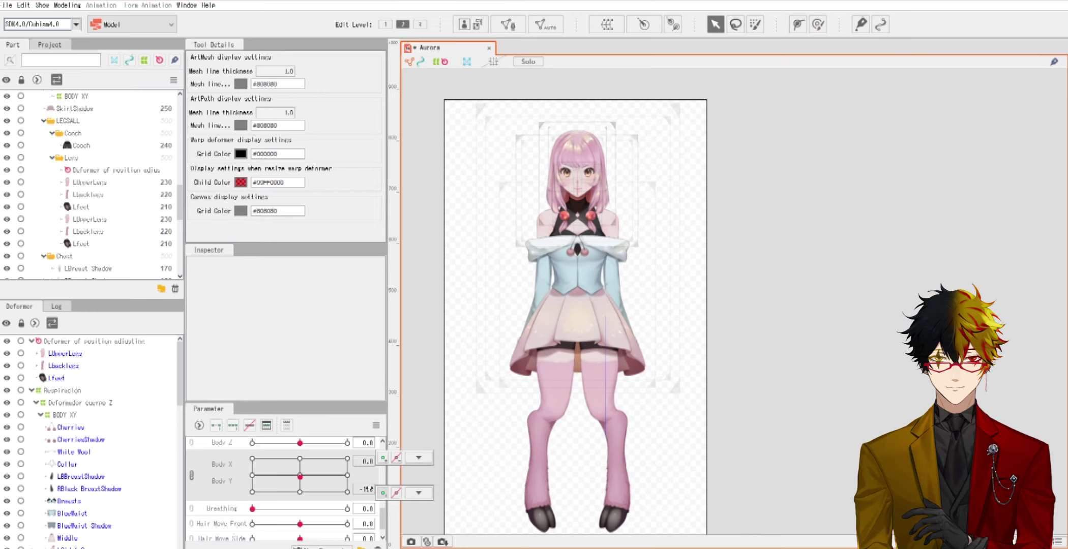
{"action": "left_click", "coordinate": [363, 490]}
{"action": "type", "text": "0"}
{"action": "key", "text": "Return"}
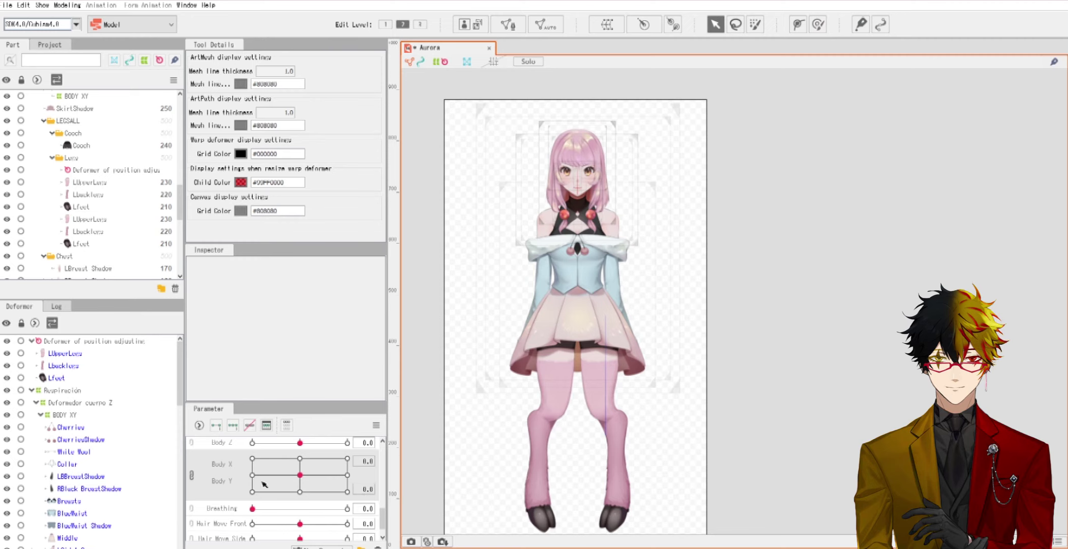
{"action": "left_click", "coordinate": [194, 478]}
Step: Scrub Body Y between -10 and 10 and examine how the arms and shoulders move with the body
{"action": "left_click_drag", "start_coordinate": [302, 476], "coordinate": [178, 482]}
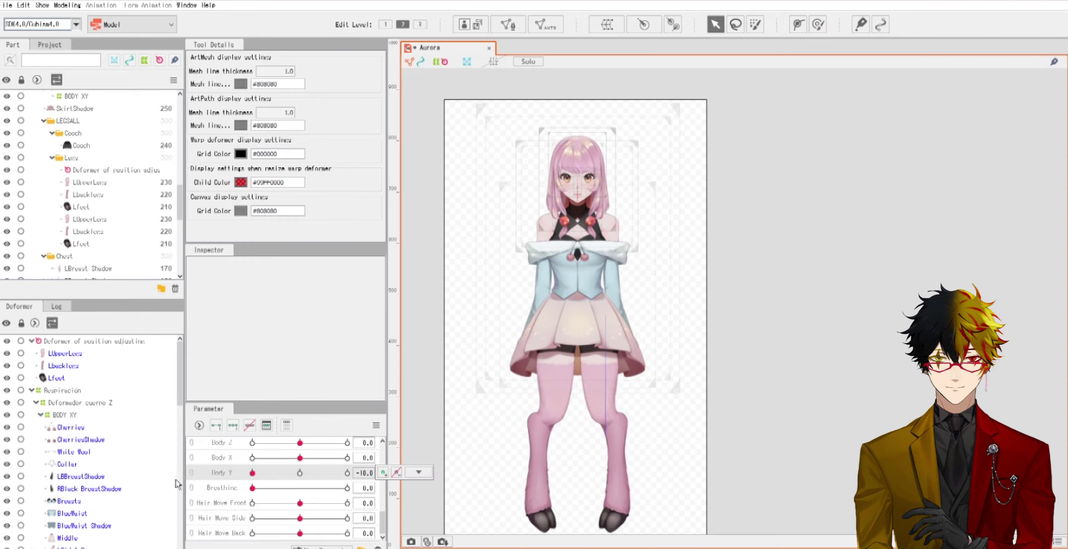
{"action": "left_click", "coordinate": [615, 296]}
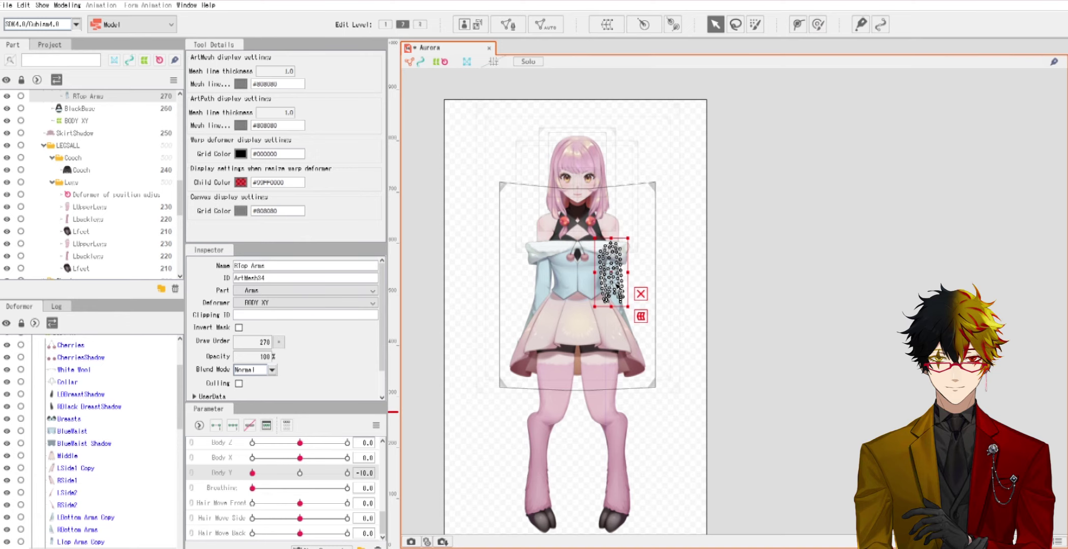
{"action": "scroll", "coordinate": [609, 298], "scroll_direction": "up", "scroll_amount": 2}
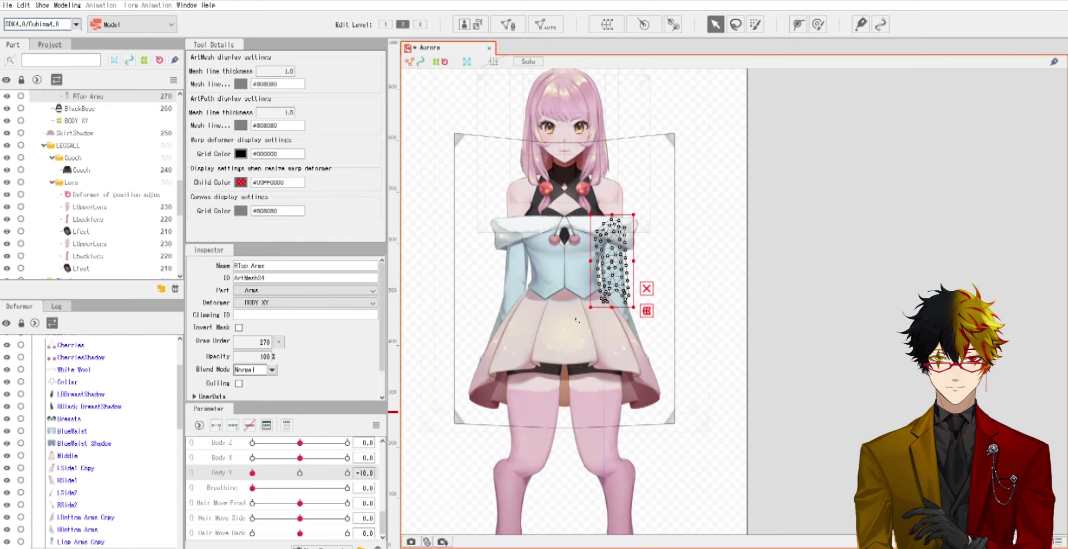
{"action": "left_click_drag", "start_coordinate": [261, 479], "coordinate": [395, 504]}
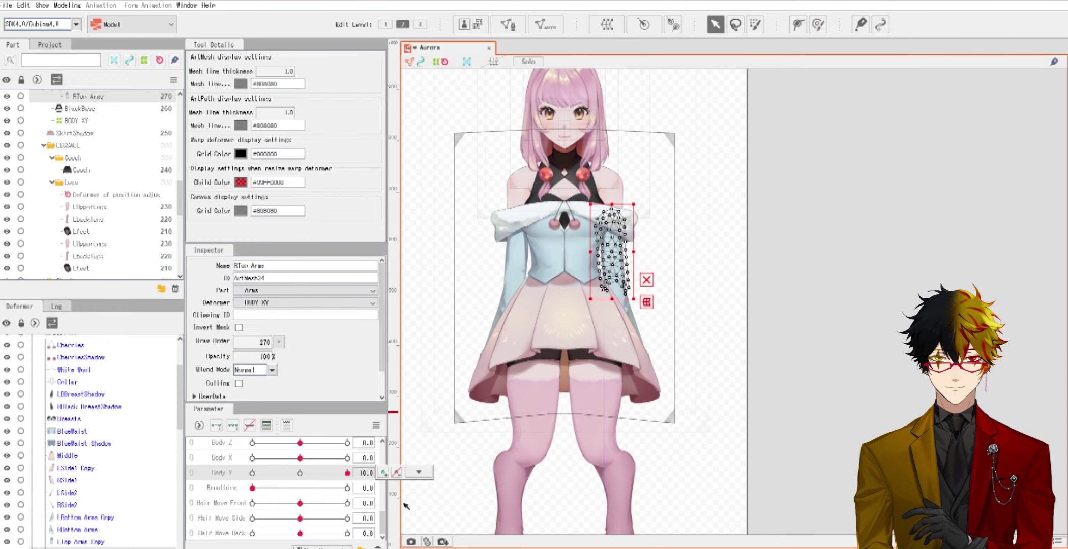
{"action": "left_click", "coordinate": [729, 307]}
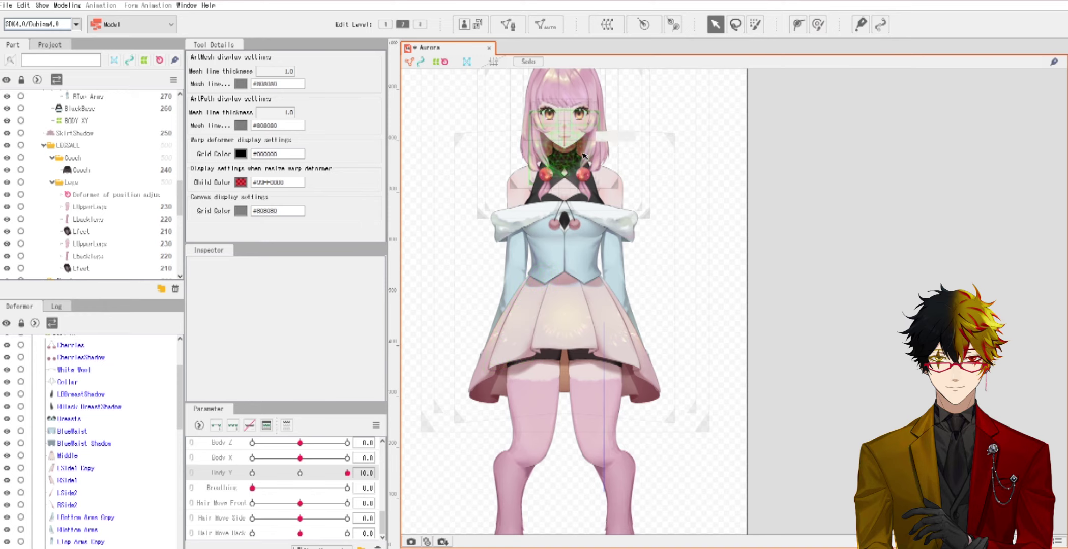
{"action": "left_click", "coordinate": [616, 196]}
{"action": "scroll", "coordinate": [623, 234], "scroll_direction": "down", "scroll_amount": 3}
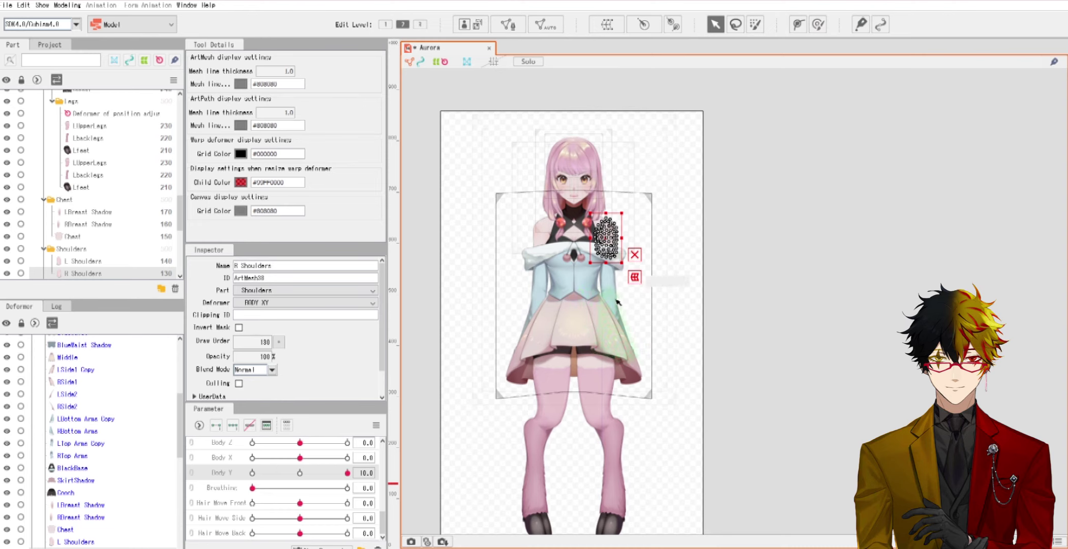
{"action": "scroll", "coordinate": [737, 219], "scroll_direction": "up", "scroll_amount": 2}
{"action": "left_click", "coordinate": [717, 202]}
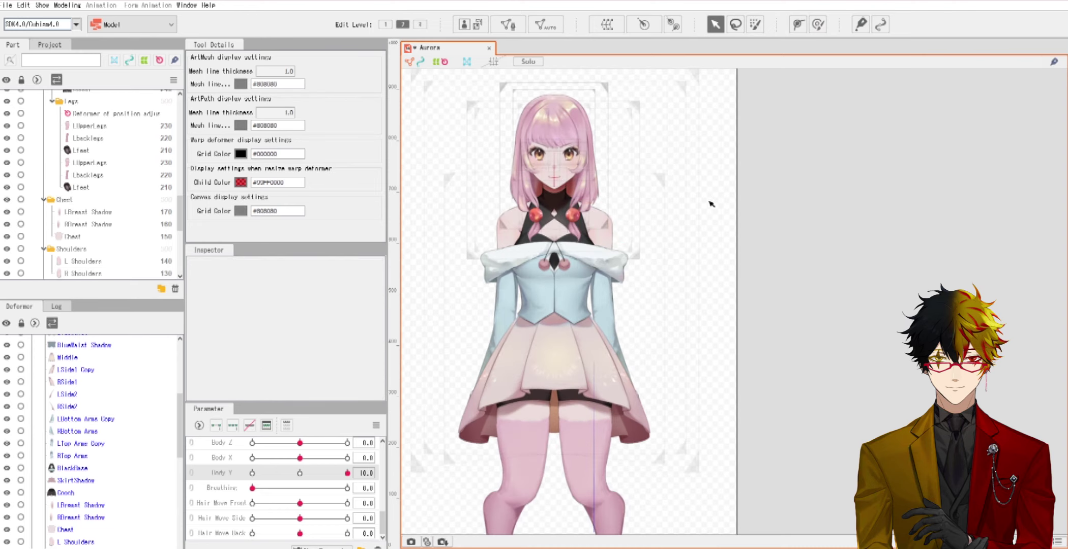
{"action": "scroll", "coordinate": [621, 224], "scroll_direction": "up", "scroll_amount": 2}
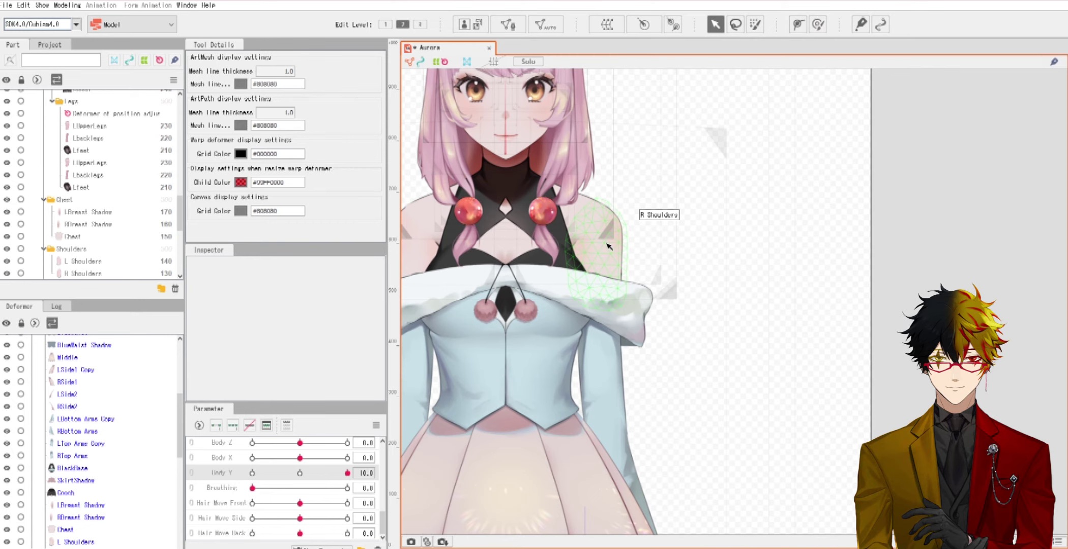
{"action": "scroll", "coordinate": [609, 246], "scroll_direction": "down", "scroll_amount": 3}
{"action": "scroll", "coordinate": [626, 335], "scroll_direction": "up", "scroll_amount": 3}
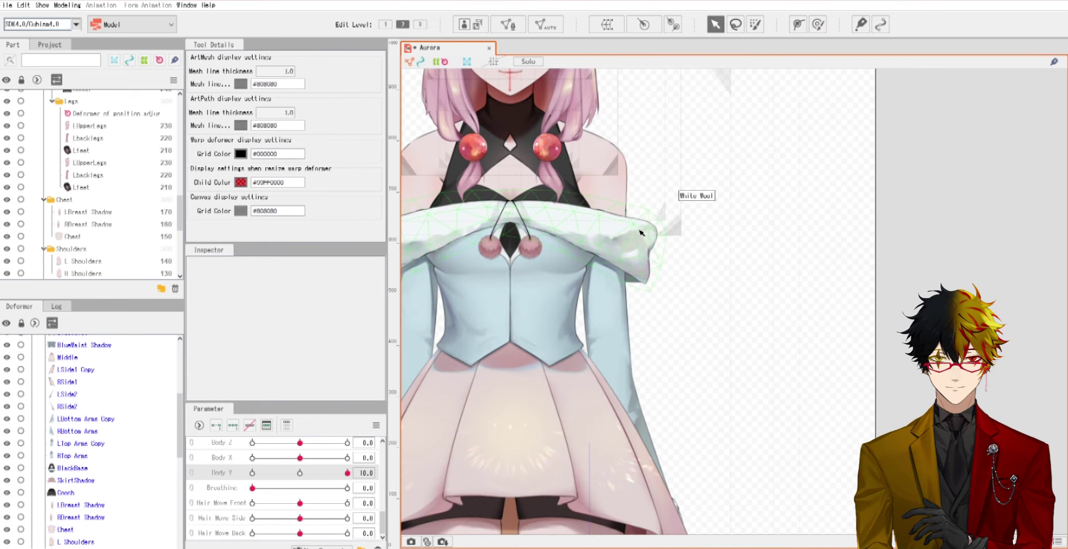
Step: Create a rotation deformer named antebrazo in the Arms part as parent of the RBottom Arms mesh
{"action": "left_click", "coordinate": [626, 338]}
{"action": "scroll", "coordinate": [628, 337], "scroll_direction": "down", "scroll_amount": 2}
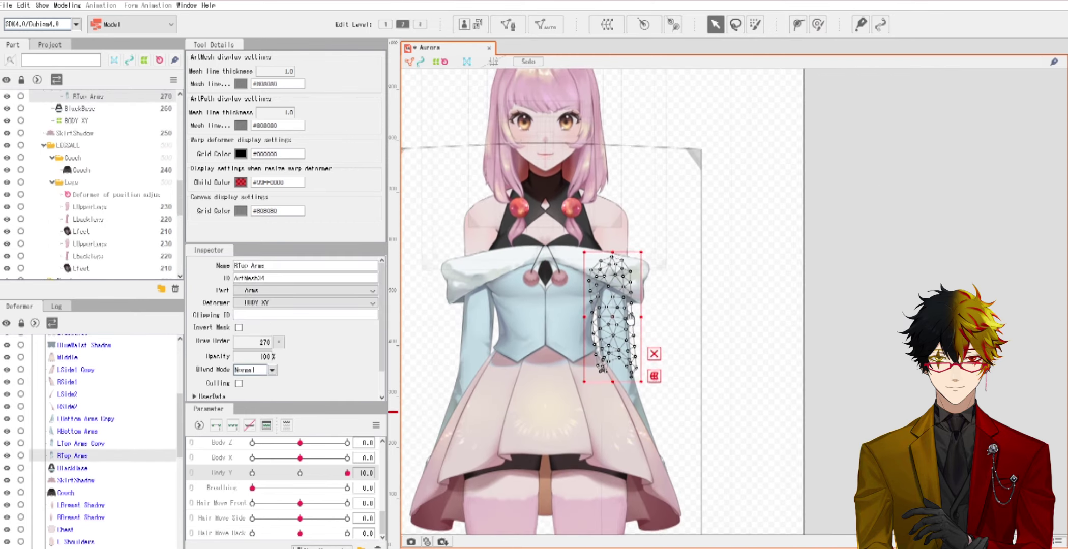
{"action": "left_click", "coordinate": [643, 413]}
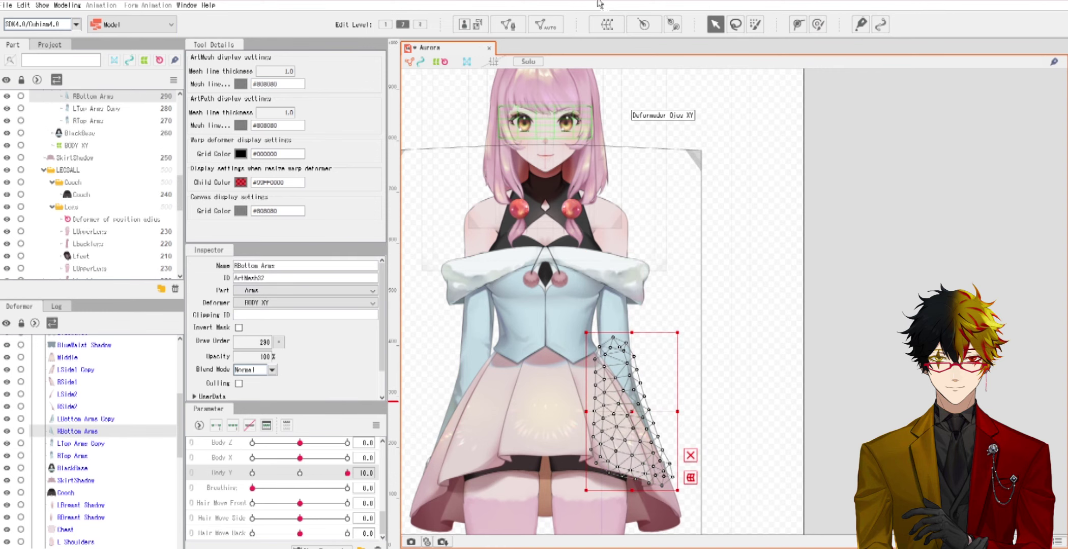
{"action": "left_click", "coordinate": [643, 24]}
{"action": "left_click_drag", "start_coordinate": [638, 336], "coordinate": [215, 278]}
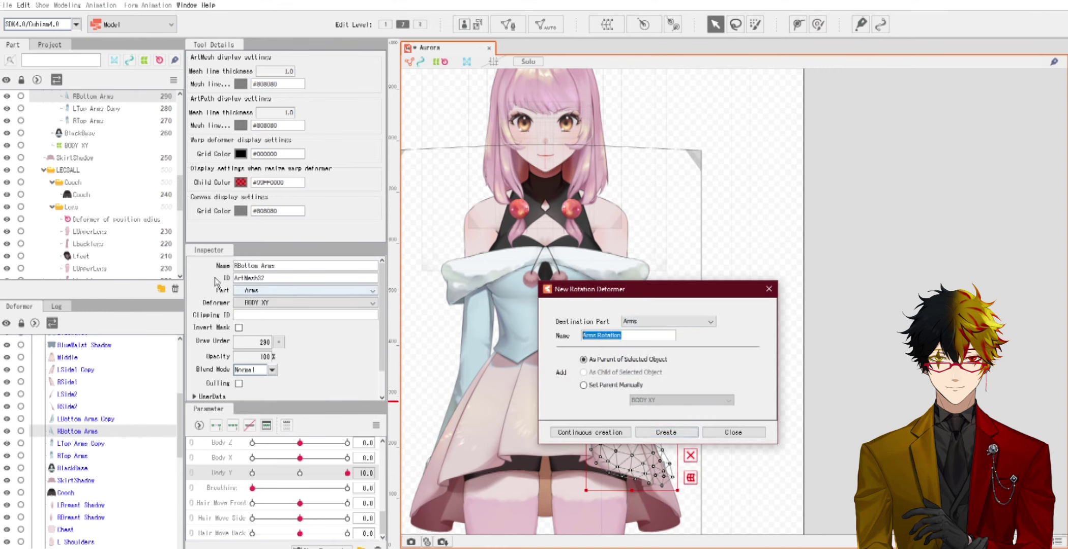
{"action": "type", "text": "antebrazo"}
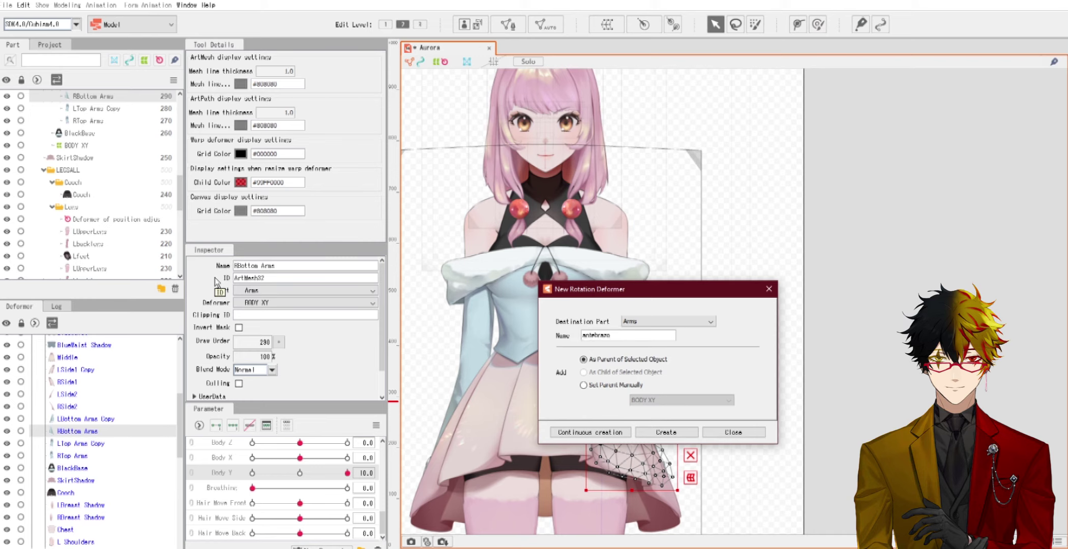
{"action": "left_click", "coordinate": [684, 433]}
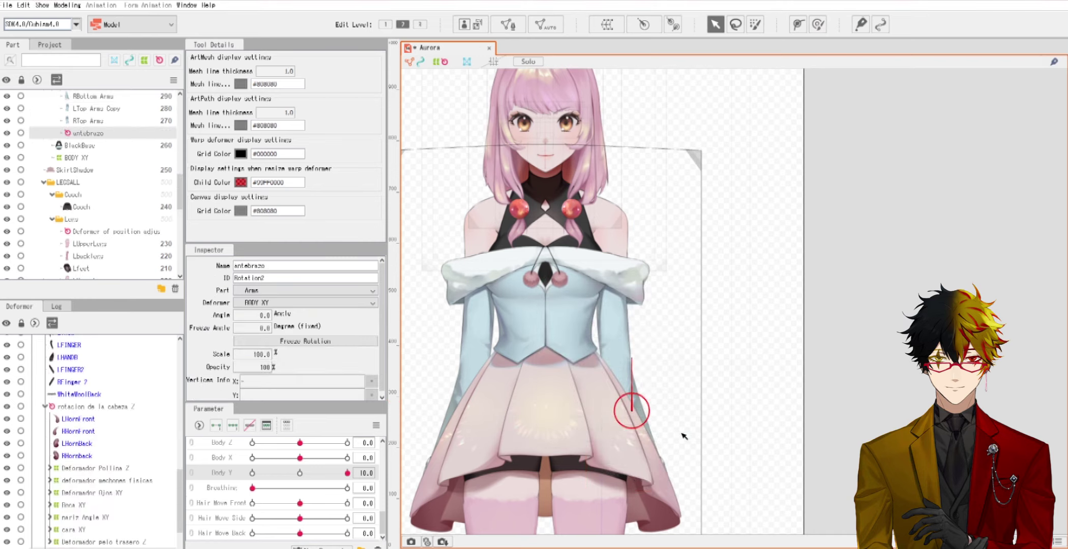
Step: Turn the antebrazo deformer to point down the forearm and move its pivot to the elbow
{"action": "scroll", "coordinate": [635, 401], "scroll_direction": "up", "scroll_amount": 2}
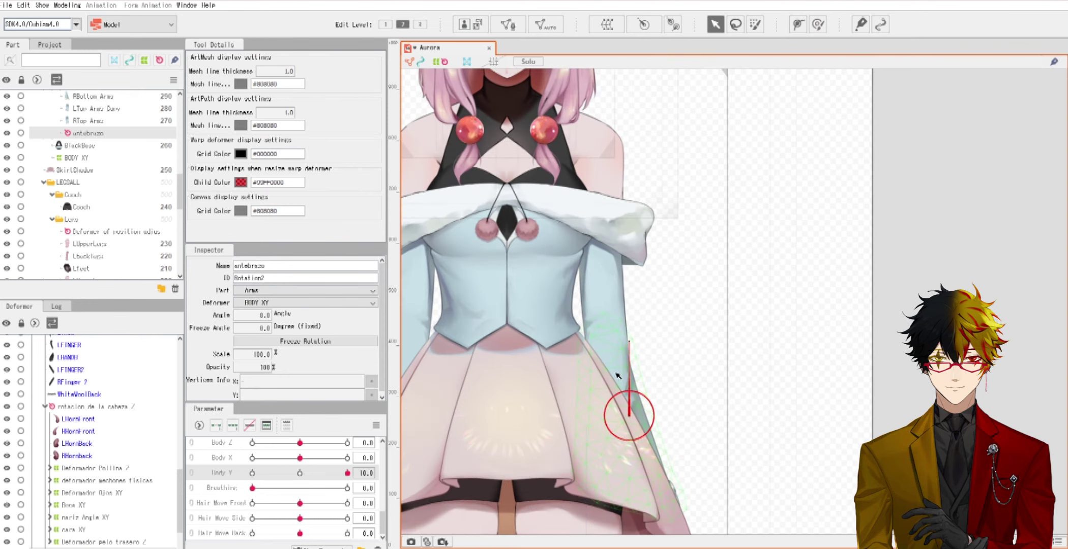
{"action": "left_click", "coordinate": [635, 417]}
{"action": "left_click_drag", "start_coordinate": [633, 341], "coordinate": [642, 512]}
{"action": "left_click_drag", "start_coordinate": [630, 417], "coordinate": [609, 348]}
{"action": "left_click", "coordinate": [613, 300]}
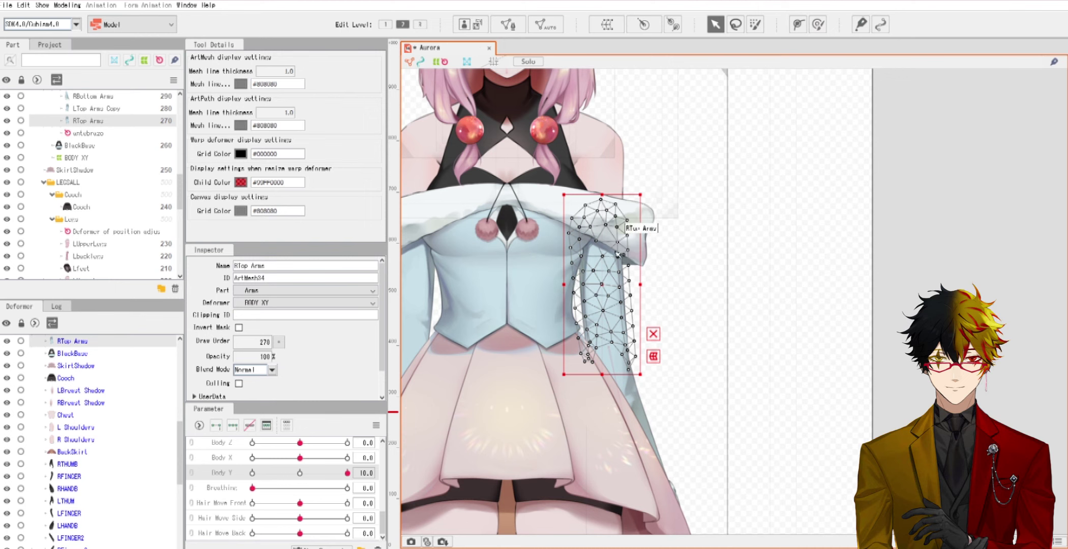
{"action": "left_click", "coordinate": [608, 26]}
{"action": "triple_click", "coordinate": [705, 335]}
{"action": "type", "text": "h"}
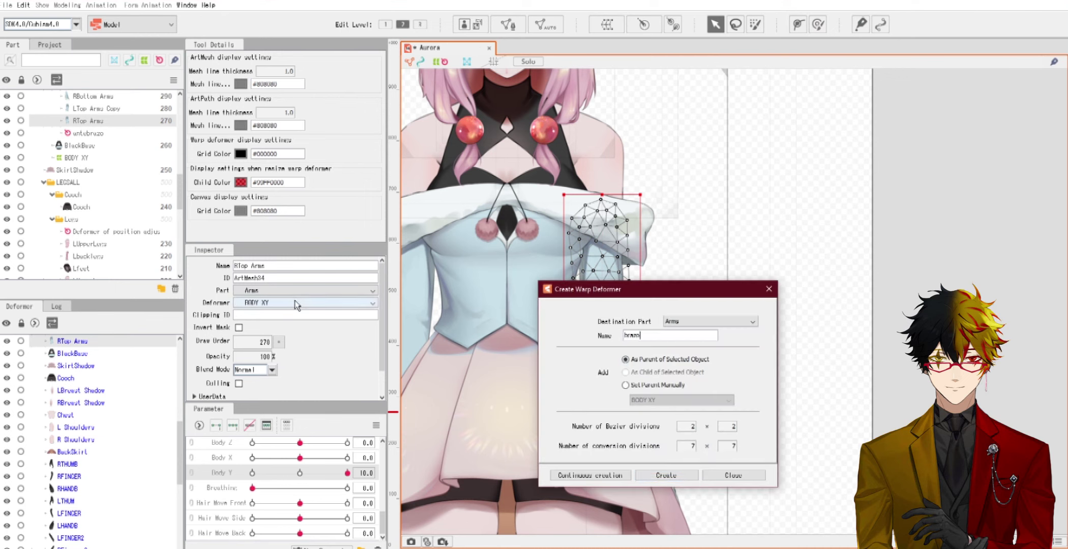
{"action": "left_click", "coordinate": [678, 474]}
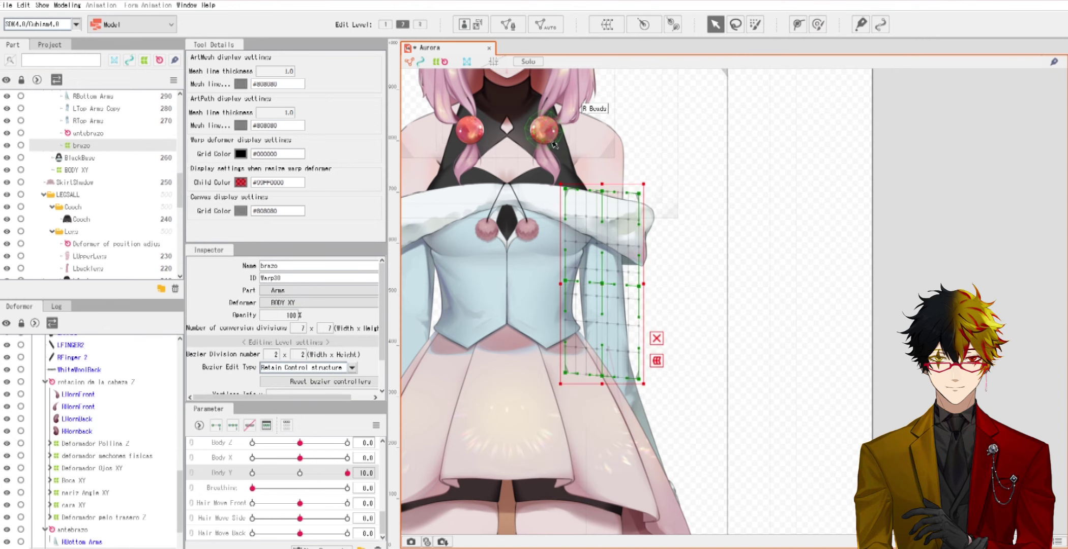
Step: Create a rotation deformer named brazo in the Arms part as parent of the RTop Arms mesh
{"action": "left_click", "coordinate": [671, 223]}
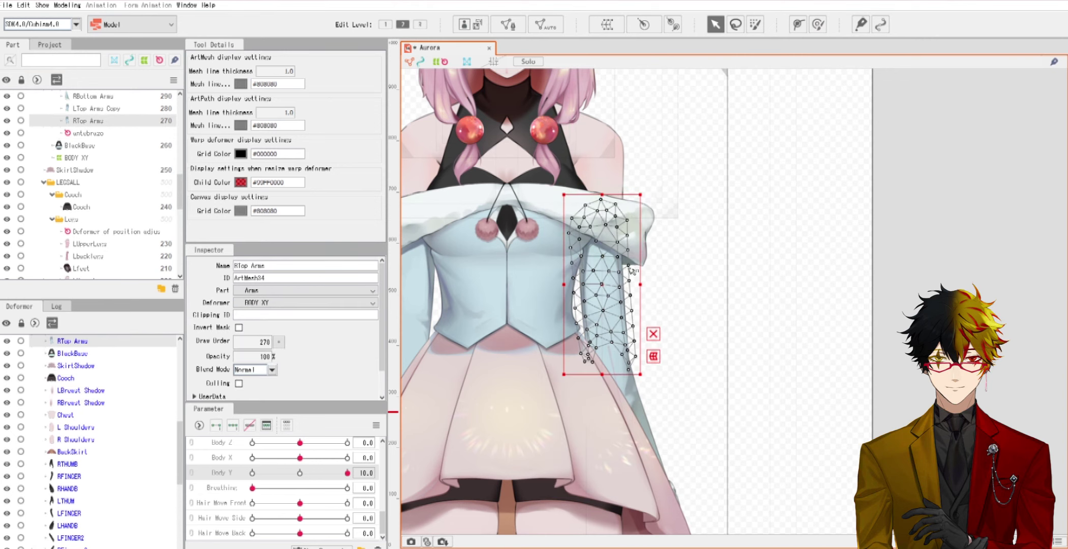
{"action": "left_click", "coordinate": [644, 24]}
{"action": "triple_click", "coordinate": [644, 335]}
{"action": "type", "text": "h"}
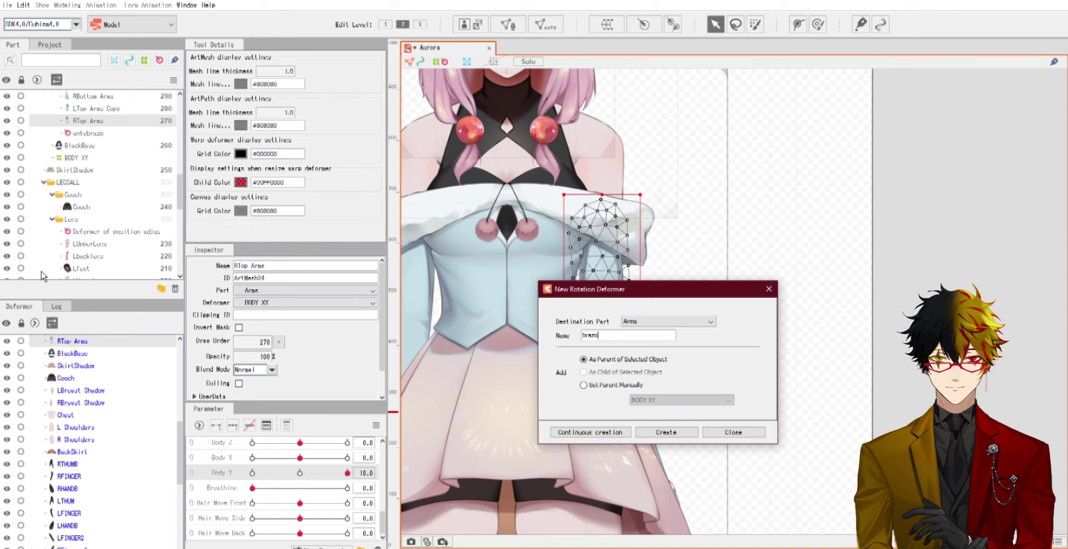
{"action": "left_click", "coordinate": [666, 433]}
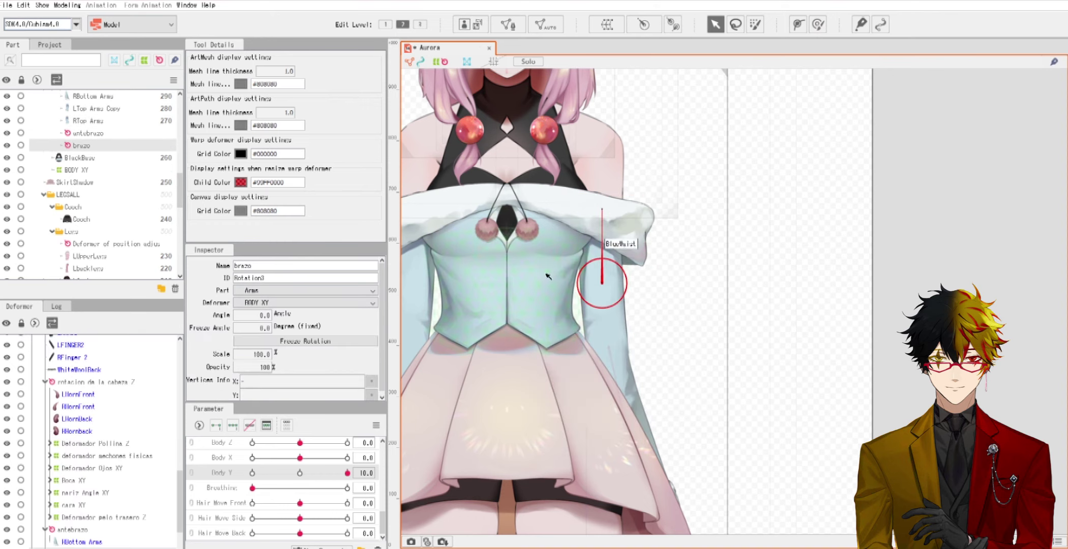
Step: Turn the brazo deformer down the arm to 174 degrees and move its pivot up to the top of the sleeve
{"action": "left_click_drag", "start_coordinate": [602, 209], "coordinate": [609, 370]}
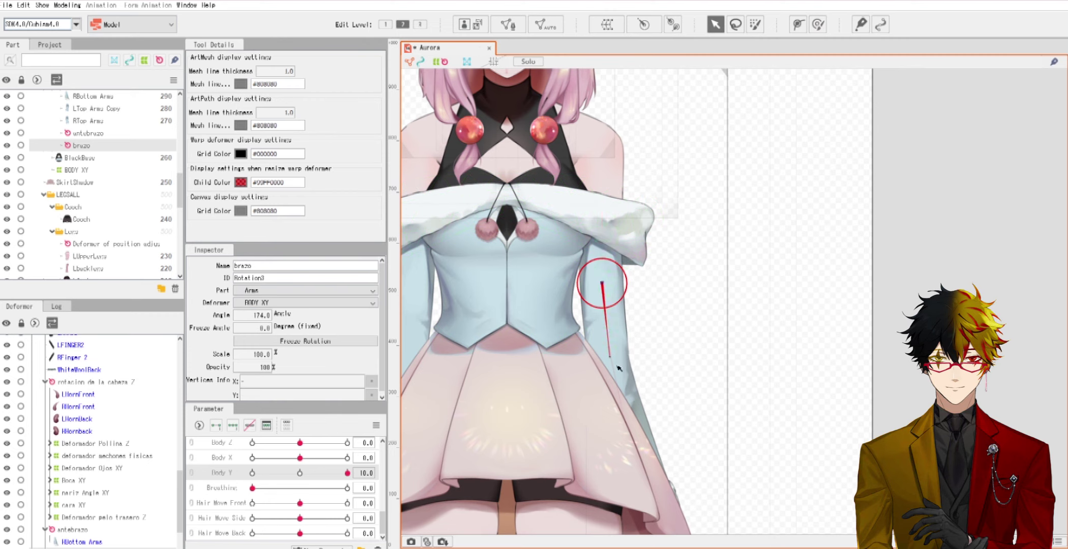
{"action": "left_click_drag", "start_coordinate": [604, 265], "coordinate": [602, 221]}
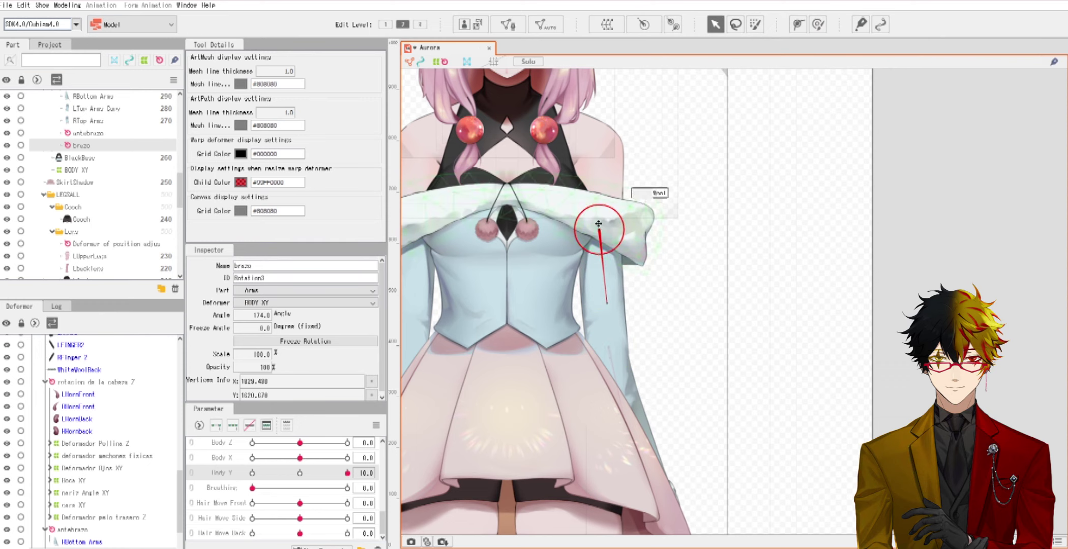
{"action": "left_click_drag", "start_coordinate": [608, 224], "coordinate": [606, 222]}
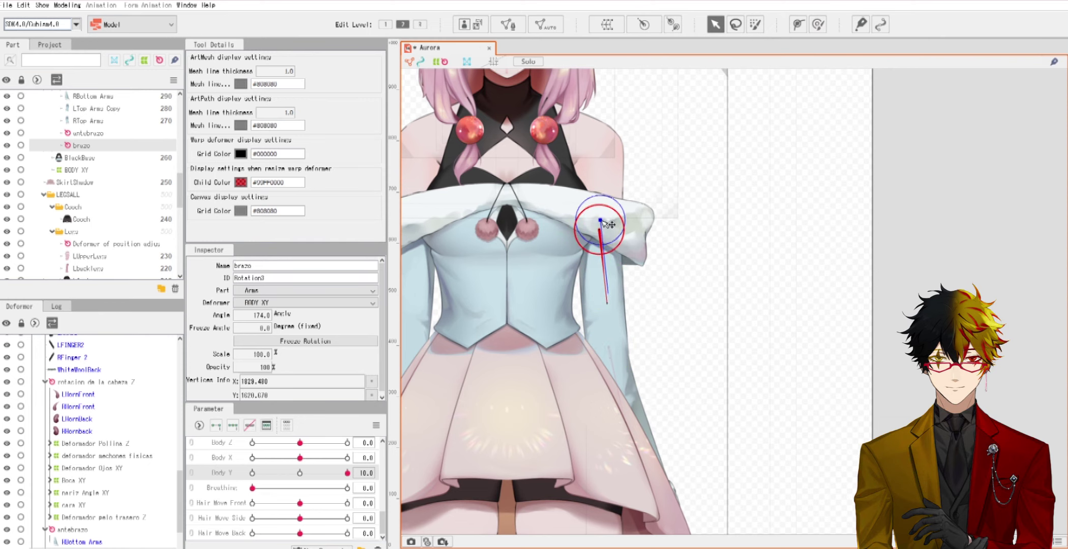
Step: Create a rotation deformer named hombro as parent of R Shoulders and point it down from the shoulder at about 178 degrees
{"action": "left_click", "coordinate": [605, 145]}
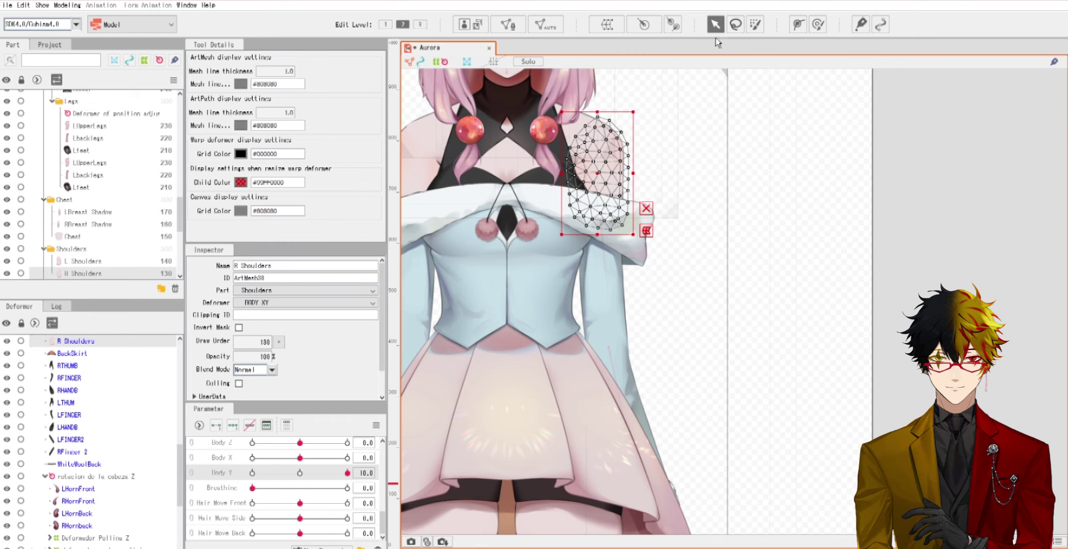
{"action": "left_click", "coordinate": [643, 24]}
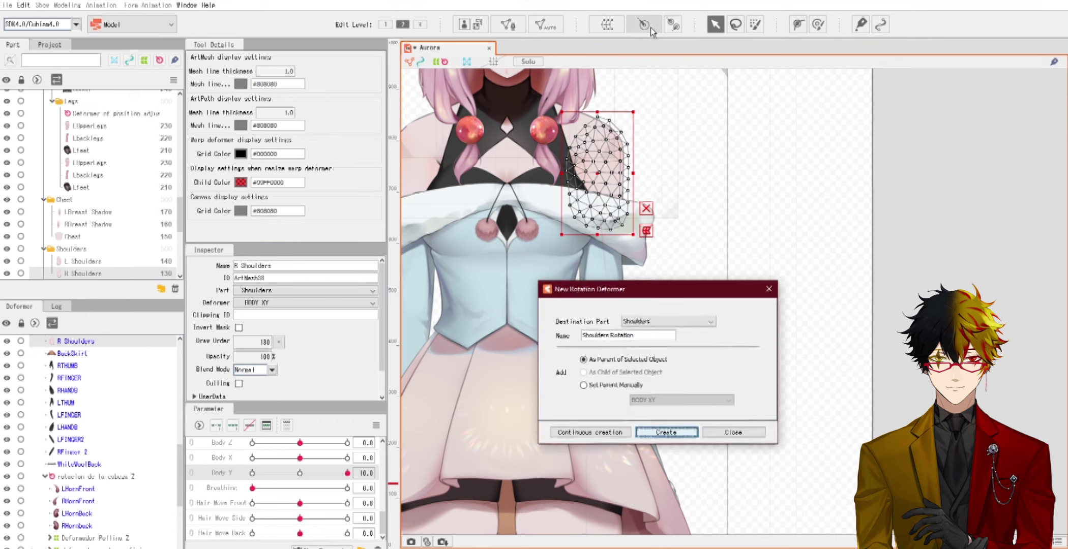
{"action": "left_click_drag", "start_coordinate": [635, 335], "coordinate": [574, 331]}
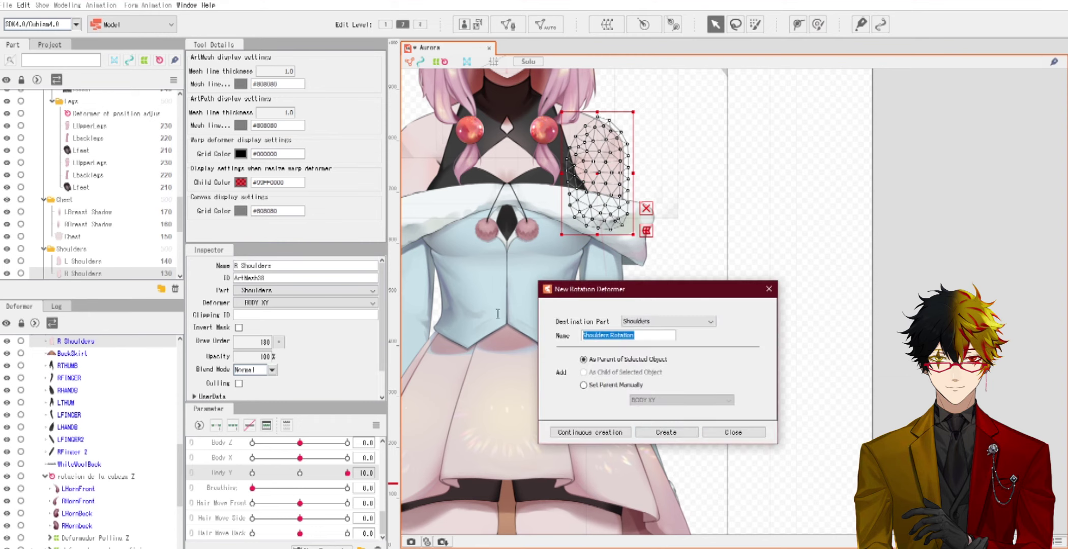
{"action": "type", "text": "hombro"}
{"action": "left_click", "coordinate": [662, 432]}
{"action": "left_click_drag", "start_coordinate": [600, 95], "coordinate": [608, 145]}
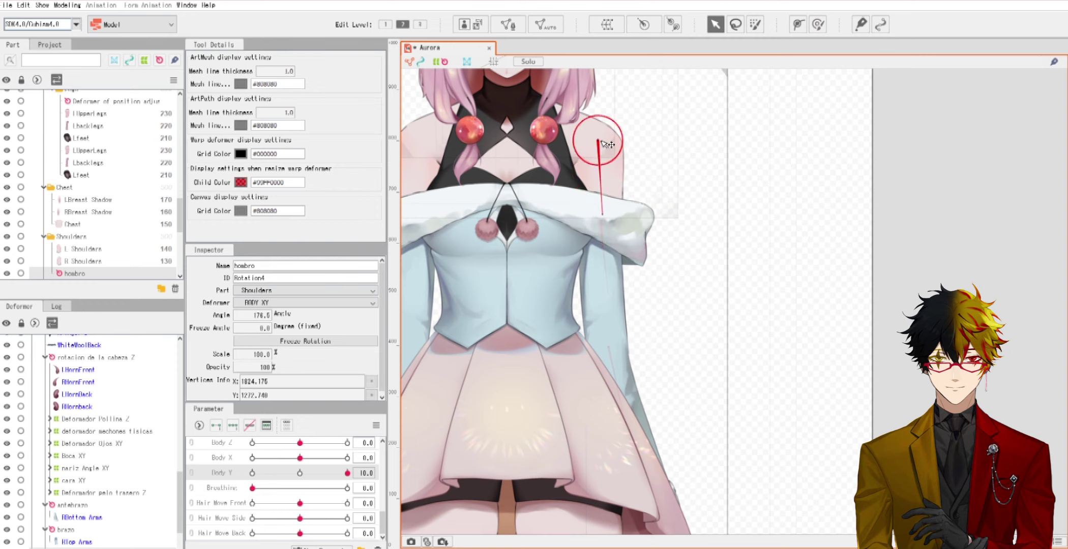
{"action": "left_click_drag", "start_coordinate": [602, 213], "coordinate": [600, 213]}
Step: Set brazo as the parent deformer of antebrazo
{"action": "scroll", "coordinate": [117, 475], "scroll_direction": "down", "scroll_amount": 1}
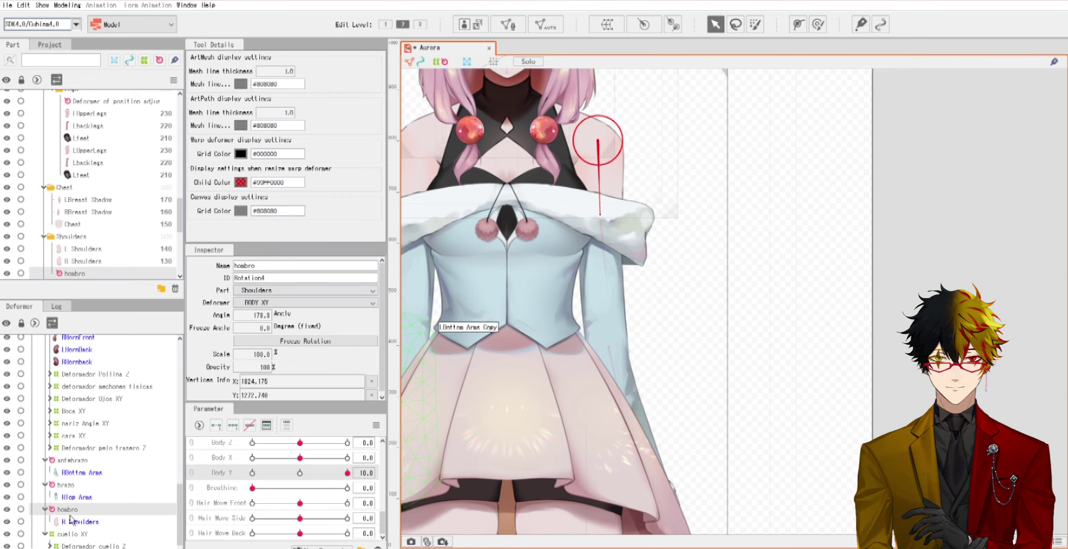
{"action": "left_click", "coordinate": [69, 460]}
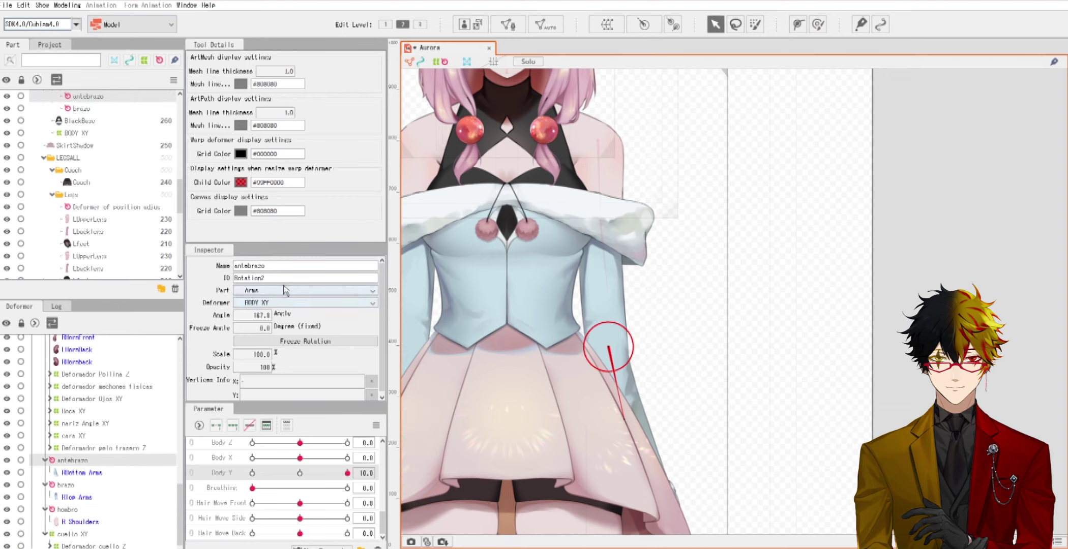
{"action": "left_click", "coordinate": [275, 305]}
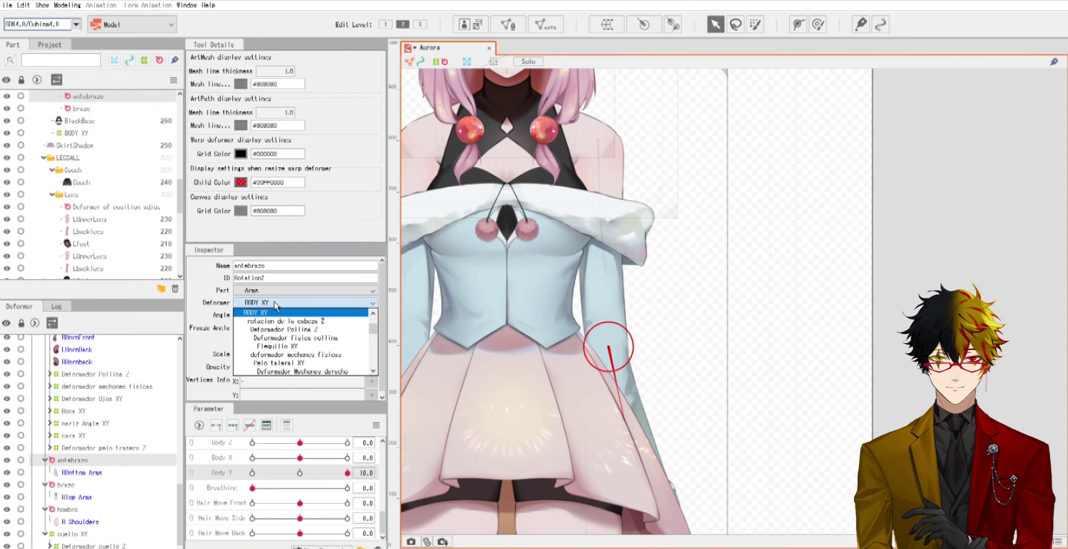
{"action": "scroll", "coordinate": [283, 325], "scroll_direction": "down", "scroll_amount": 10}
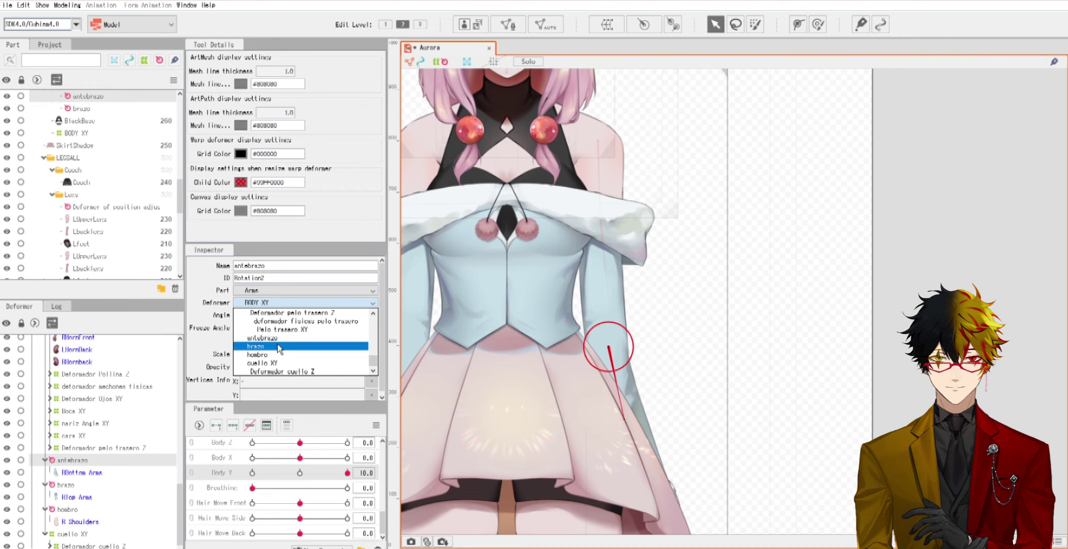
{"action": "left_click", "coordinate": [277, 347]}
Step: Set hombro as the parent deformer of brazo
{"action": "left_click", "coordinate": [75, 462]}
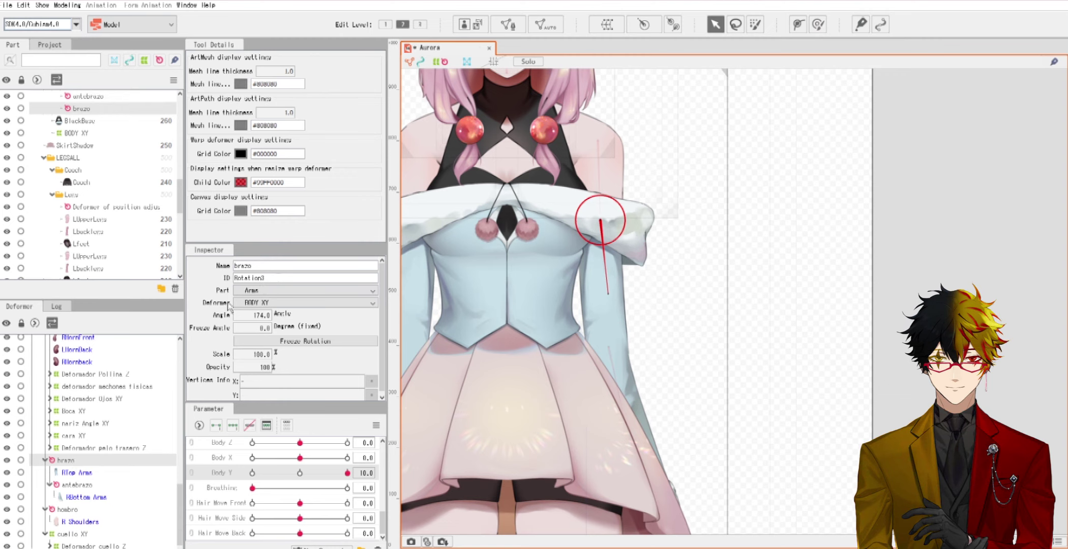
{"action": "left_click", "coordinate": [275, 302]}
{"action": "scroll", "coordinate": [336, 345], "scroll_direction": "down", "scroll_amount": 10}
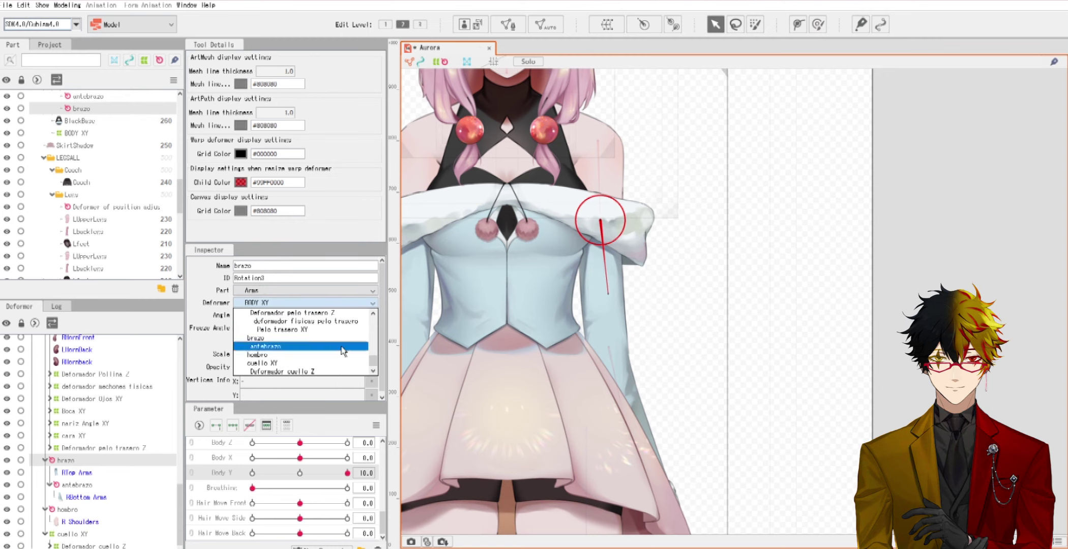
{"action": "left_click", "coordinate": [275, 356]}
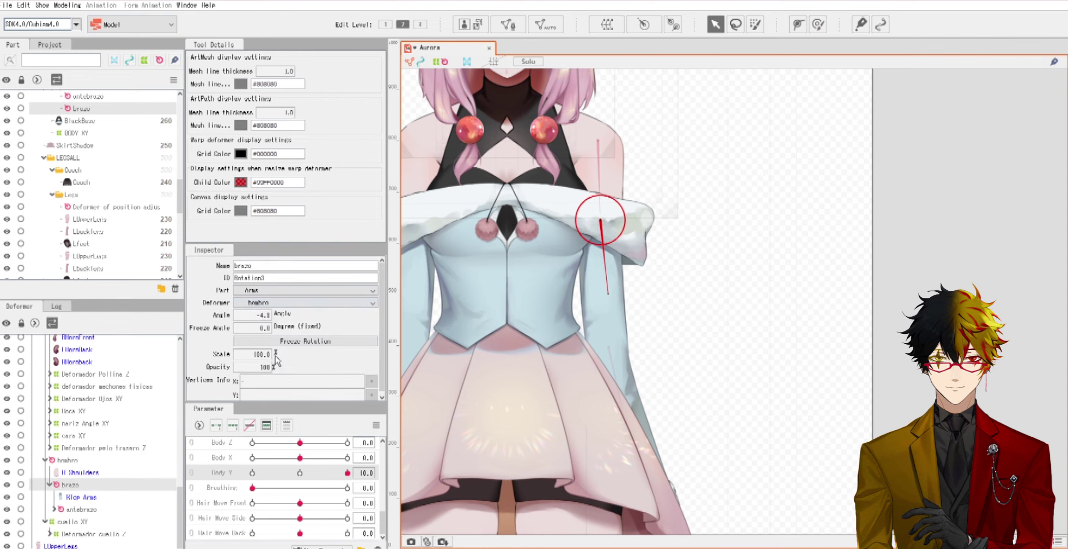
Step: Rotate the hombro deformer outward to test the arm chain, and undo the rotation
{"action": "left_click", "coordinate": [68, 461]}
{"action": "left_click_drag", "start_coordinate": [599, 213], "coordinate": [634, 203]}
{"action": "key", "text": "ctrl+z"}
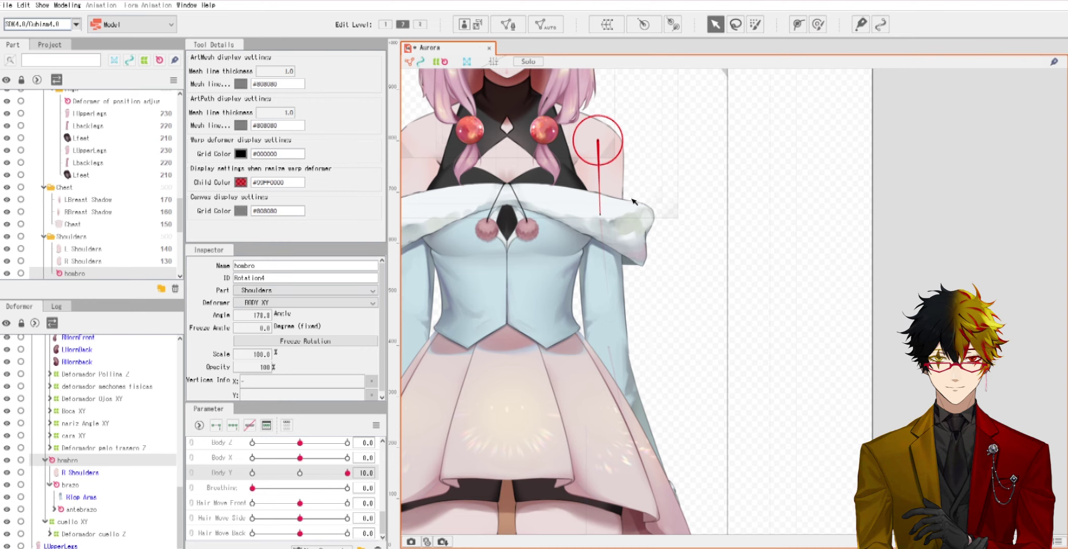
Step: Return Body Y to 0 and add three keyforms on it for the hombro deformer
{"action": "left_click", "coordinate": [301, 474]}
{"action": "mouse_move", "coordinate": [370, 478]}
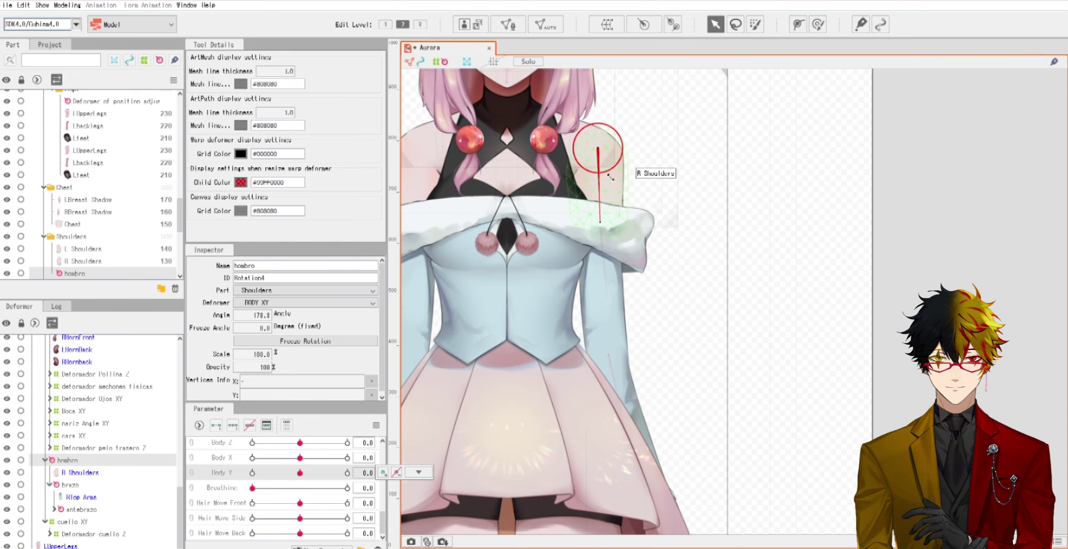
{"action": "left_click", "coordinate": [418, 472]}
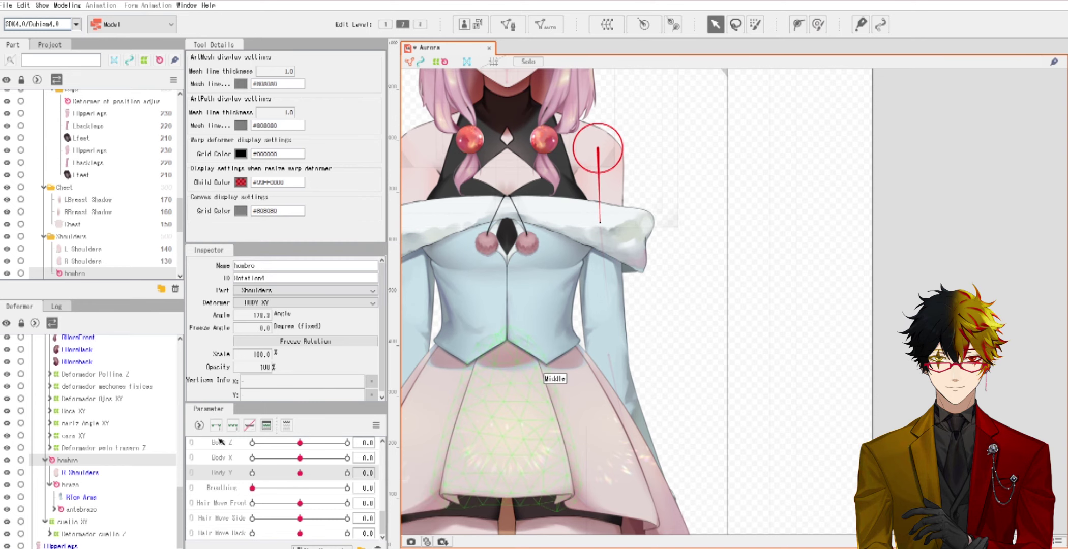
{"action": "left_click", "coordinate": [233, 425]}
{"action": "scroll", "coordinate": [652, 346], "scroll_direction": "down", "scroll_amount": 3}
{"action": "scroll", "coordinate": [640, 271], "scroll_direction": "up", "scroll_amount": 1}
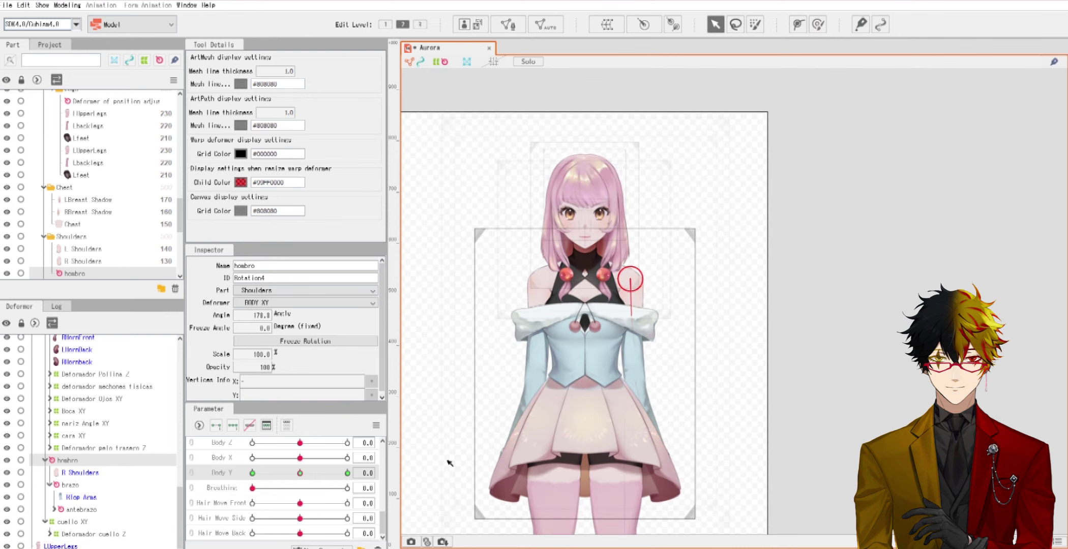
Step: Rotate the hombro deformer outward to about 166 degrees at Body Y 10 and inward to about 191 degrees at -10
{"action": "left_click_drag", "start_coordinate": [300, 474], "coordinate": [378, 477]}
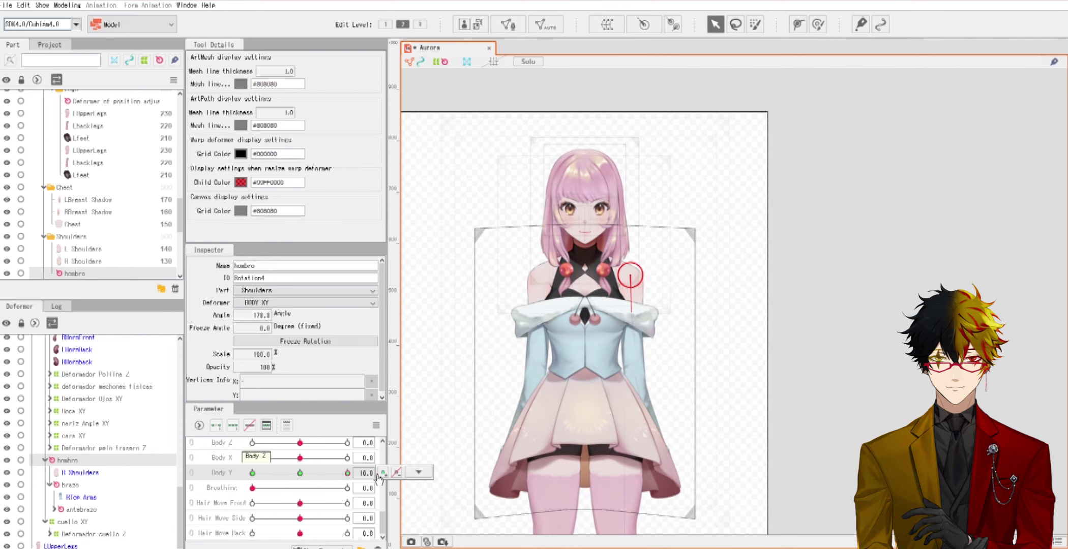
{"action": "left_click_drag", "start_coordinate": [630, 310], "coordinate": [640, 311]}
{"action": "left_click_drag", "start_coordinate": [345, 474], "coordinate": [249, 459]}
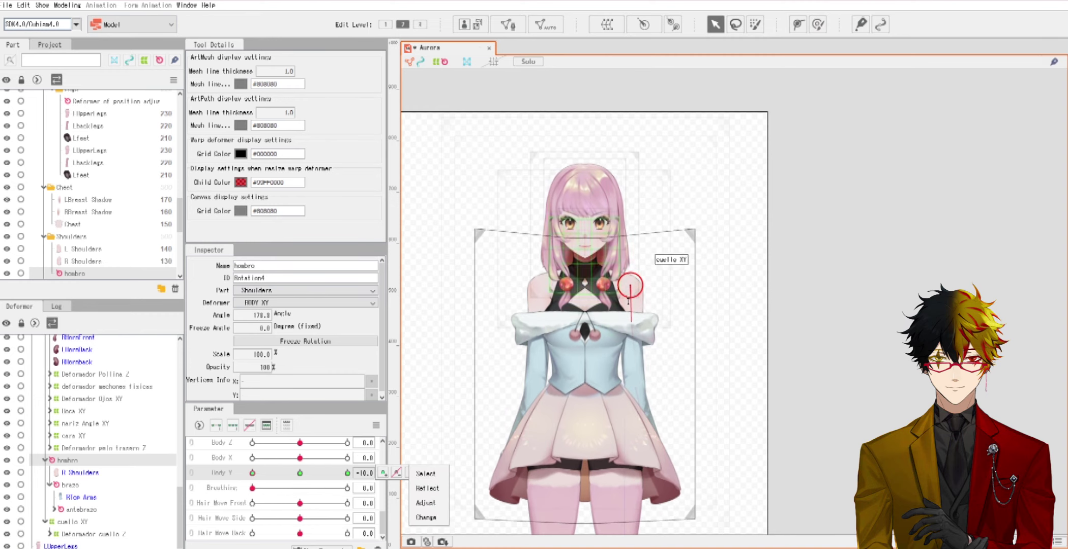
{"action": "left_click_drag", "start_coordinate": [631, 322], "coordinate": [623, 317]}
Step: Reselect the hombro deformer and rotate it back to about 178 degrees at Body Y -10
{"action": "scroll", "coordinate": [627, 460], "scroll_direction": "up", "scroll_amount": 3}
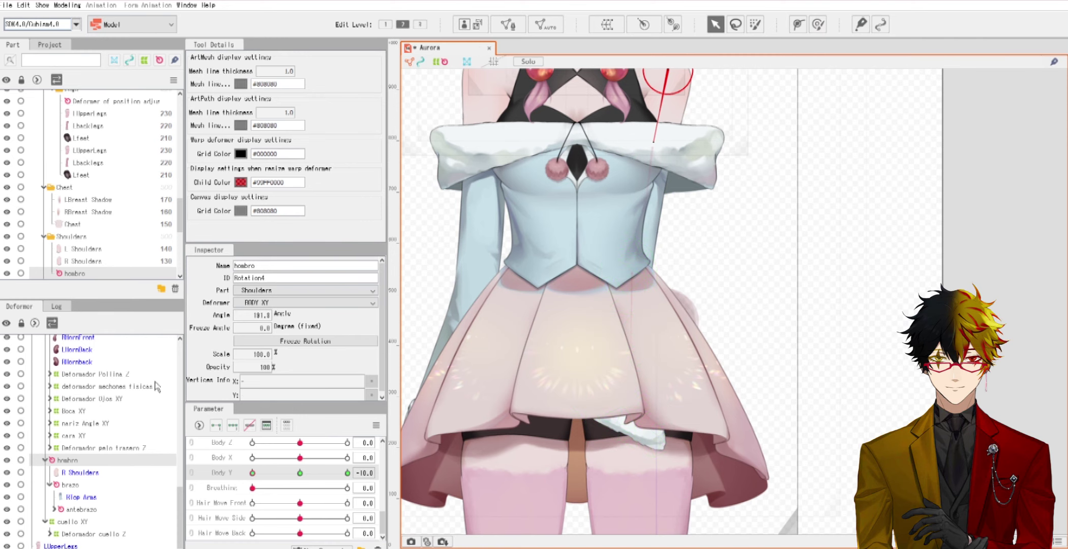
{"action": "scroll", "coordinate": [214, 363], "scroll_direction": "down", "scroll_amount": 1}
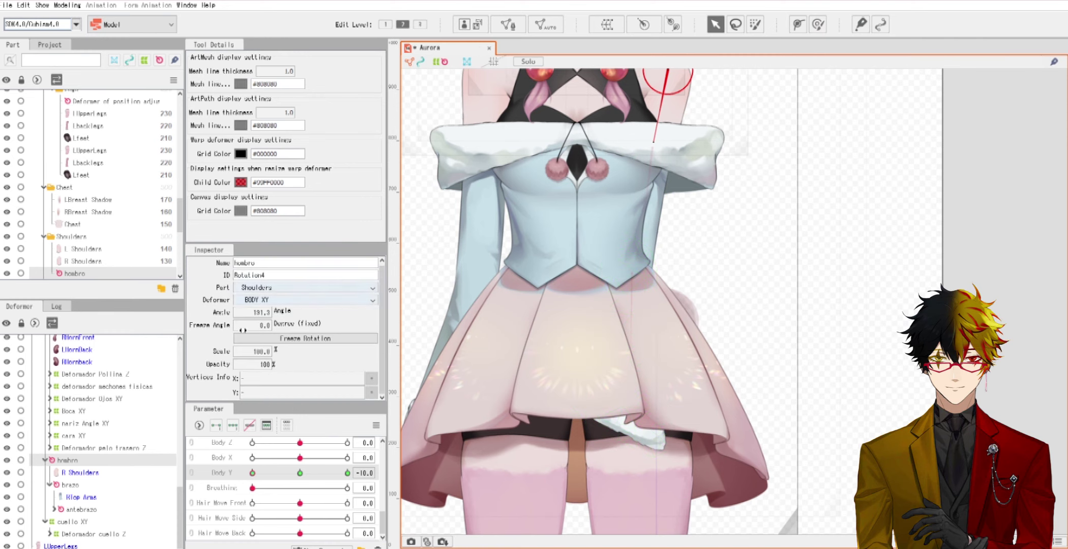
{"action": "left_click", "coordinate": [644, 445]}
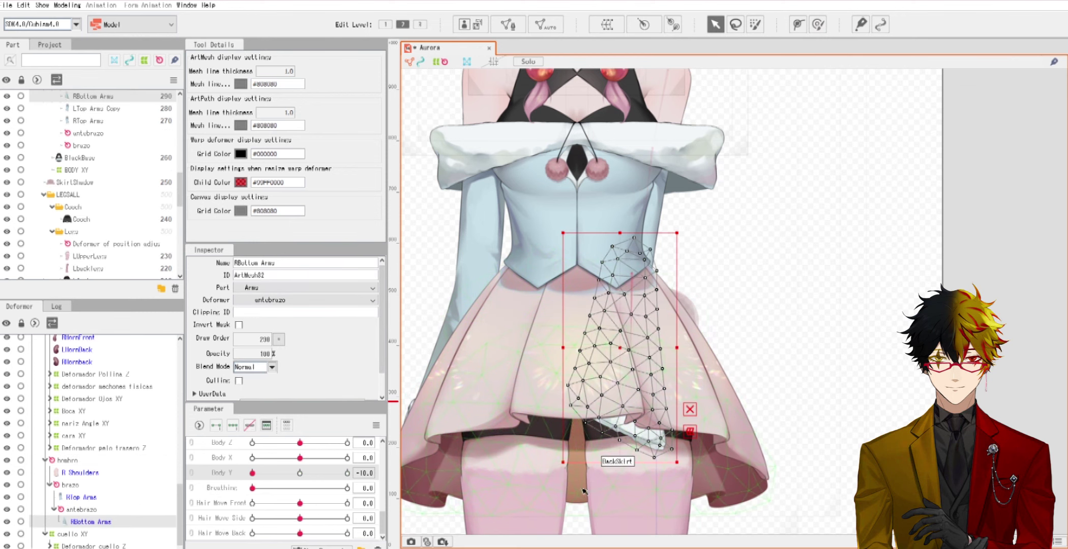
{"action": "left_click", "coordinate": [580, 485]}
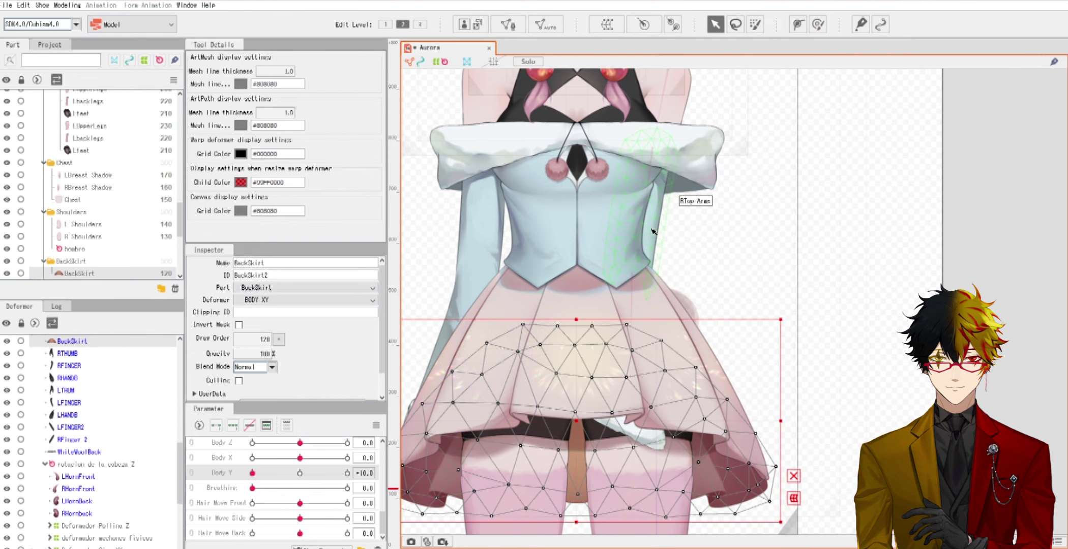
{"action": "scroll", "coordinate": [671, 142], "scroll_direction": "up", "scroll_amount": 2}
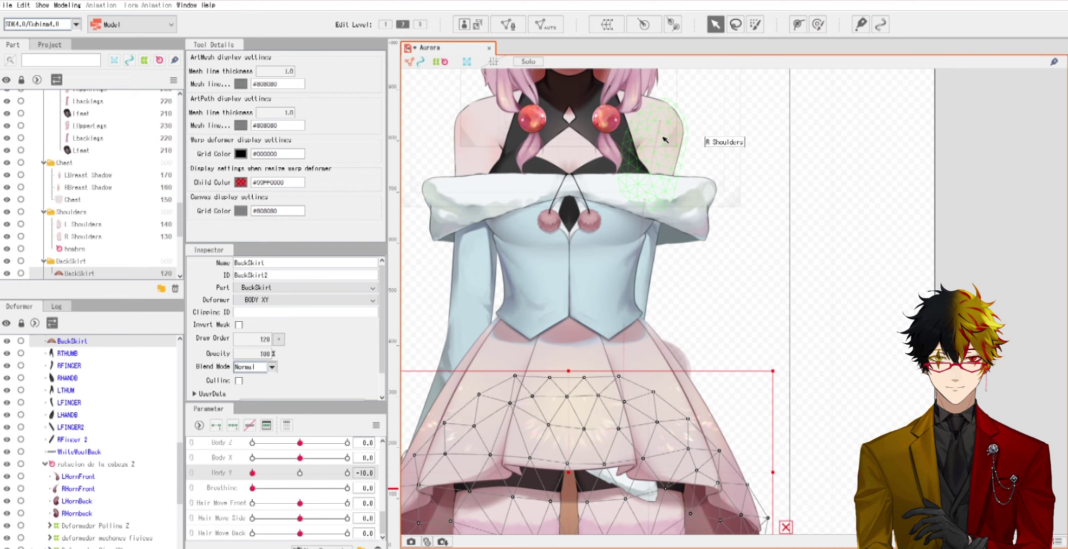
{"action": "left_click", "coordinate": [643, 181]}
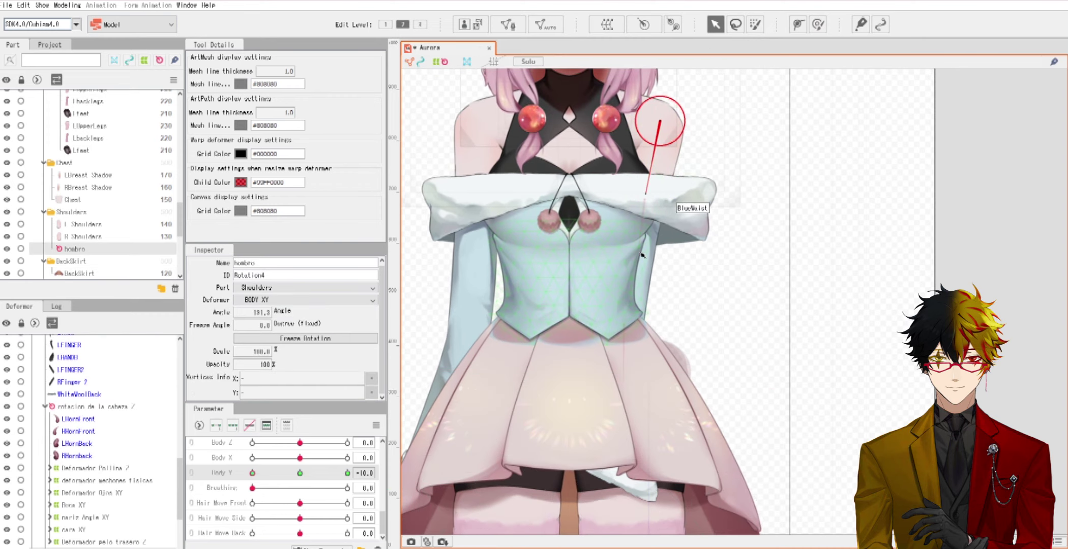
{"action": "mouse_move", "coordinate": [646, 192]}
{"action": "left_mouse_down"}
{"action": "mouse_move", "coordinate": [677, 181]}
{"action": "mouse_move", "coordinate": [659, 190]}
{"action": "left_mouse_up"}
{"action": "scroll", "coordinate": [677, 219], "scroll_direction": "down", "scroll_amount": 2}
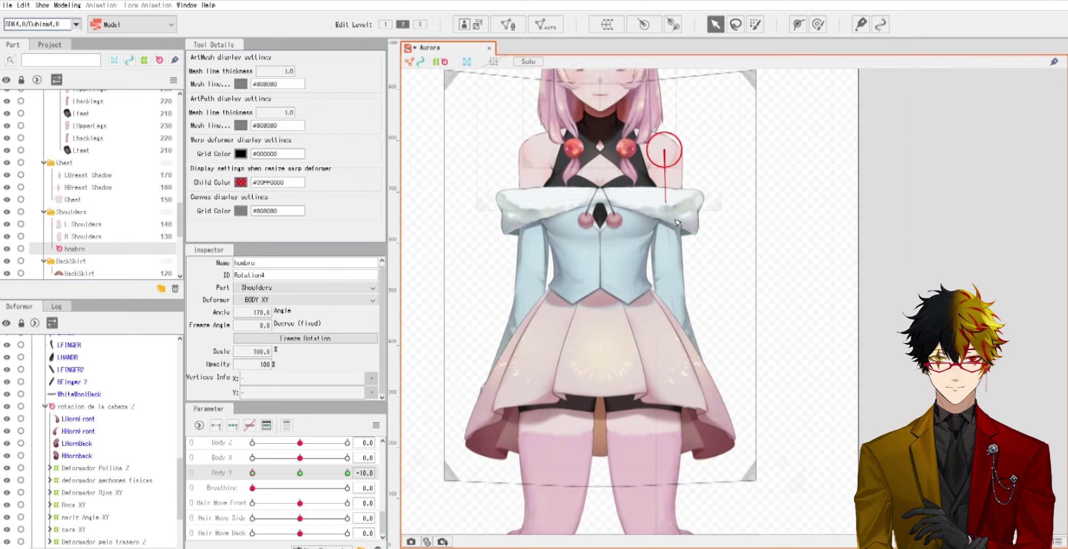
Step: Scrub Body Y from -10 to 10 and examine how the arm swings with the body
{"action": "left_click_drag", "start_coordinate": [677, 233], "coordinate": [664, 191]}
{"action": "left_click_drag", "start_coordinate": [252, 474], "coordinate": [348, 475]}
{"action": "mouse_move", "coordinate": [412, 480]}
{"action": "left_click_drag", "start_coordinate": [274, 473], "coordinate": [352, 482]}
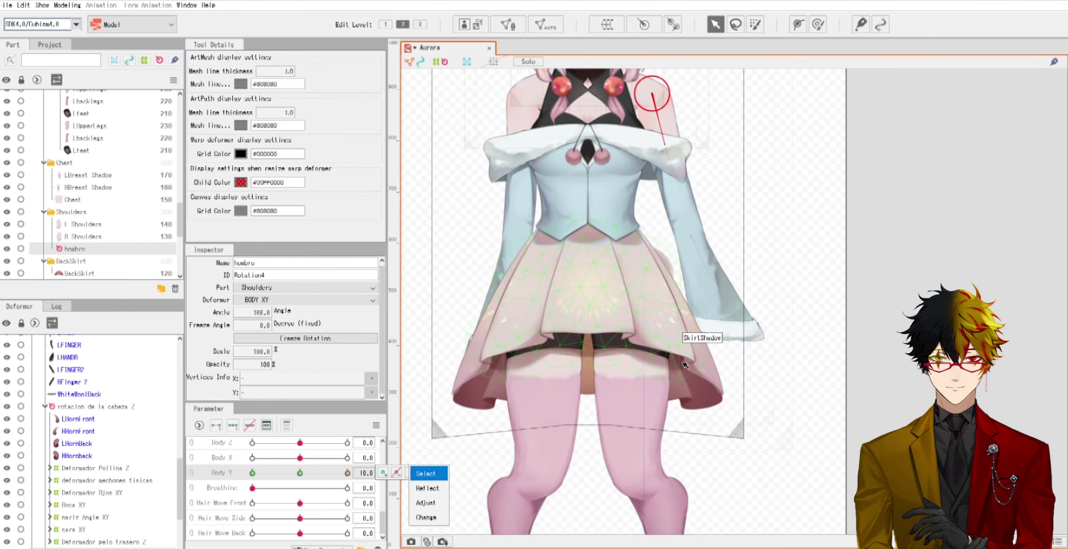
Step: Return the Body Y parameter to 0
{"action": "scroll", "coordinate": [686, 364], "scroll_direction": "down", "scroll_amount": 6}
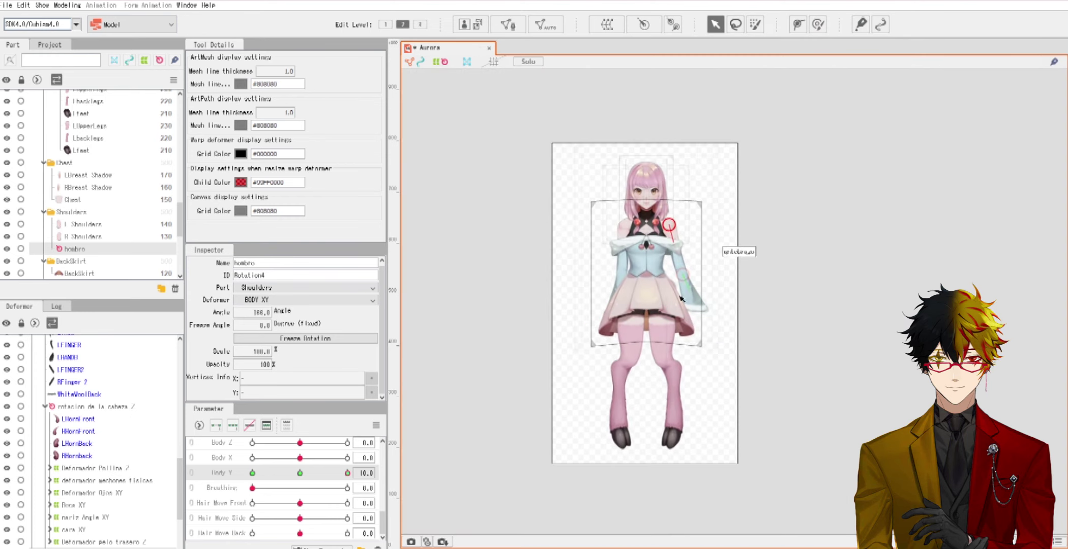
{"action": "left_click", "coordinate": [371, 473]}
{"action": "type", "text": "0"}
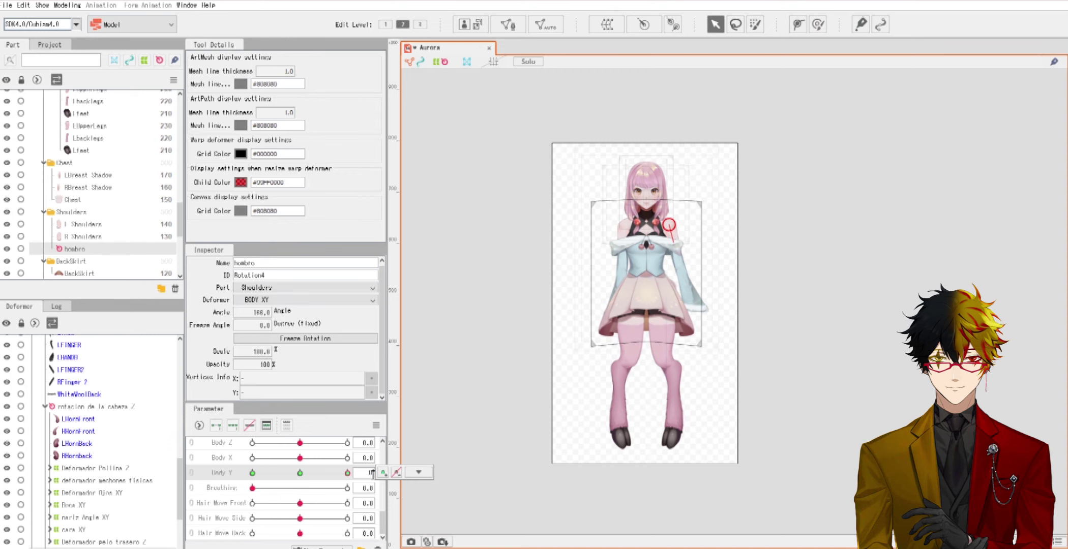
{"action": "key", "text": "Return"}
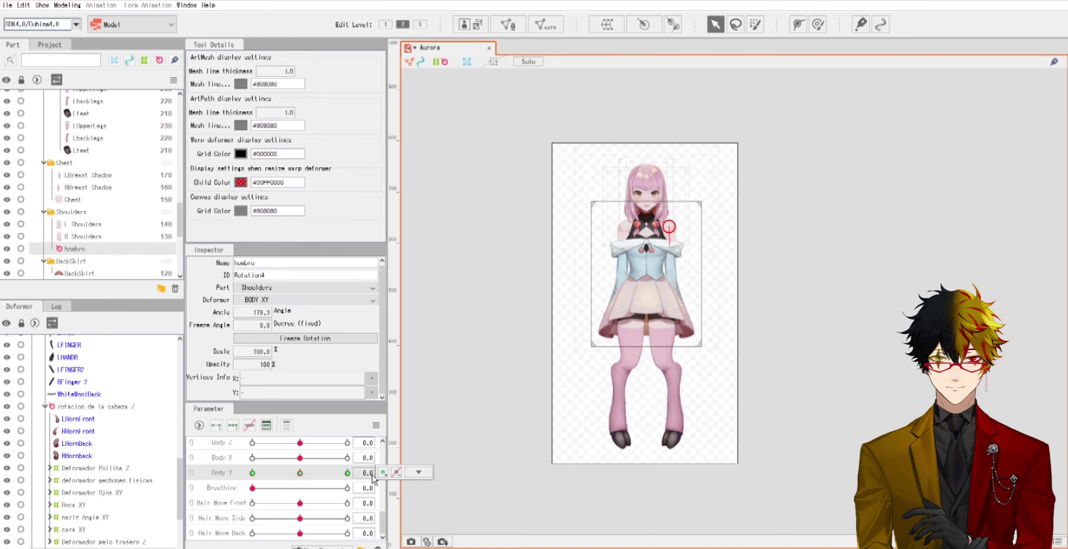
{"action": "left_click", "coordinate": [71, 5]}
{"action": "left_click", "coordinate": [488, 244]}
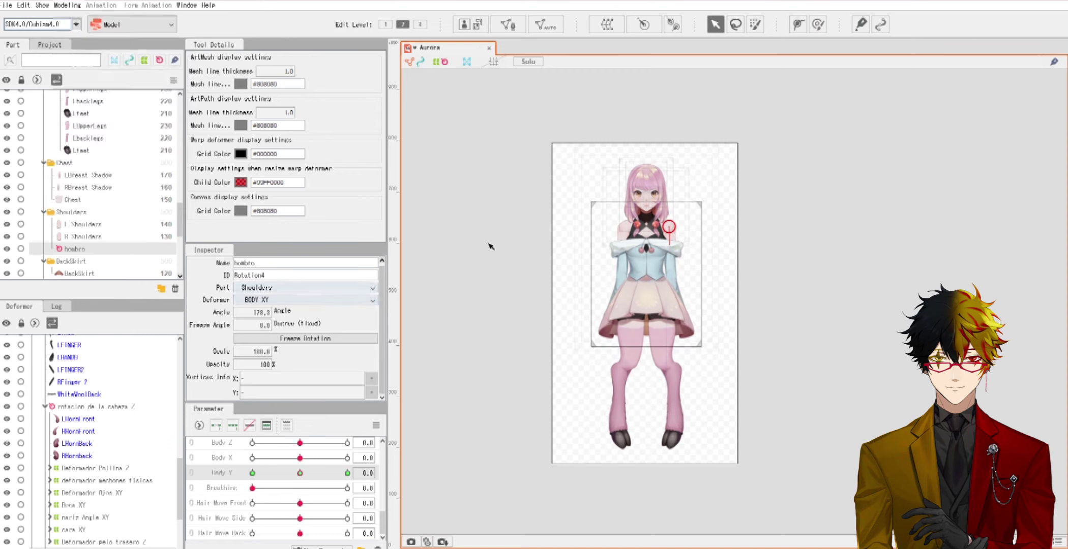
Step: Undo the hombro deformer's rotations on Body Y, including the three keyforms added for it
{"action": "key", "text": "ctrl+z"}
{"action": "key", "text": "1"}
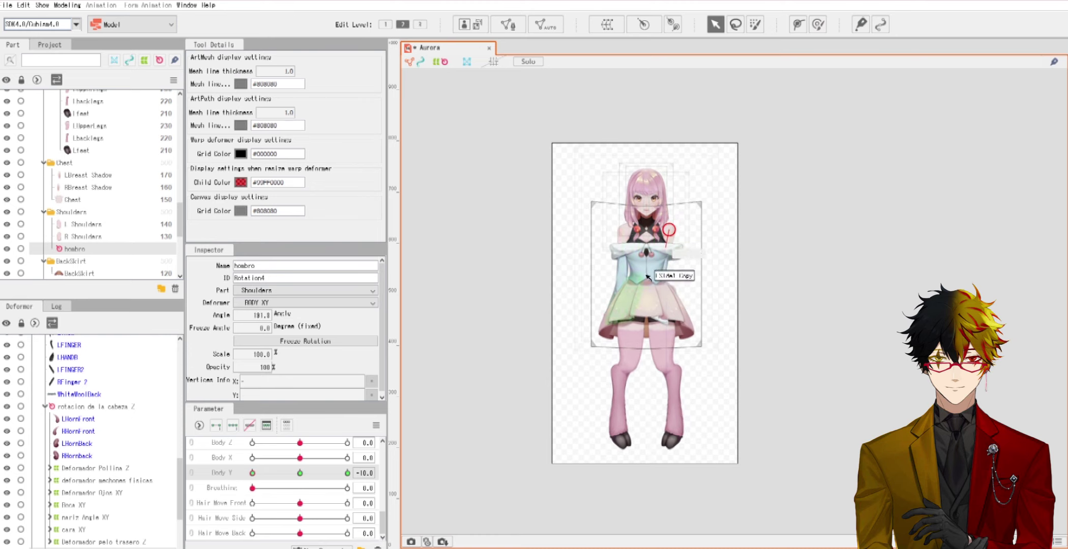
{"action": "key", "text": "3"}
{"action": "key", "text": "ctrl+y"}
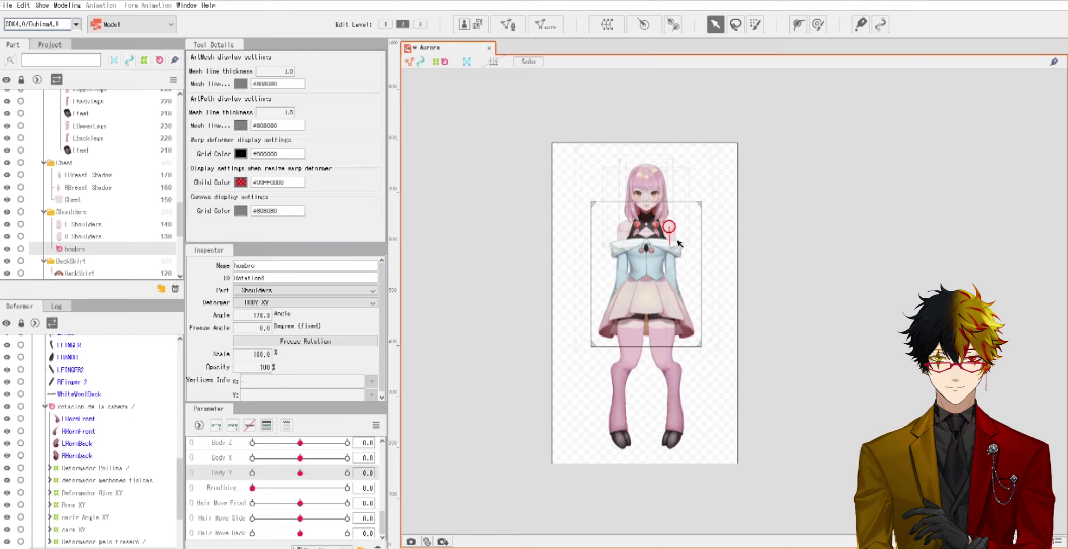
Step: Open the Physics/Scene Blending Settings, review the back-hair physics group's settings and close the window
{"action": "left_click", "coordinate": [67, 5]}
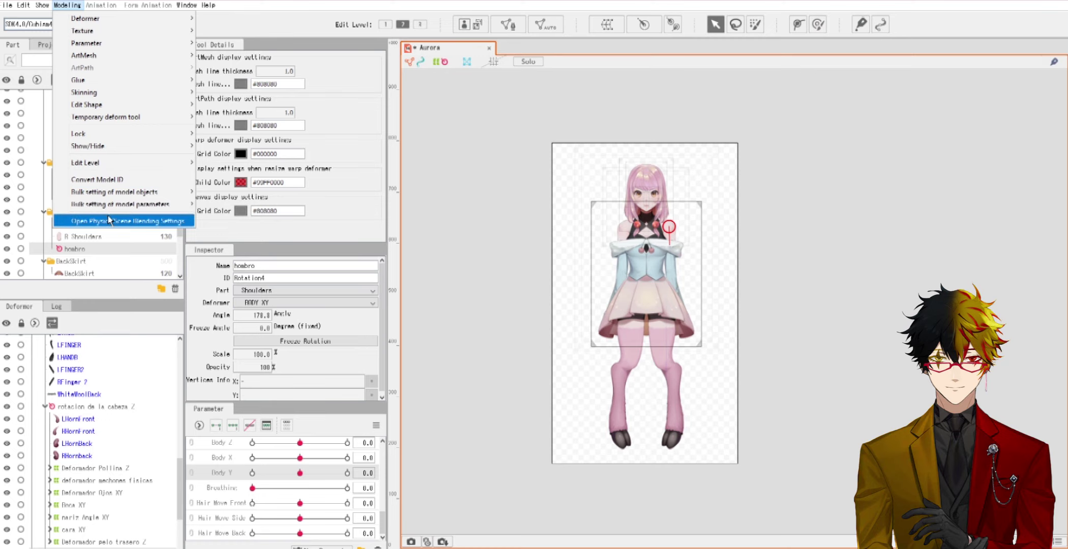
{"action": "left_click", "coordinate": [127, 221]}
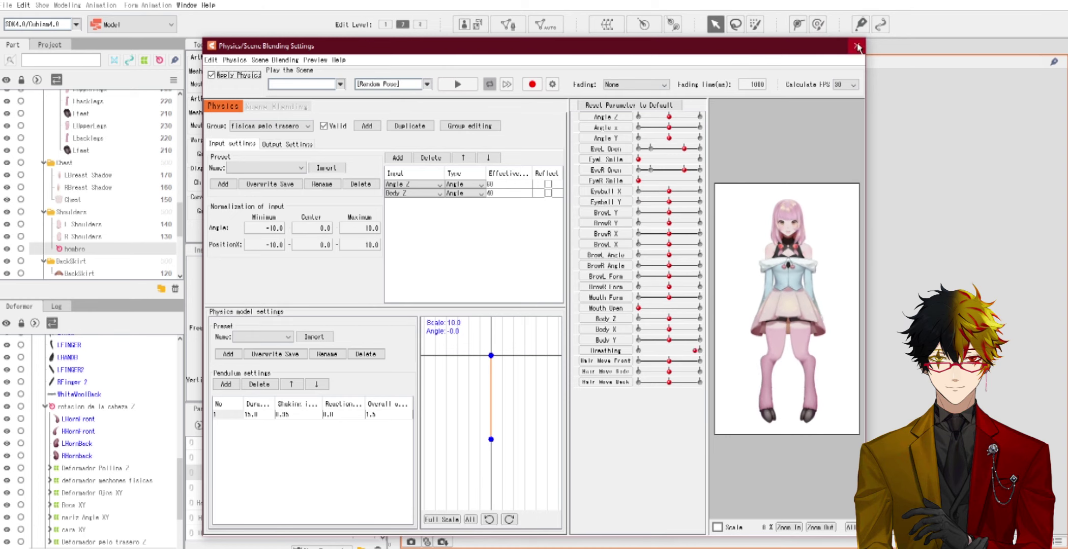
{"action": "left_click", "coordinate": [859, 45]}
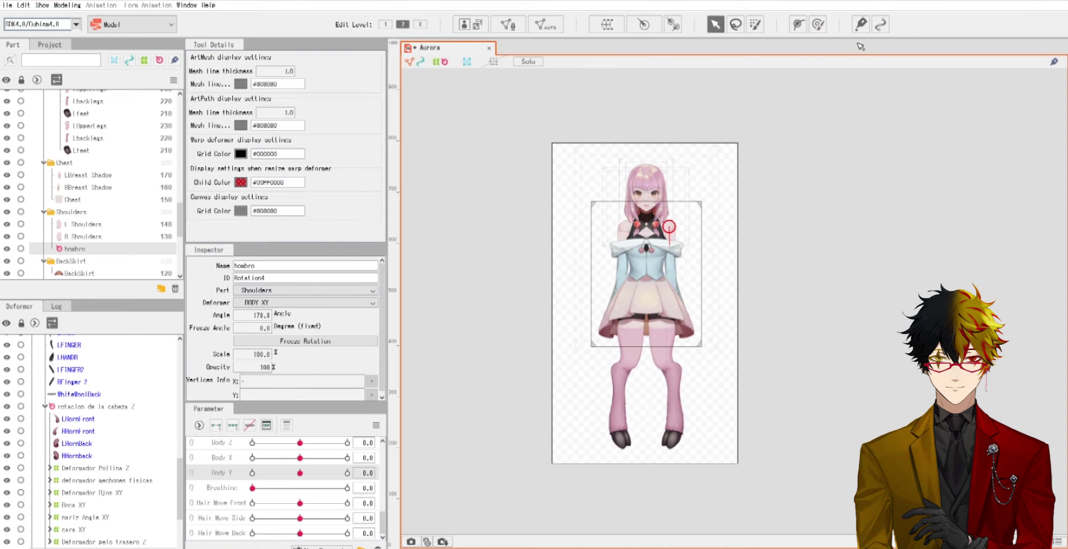